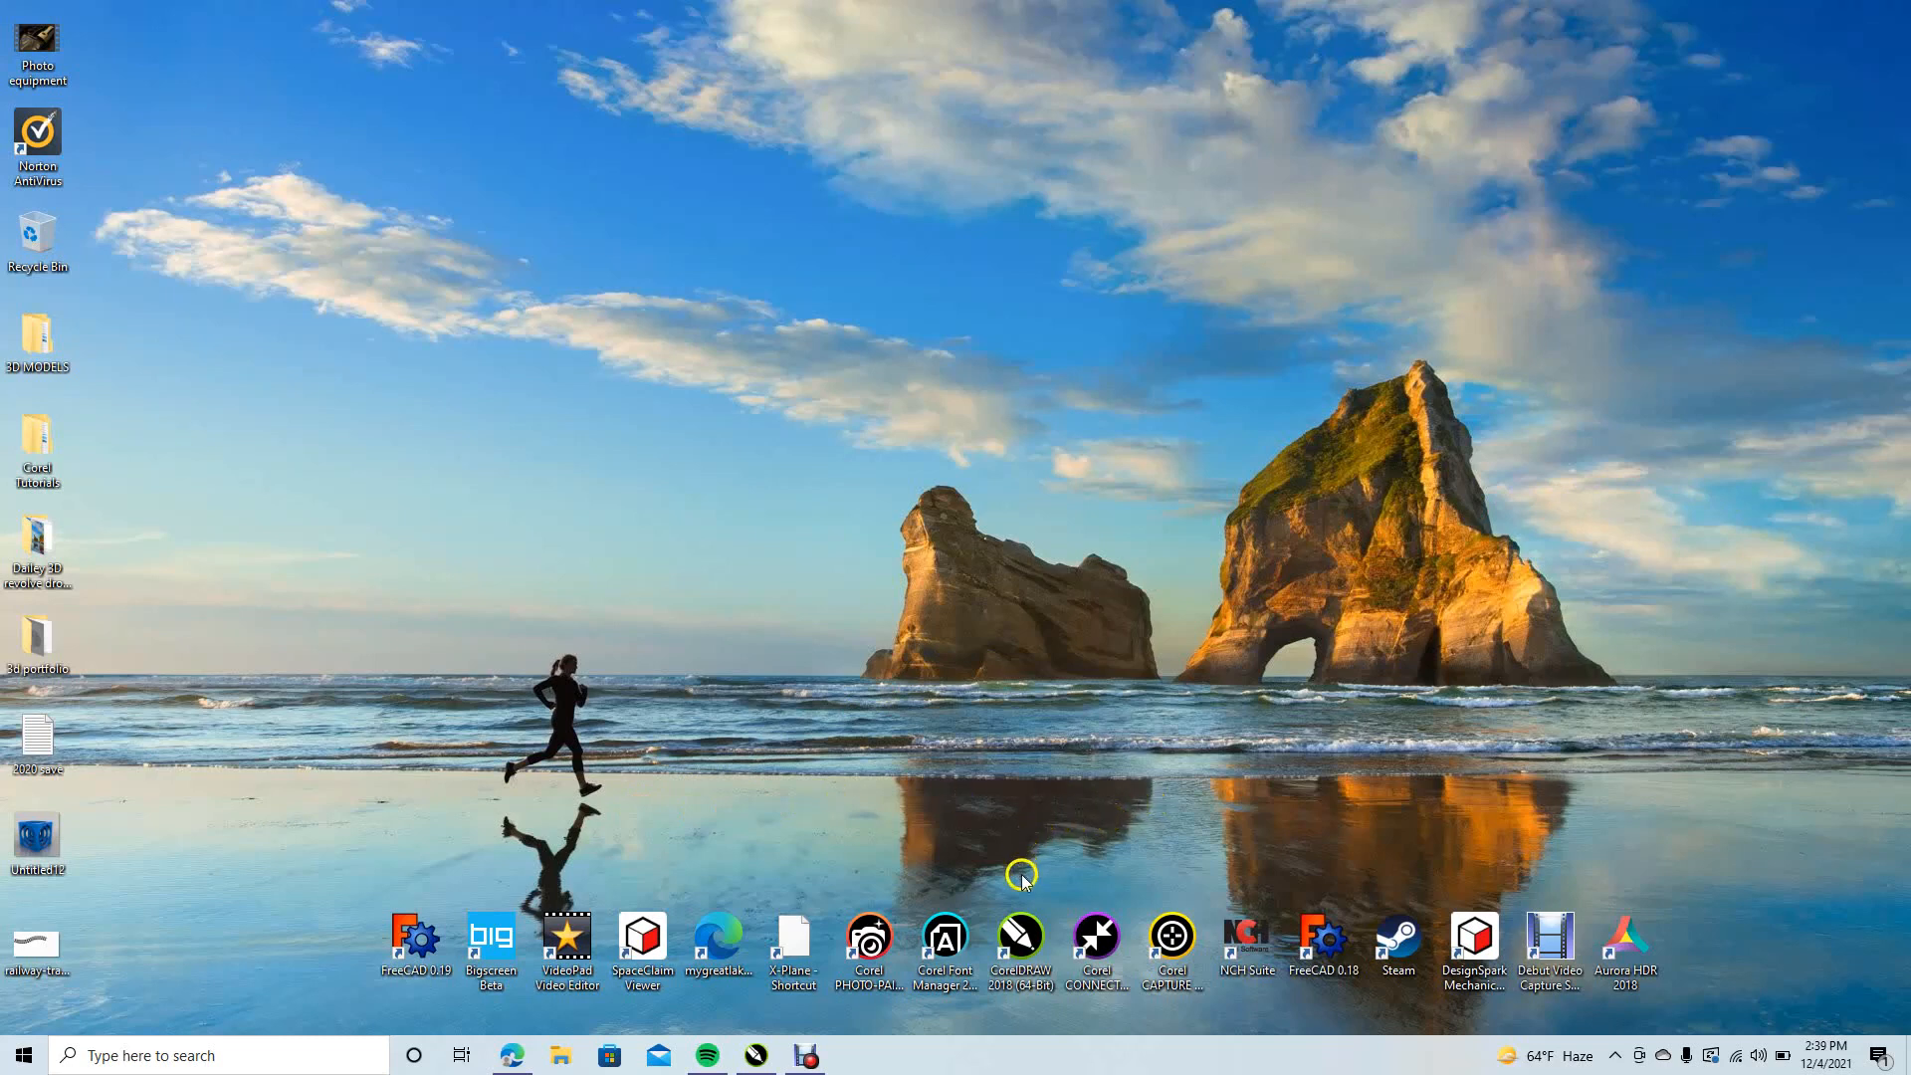
- Switch to CorelDRAW and move the railway track image farther left, away from the finished Reading Railroad logo
click(757, 1057)
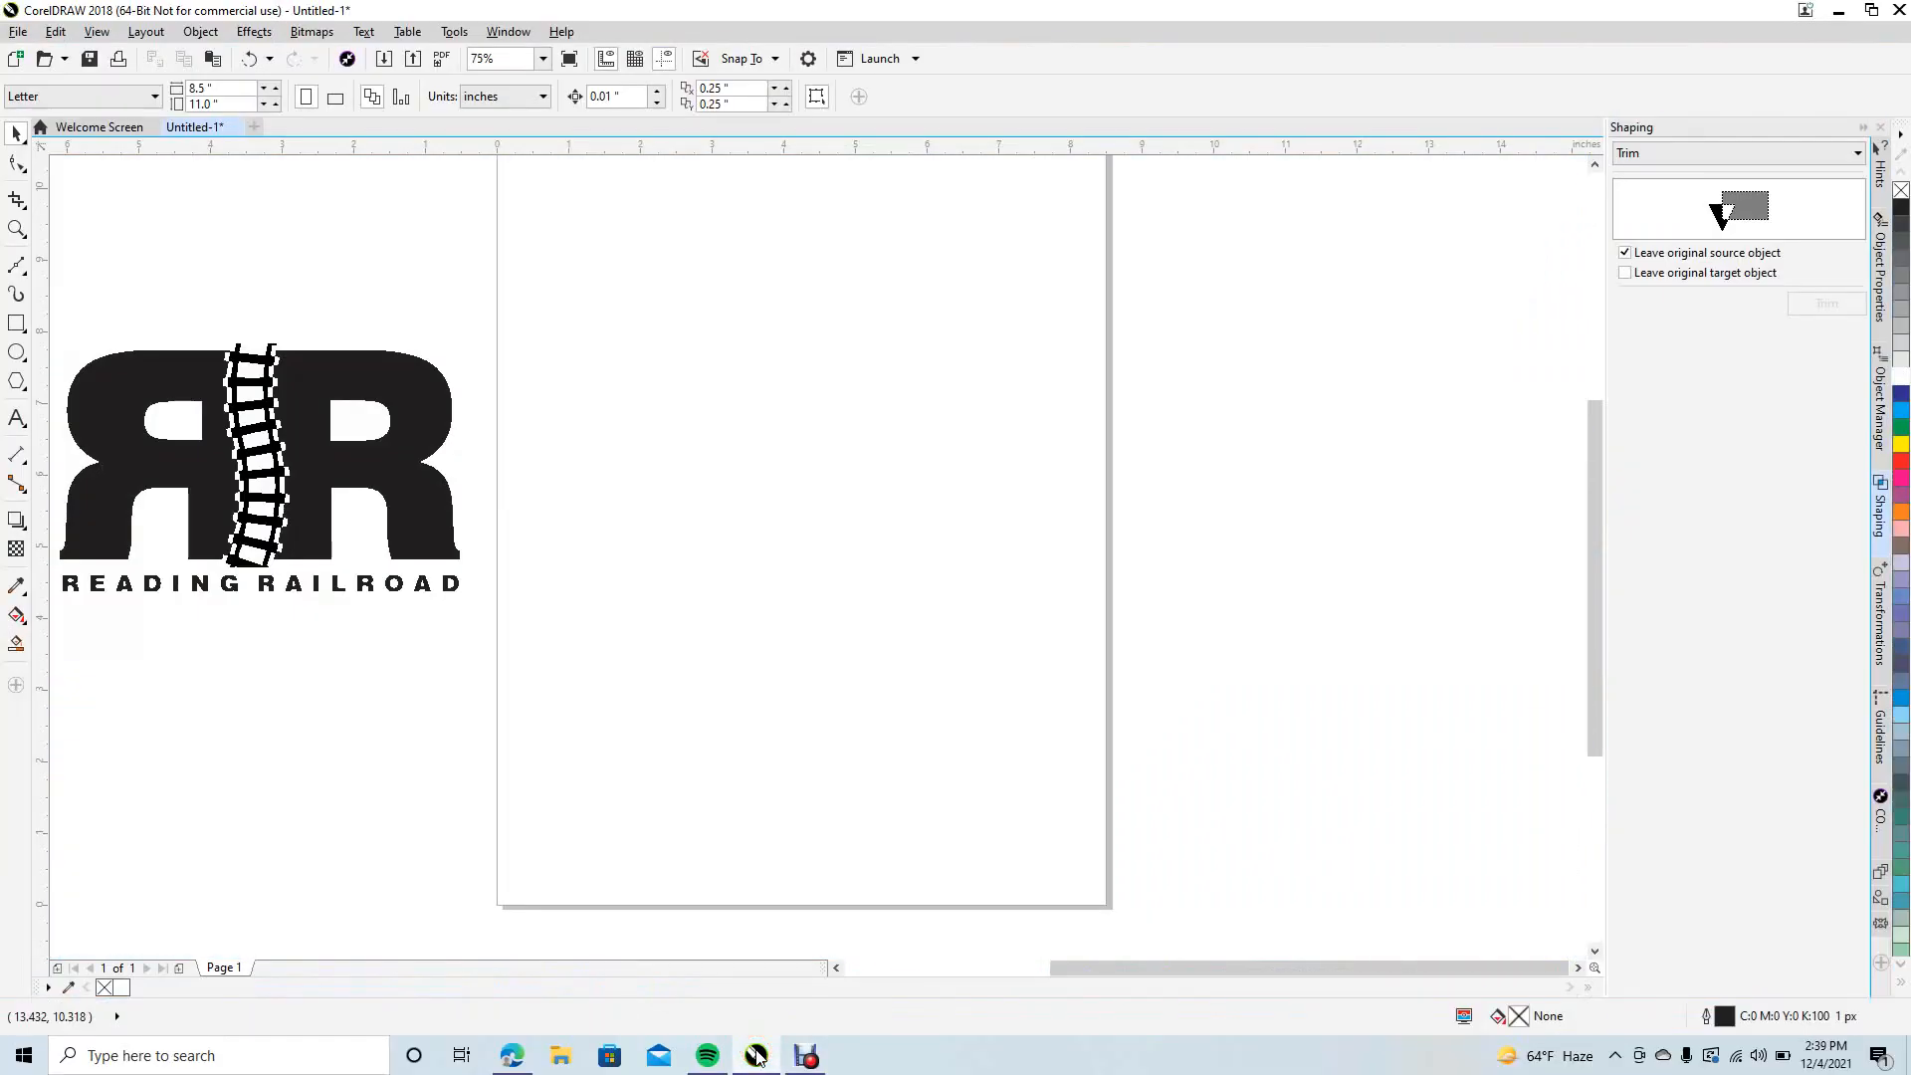
drag(1105, 965, 1061, 961)
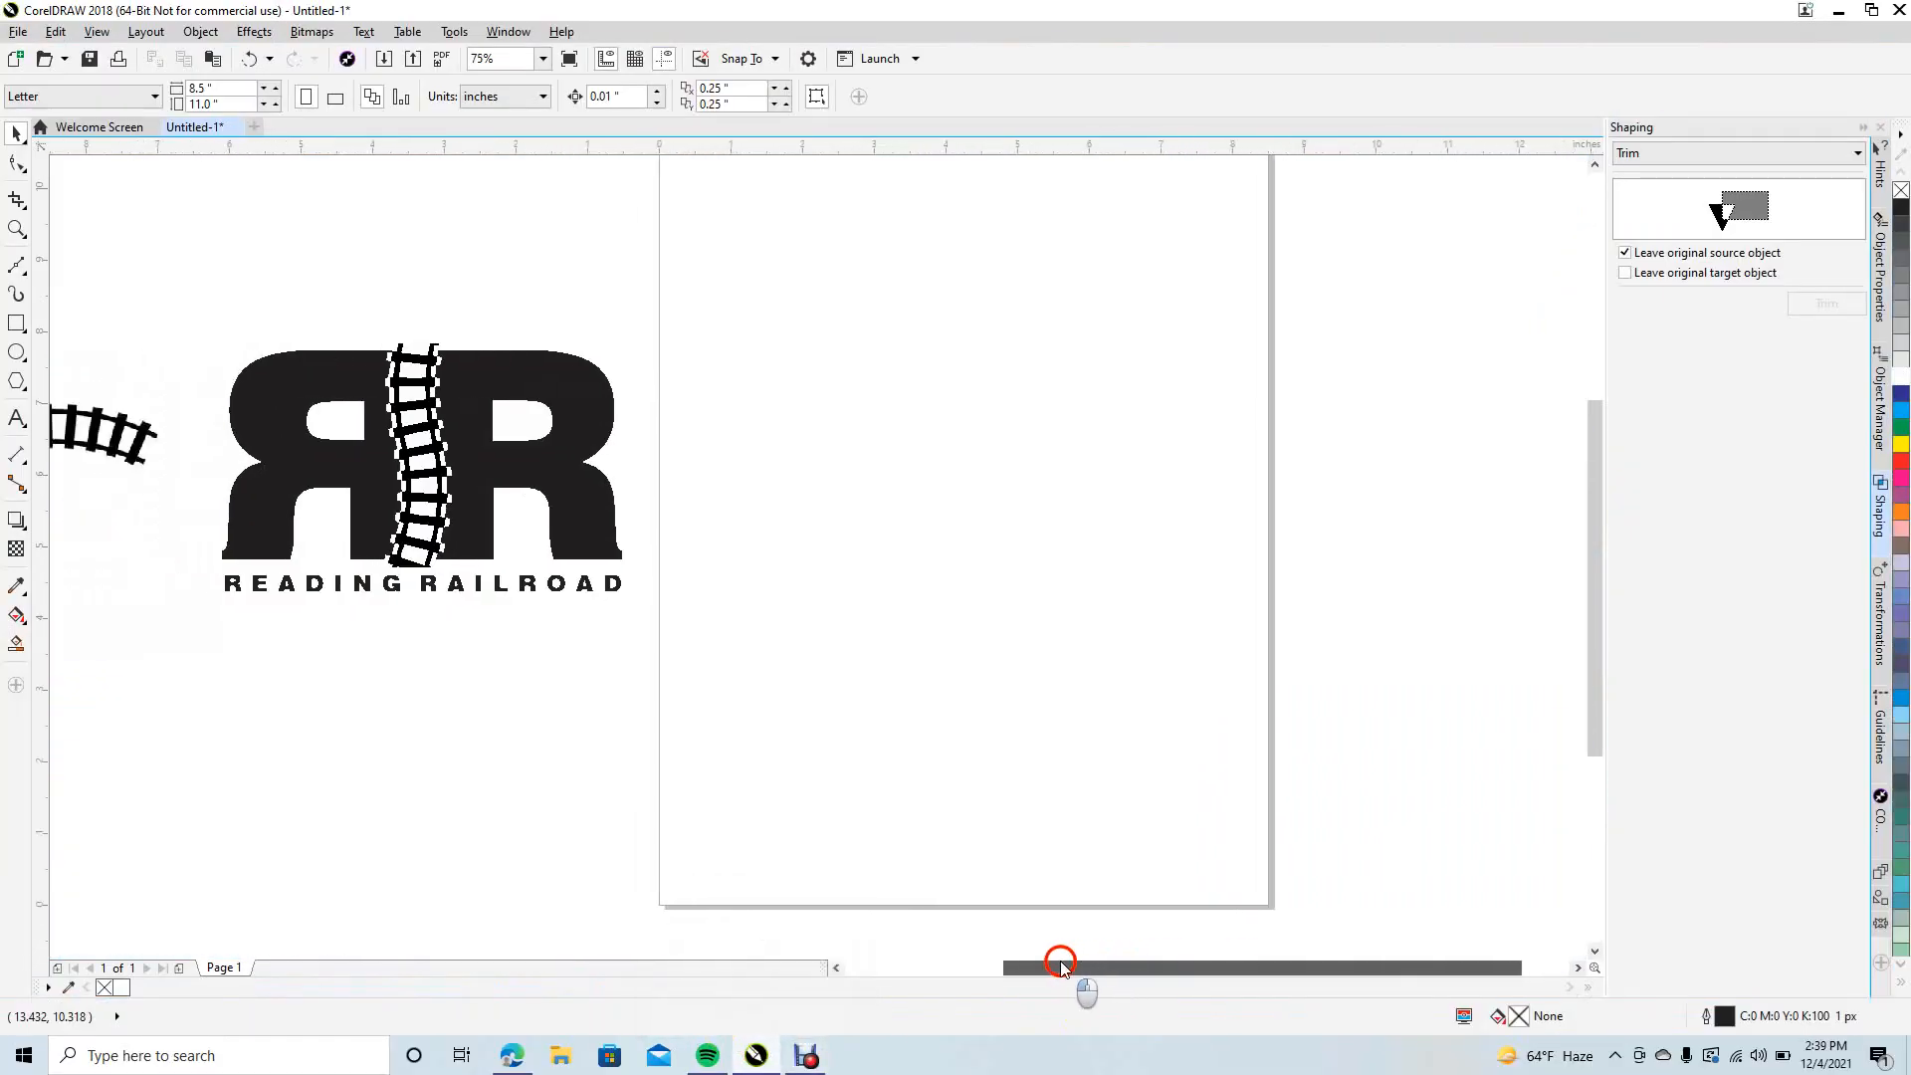
click(114, 457)
drag(114, 452, 15, 495)
drag(123, 460, 75, 456)
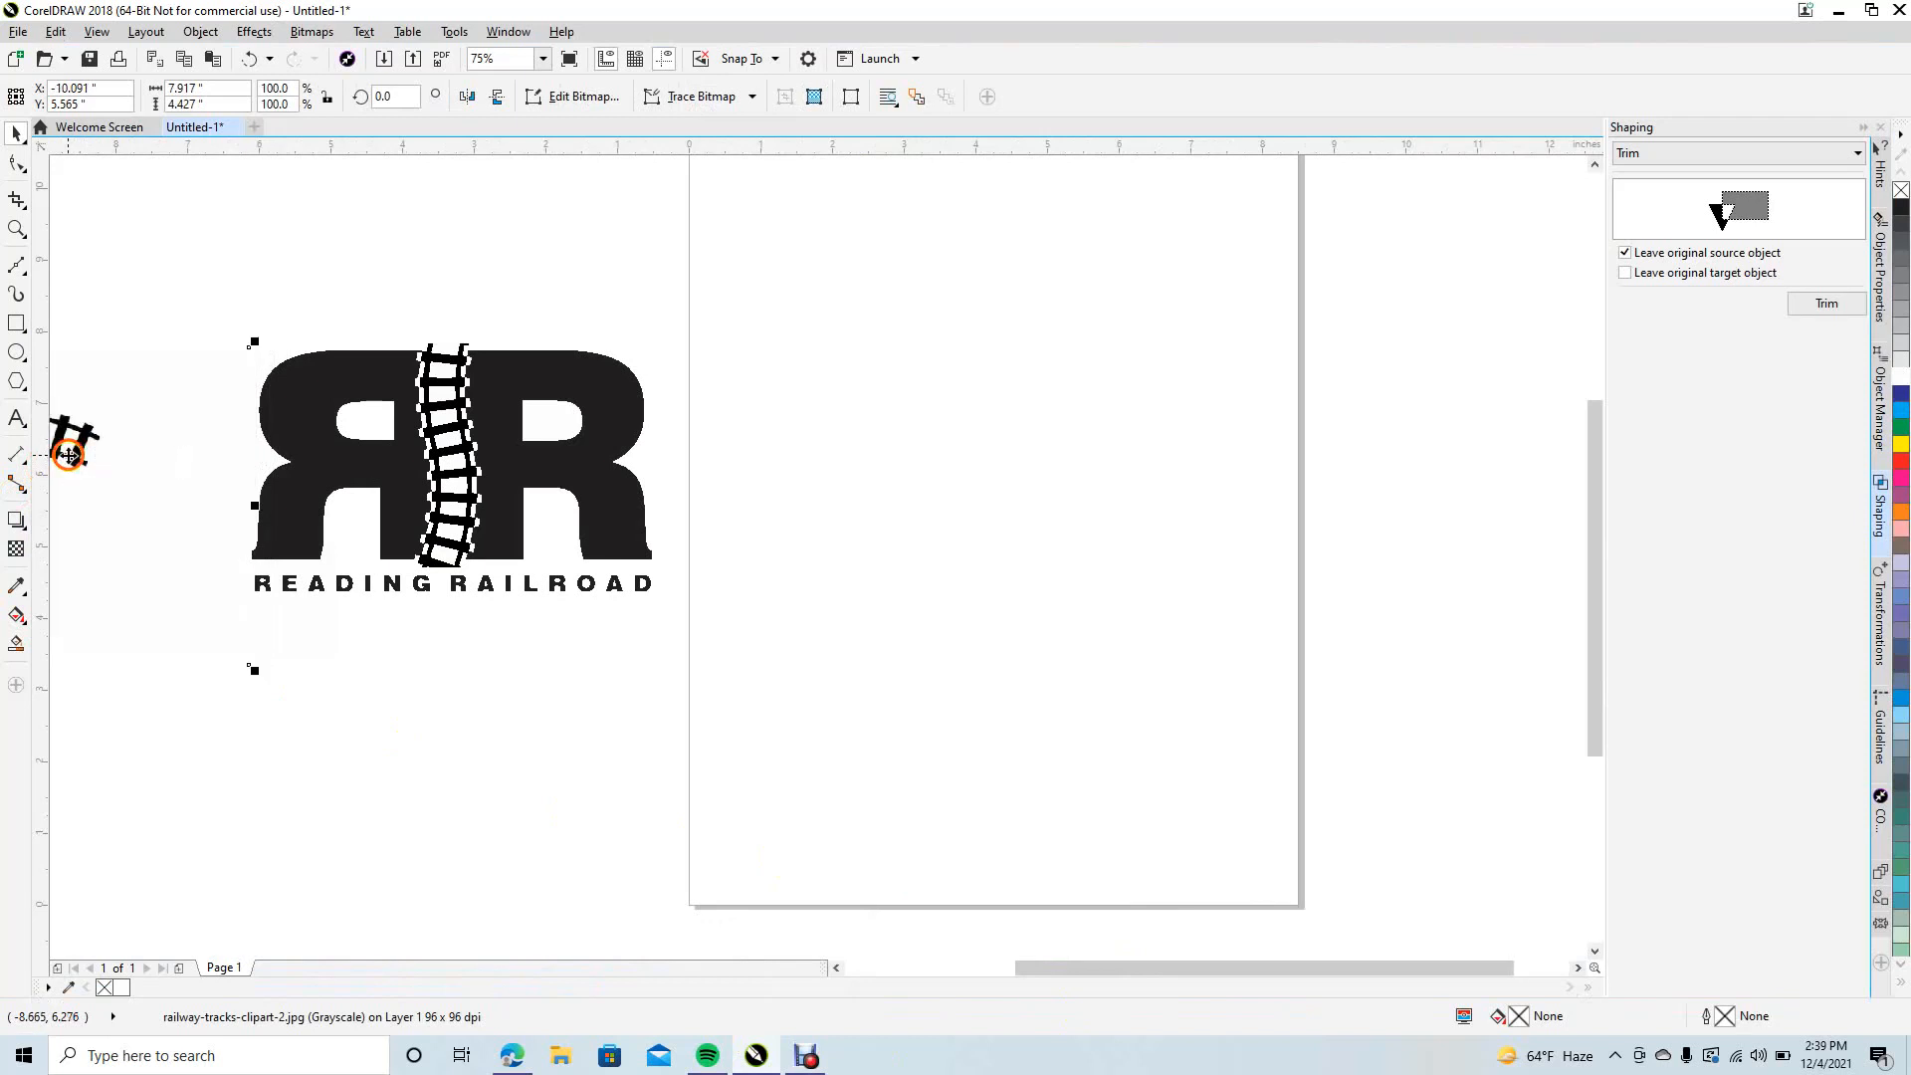
click(361, 660)
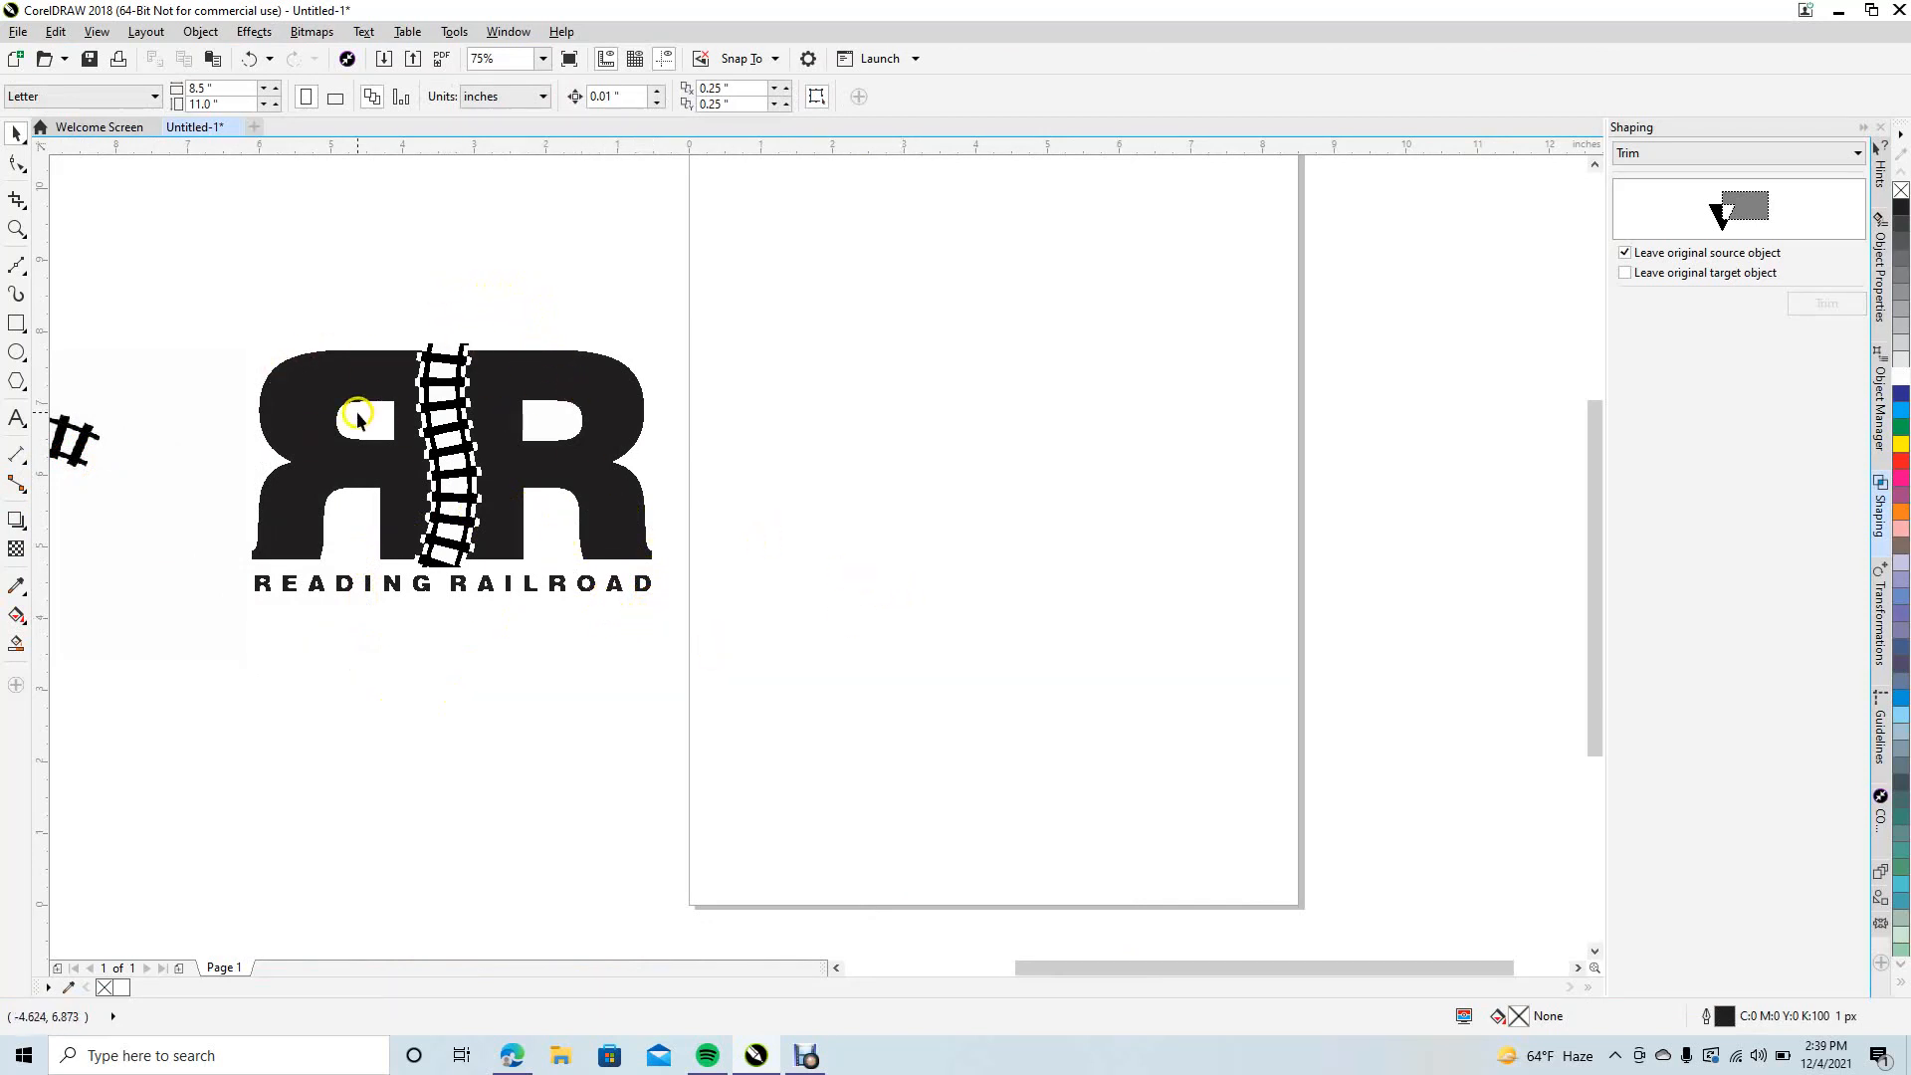
- Add the artistic text letter R on the page and set its font to Swis721 Blk BT
click(14, 418)
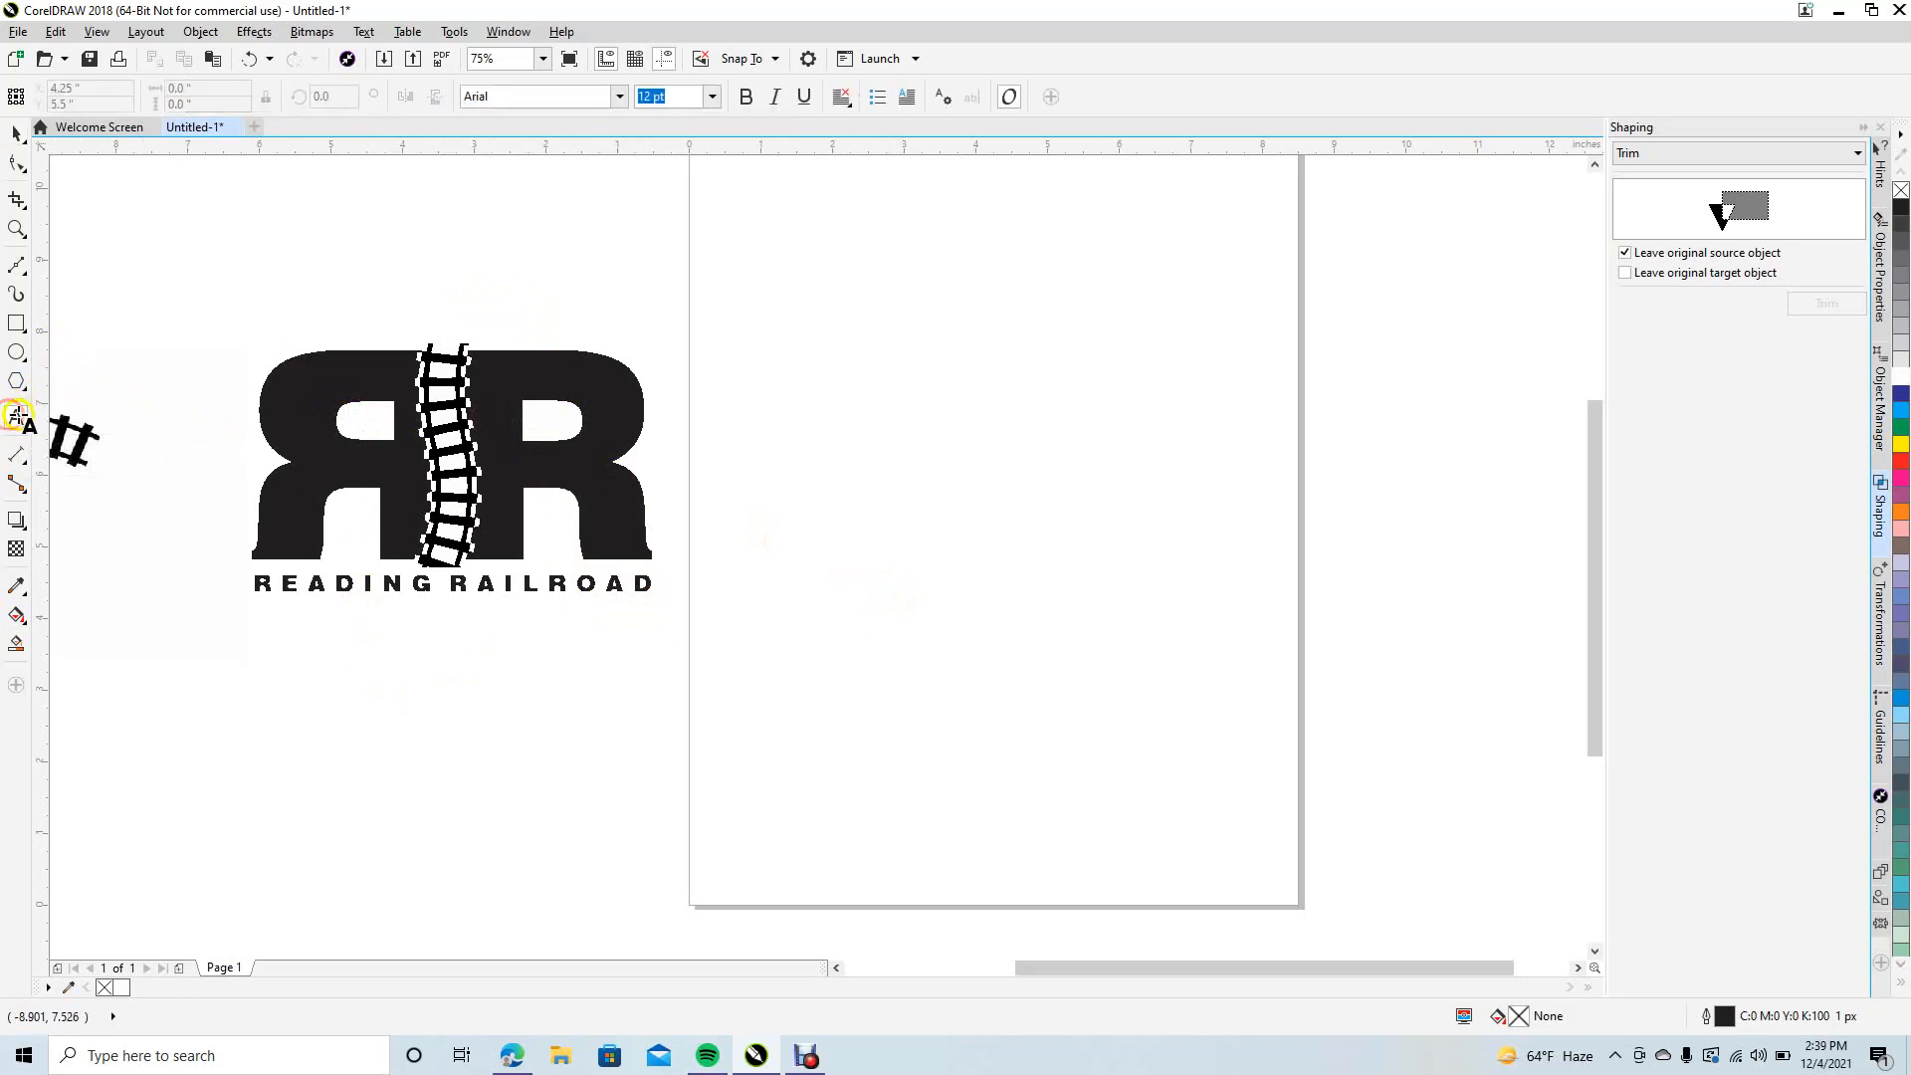
click(906, 523)
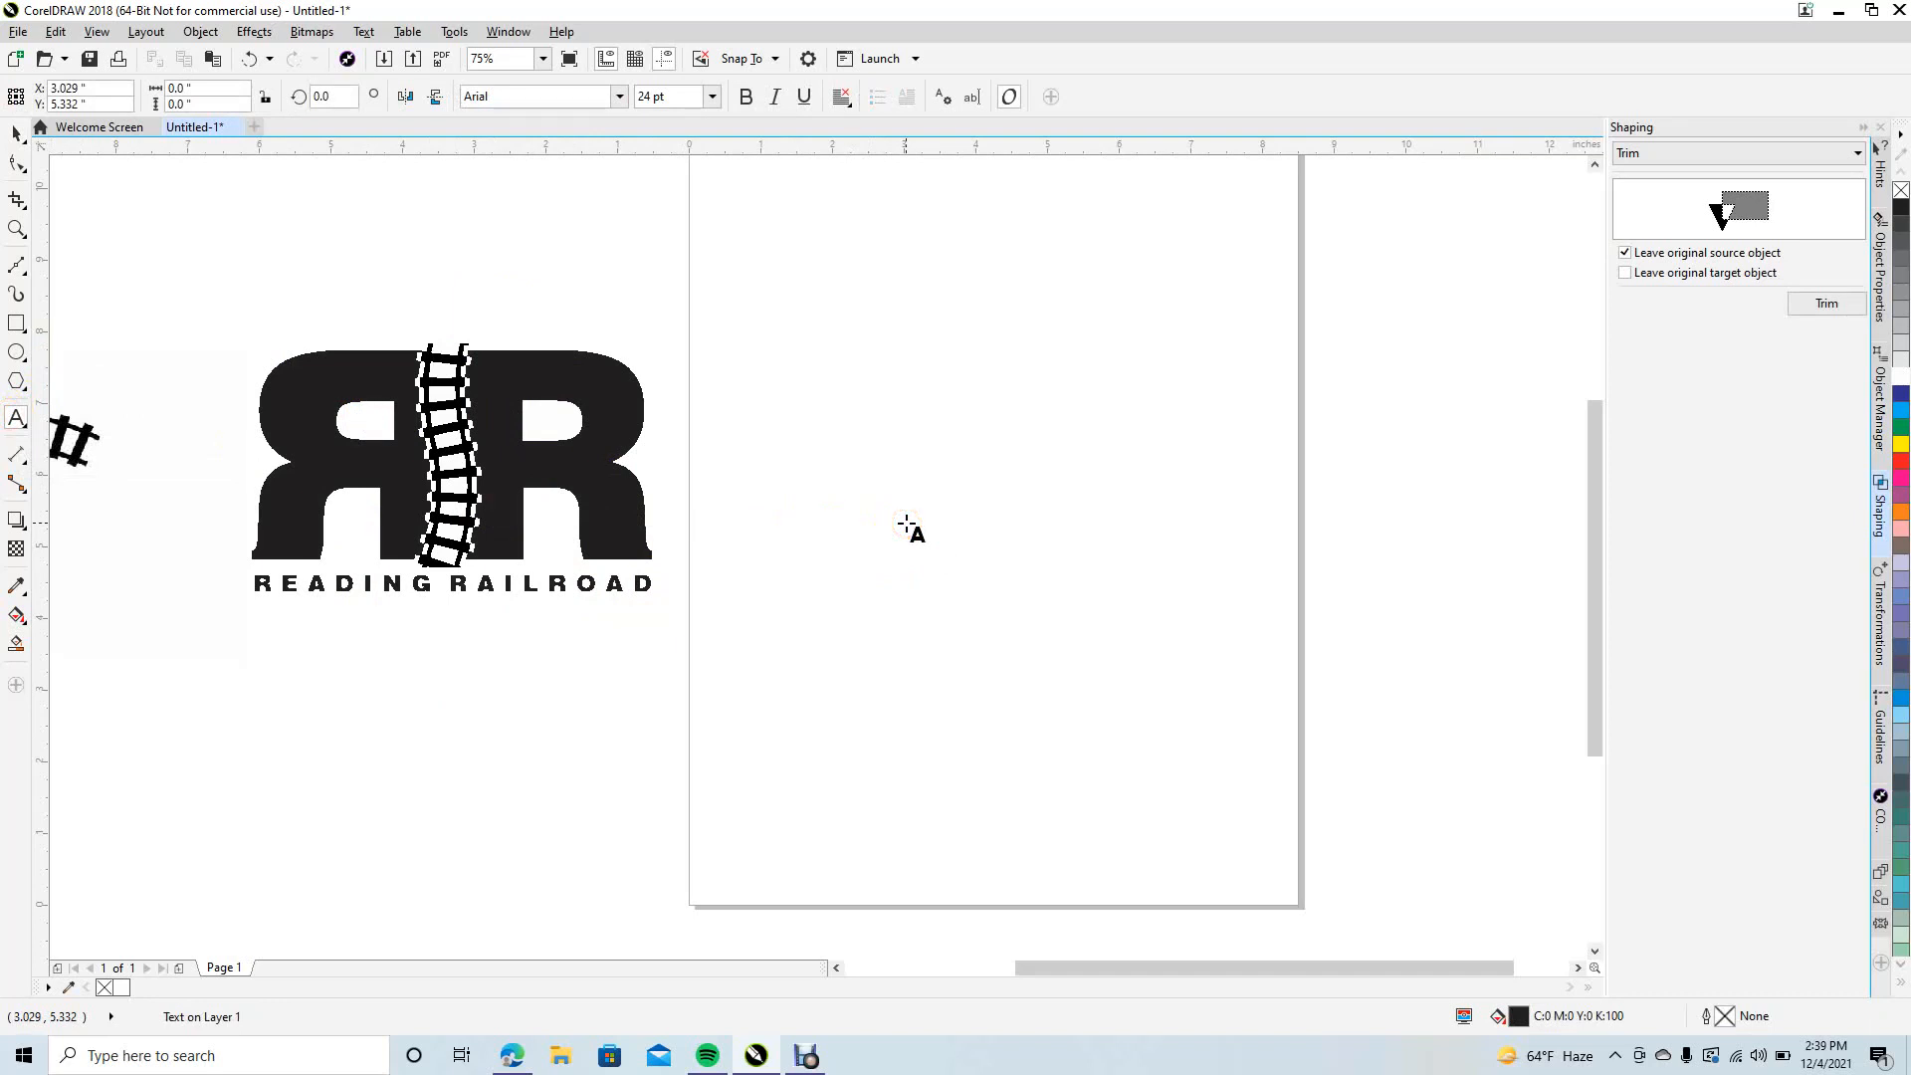
text(R)
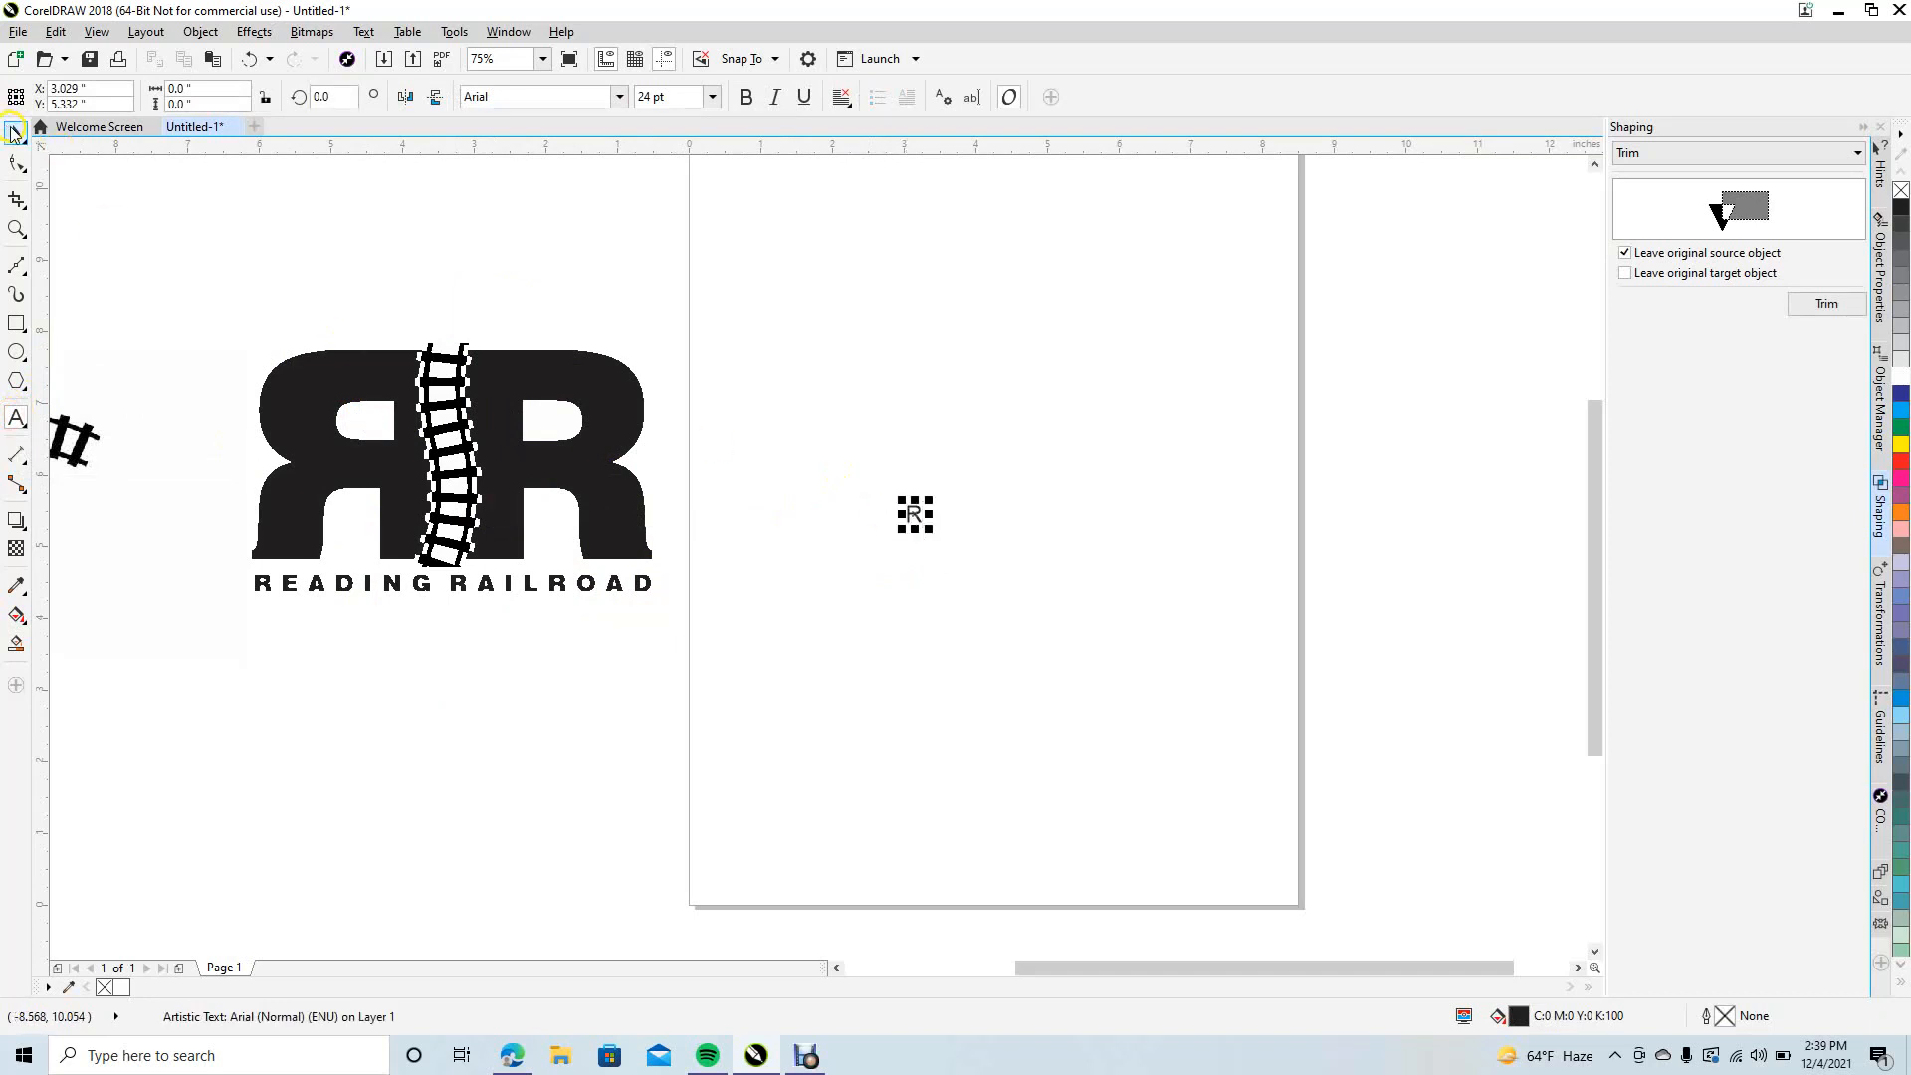
click(13, 130)
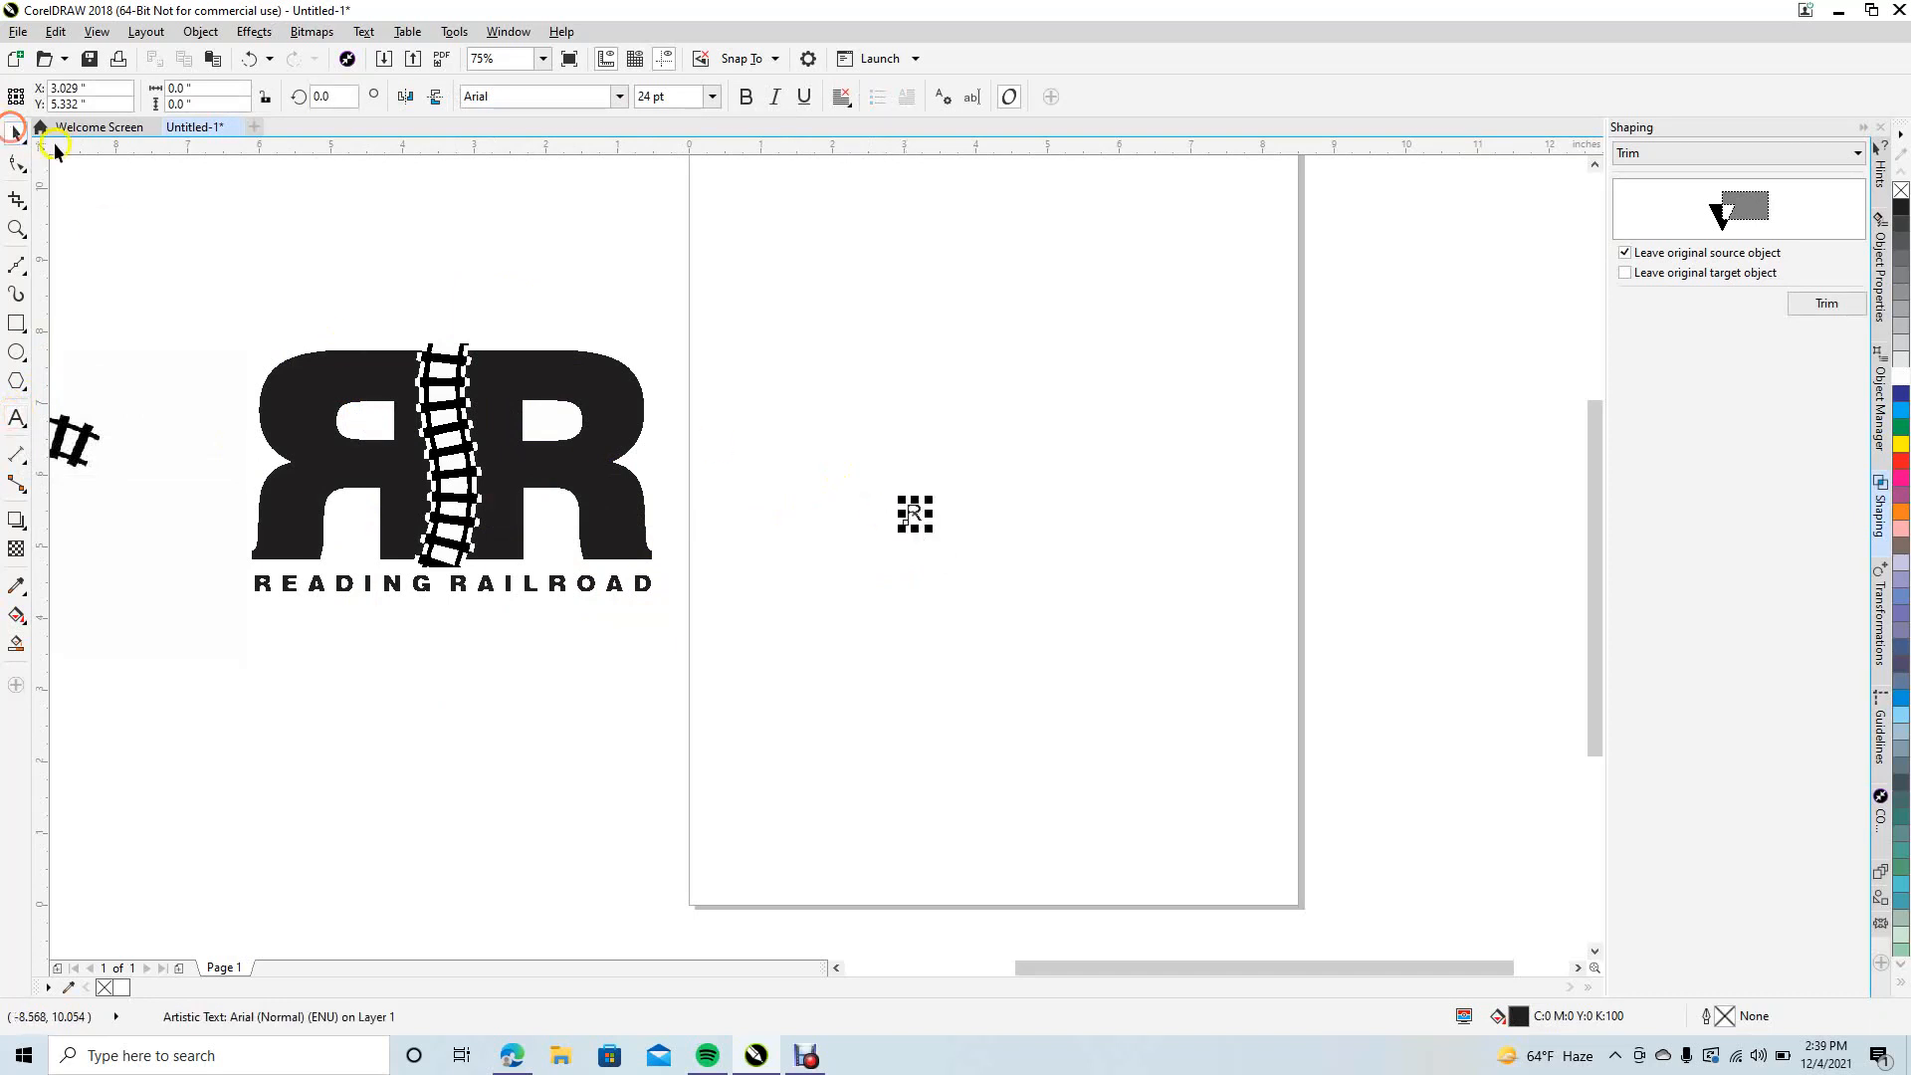
click(620, 97)
click(589, 155)
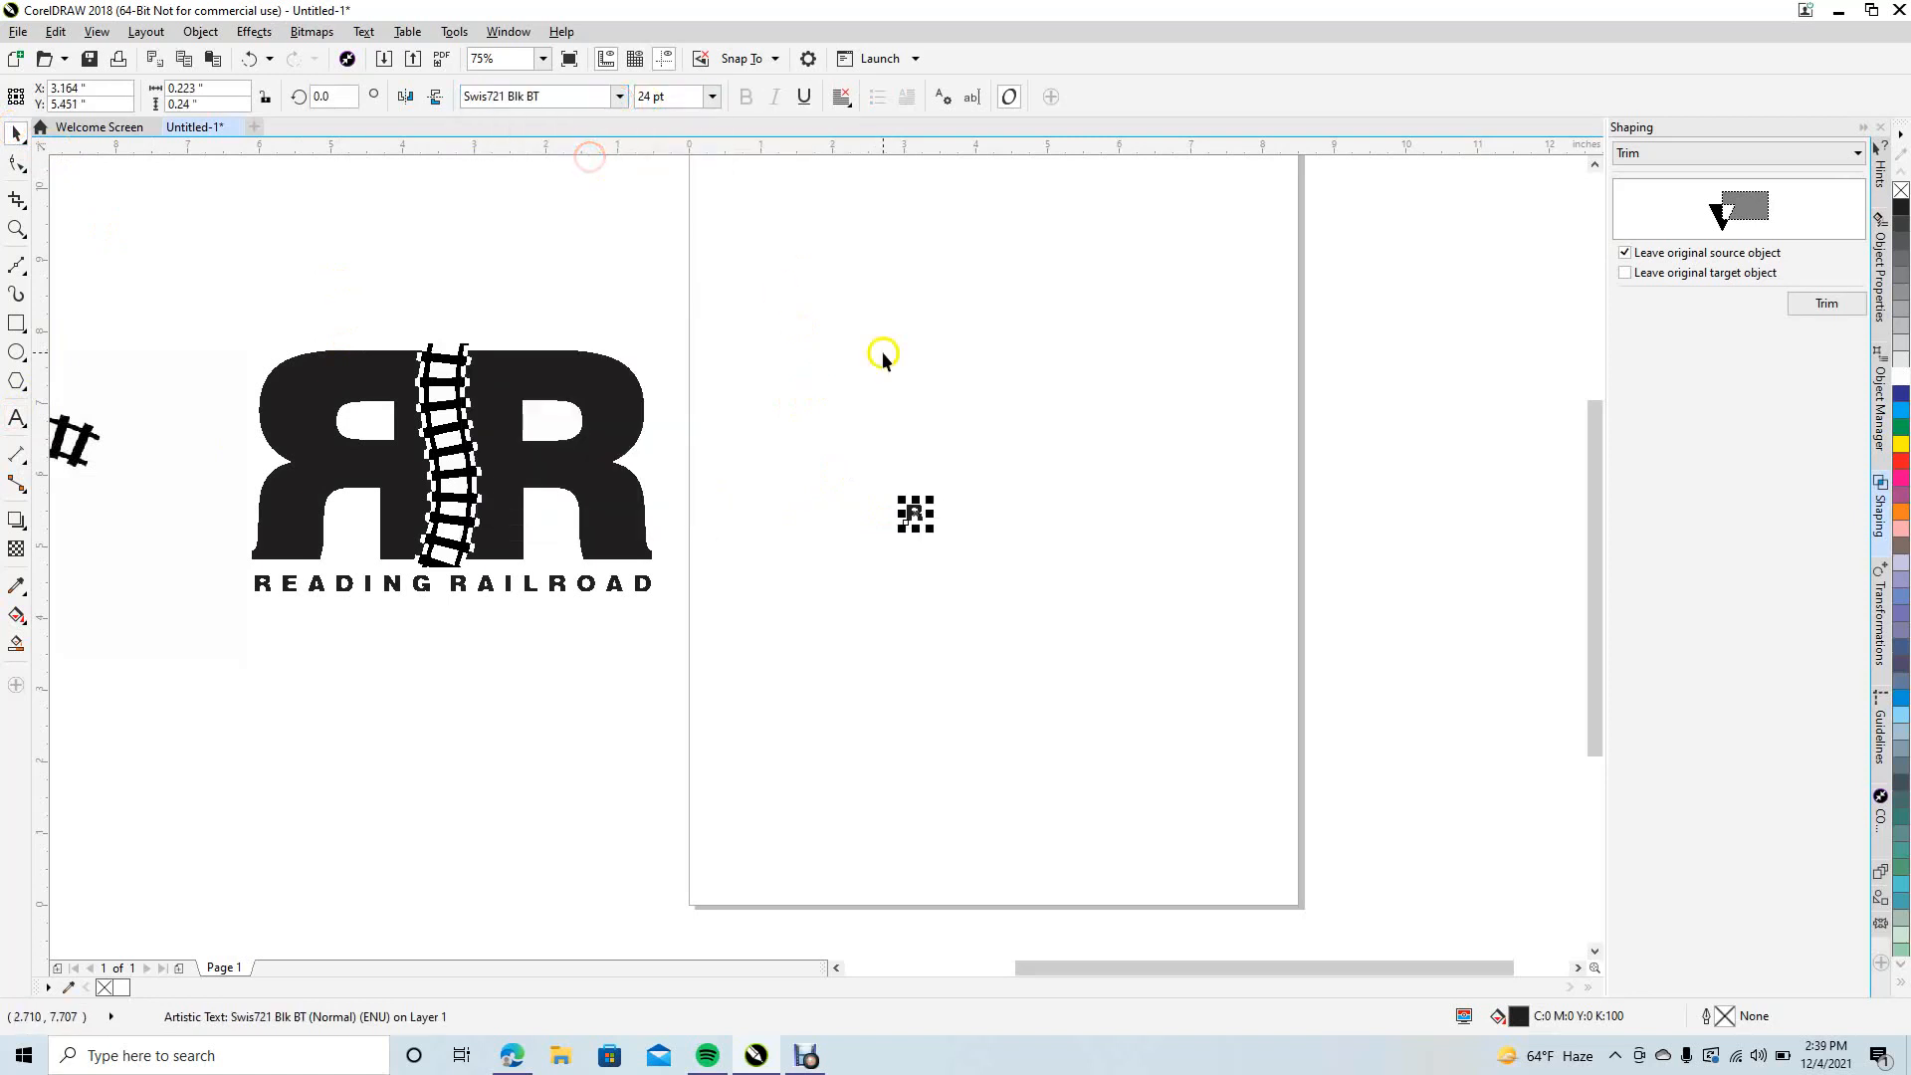
- Enlarge the R to about 2.74 by 2.94 inches, reposition it, and create a mirrored copy adjoining its left edge
drag(929, 504, 1284, 308)
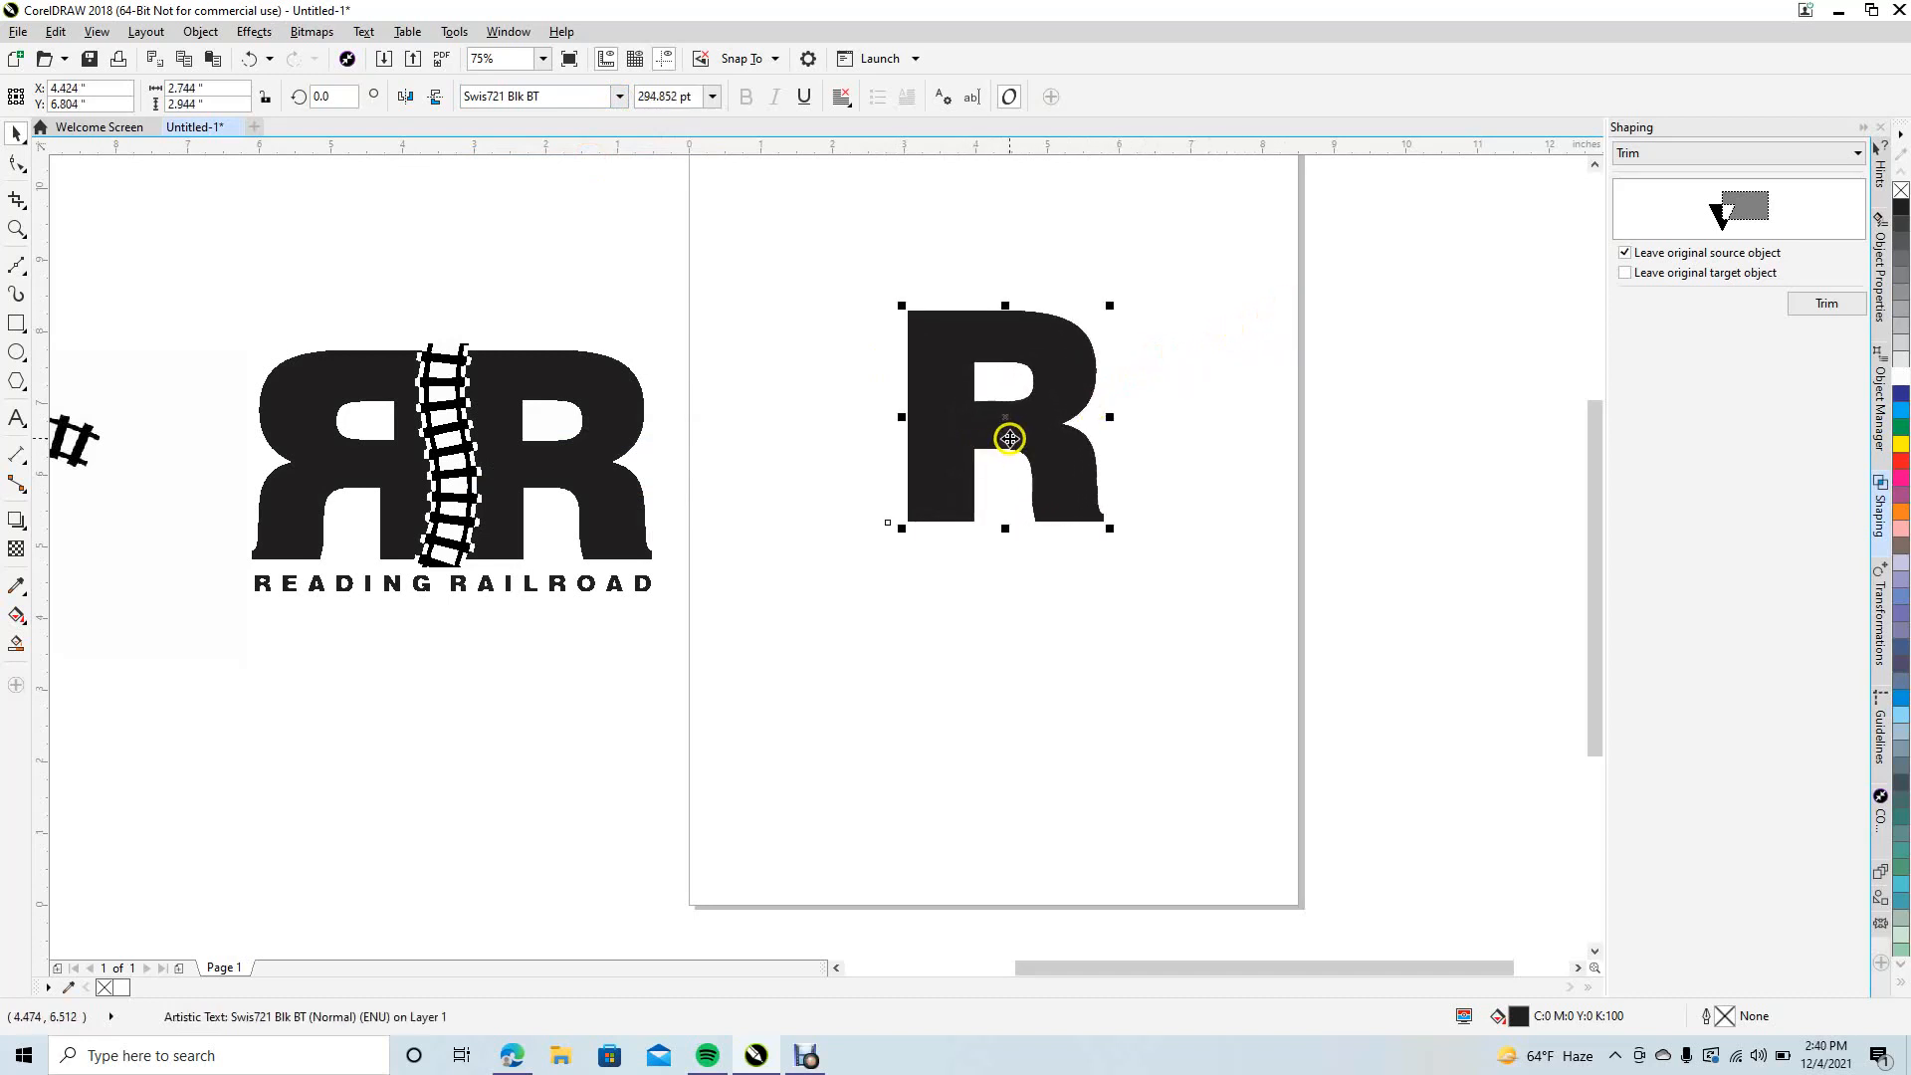
drag(1006, 435, 1033, 494)
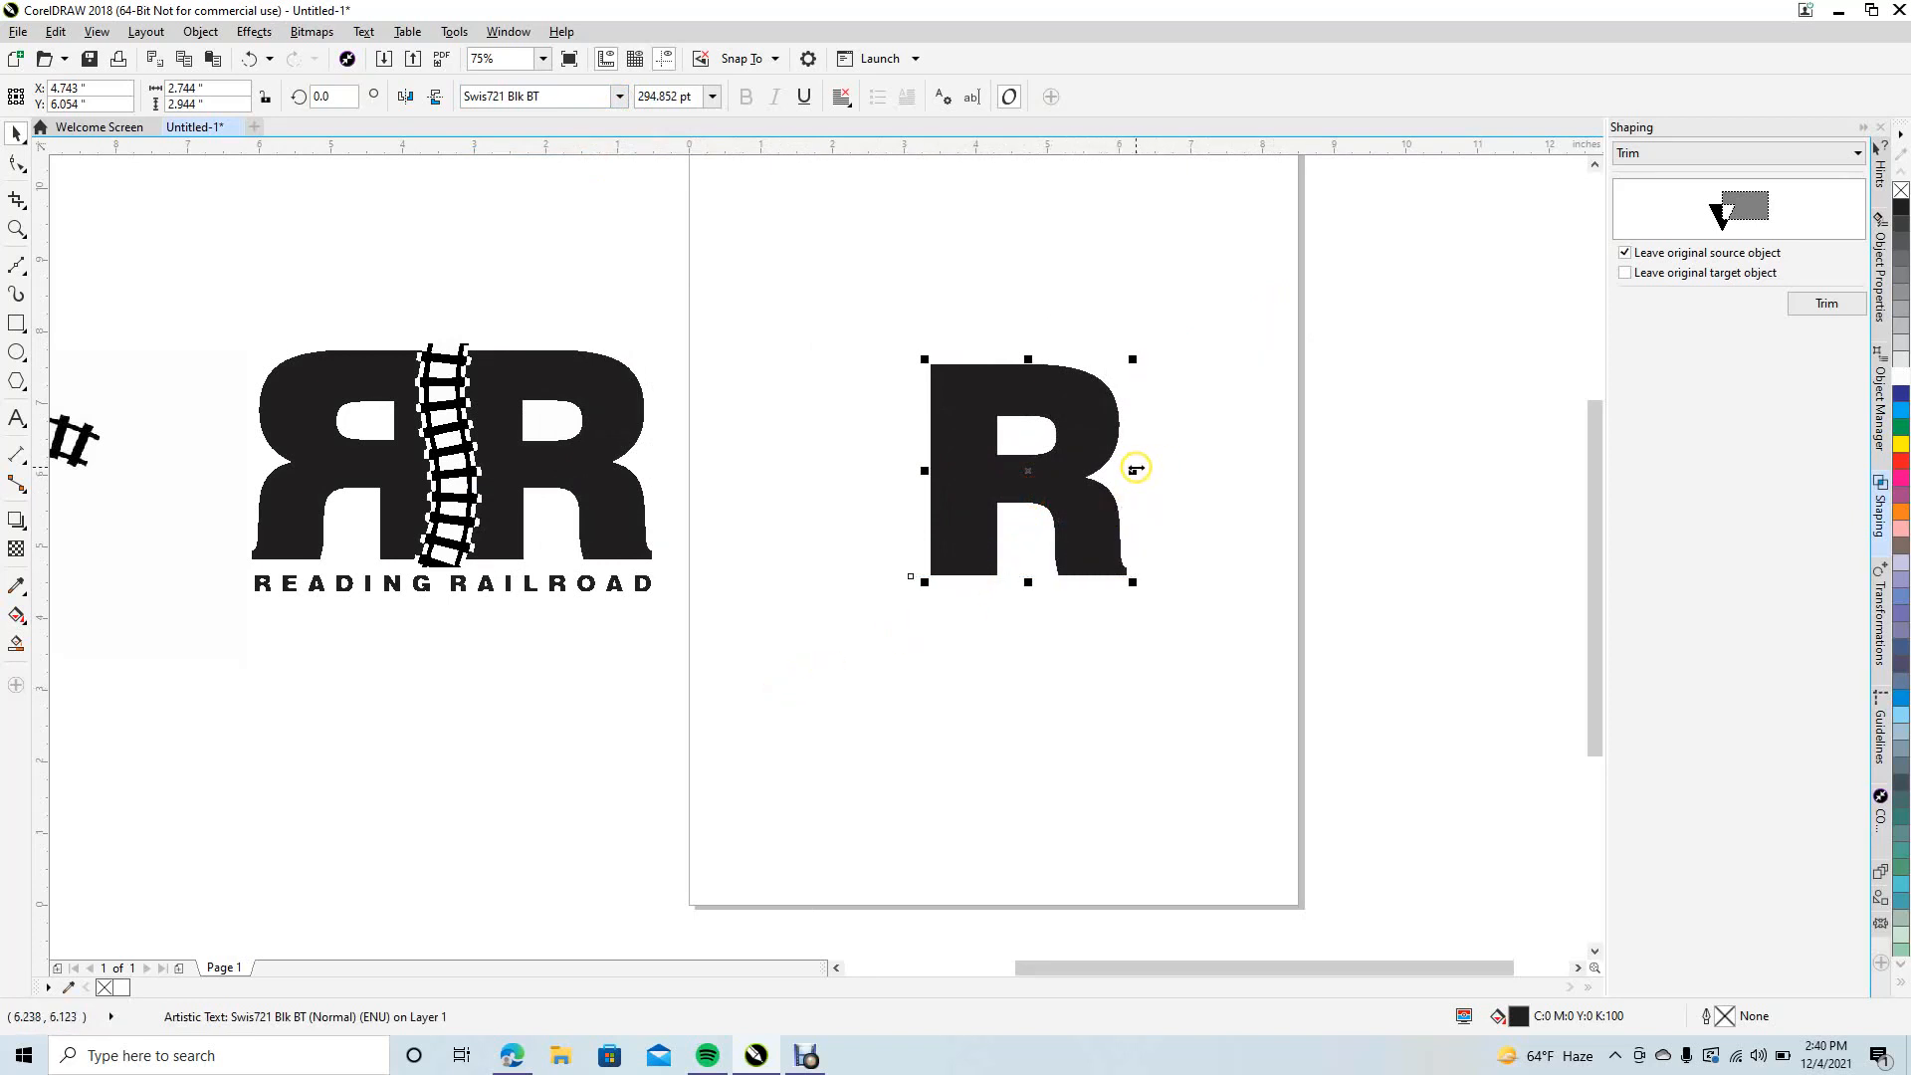
drag(1135, 469, 906, 306)
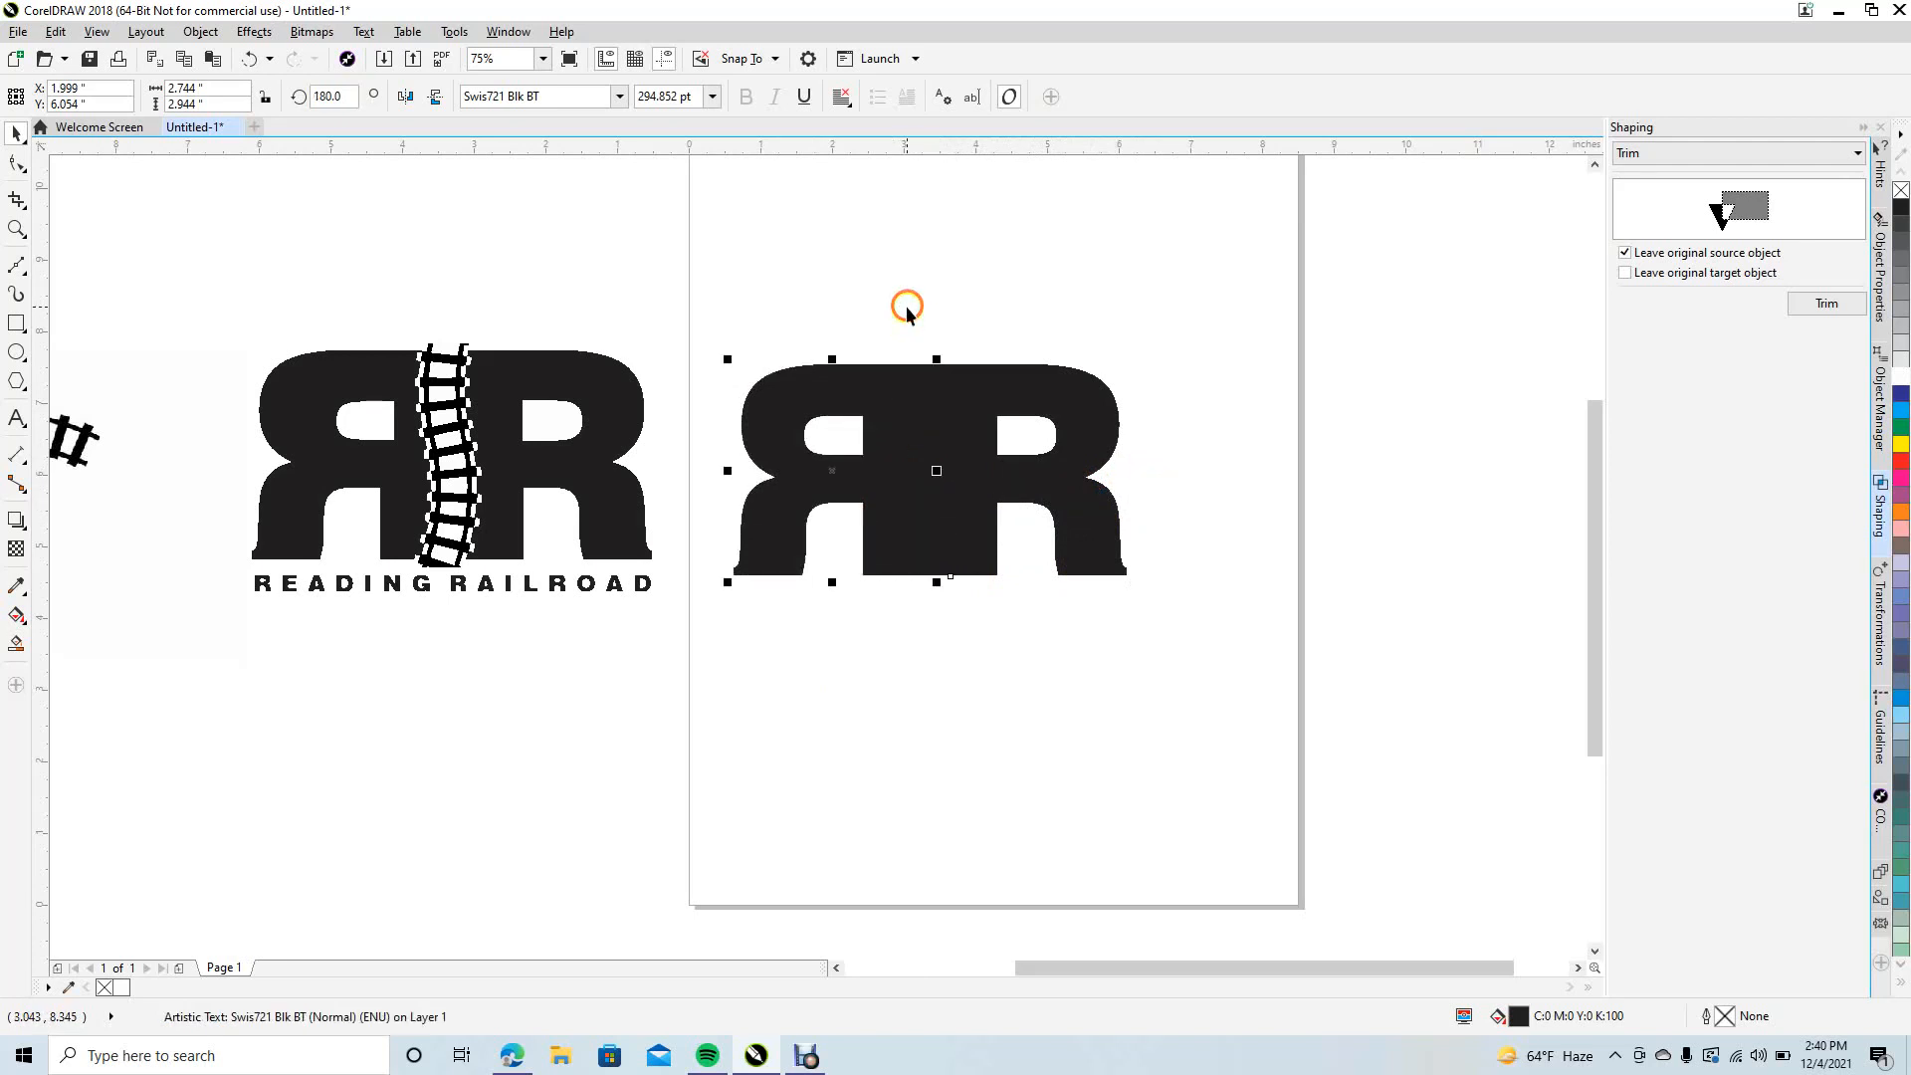
click(1123, 279)
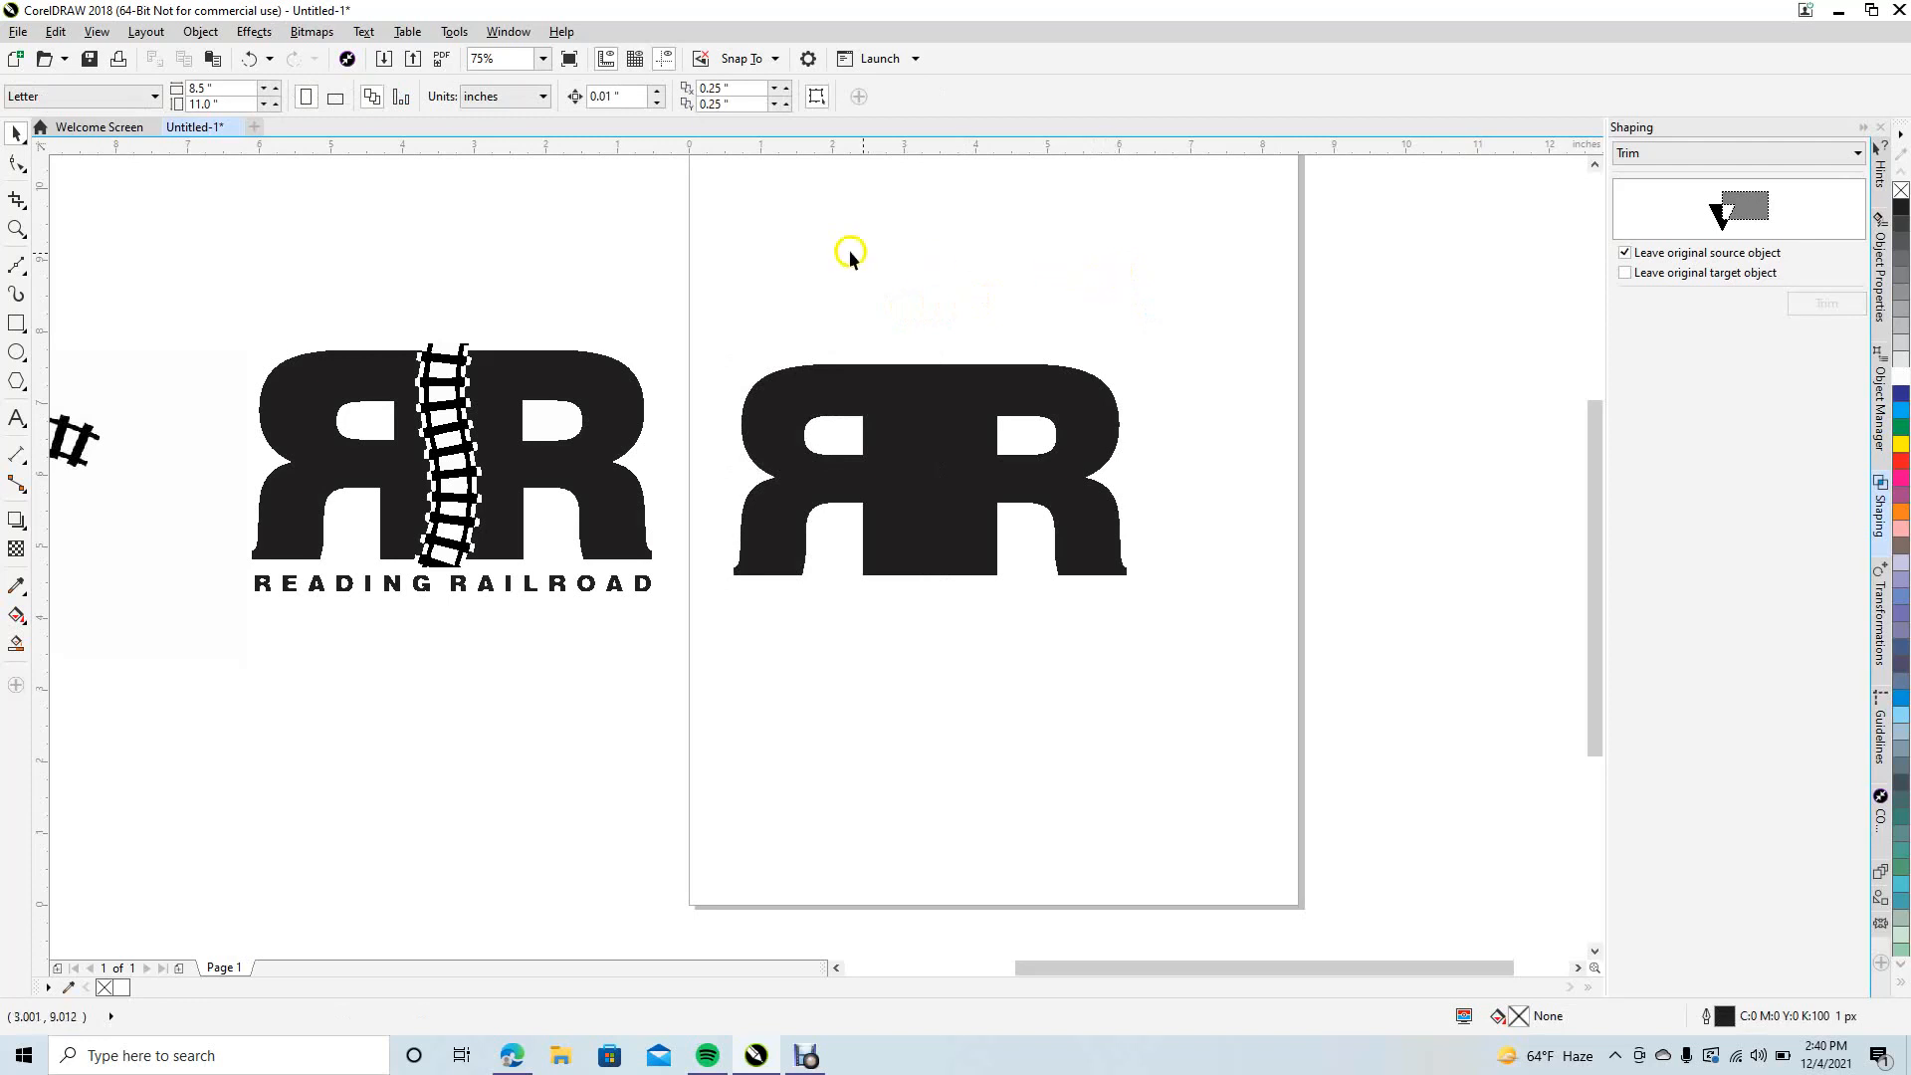
- Show the drawing in Wireframe view and weld the mirrored R to the original R
click(97, 31)
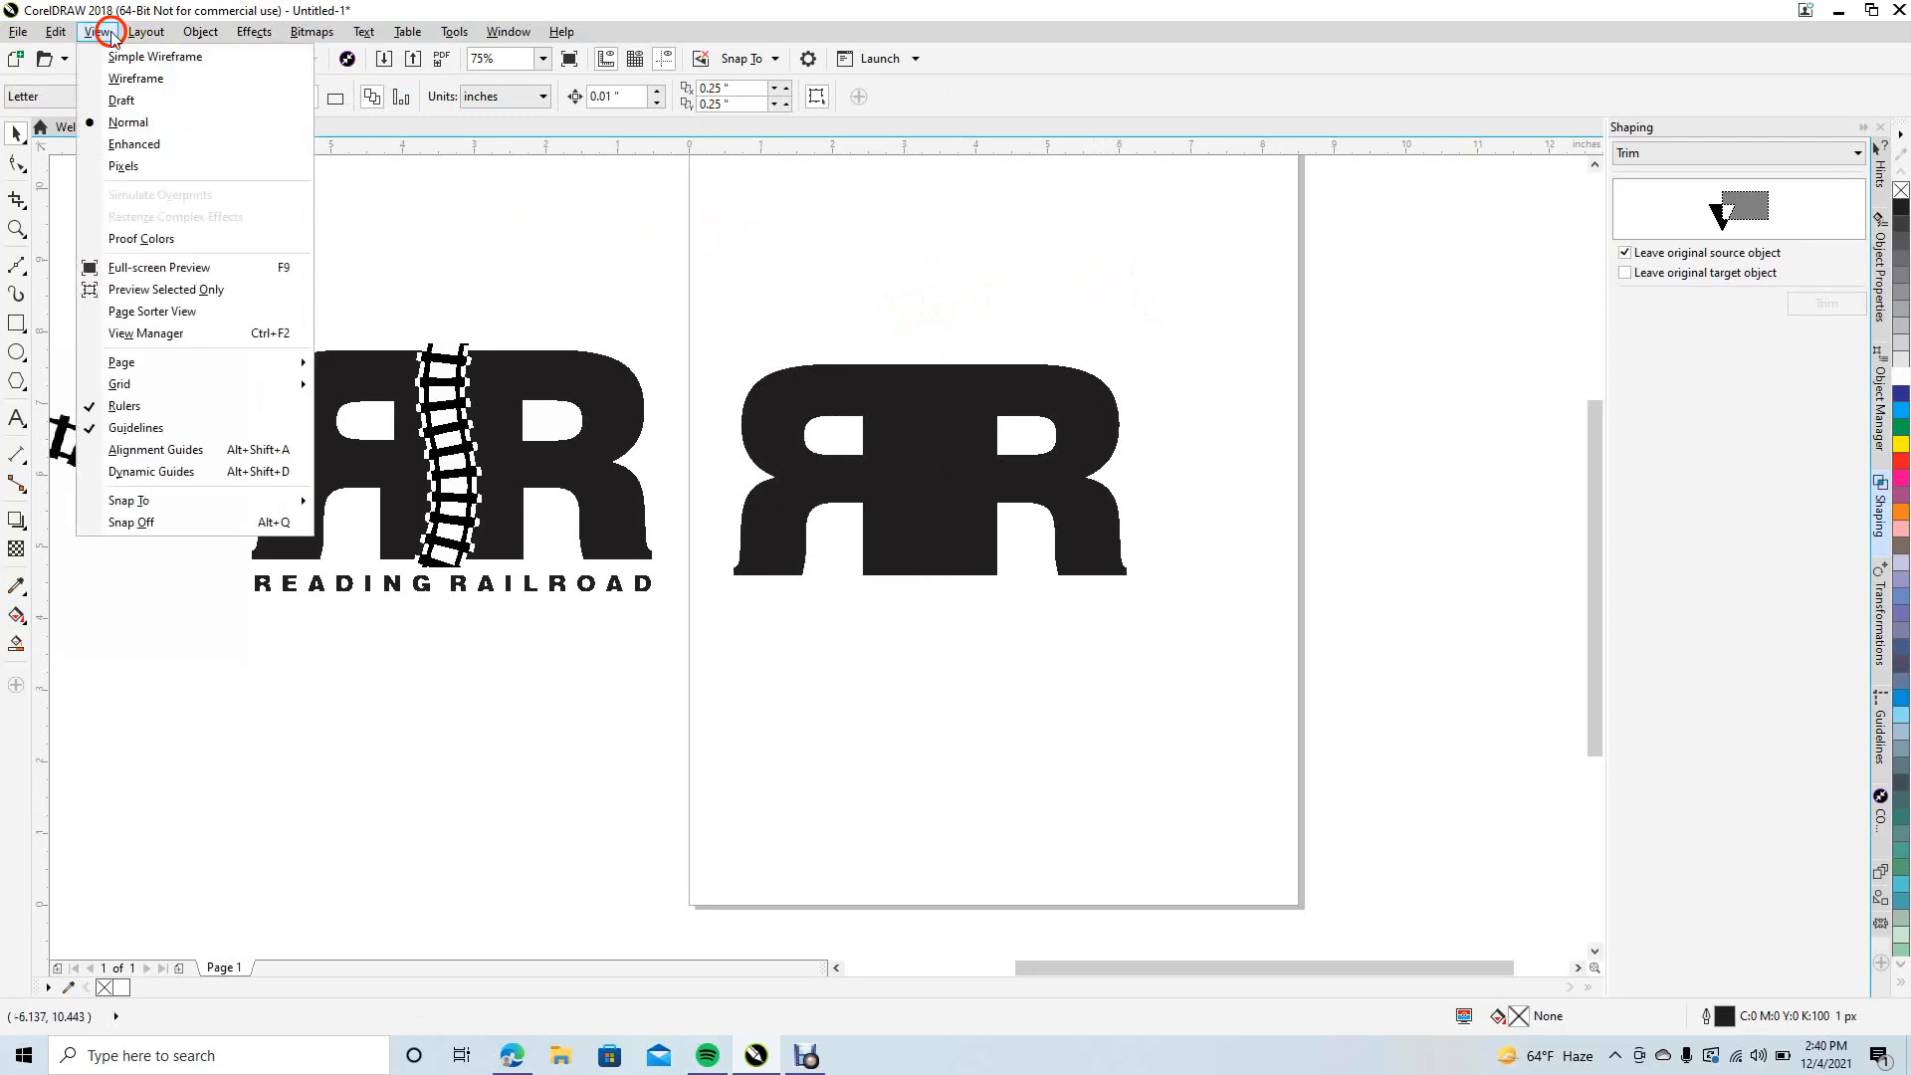
click(137, 79)
click(899, 400)
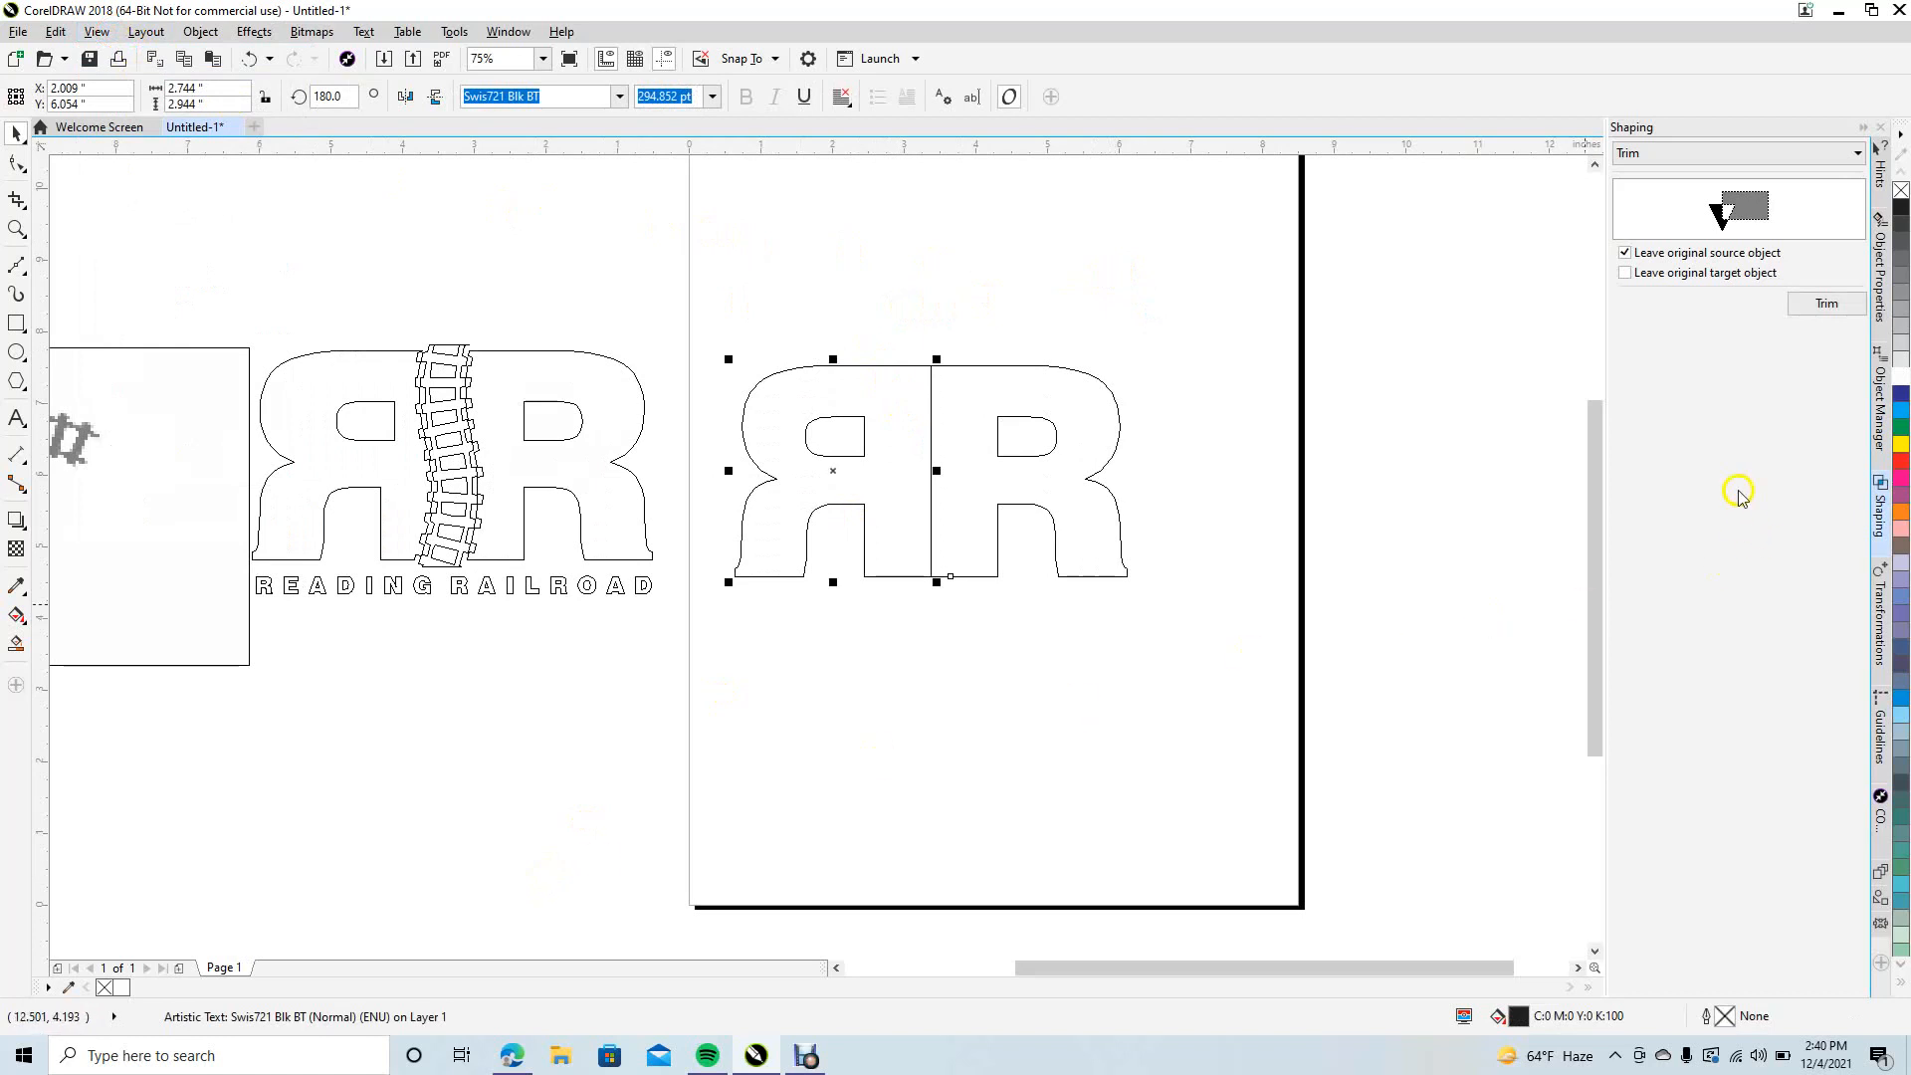
click(1689, 155)
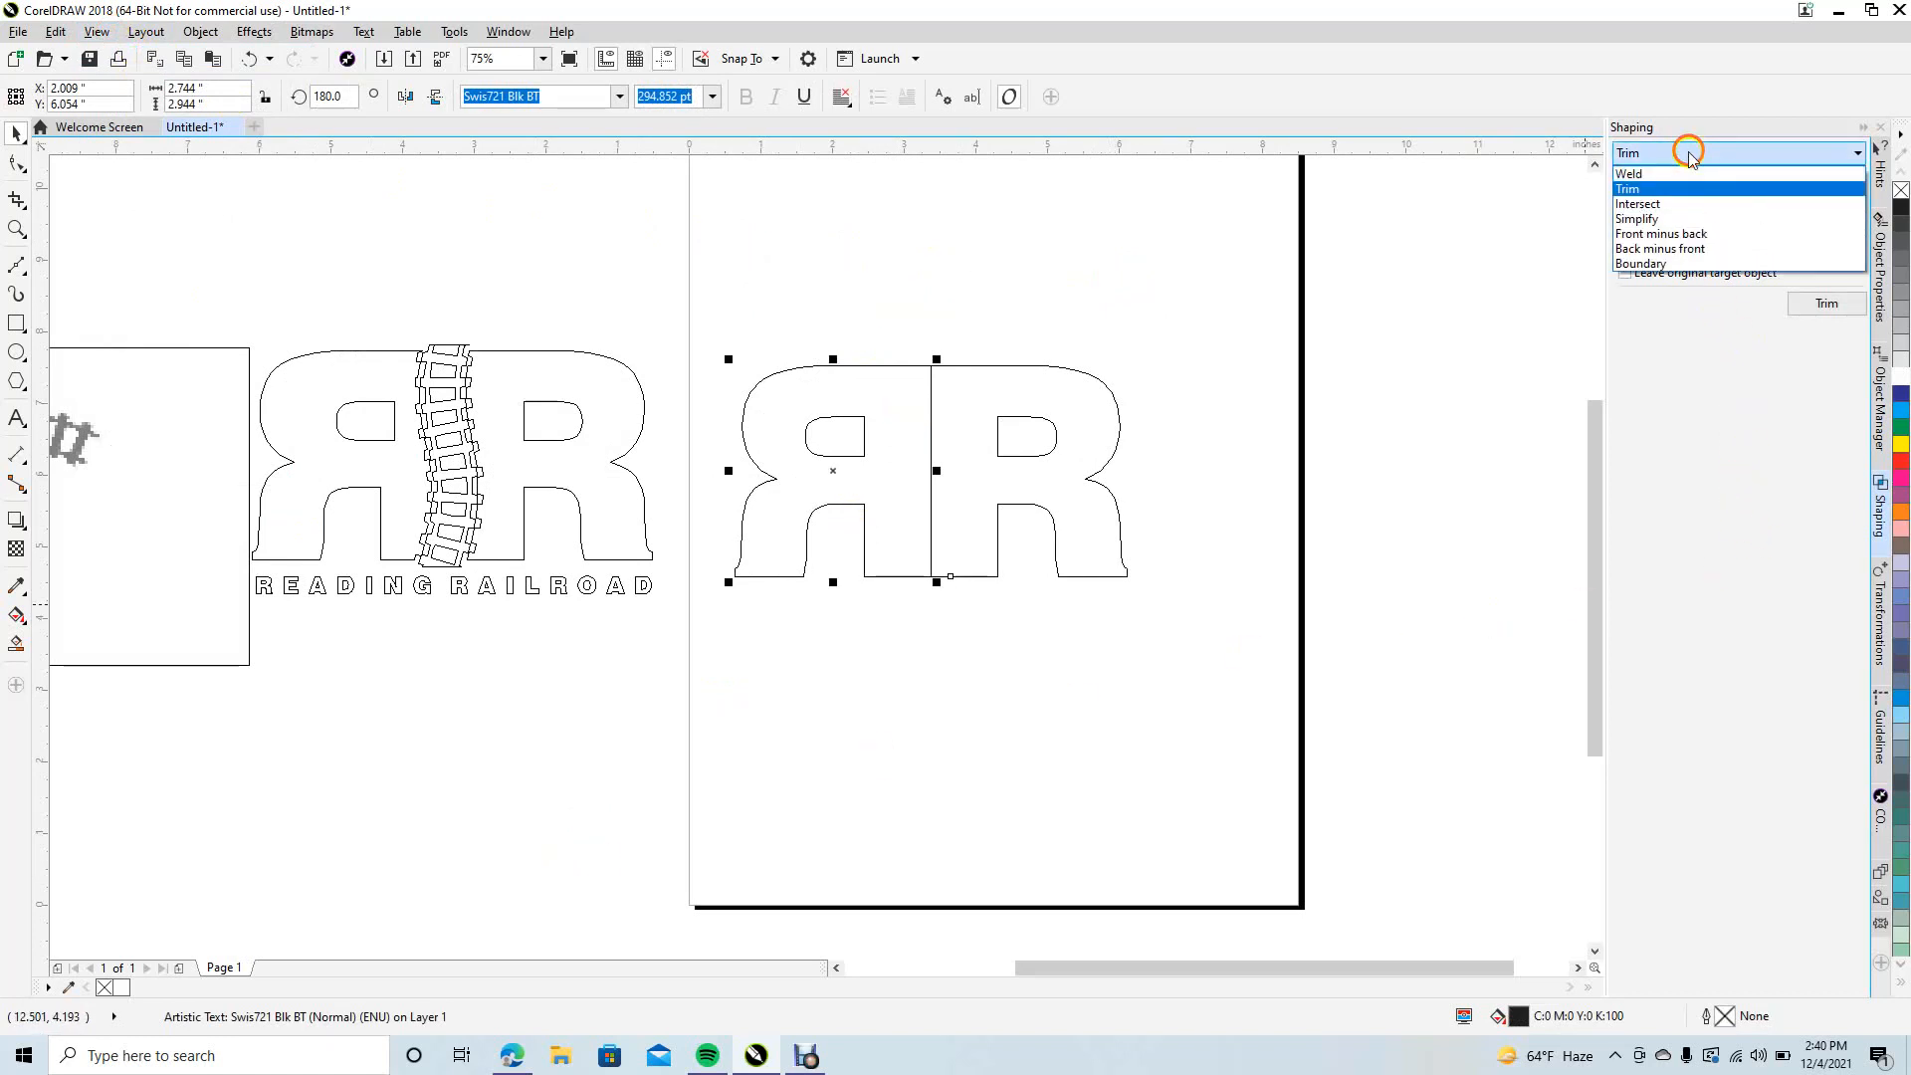
click(1680, 174)
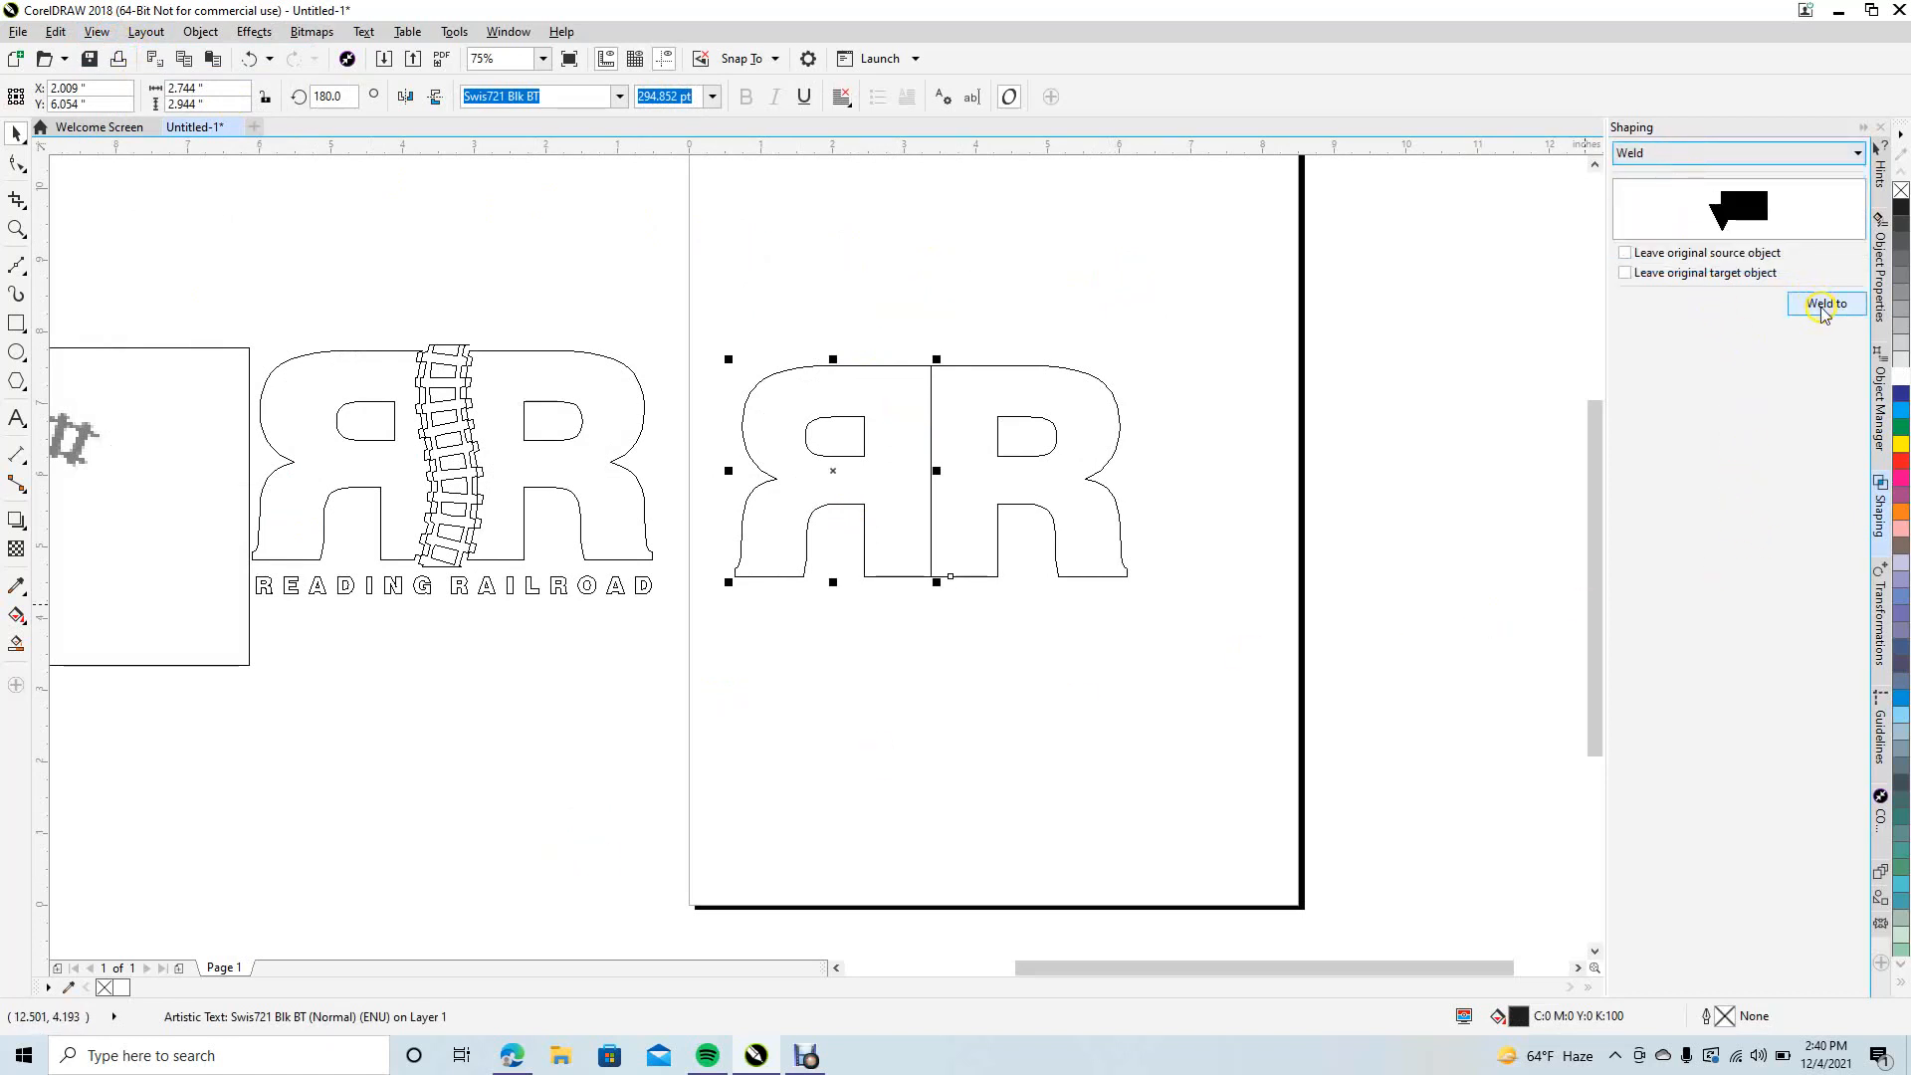
click(1822, 307)
click(959, 480)
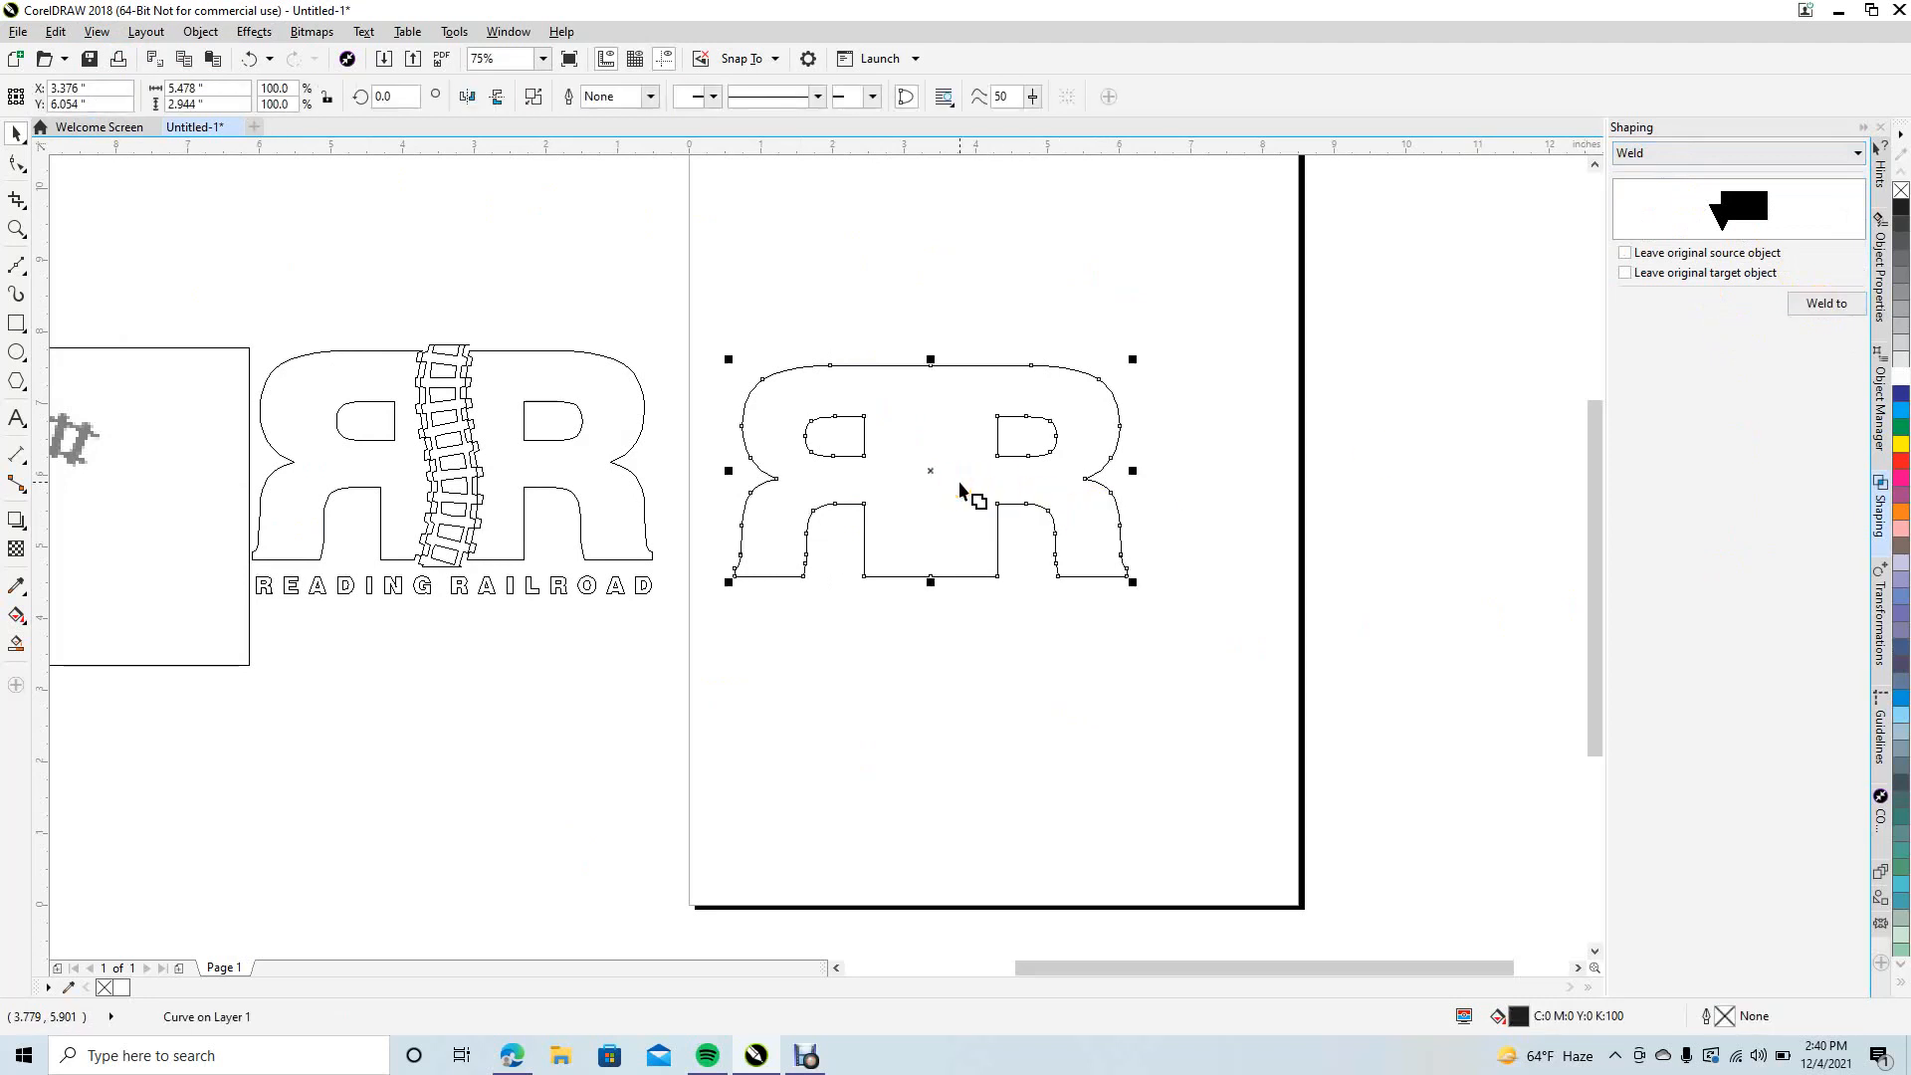
click(1008, 268)
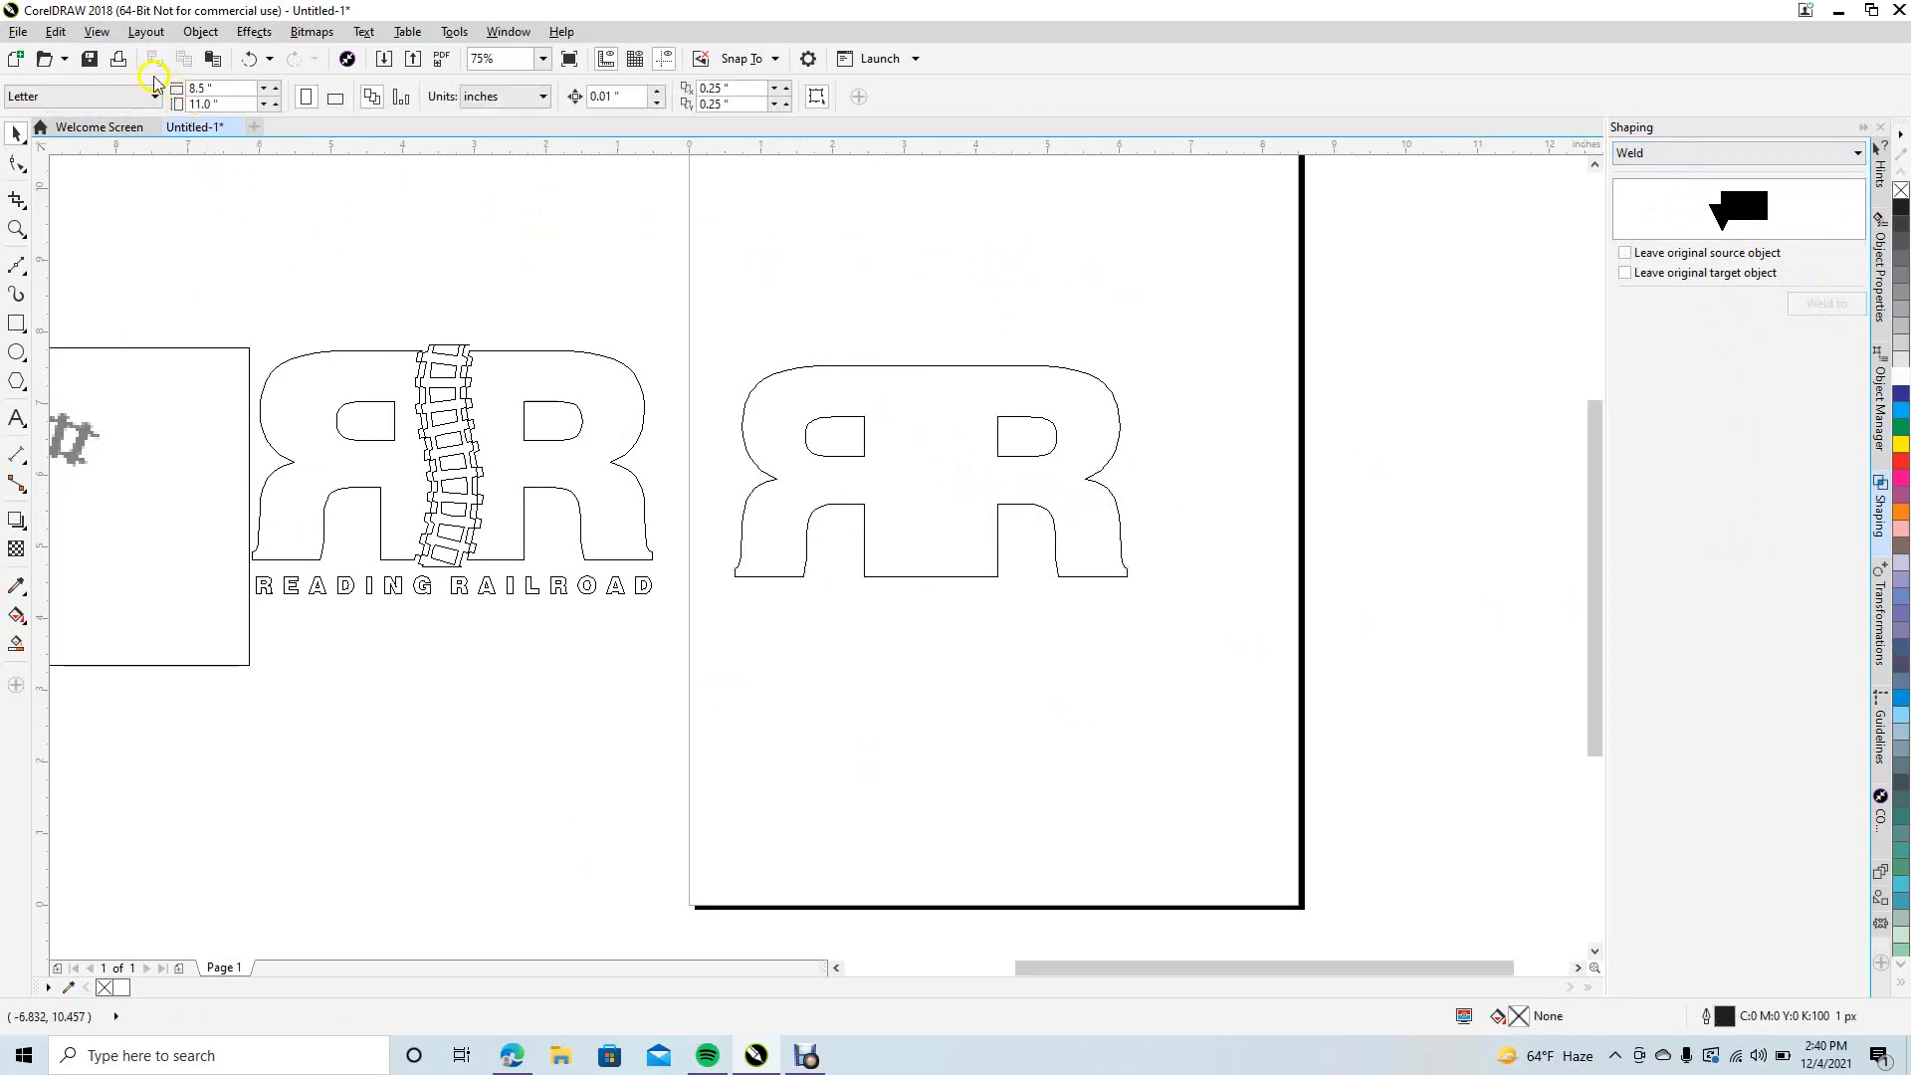
- Return the drawing to Normal view and move the welded double-R shape slightly up and to the right
click(93, 31)
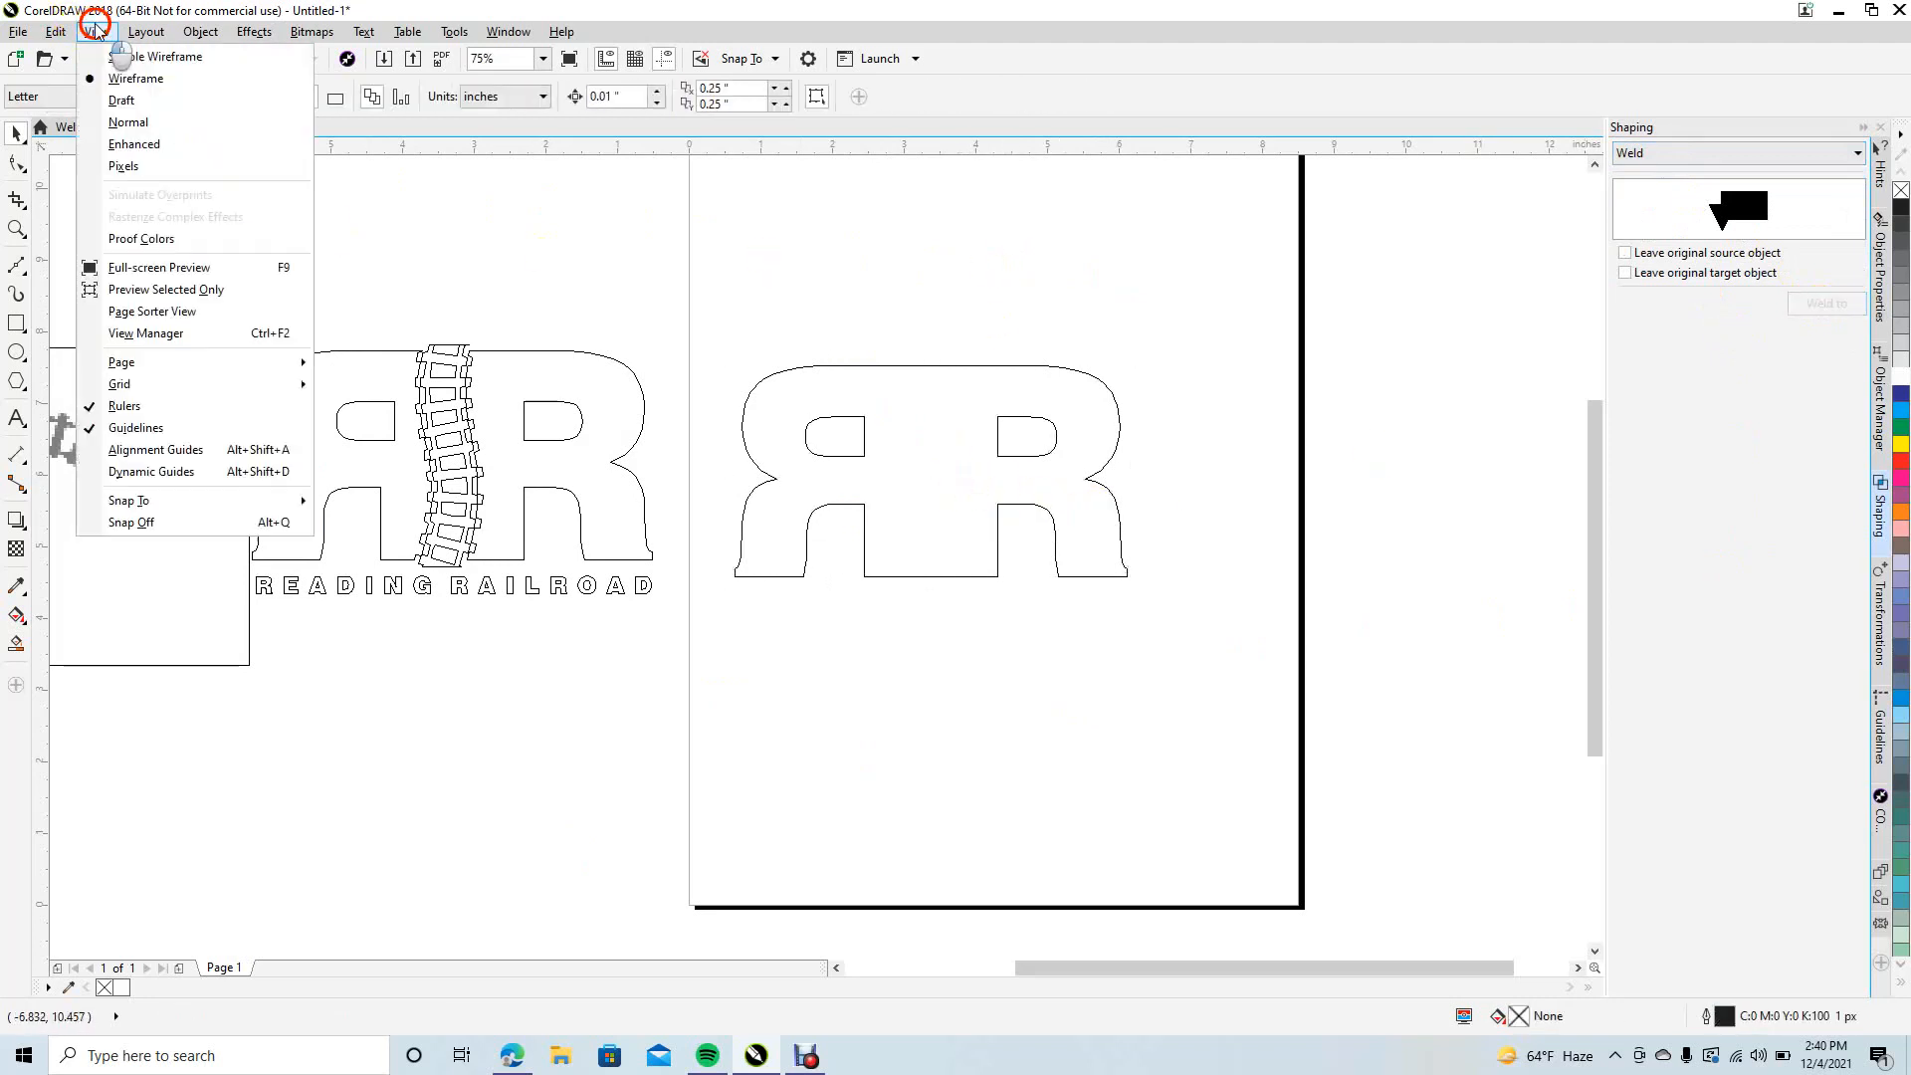
click(147, 120)
drag(921, 482, 979, 445)
click(972, 575)
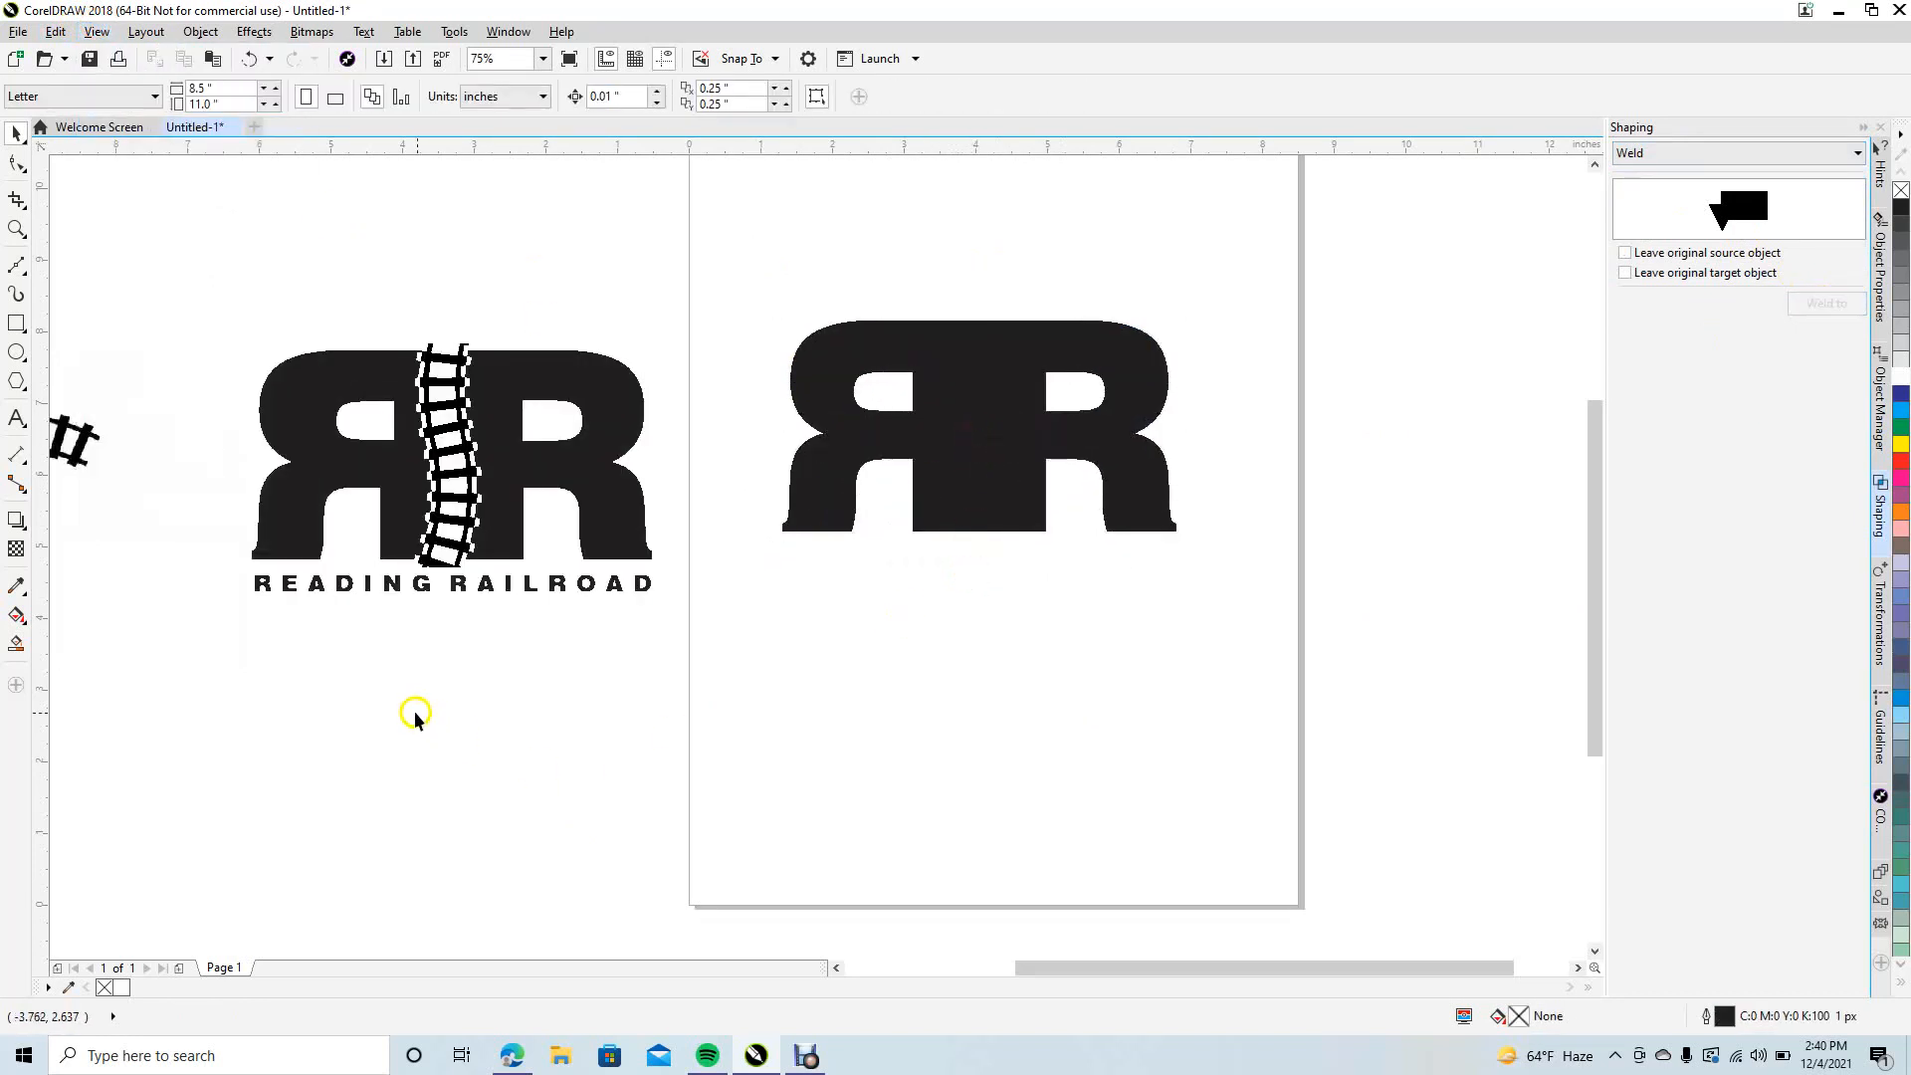
- Add the text READING RAILROAD below the double-R shape and set its font to Swis721 Blk BT
click(16, 419)
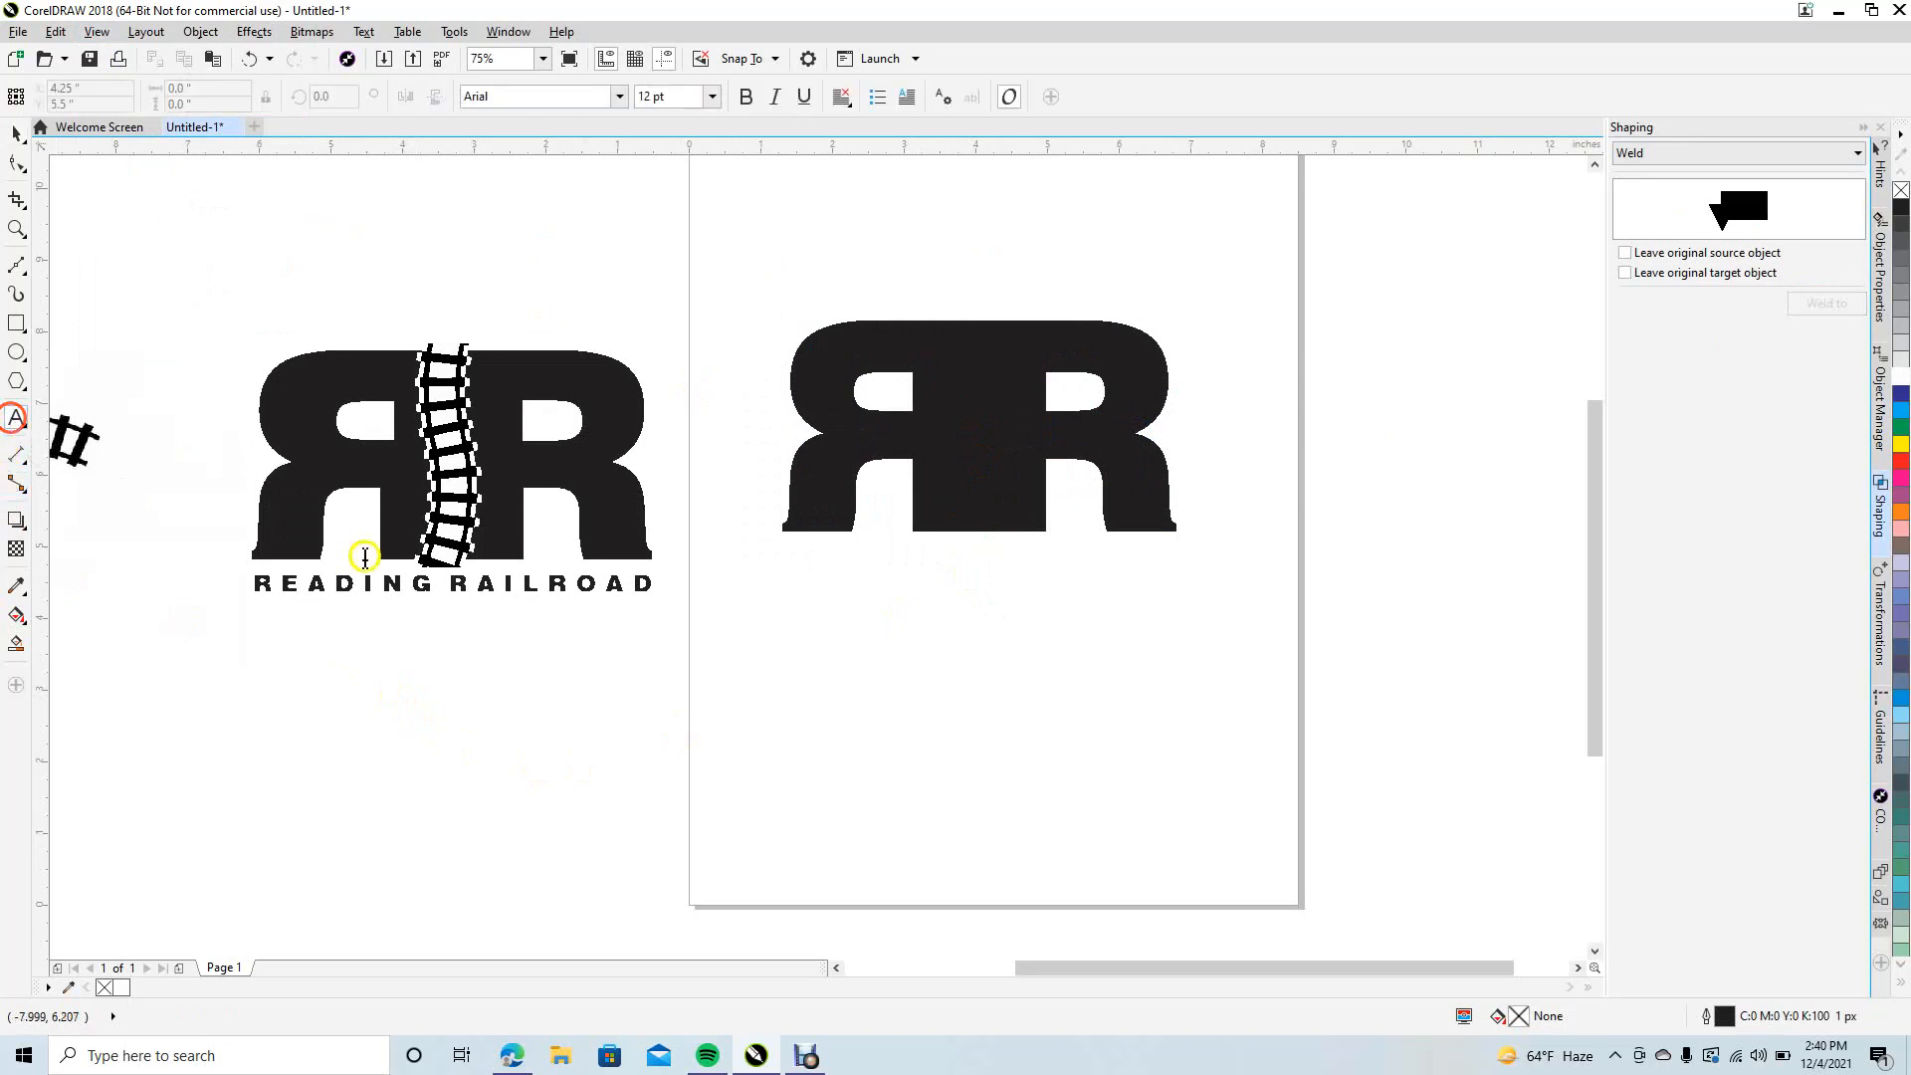
click(803, 597)
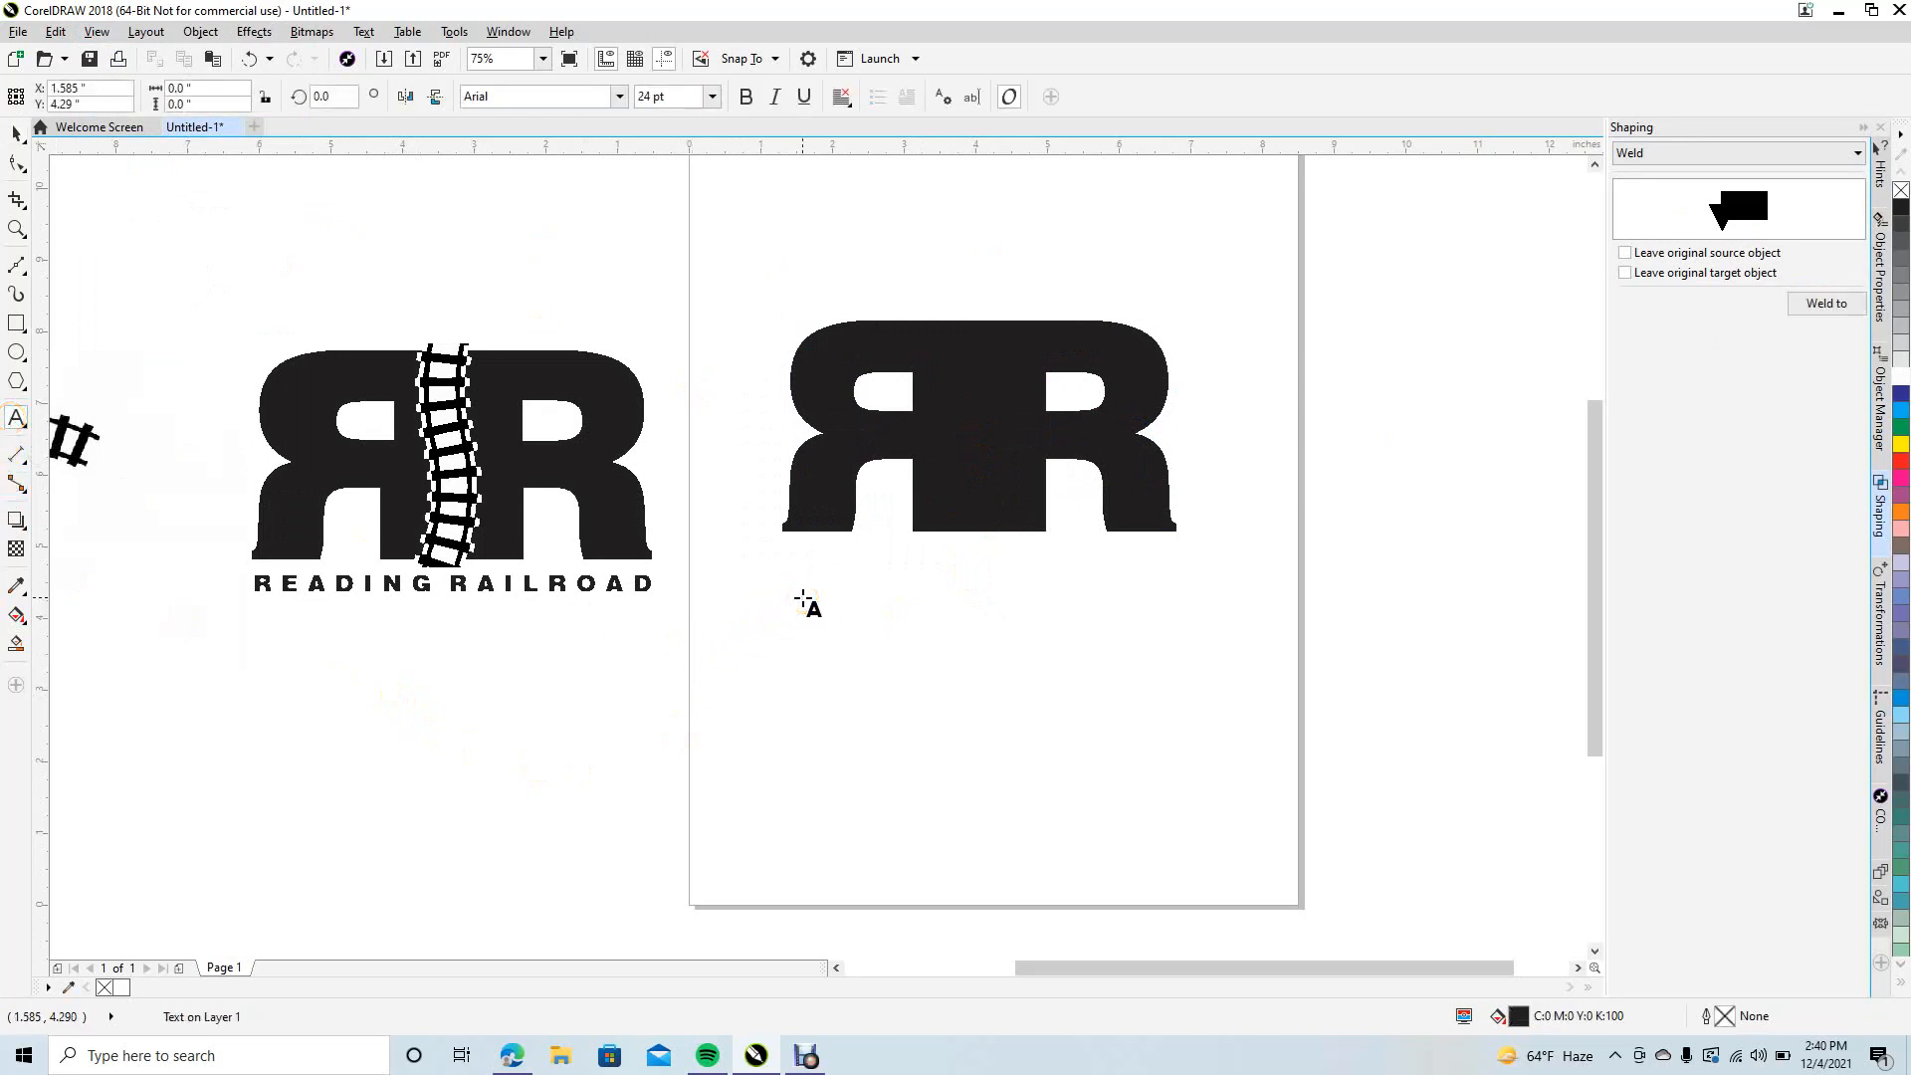
text(READING RAILROAD)
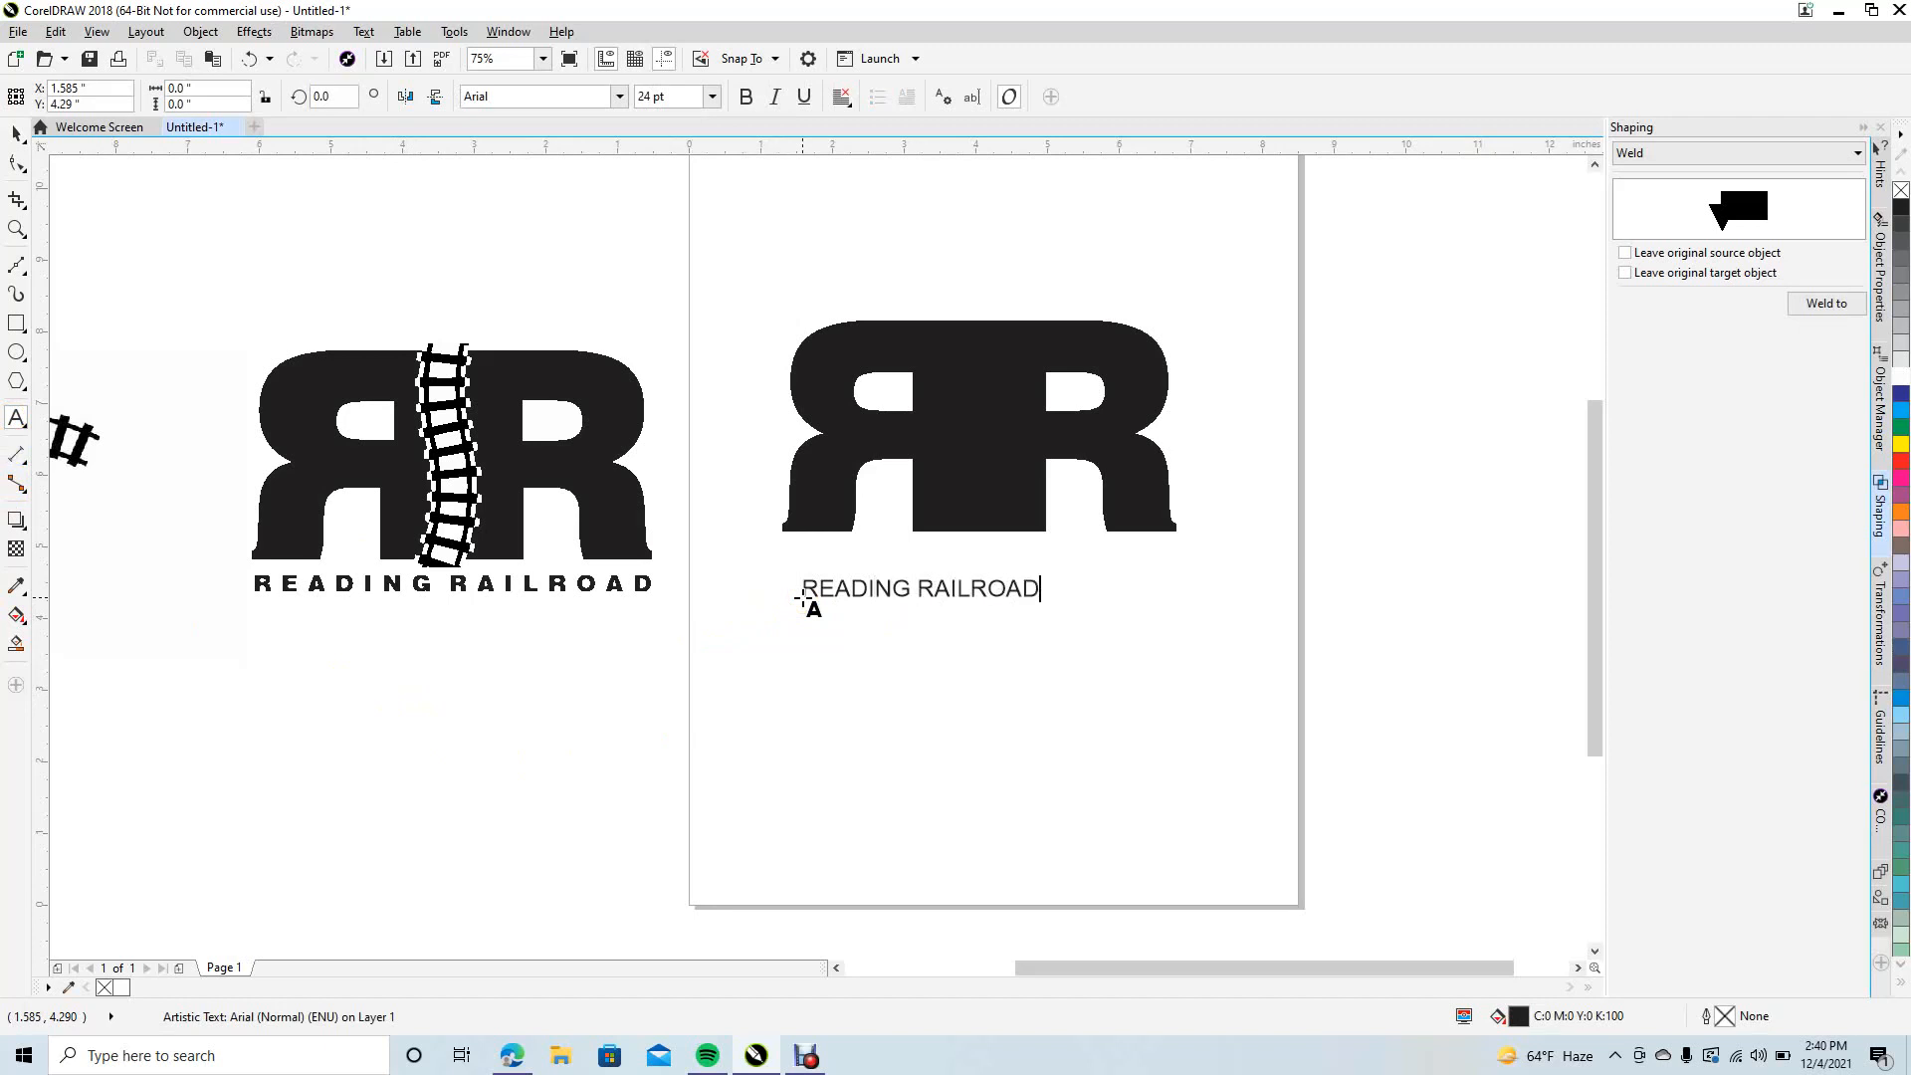
key(ctrl+space)
click(18, 161)
click(618, 97)
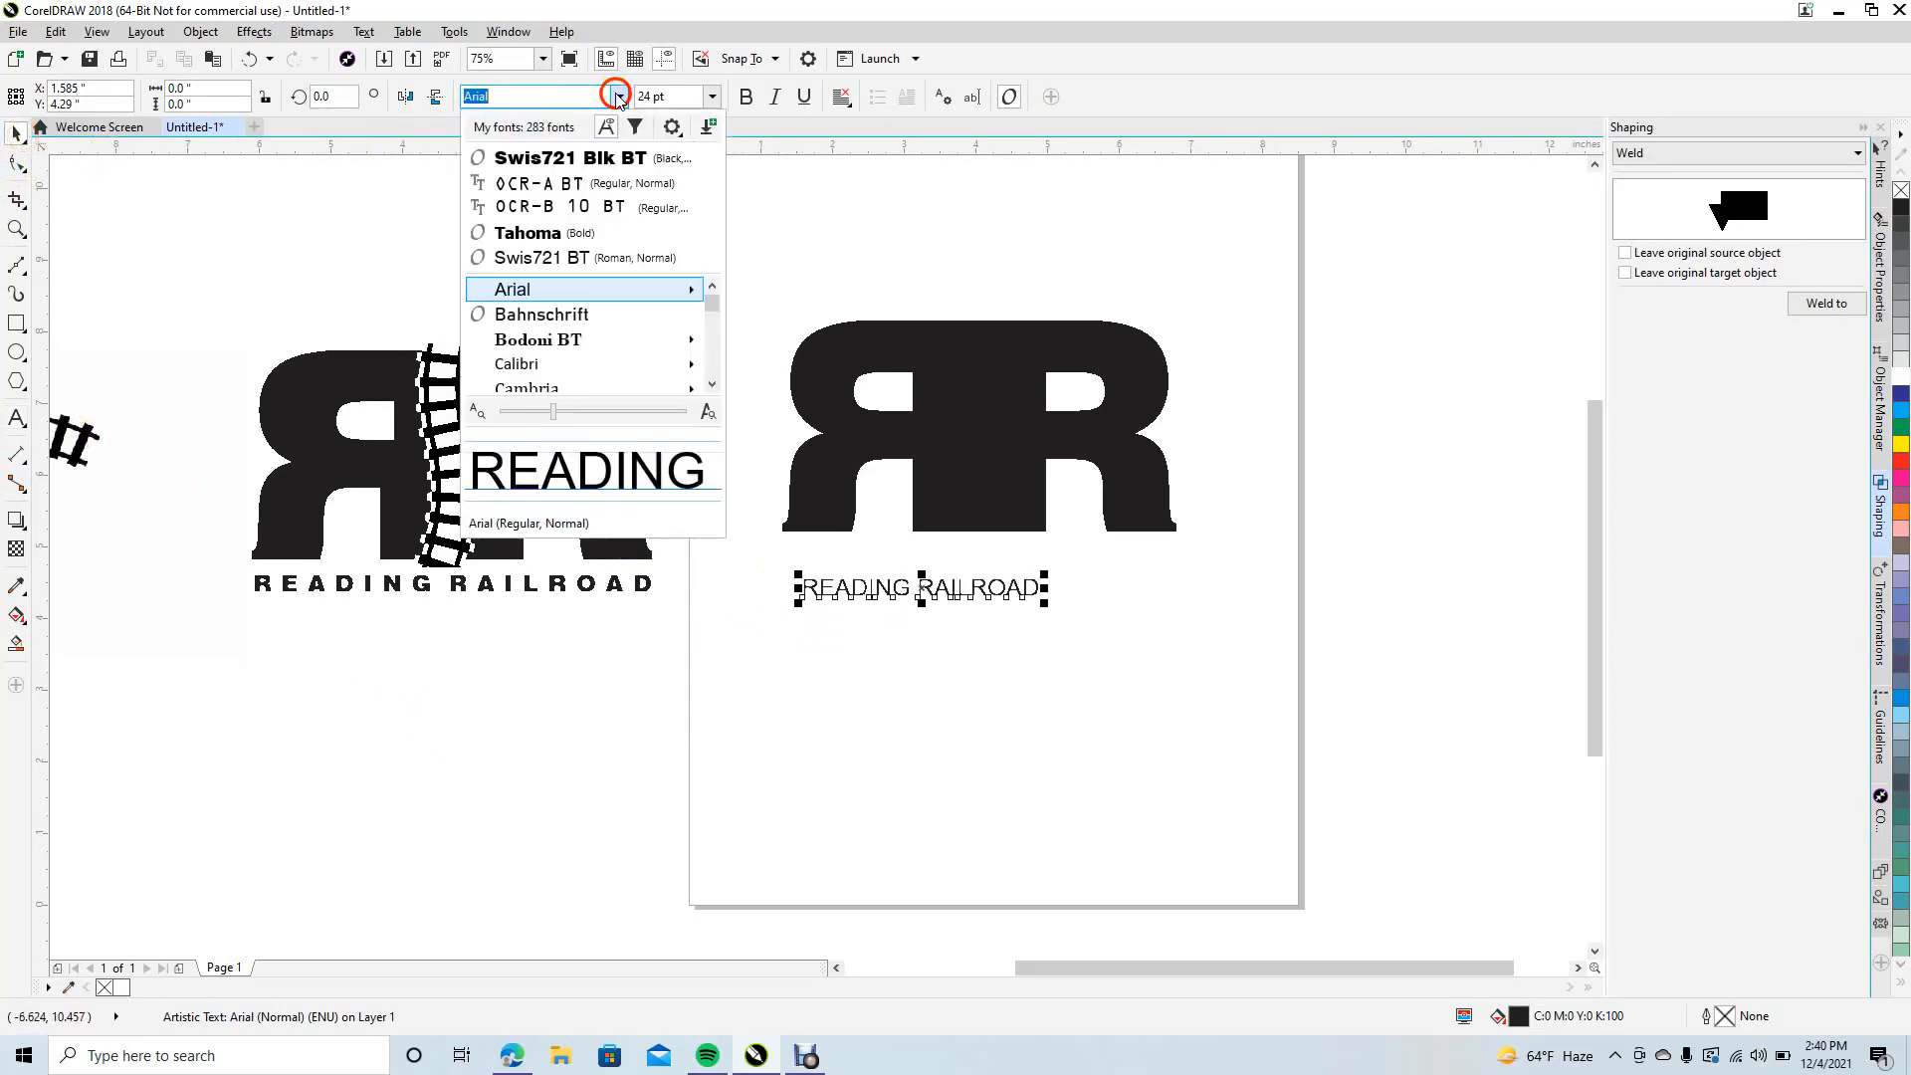
click(568, 154)
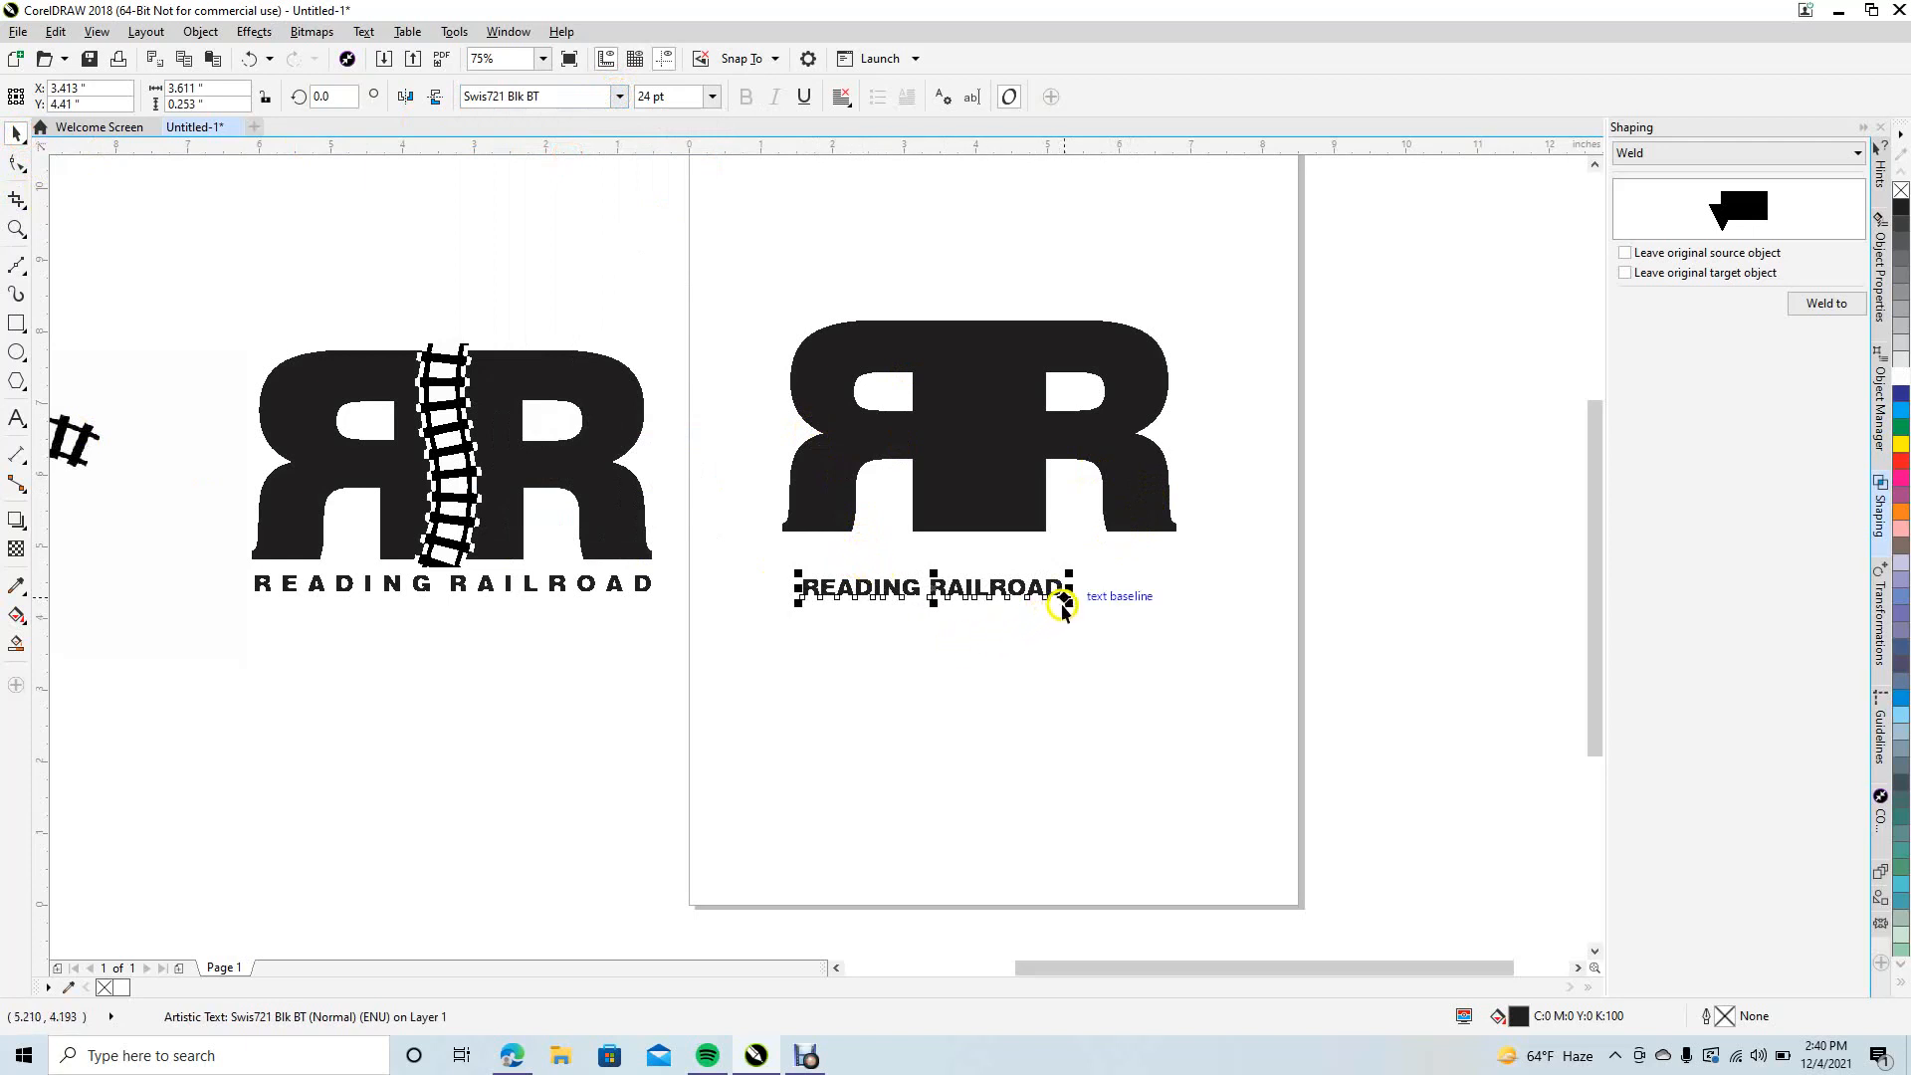
- Align READING RAILROAD under the double-R at about 26.4 pt and widen its letter spacing to match the shape's width
drag(1065, 602, 1012, 569)
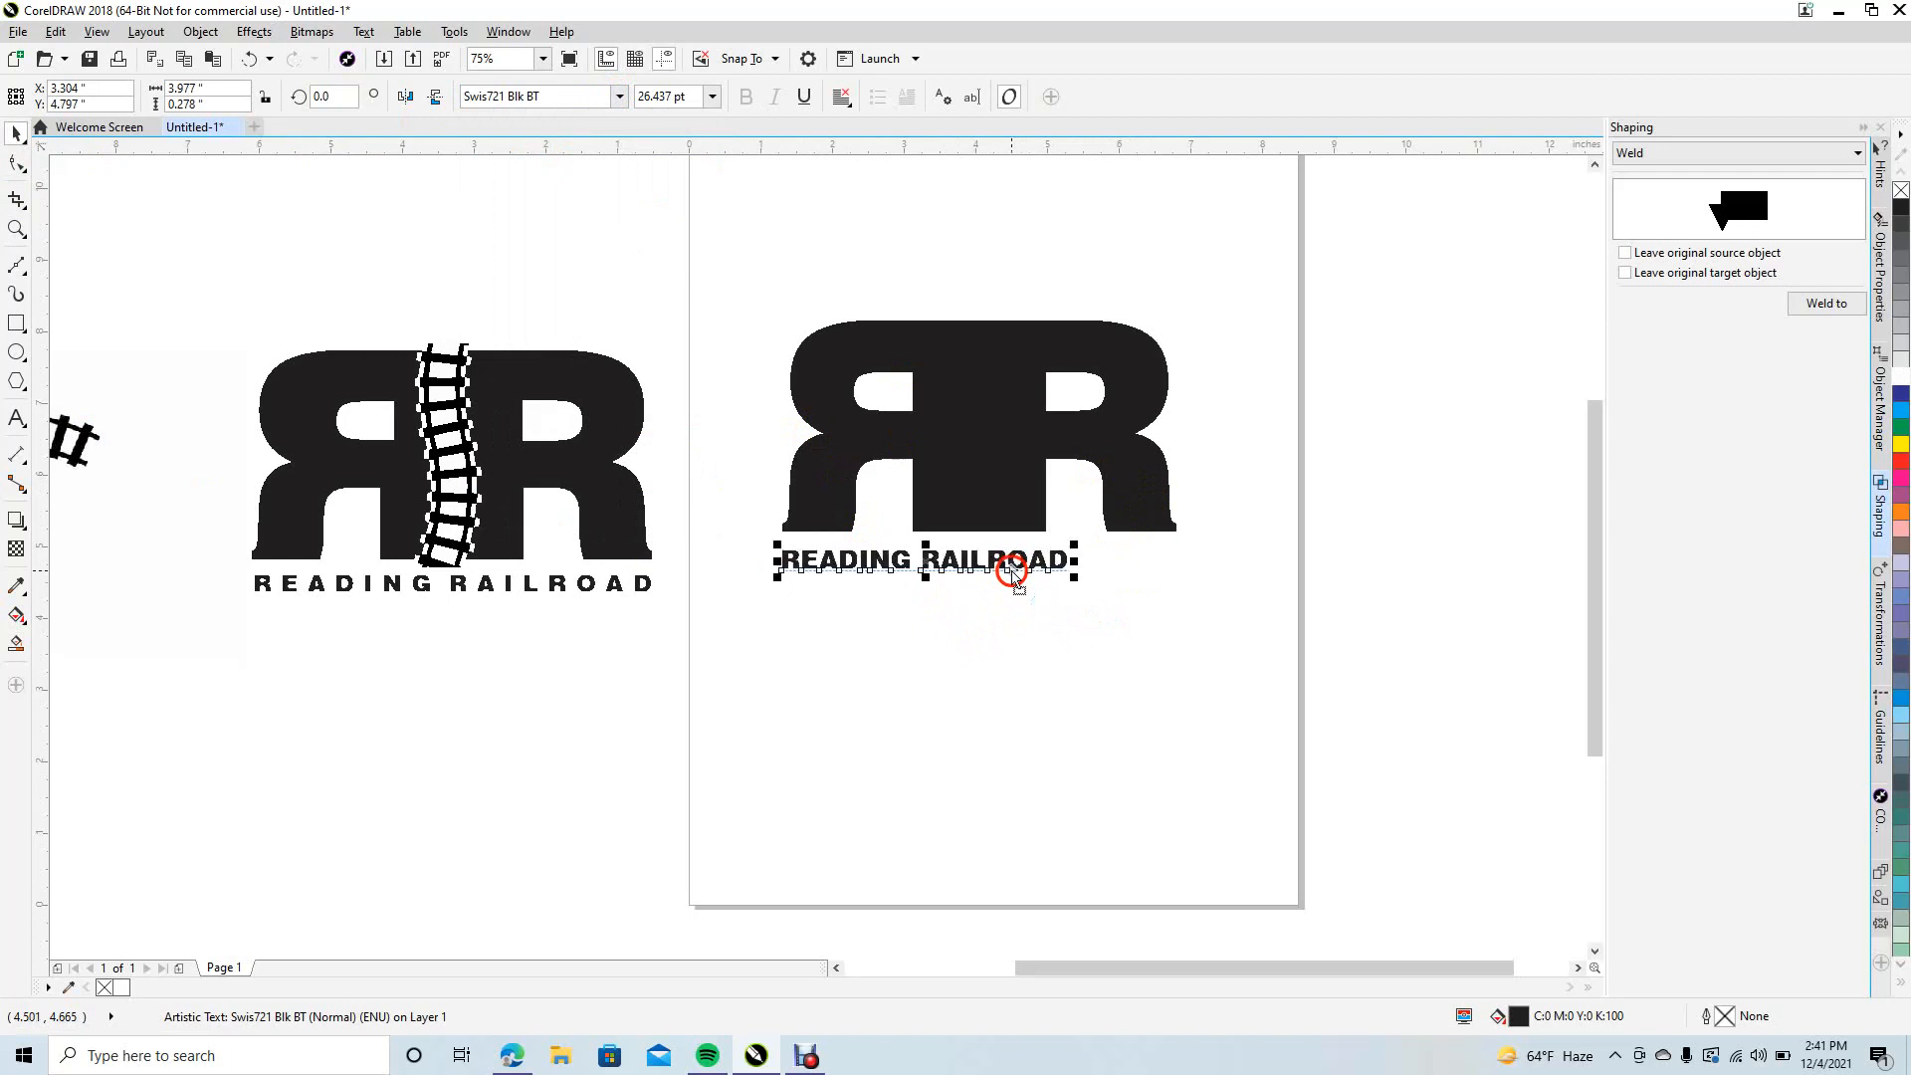
click(14, 165)
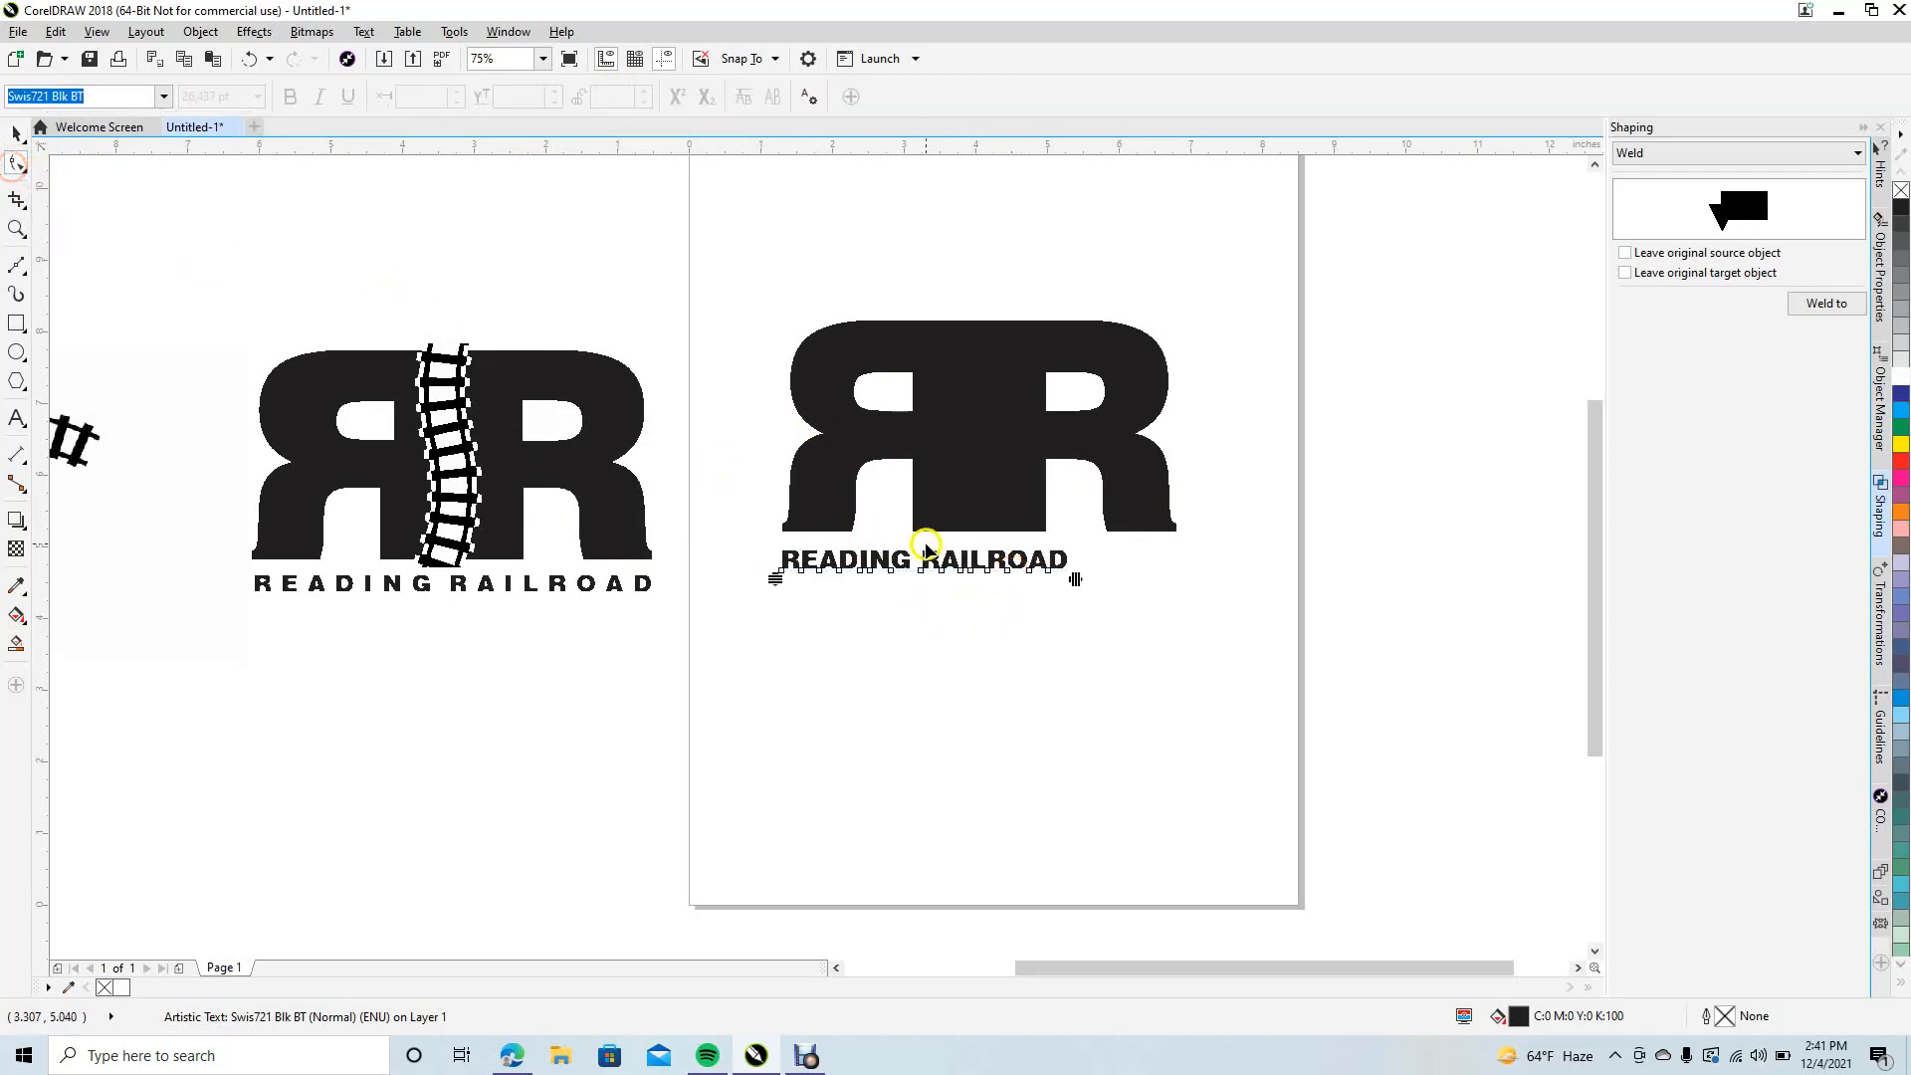
drag(1076, 580, 1192, 581)
click(15, 134)
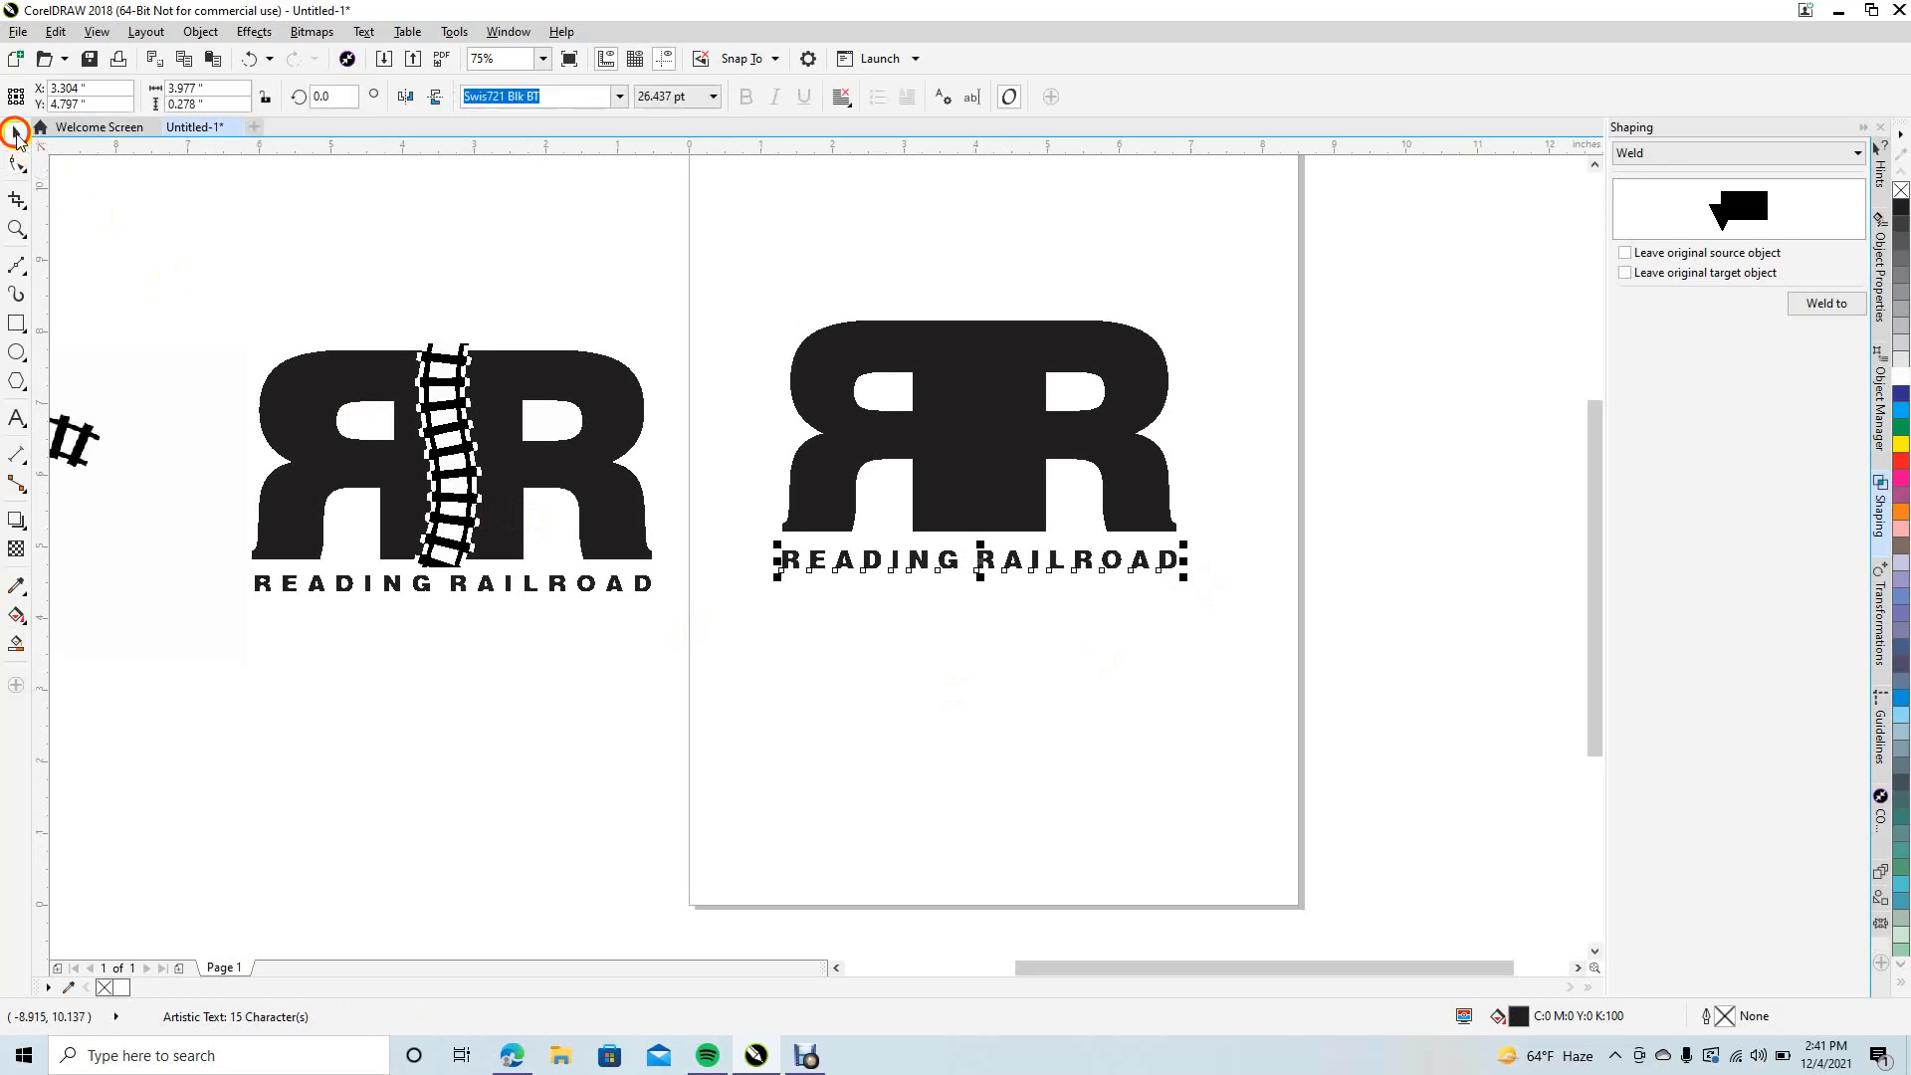
click(122, 207)
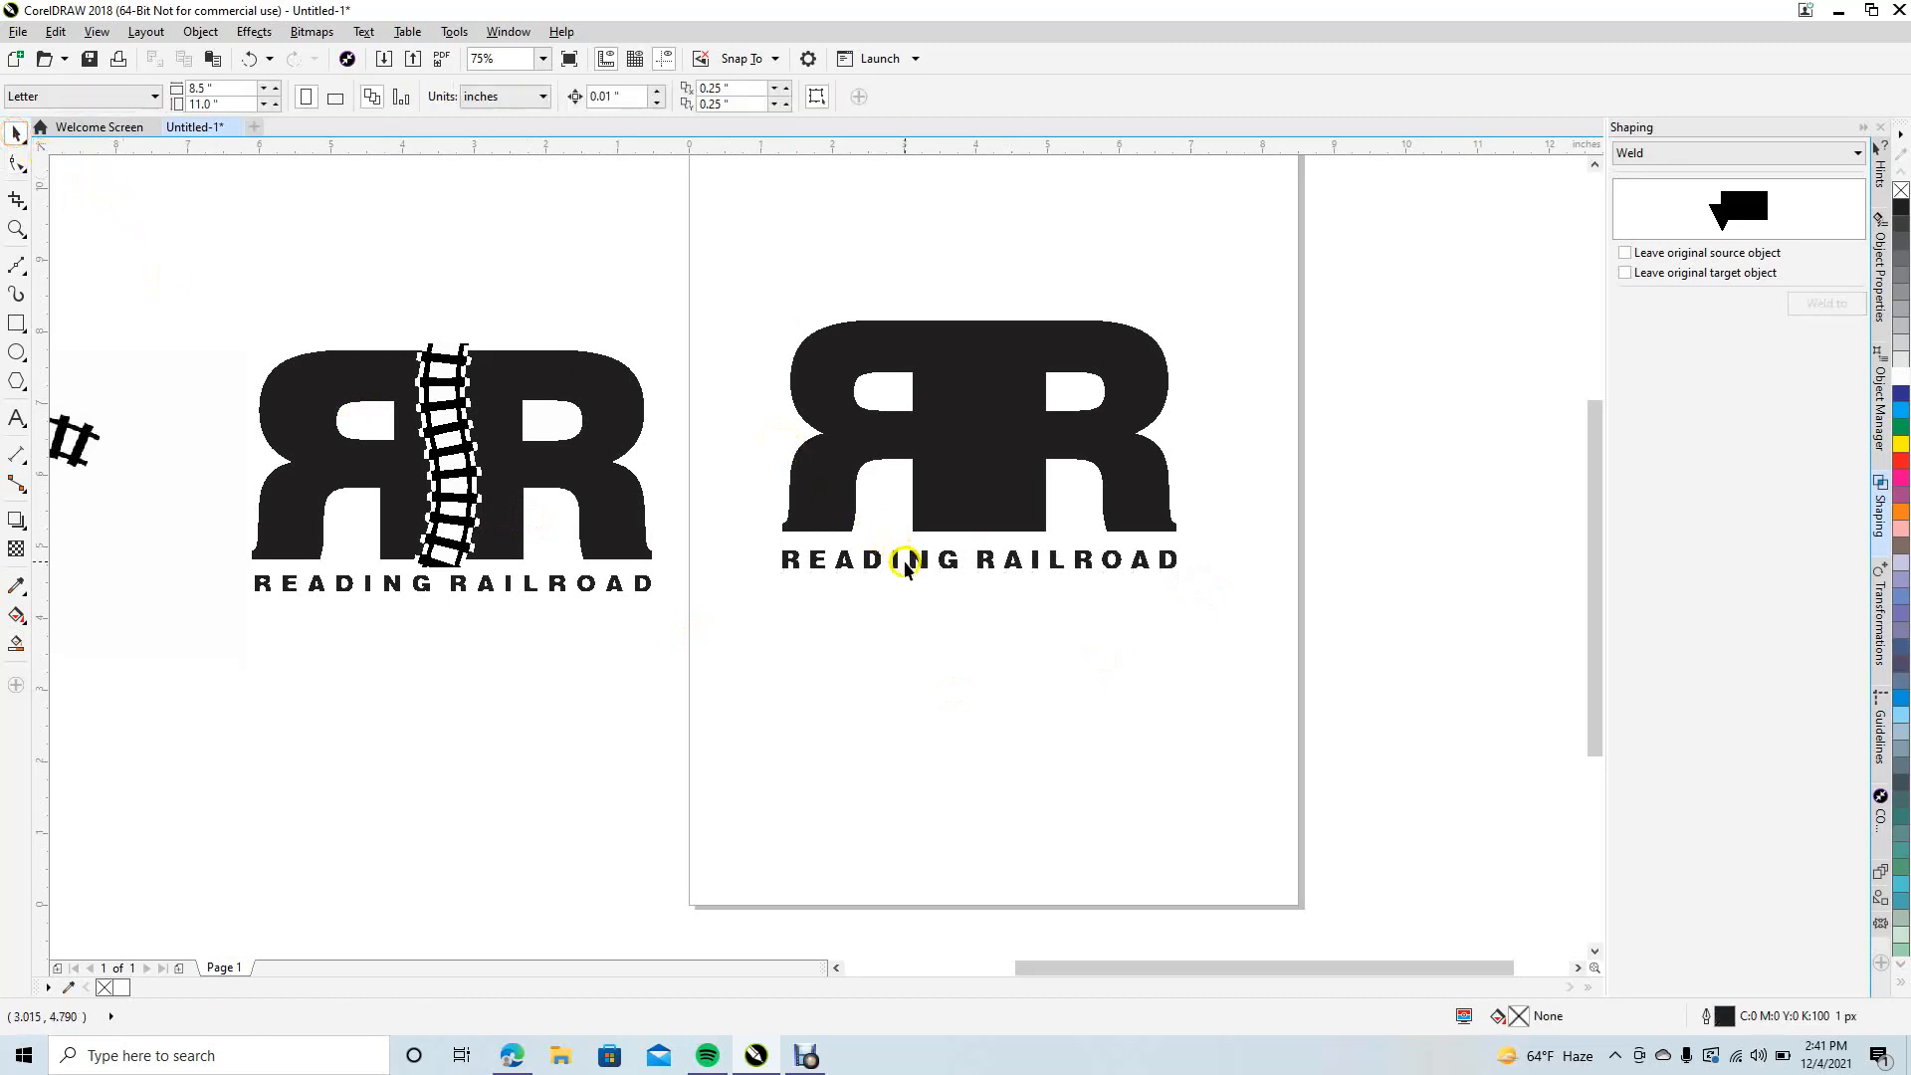
- Move the READING RAILROAD text down near the page's lower edge and bring the railway track image just below the double-R
drag(924, 562, 929, 825)
click(860, 760)
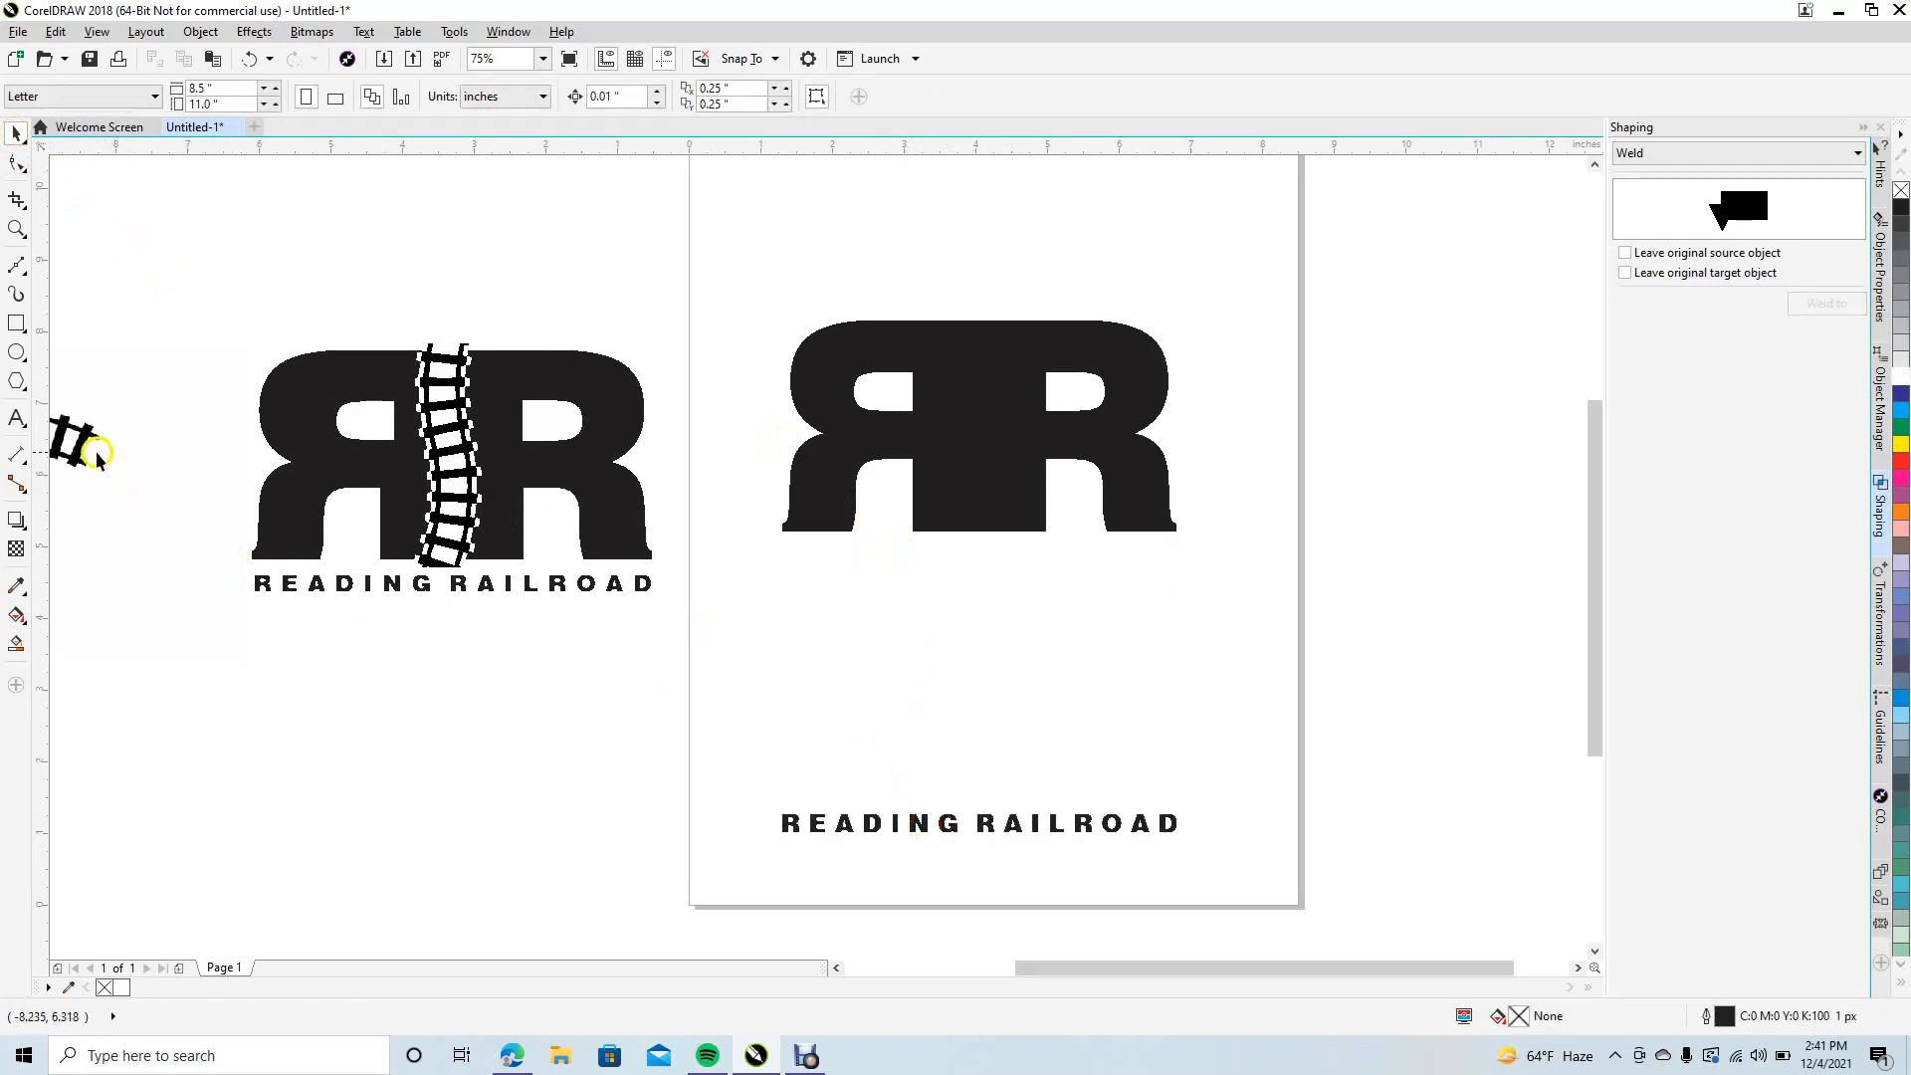
drag(87, 458, 1272, 595)
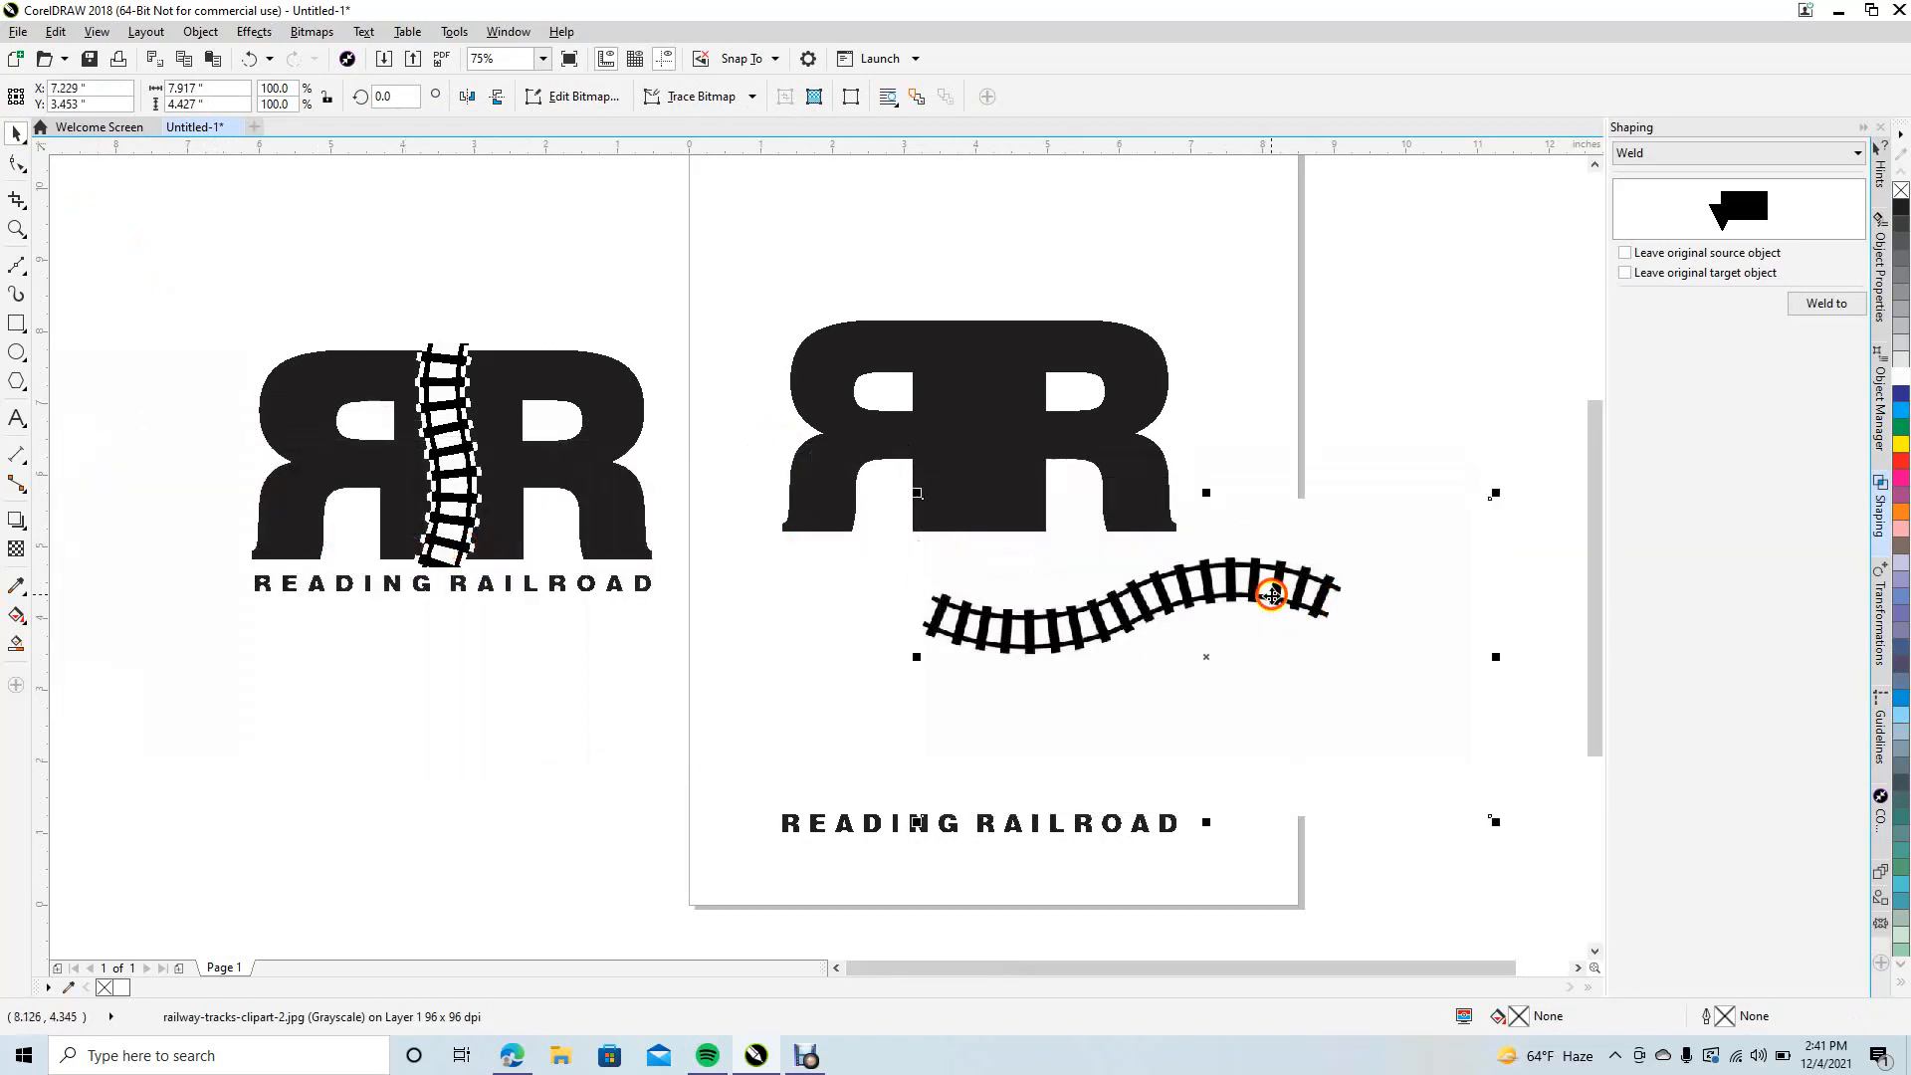
- Trace the railway track bitmap with an Outline Trace set to Detailed logo
right_click(1179, 604)
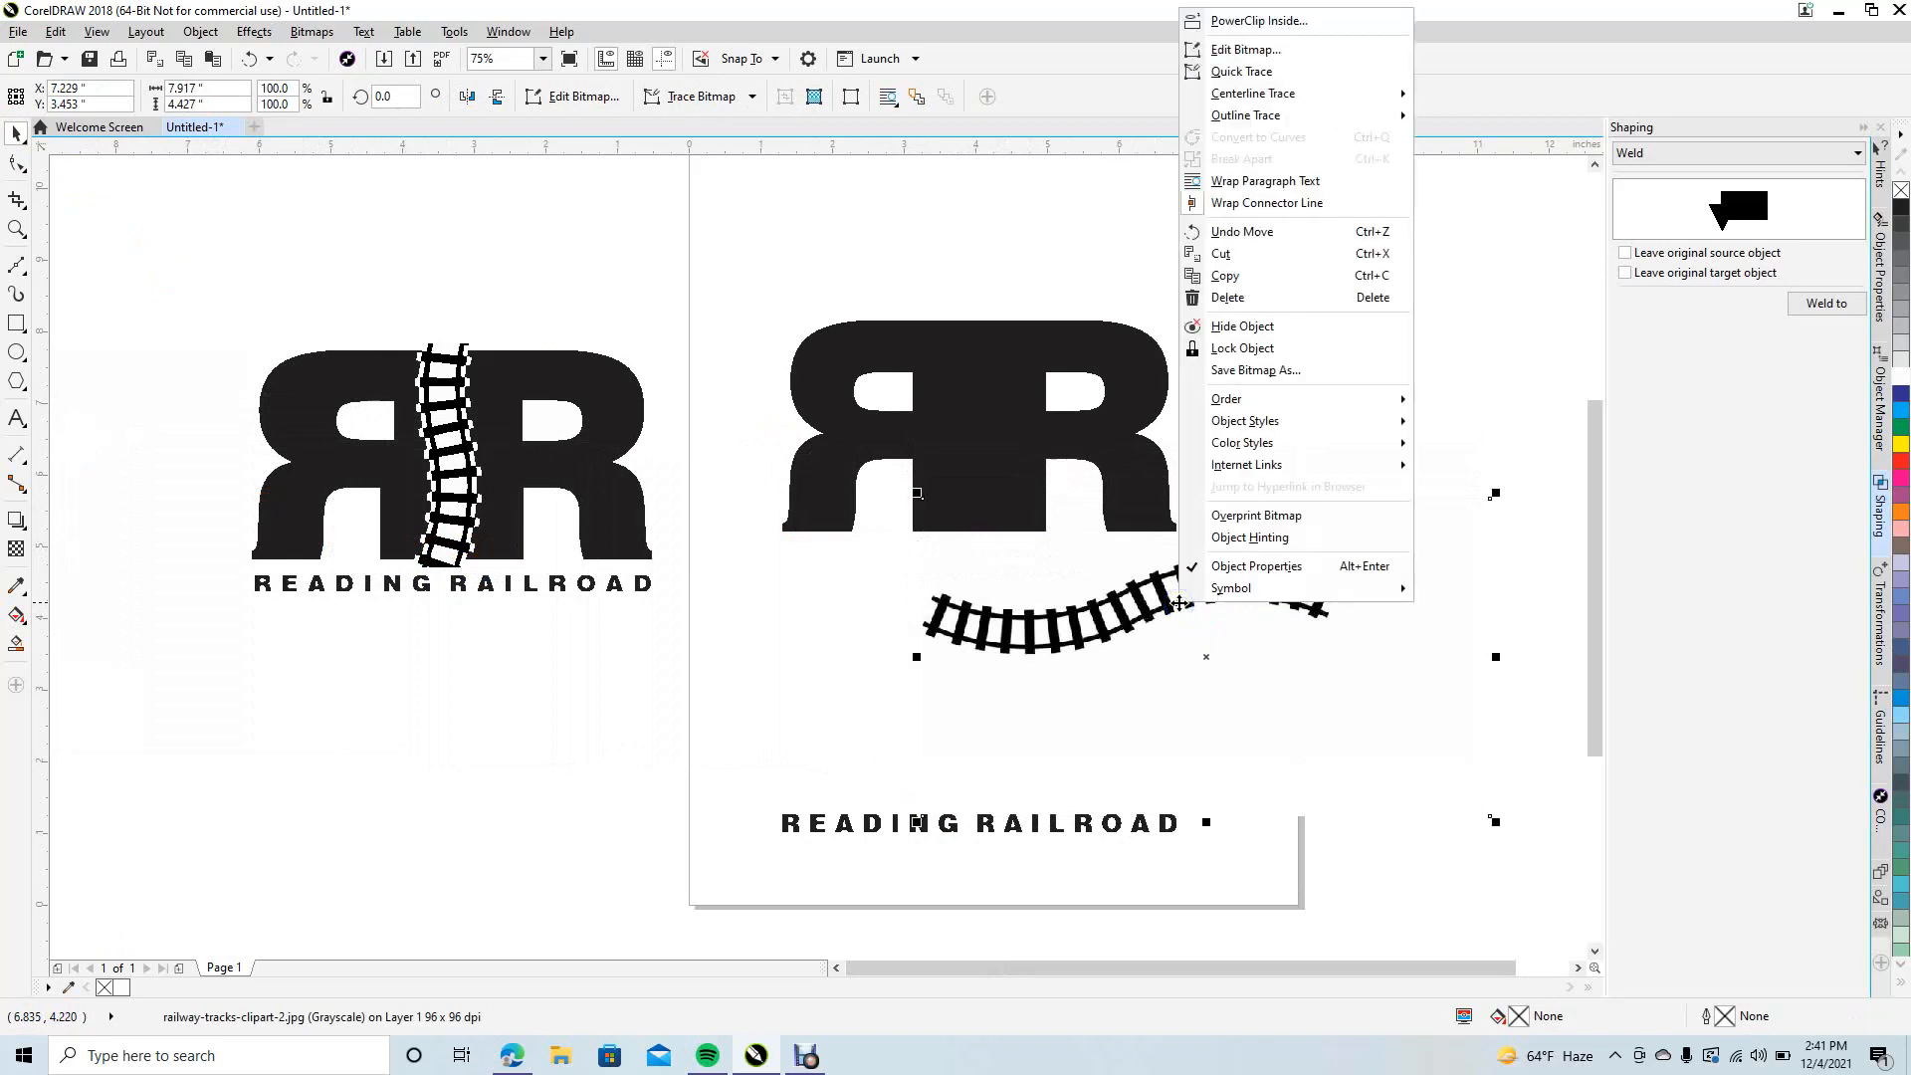
mouse_move(1268, 125)
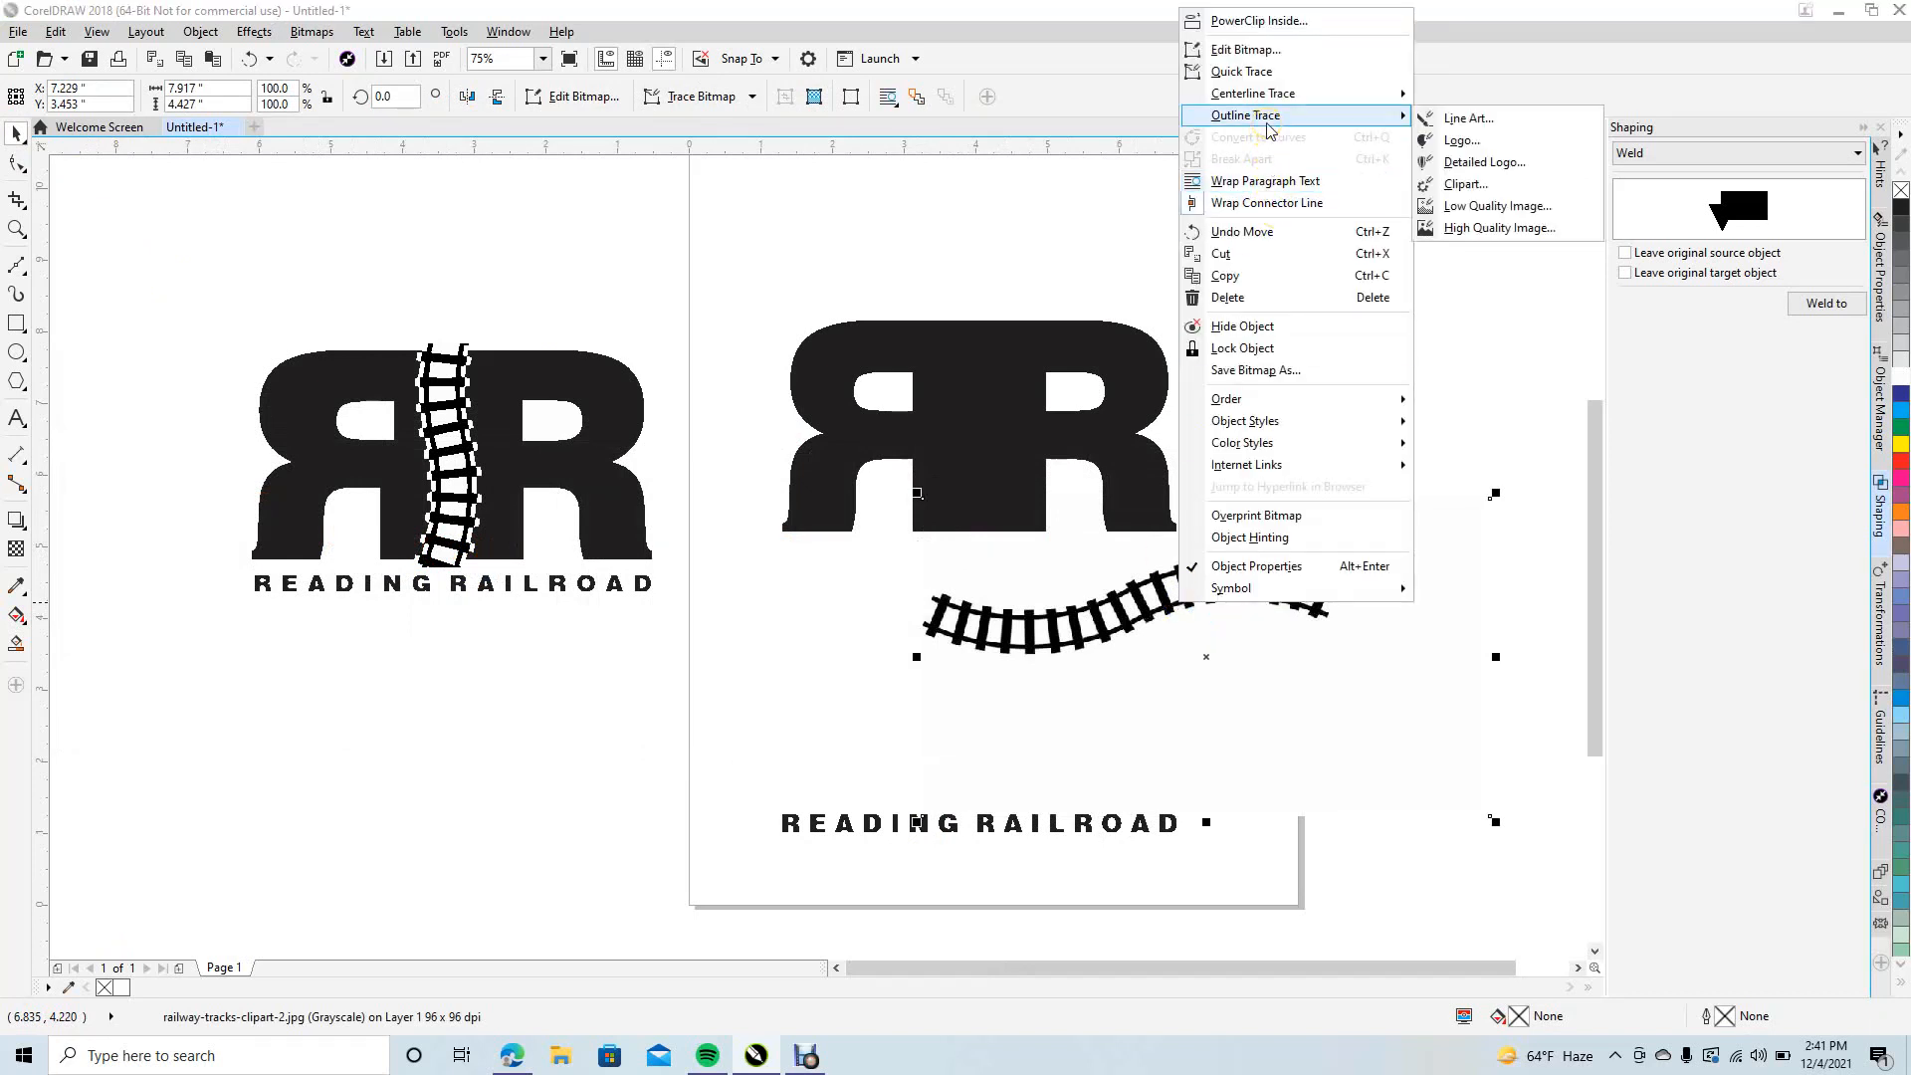
click(1466, 164)
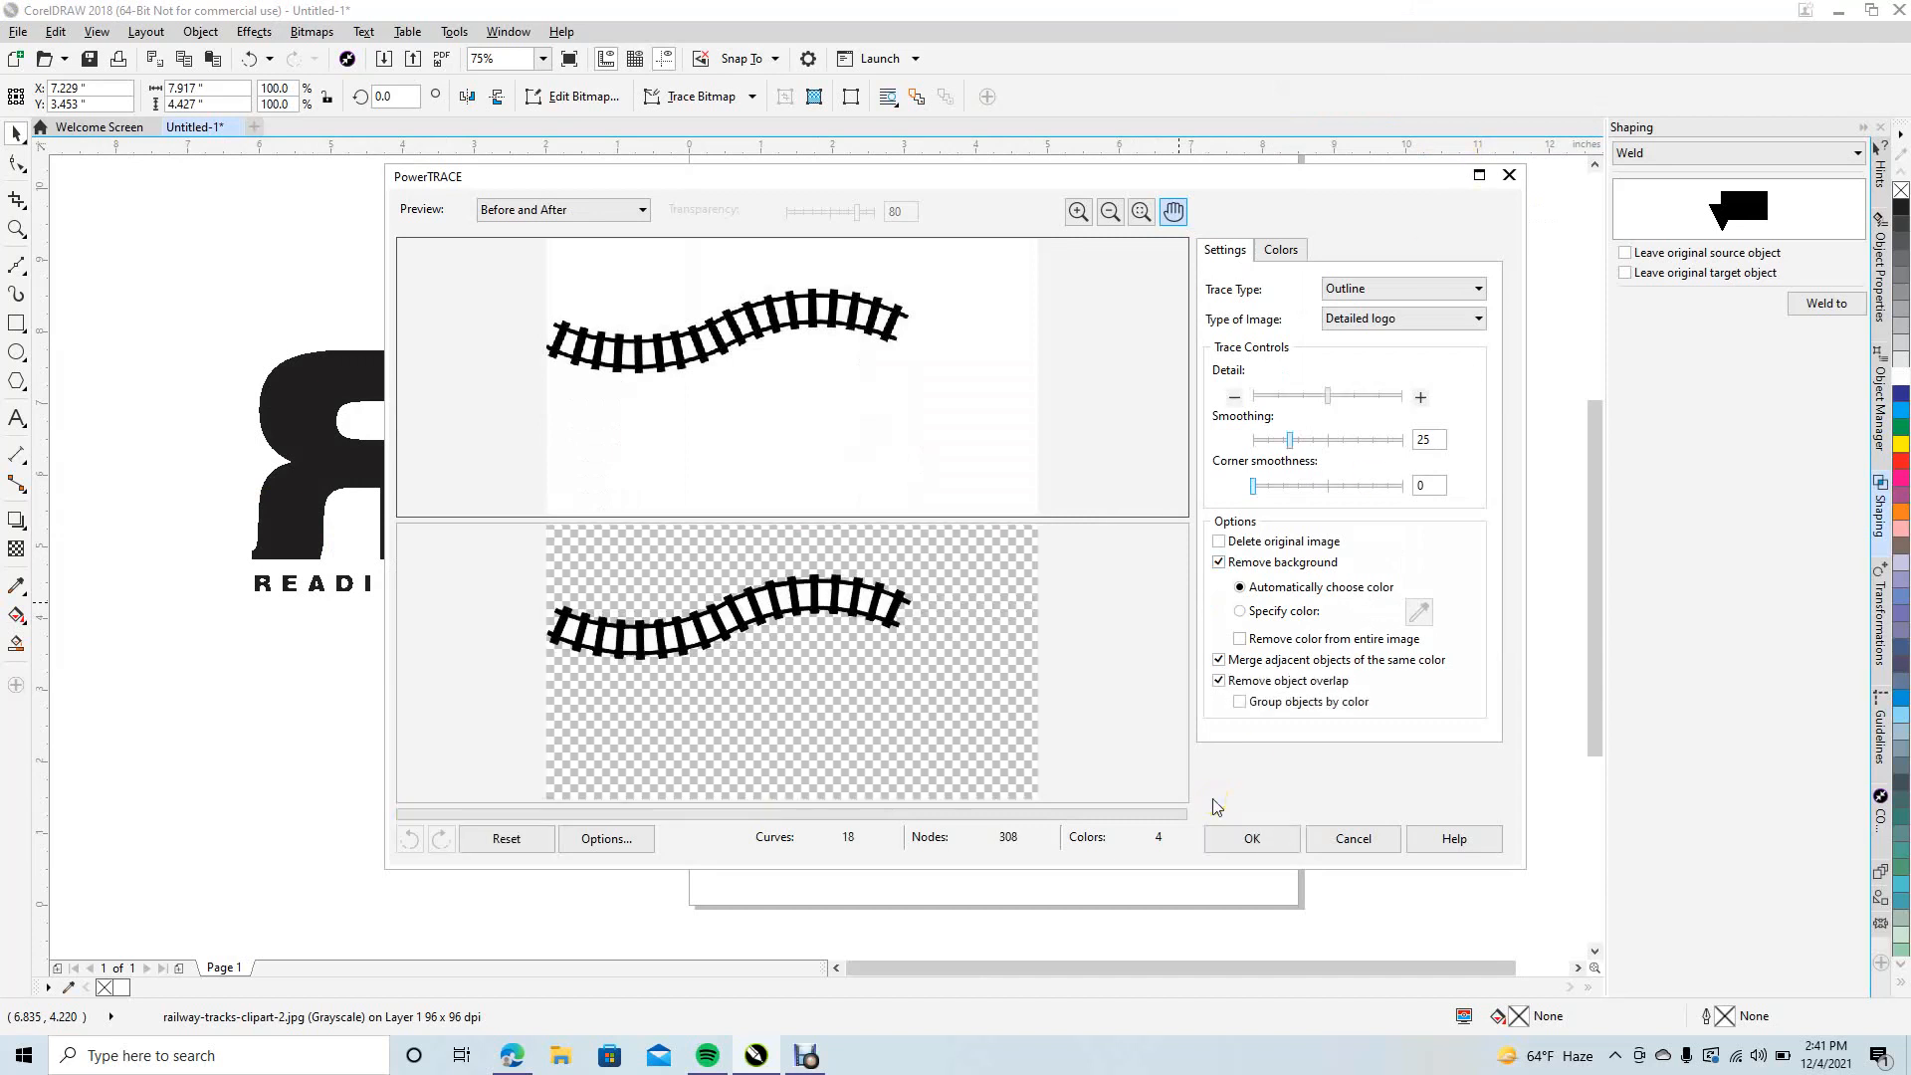
click(1274, 839)
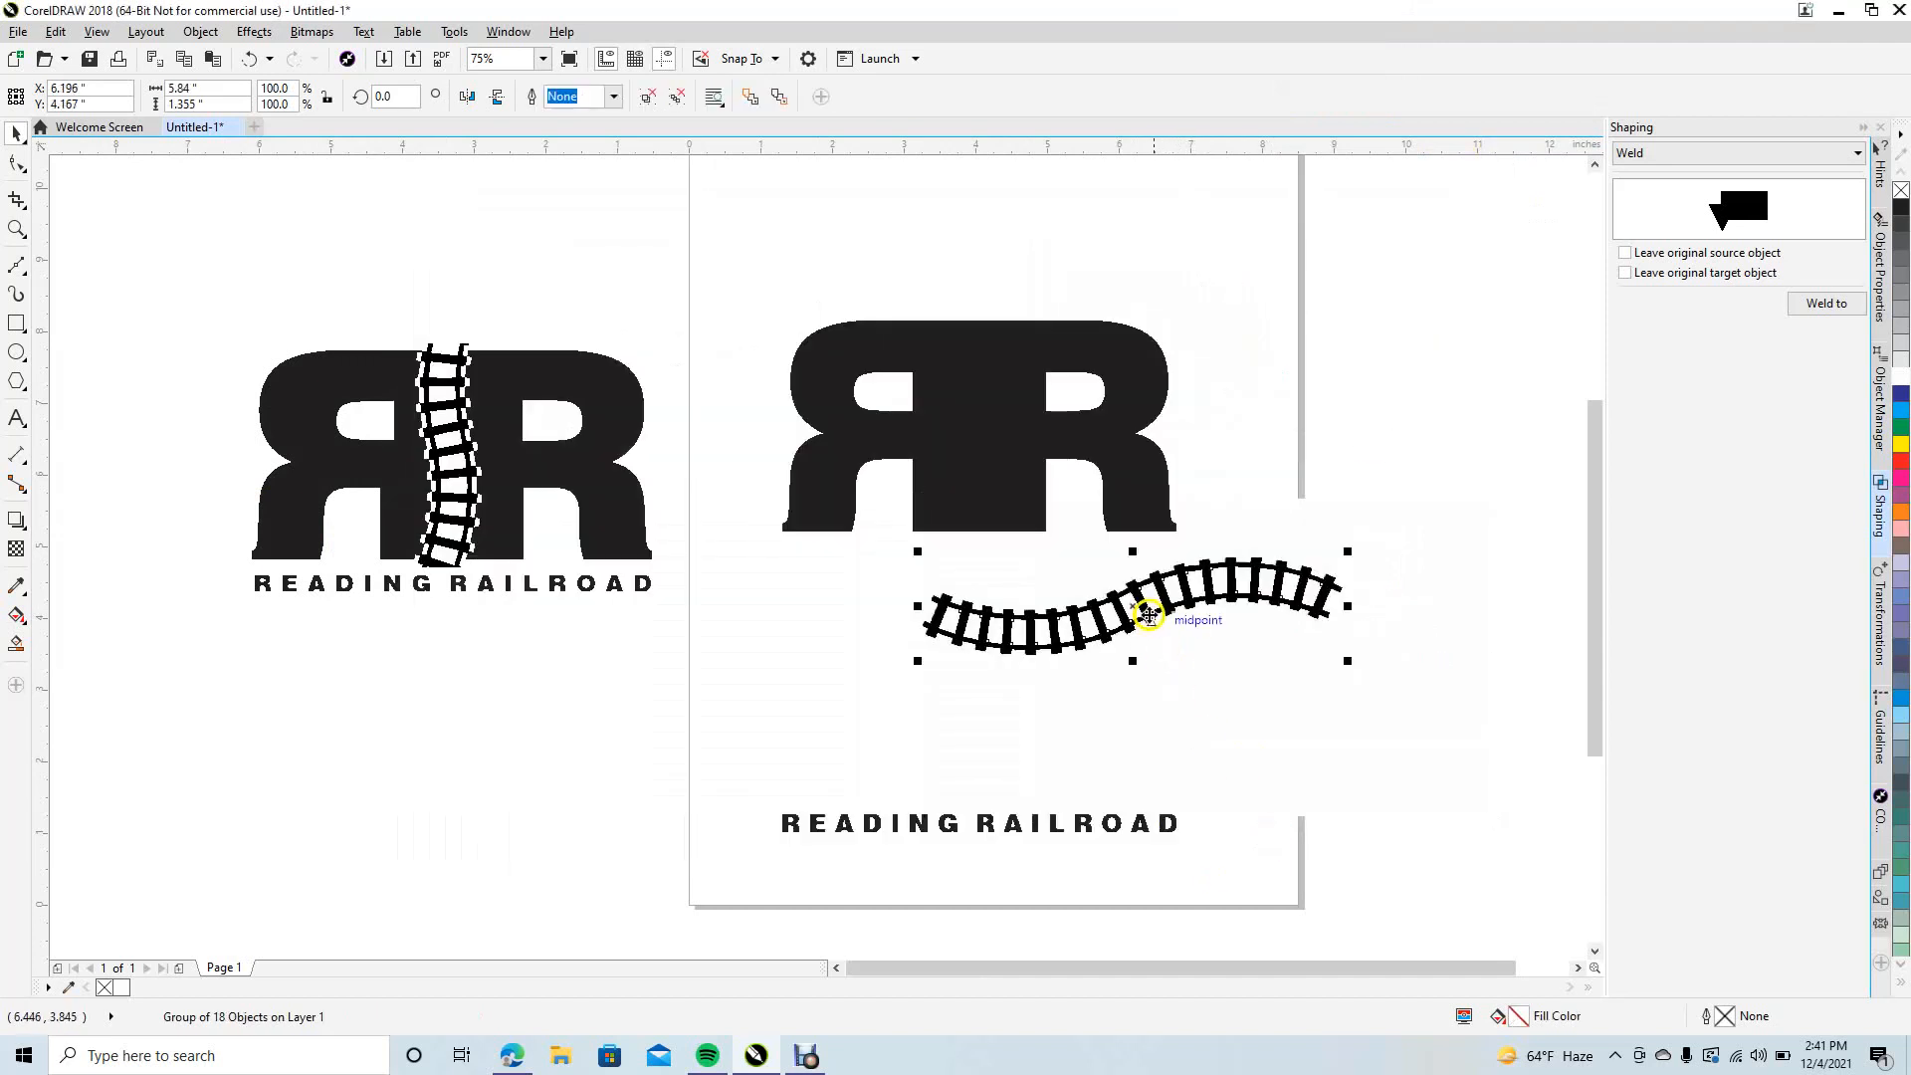
- Move the traced track to the empty area beneath the reference logo and delete the original track bitmap
mouse_move(1147, 611)
mouse_down()
mouse_move(955, 674)
mouse_move(539, 739)
mouse_up()
click(992, 637)
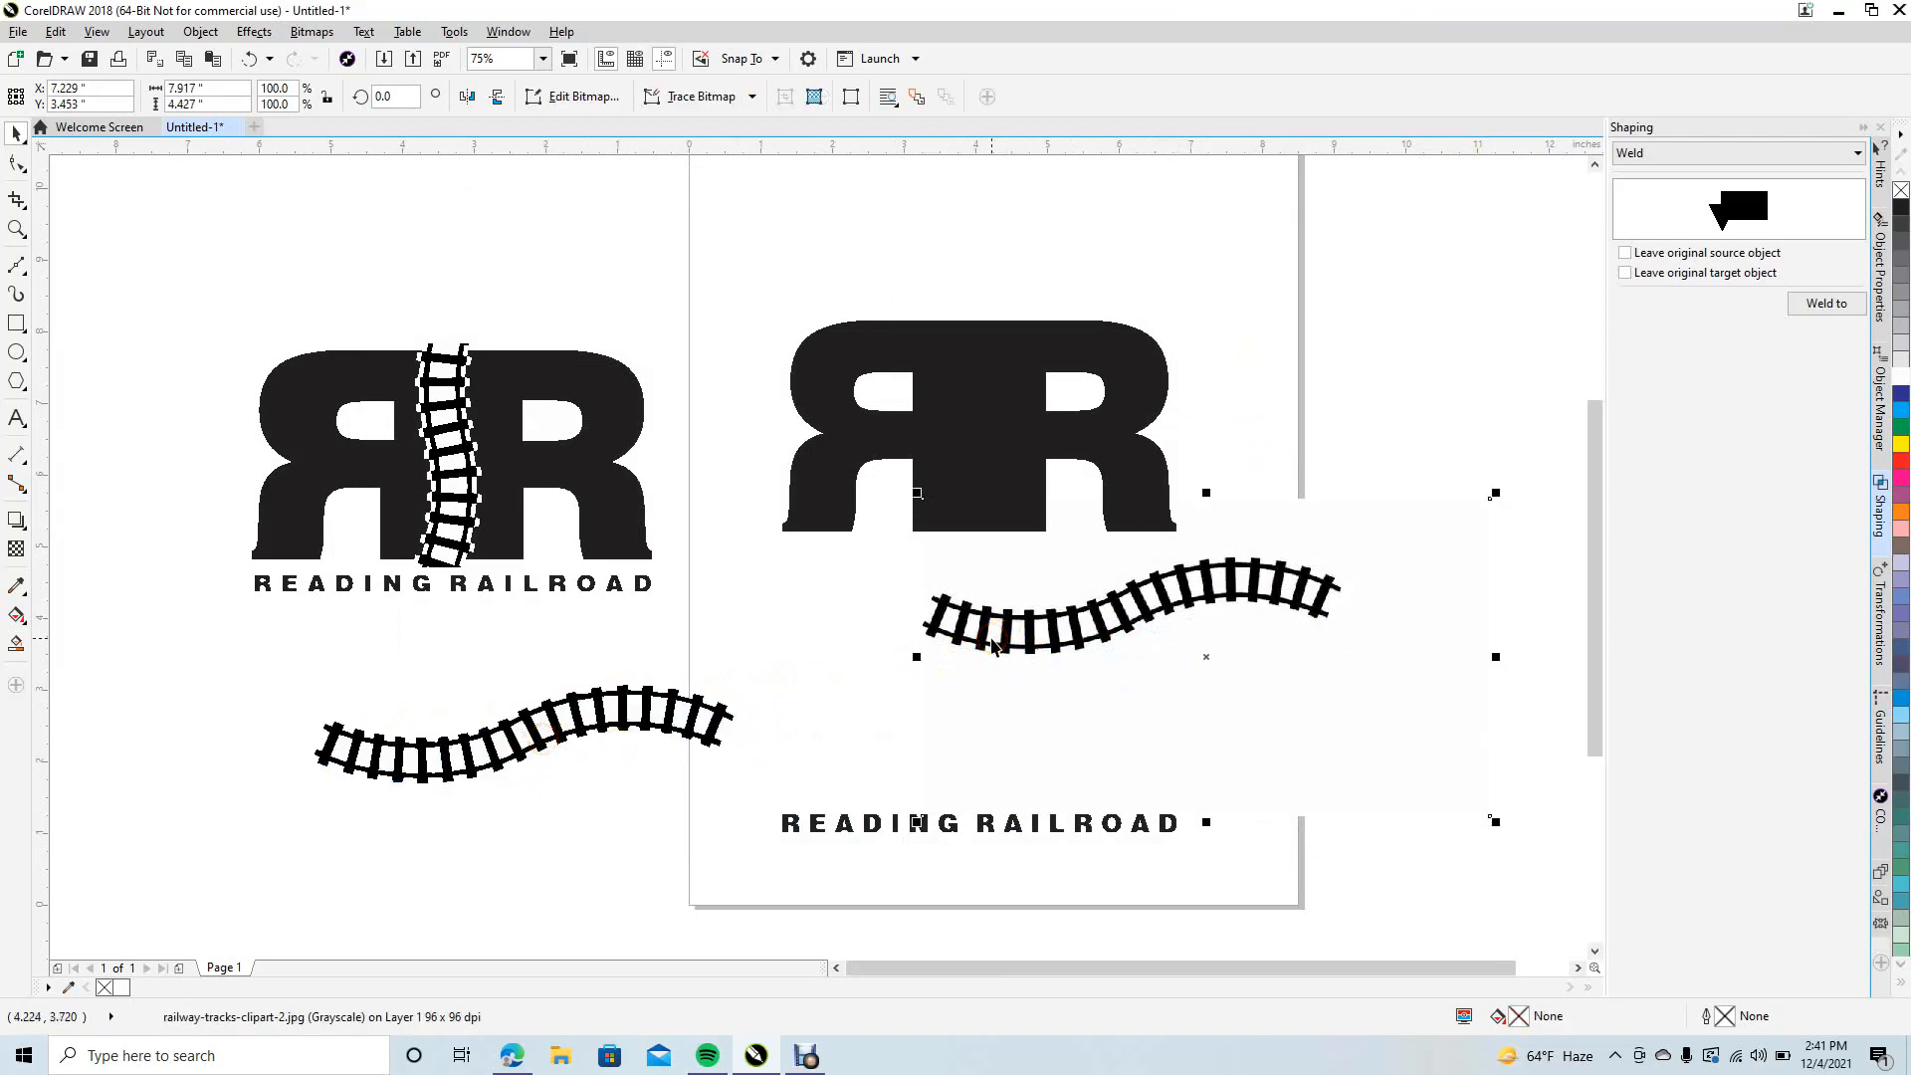
key(Delete)
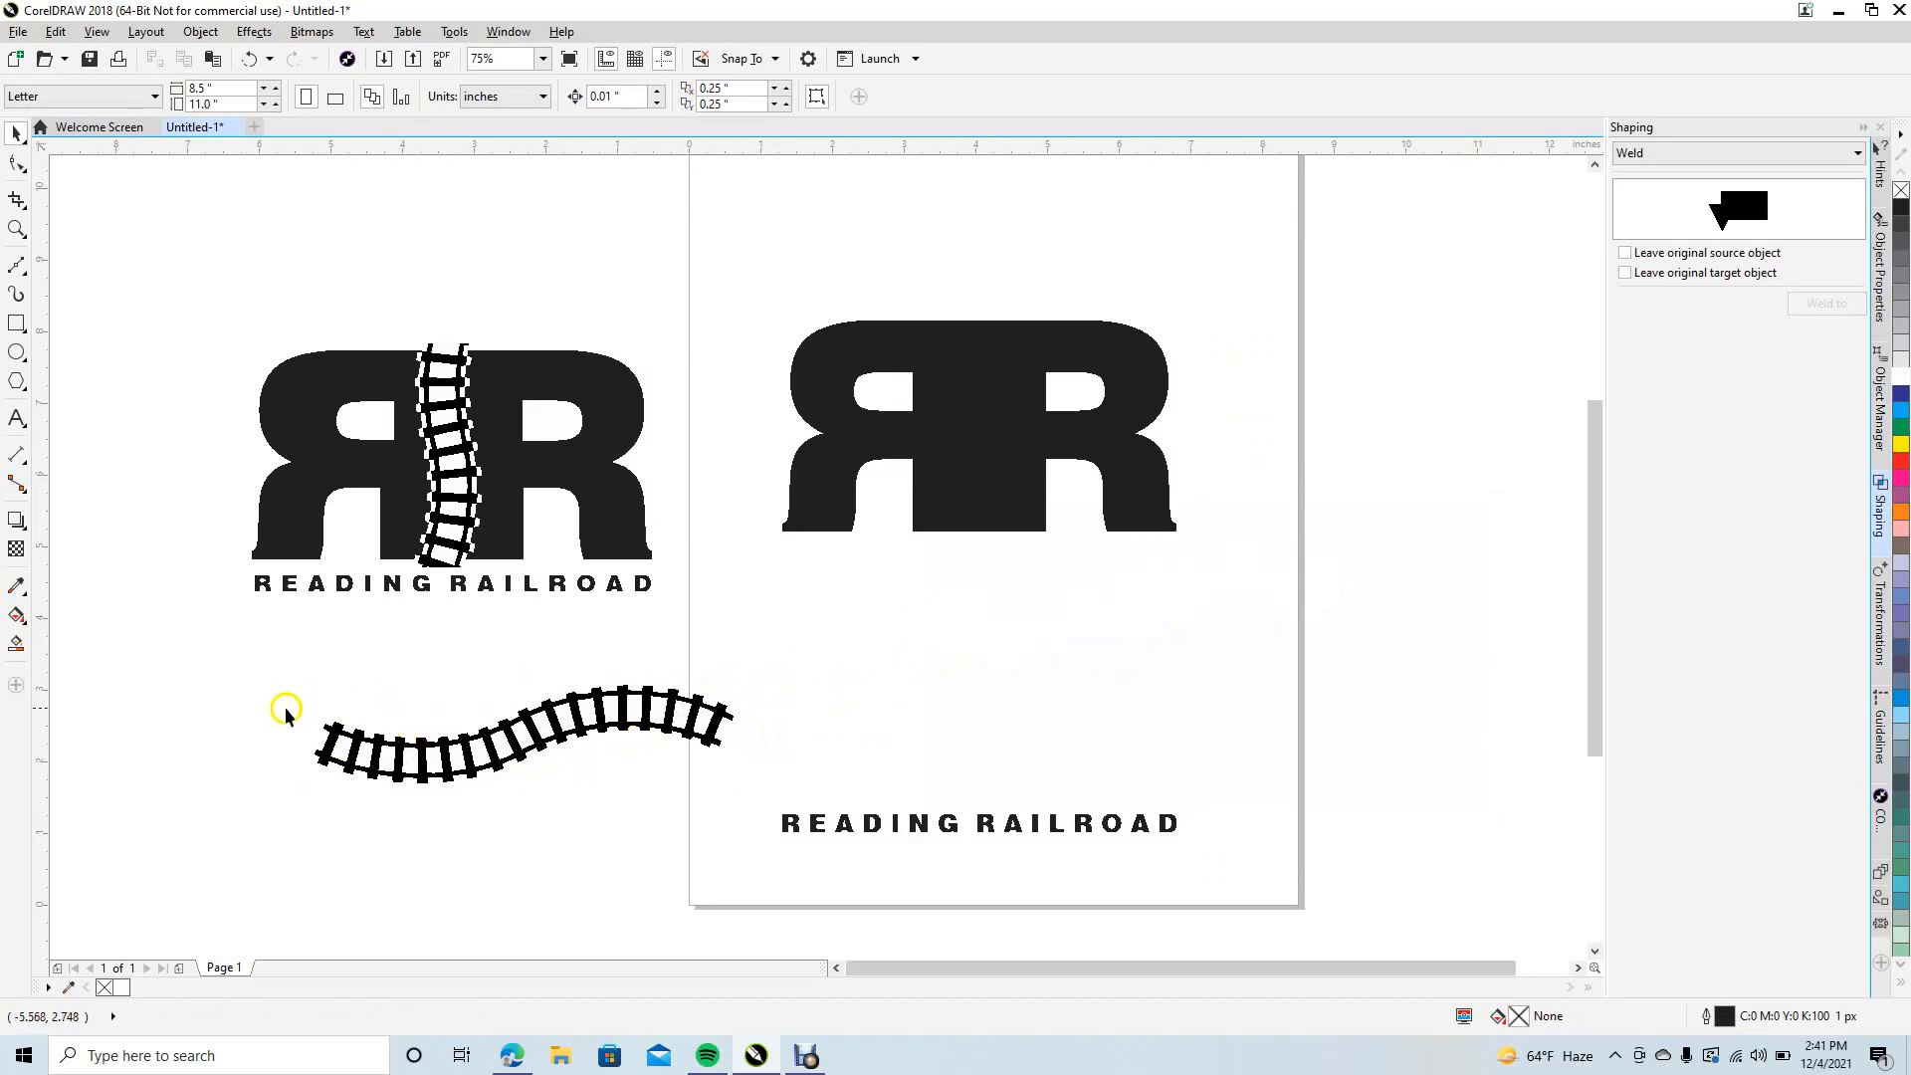
- Rotate the traced track group to 90 degrees and place it over the middle of the double-R shape
drag(272, 682, 793, 793)
click(692, 738)
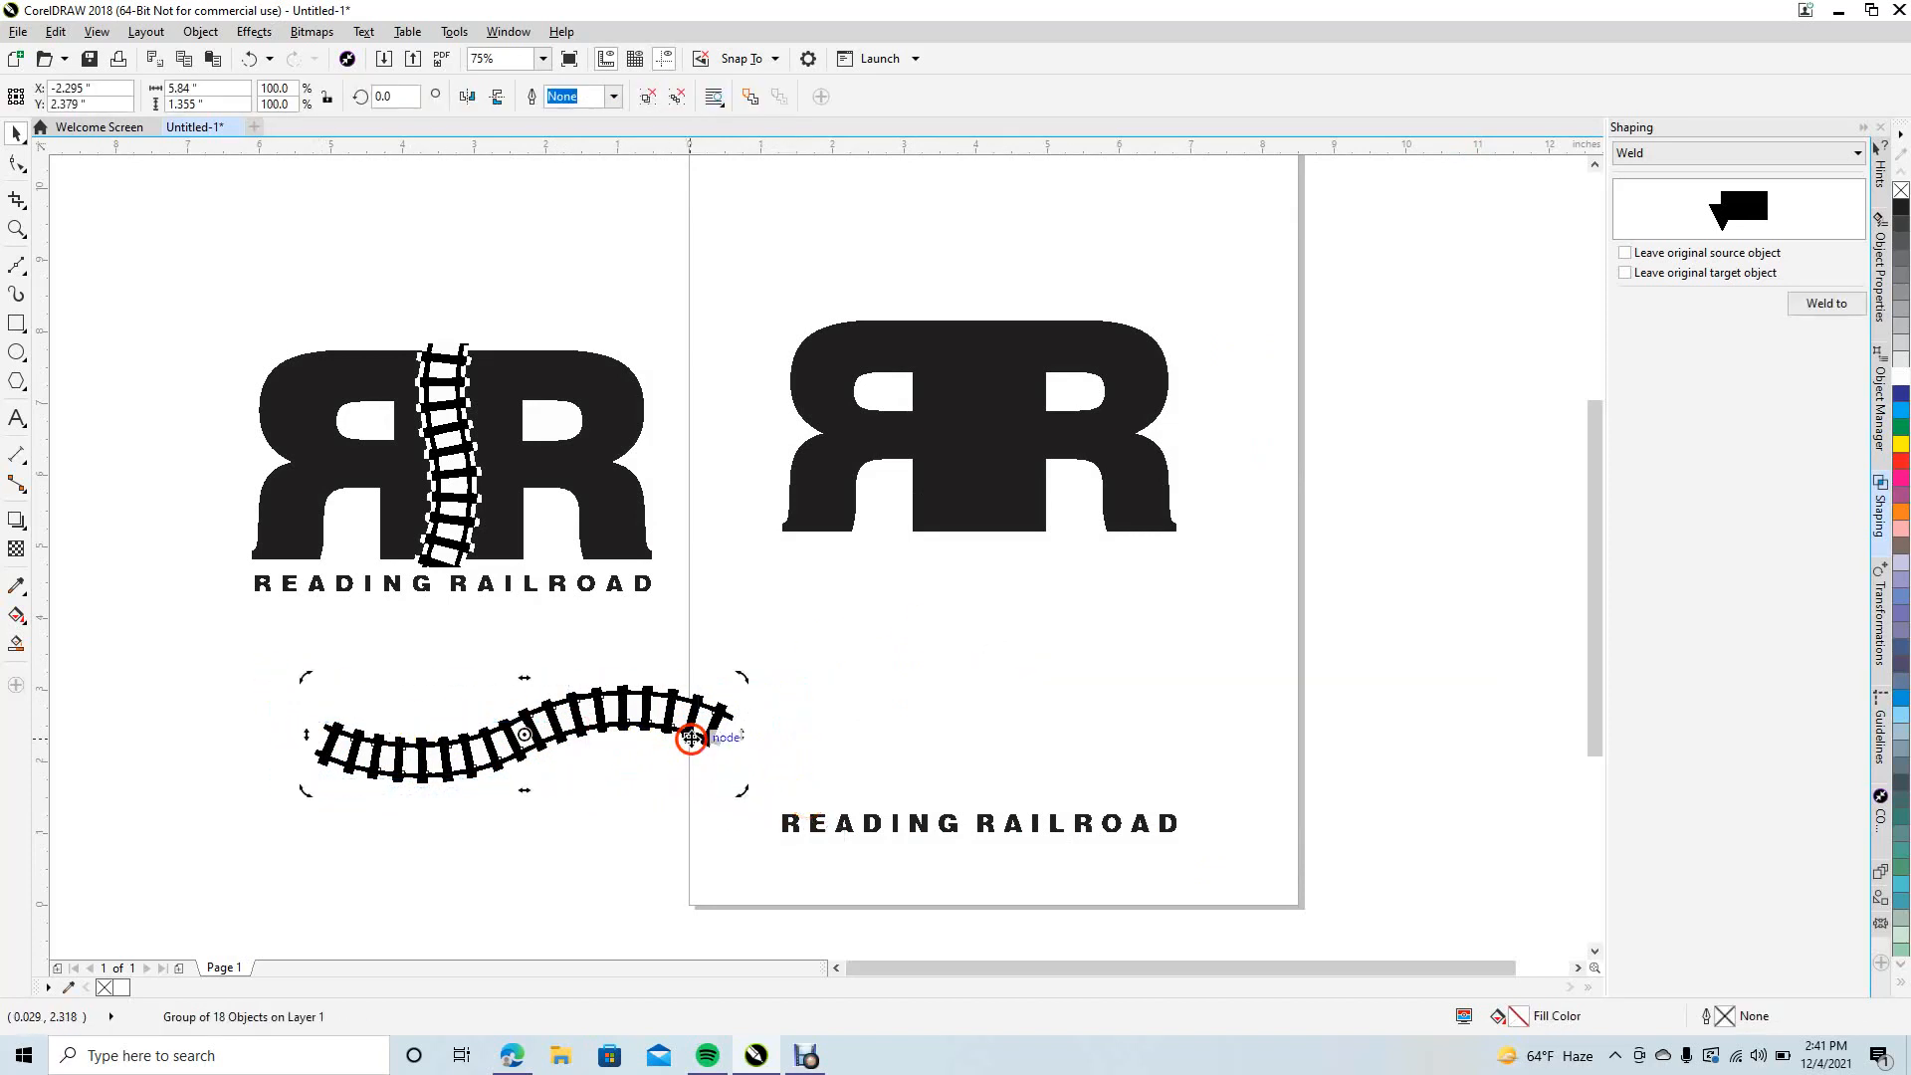
drag(745, 672, 501, 607)
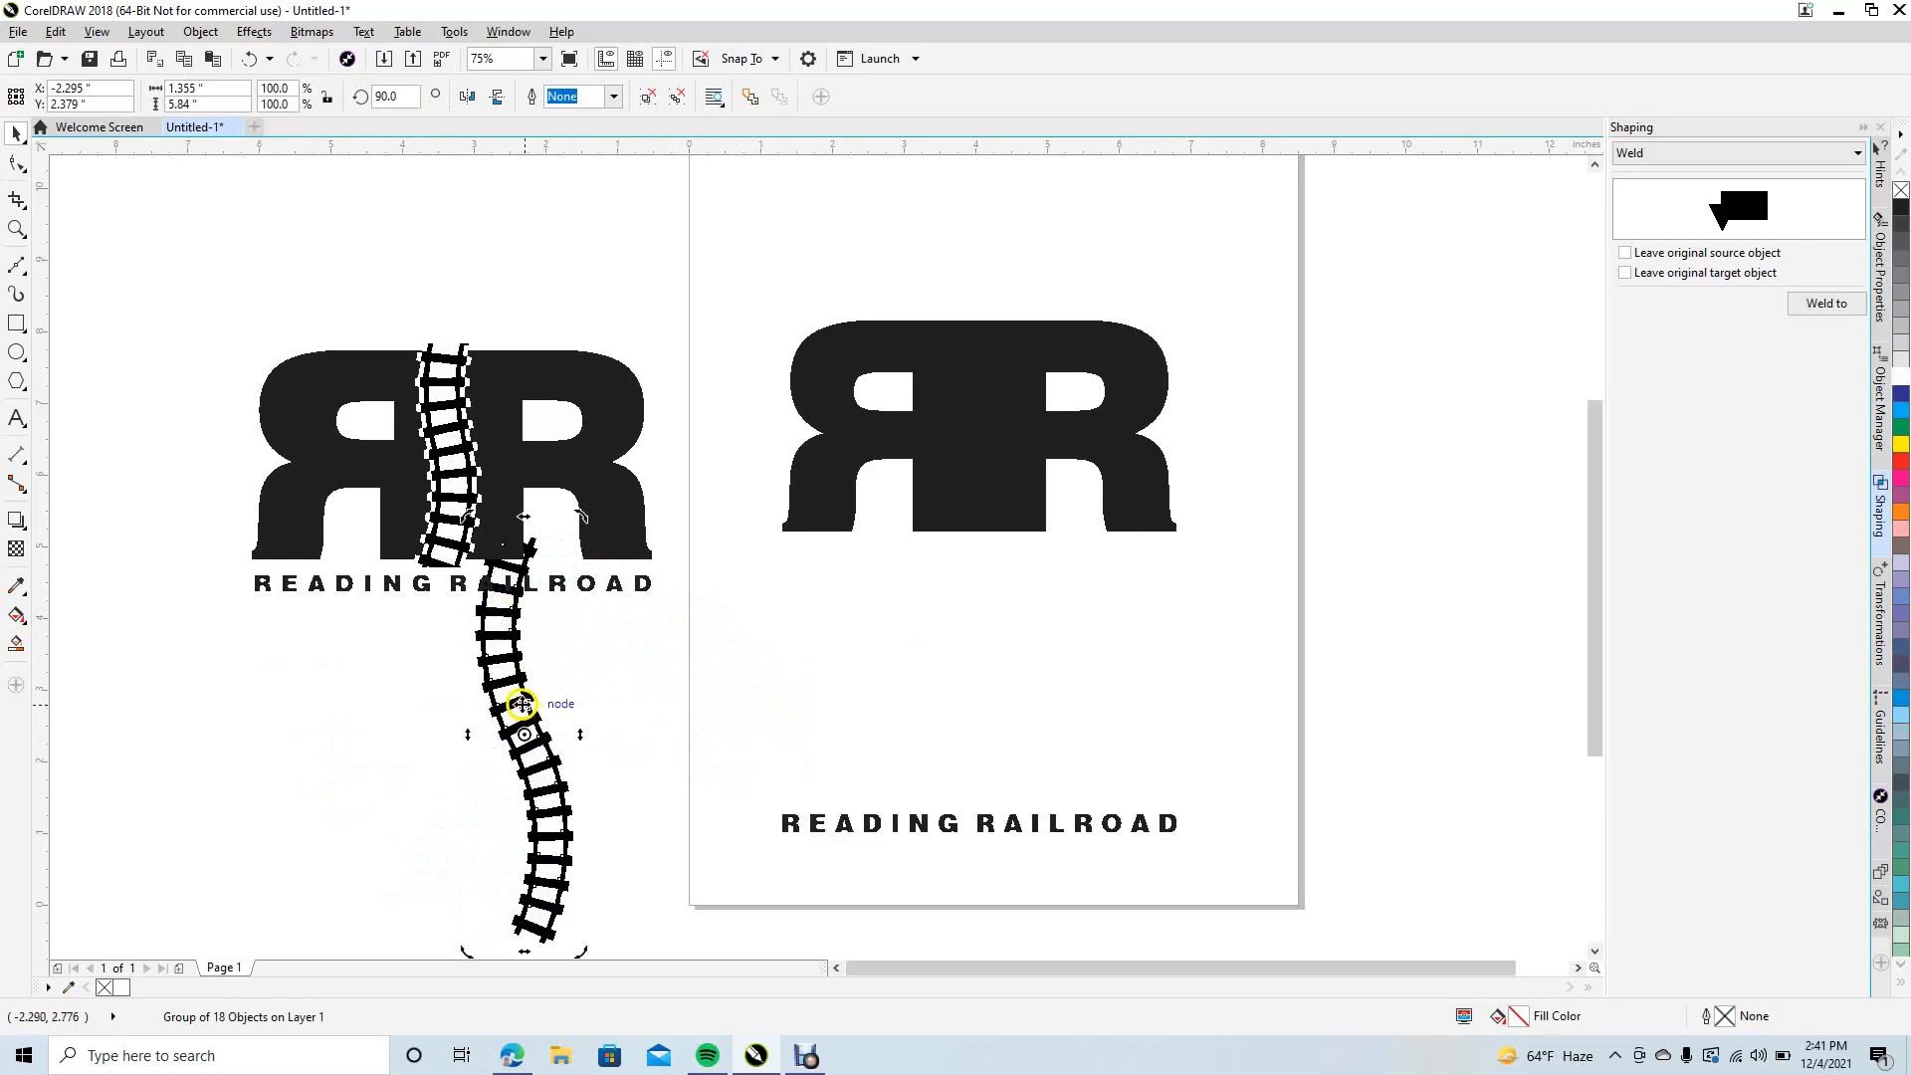
drag(516, 705, 975, 401)
key(ctrl+z)
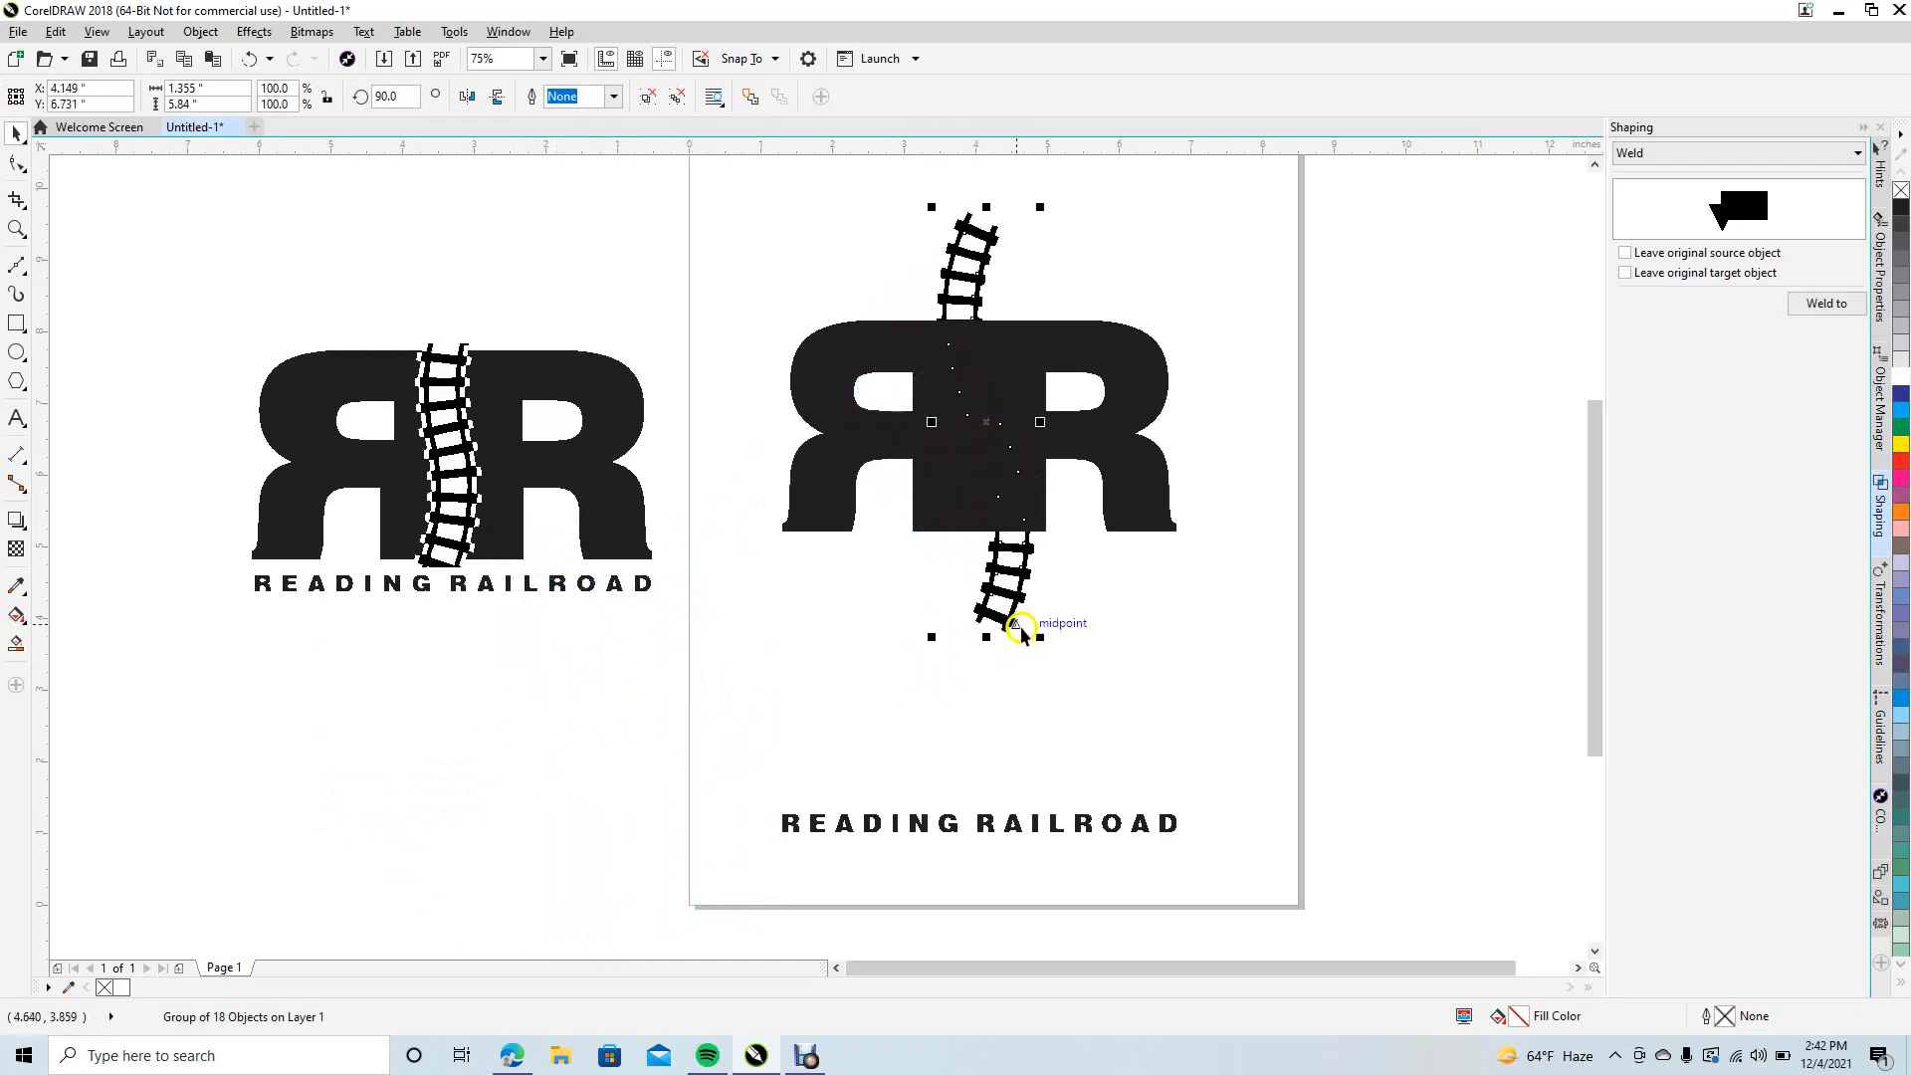
- Tilt the track to about 73 degrees and nudge it slightly left over the double-R's centre
click(1014, 618)
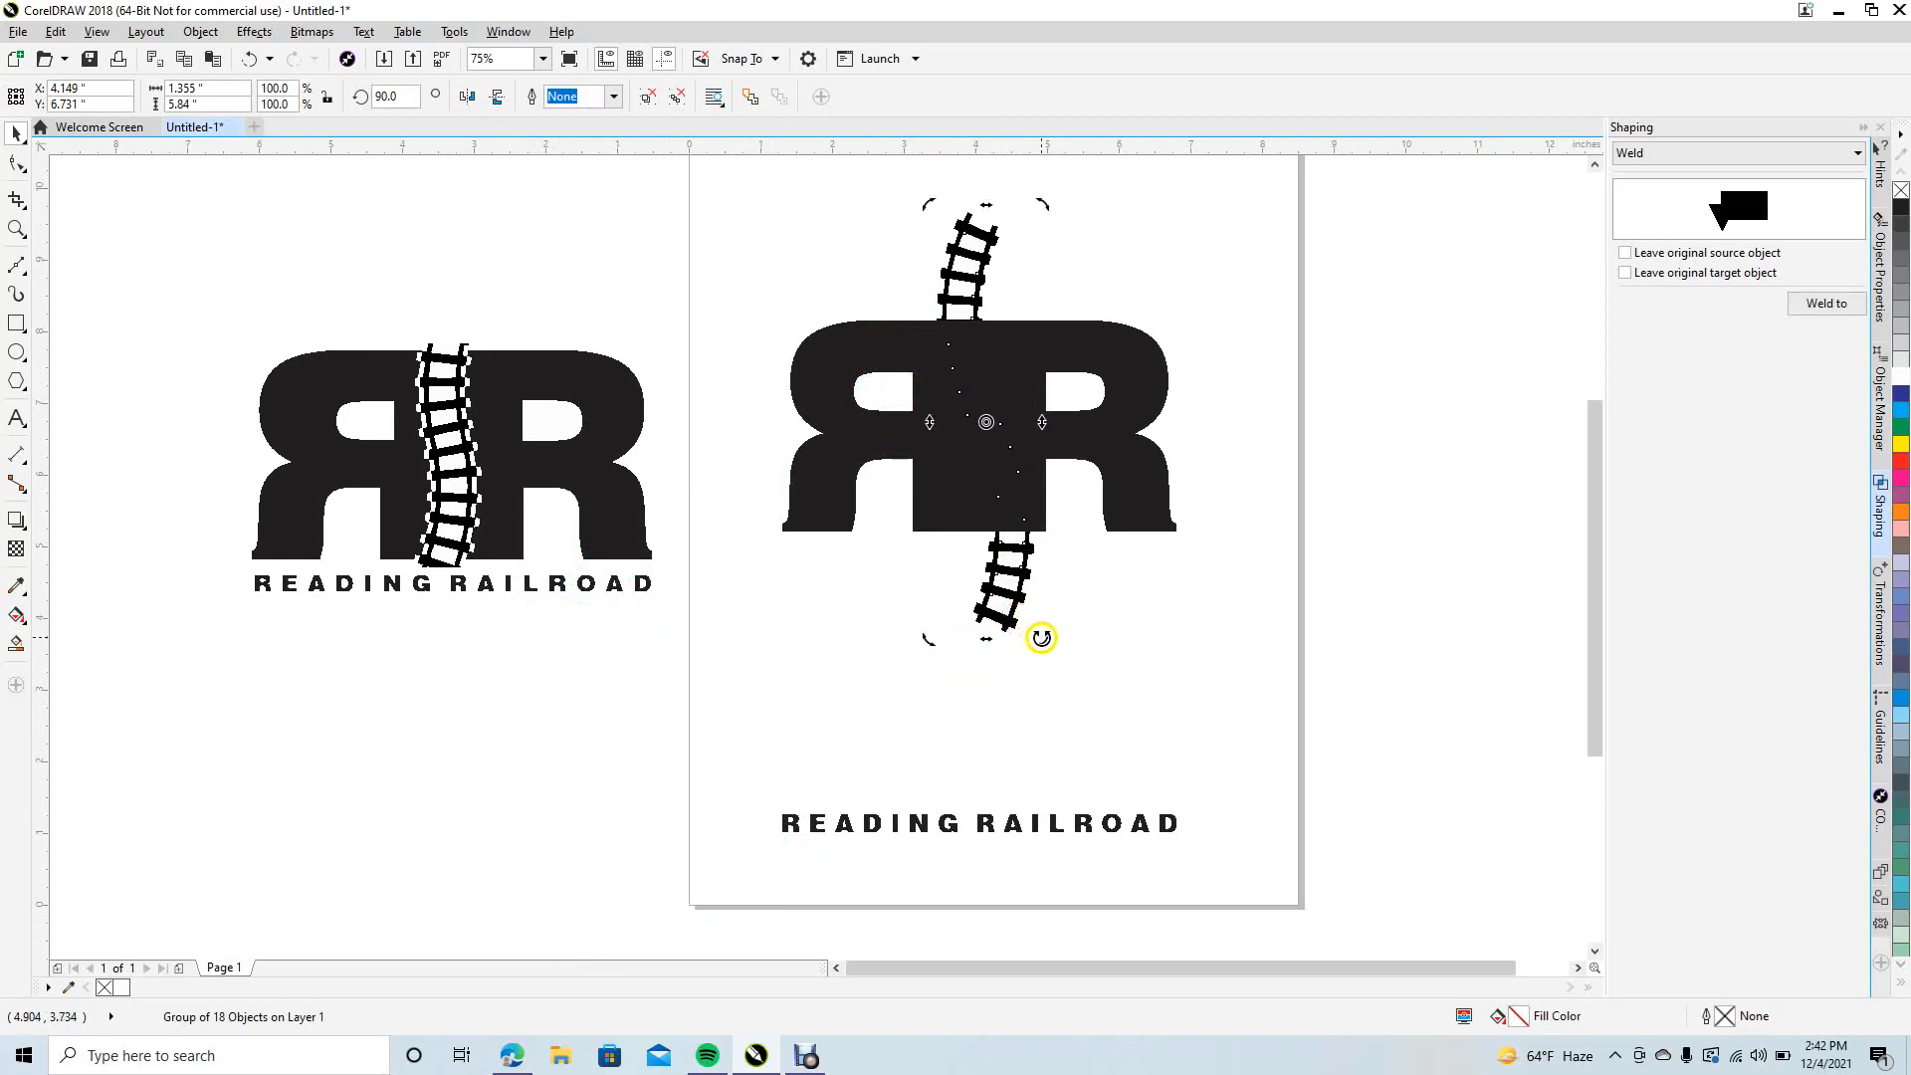
drag(1038, 637, 976, 657)
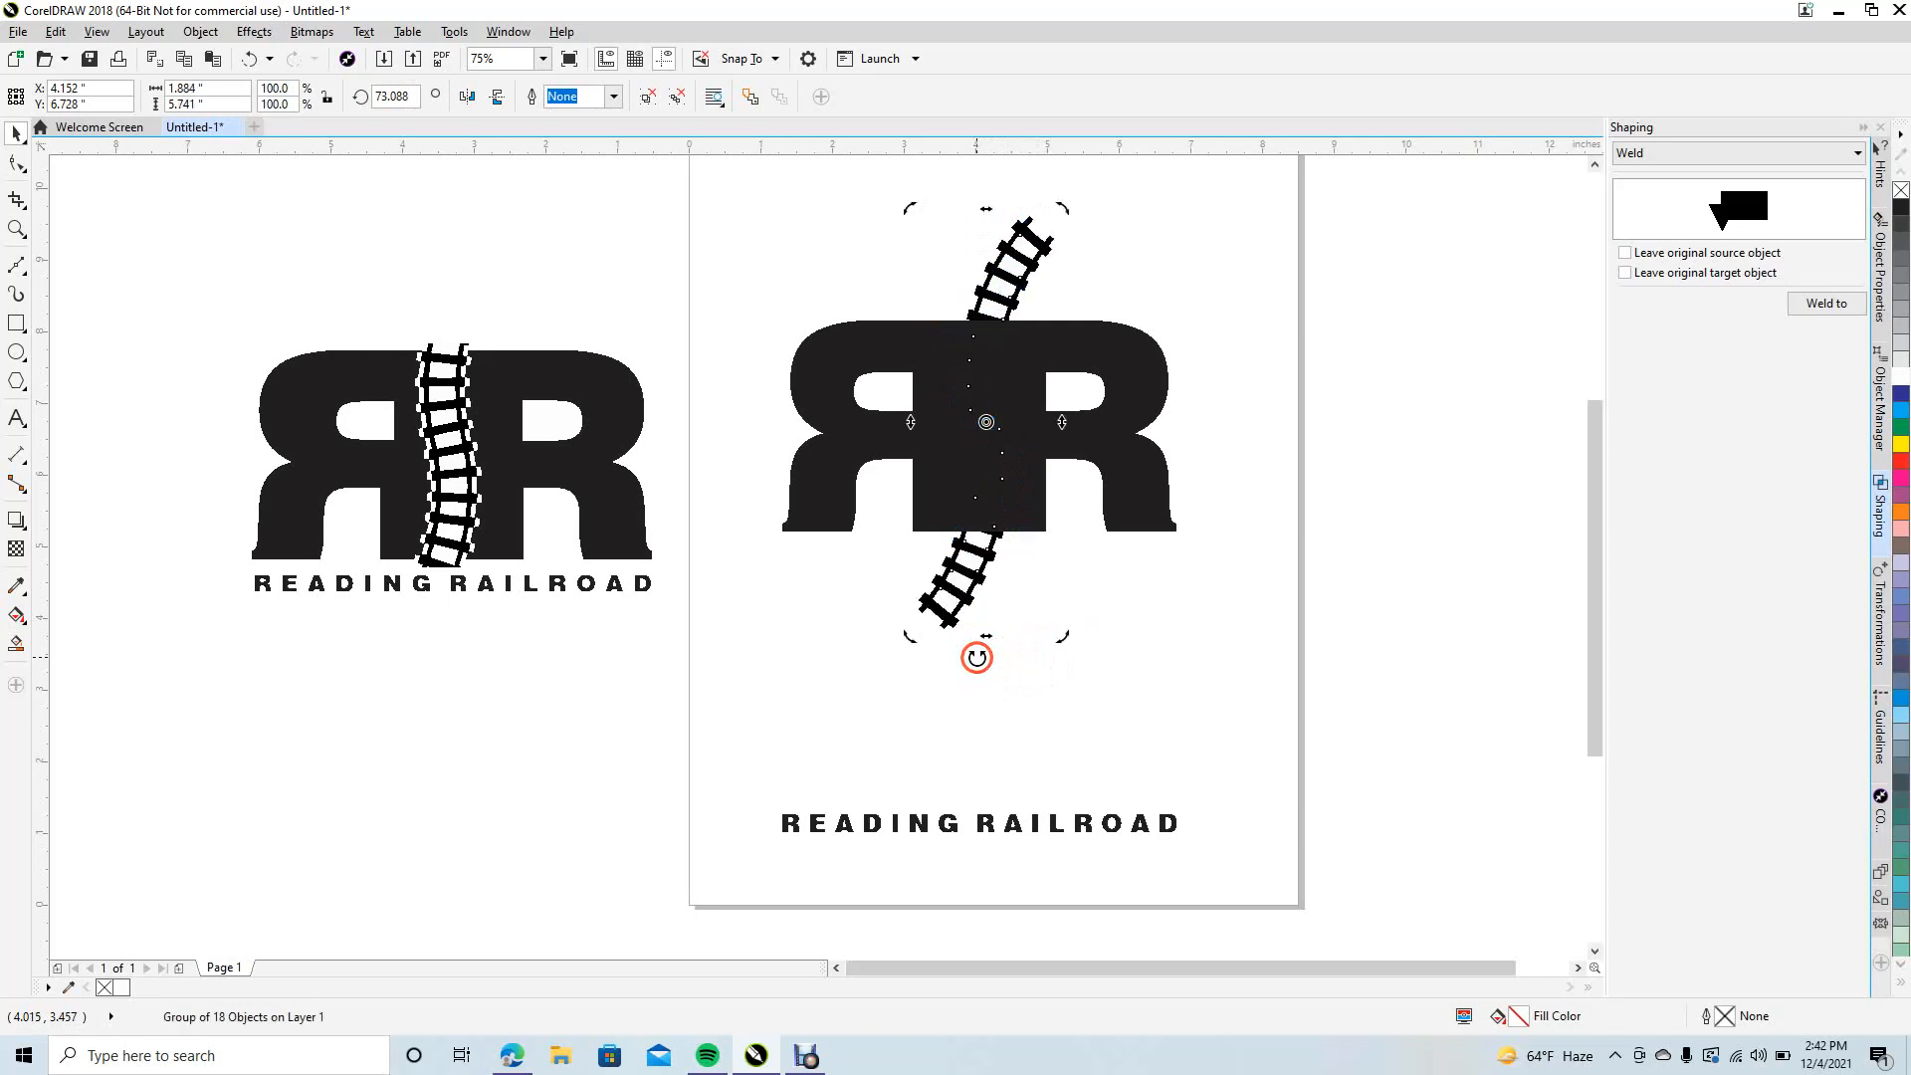
click(1070, 283)
drag(1022, 287, 1014, 289)
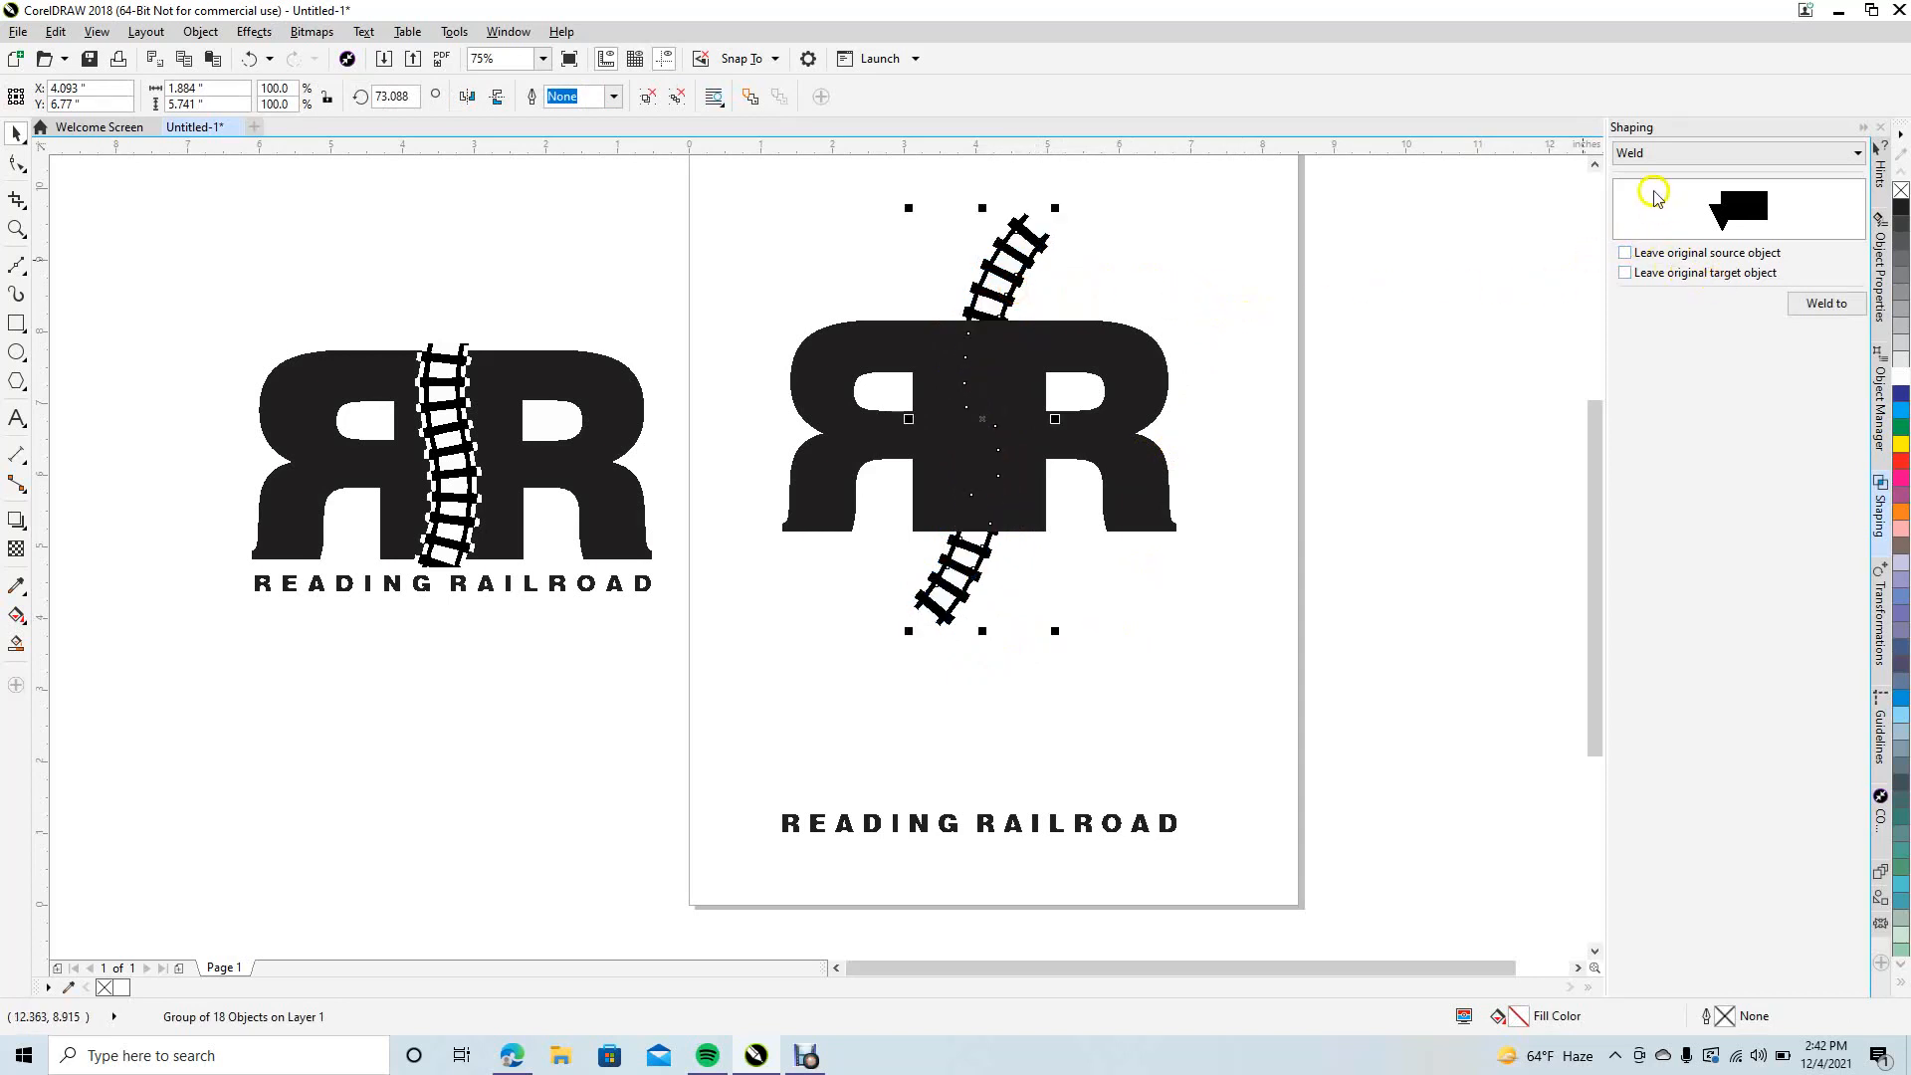
- Trim the double-R shape with the track group, keeping the original source object
click(1664, 153)
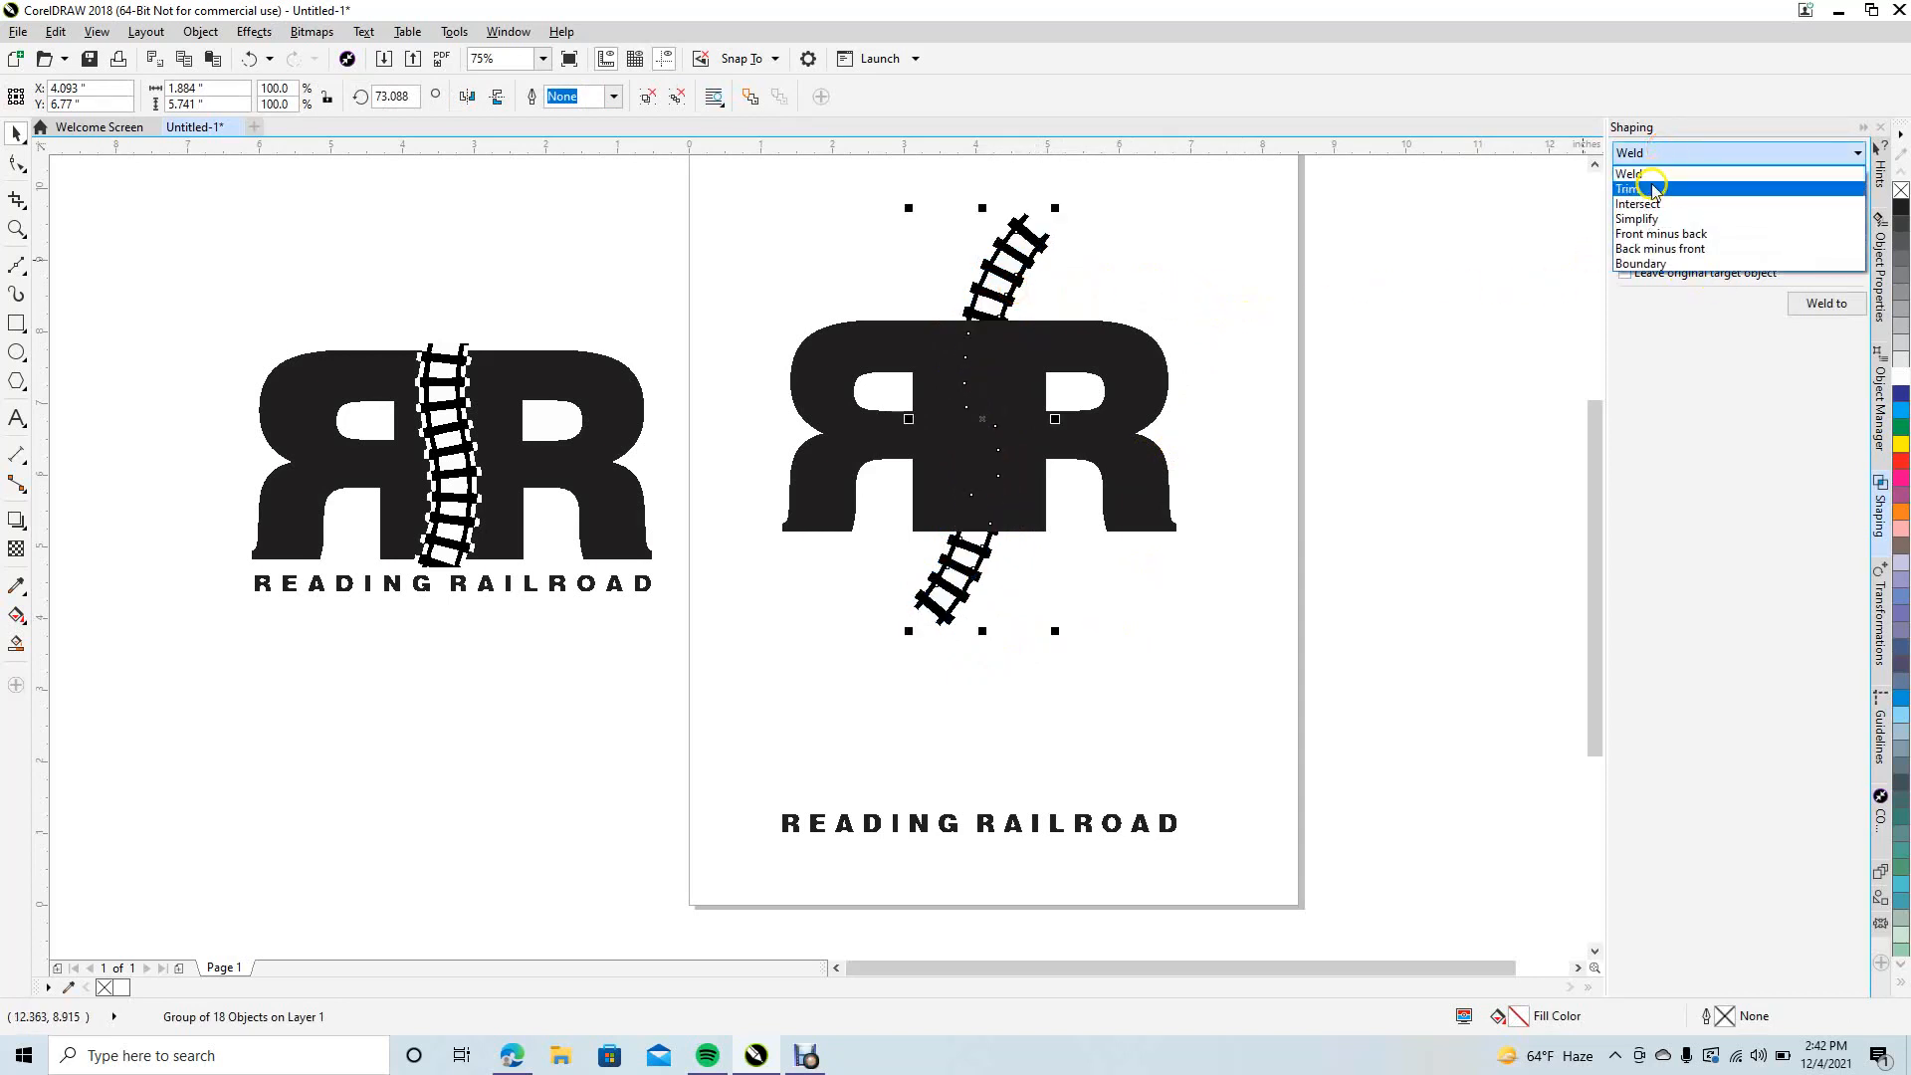
click(1652, 188)
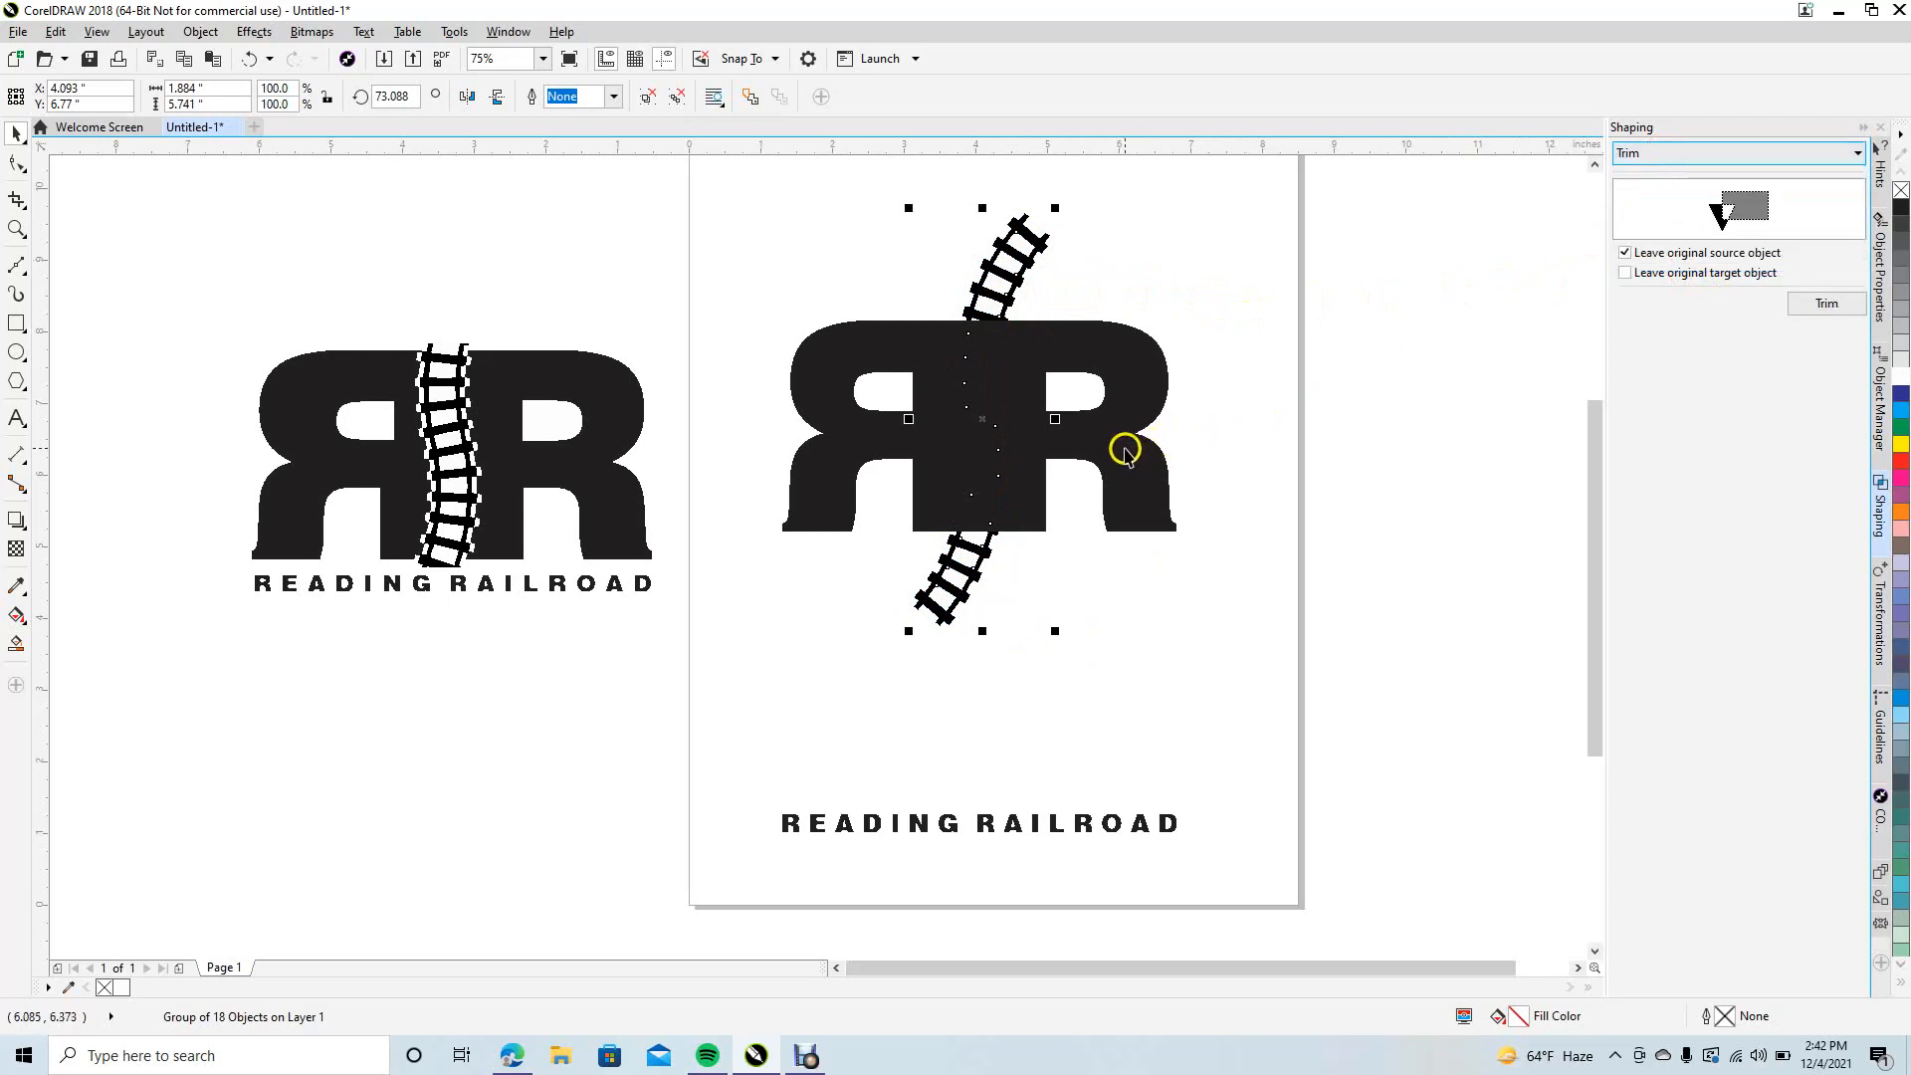
click(1822, 304)
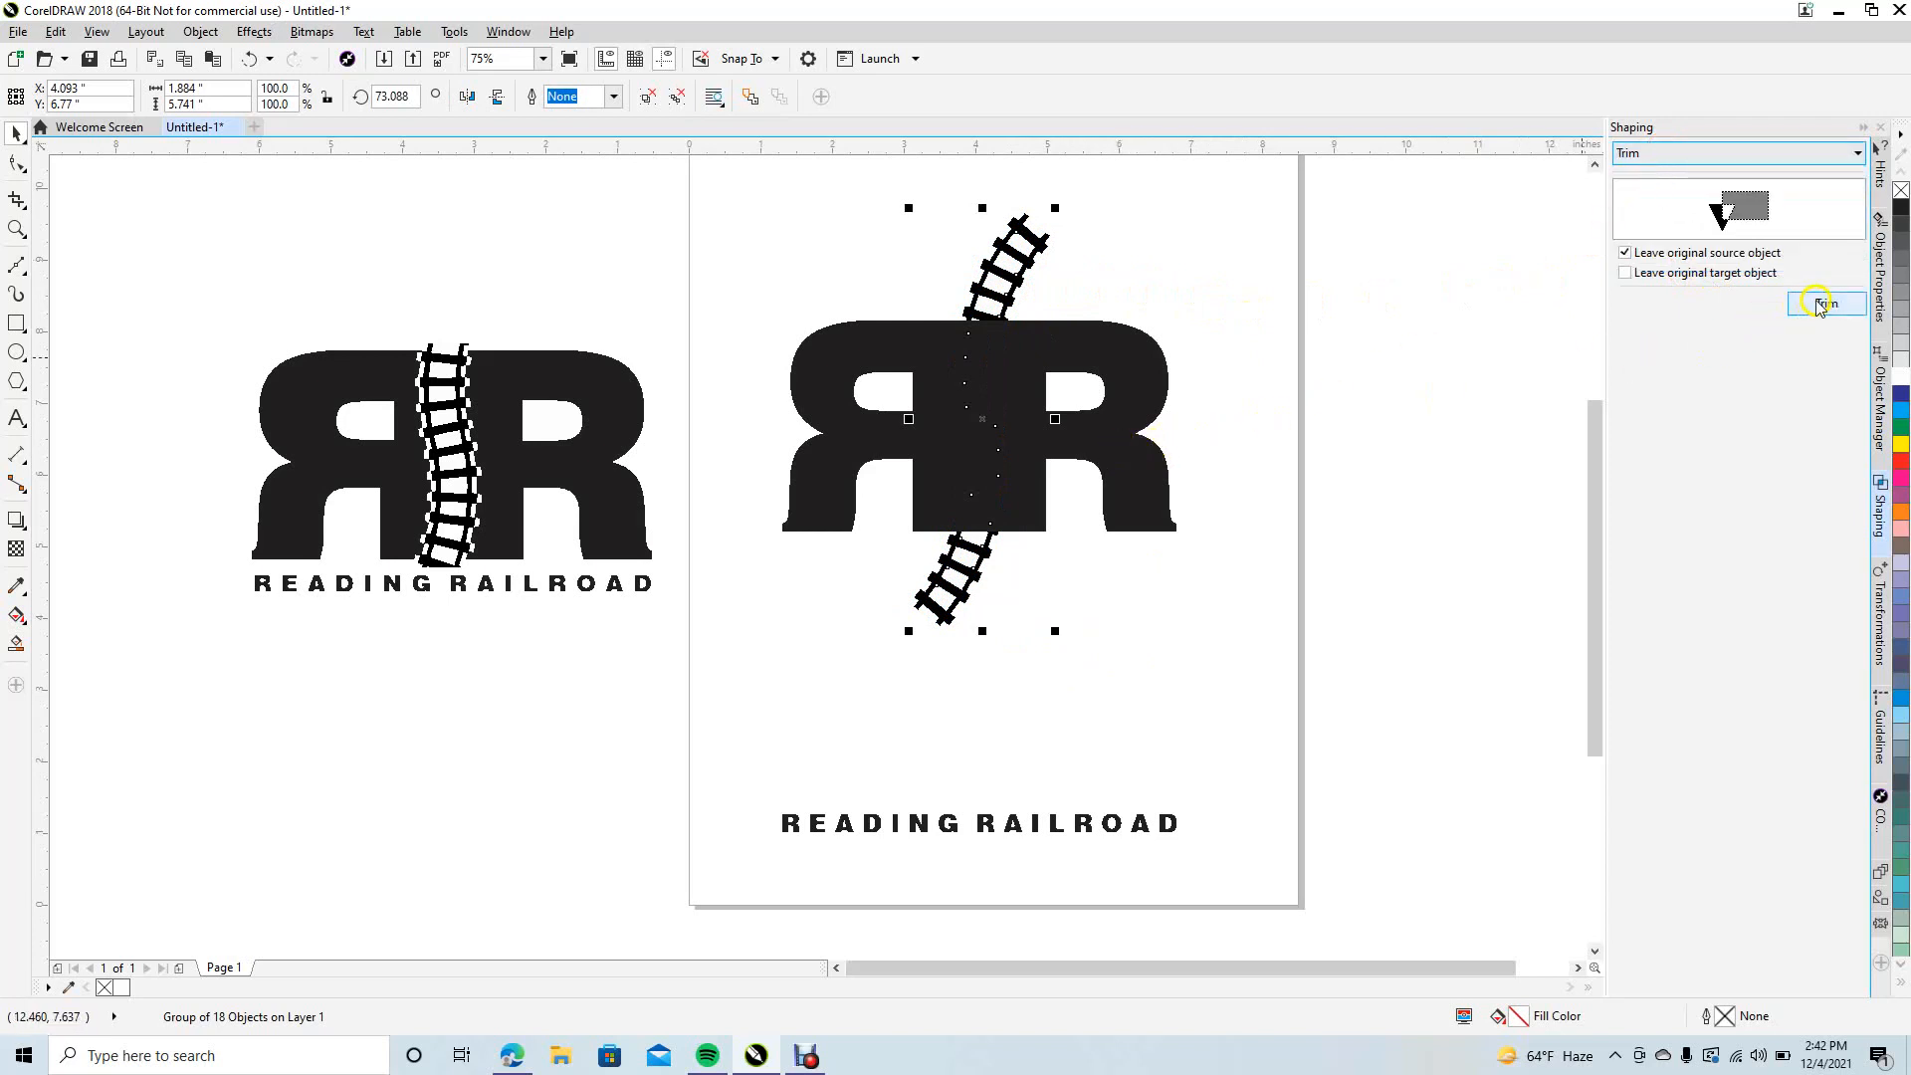
click(1103, 455)
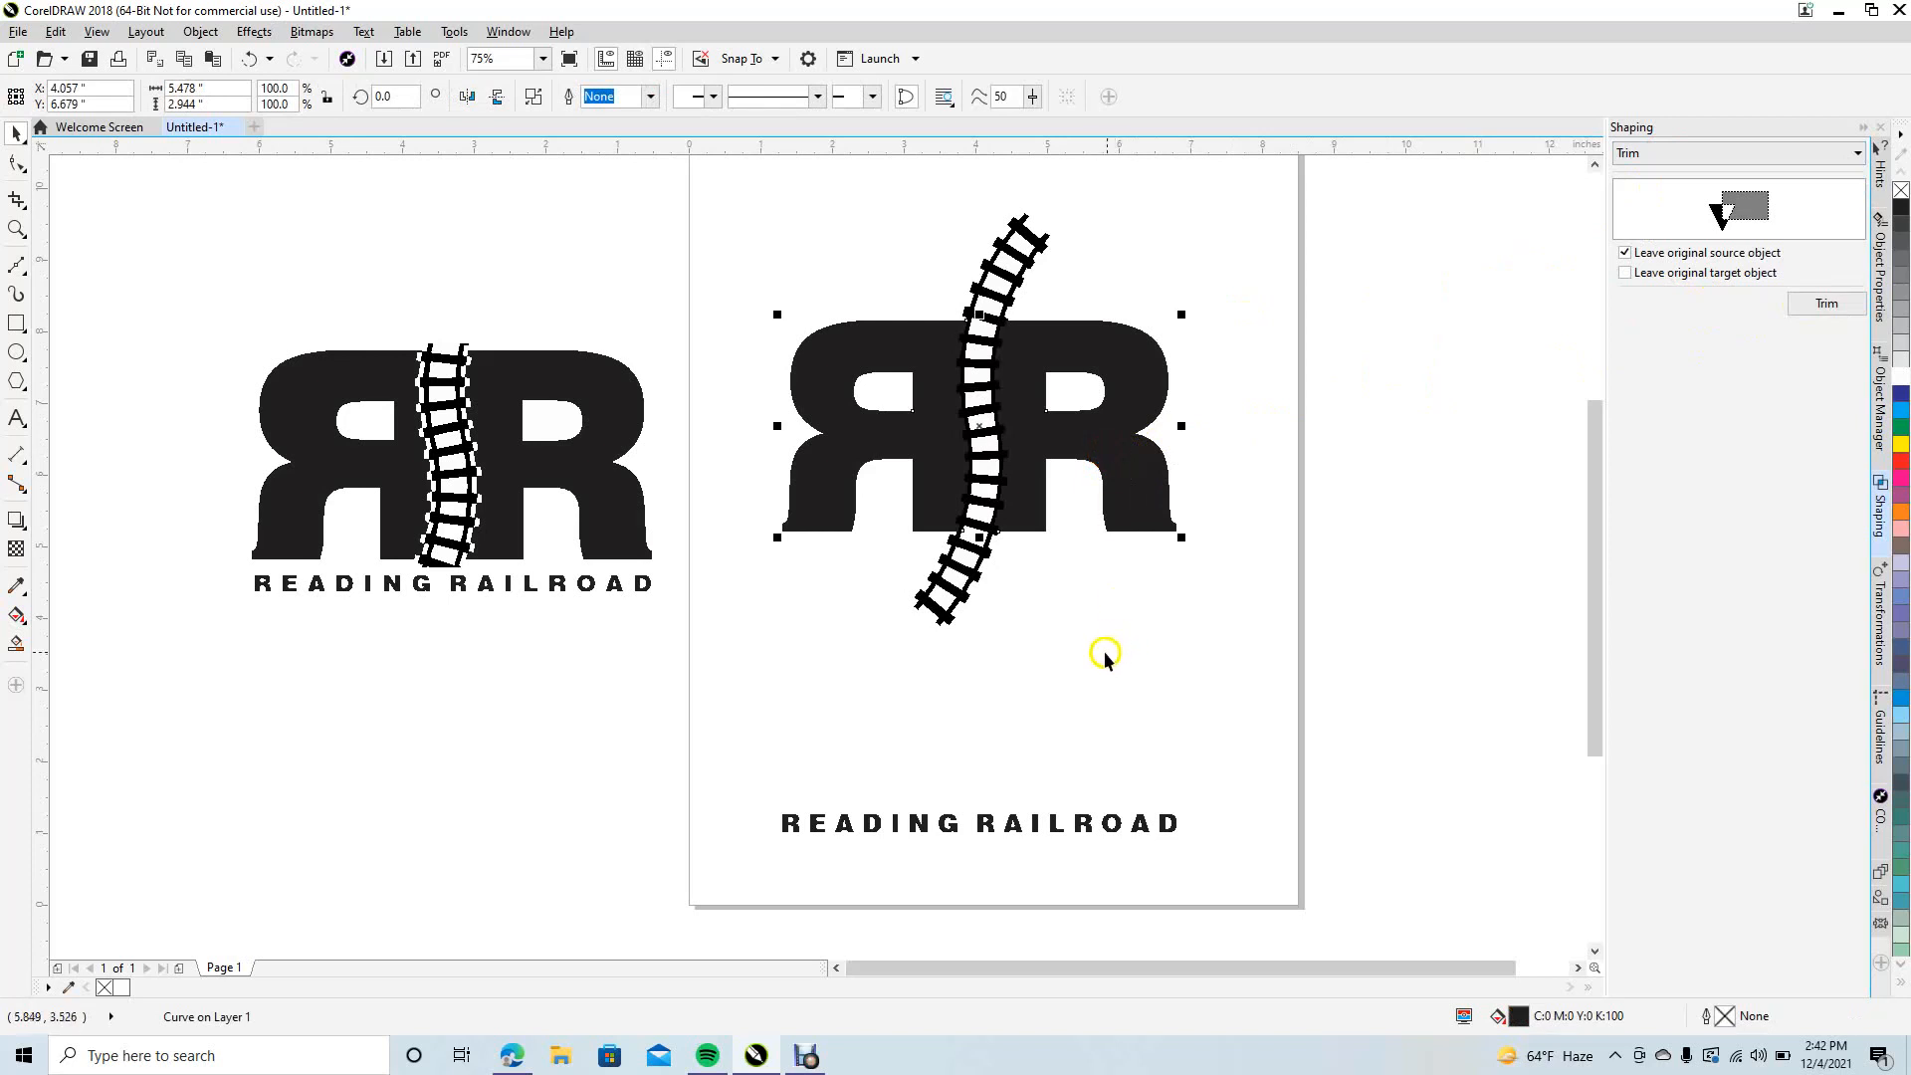
click(1103, 649)
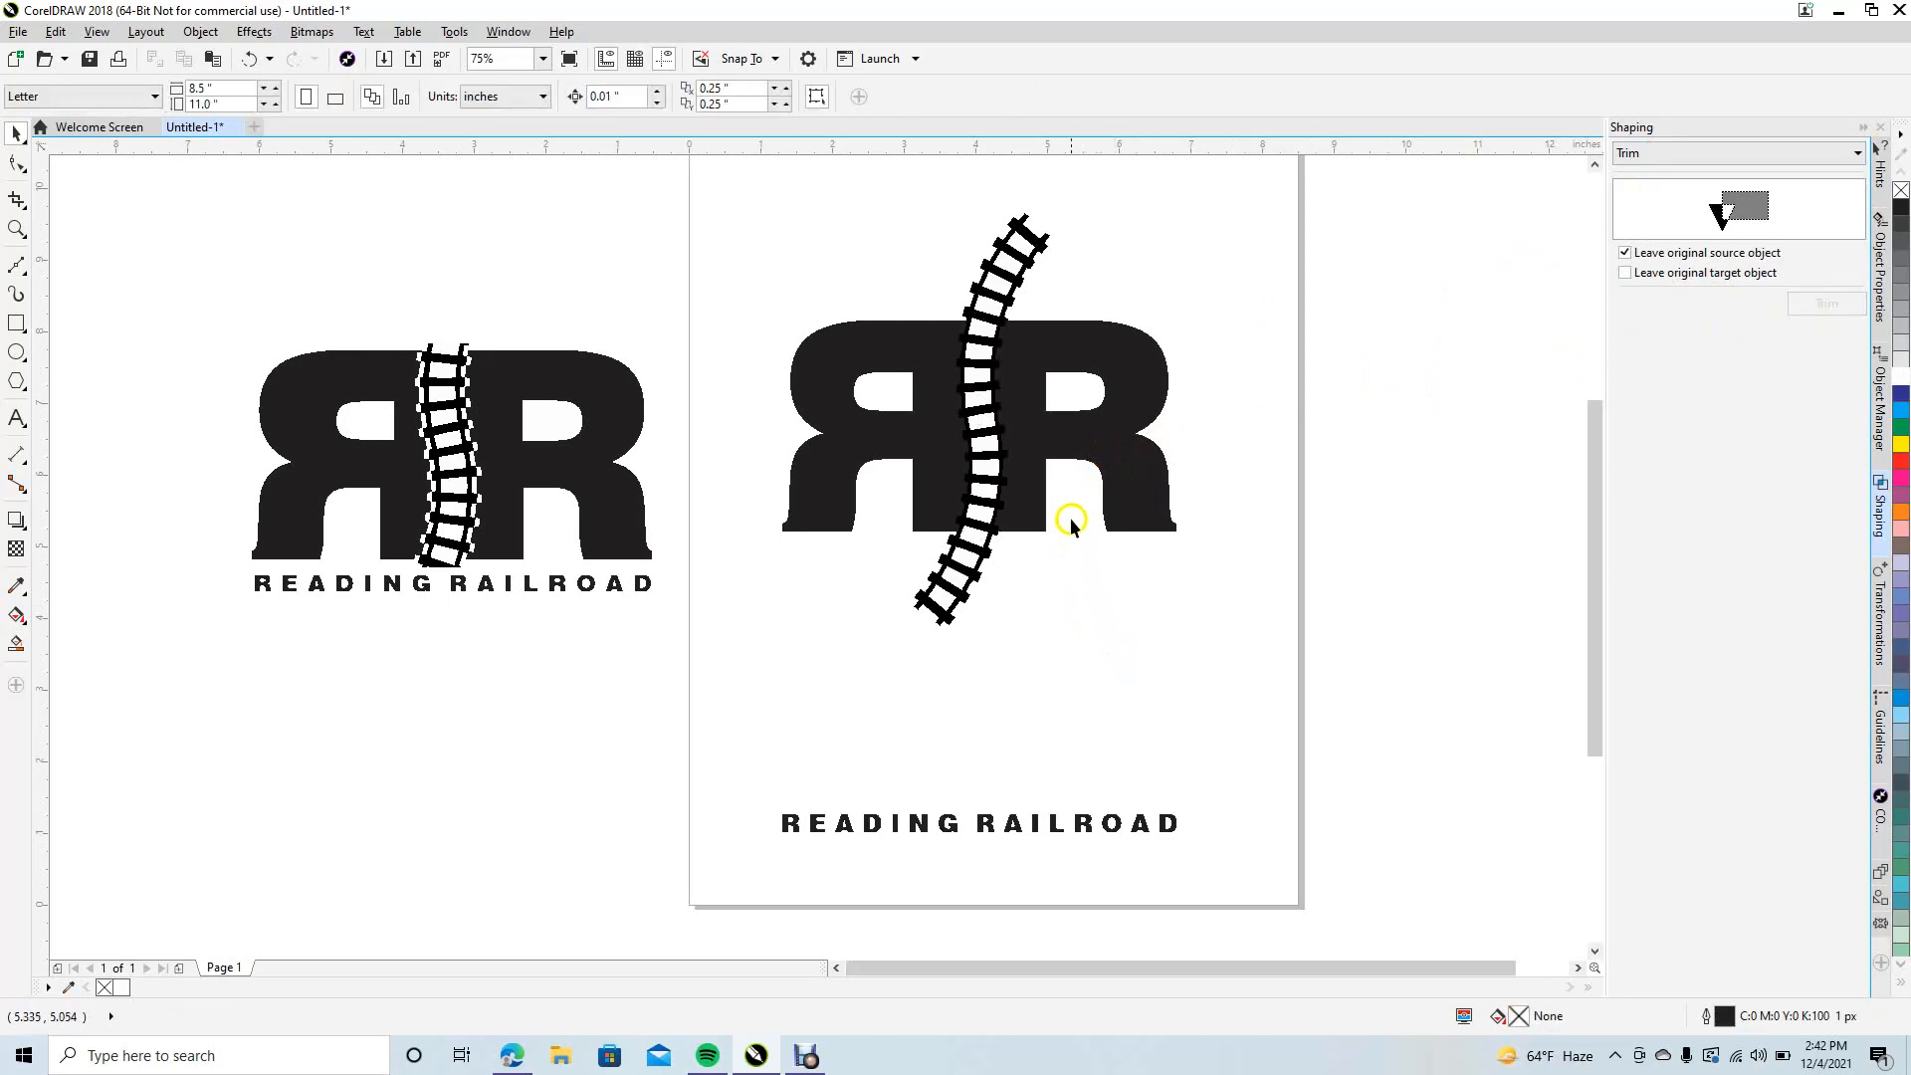
- Draw a closed five-sided outline about 2.1 by 1.6 inches around the track portion extending above the double-R
click(17, 229)
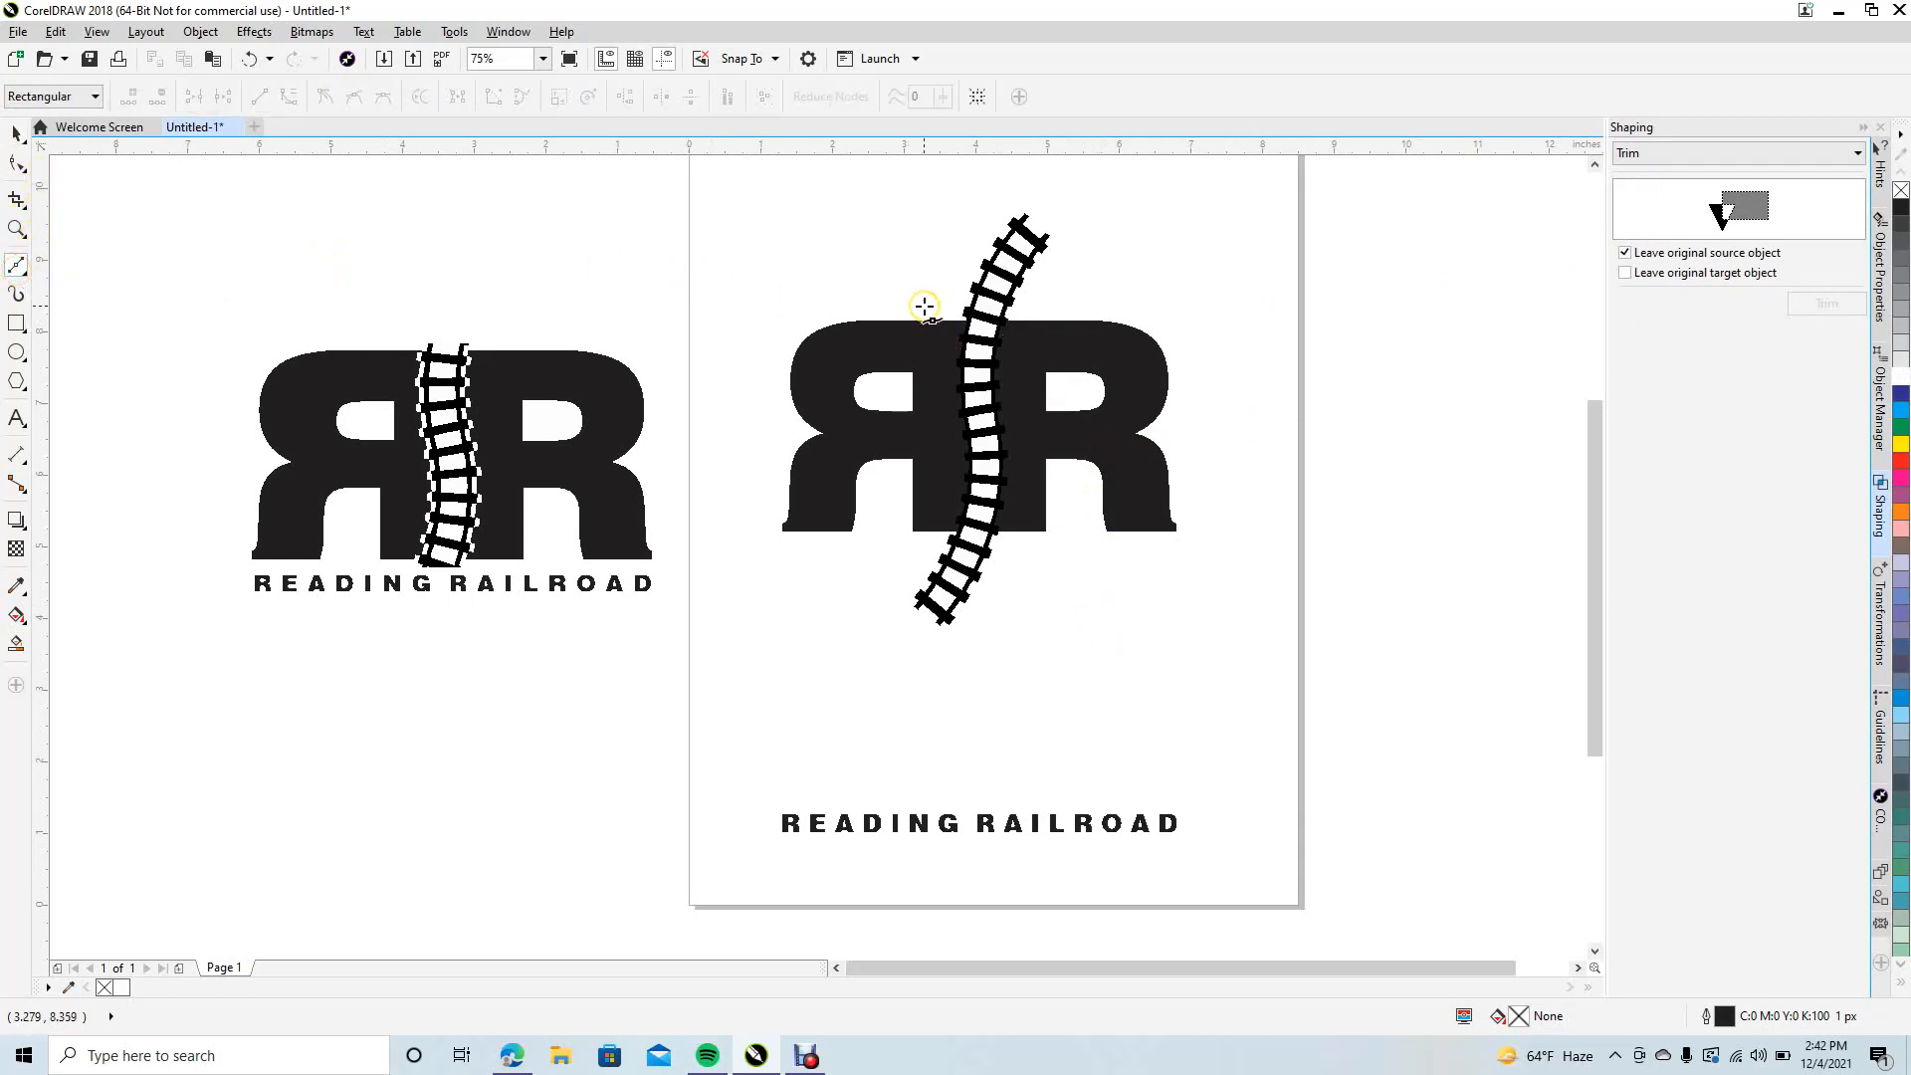
drag(928, 311, 1052, 311)
click(1080, 254)
click(1058, 198)
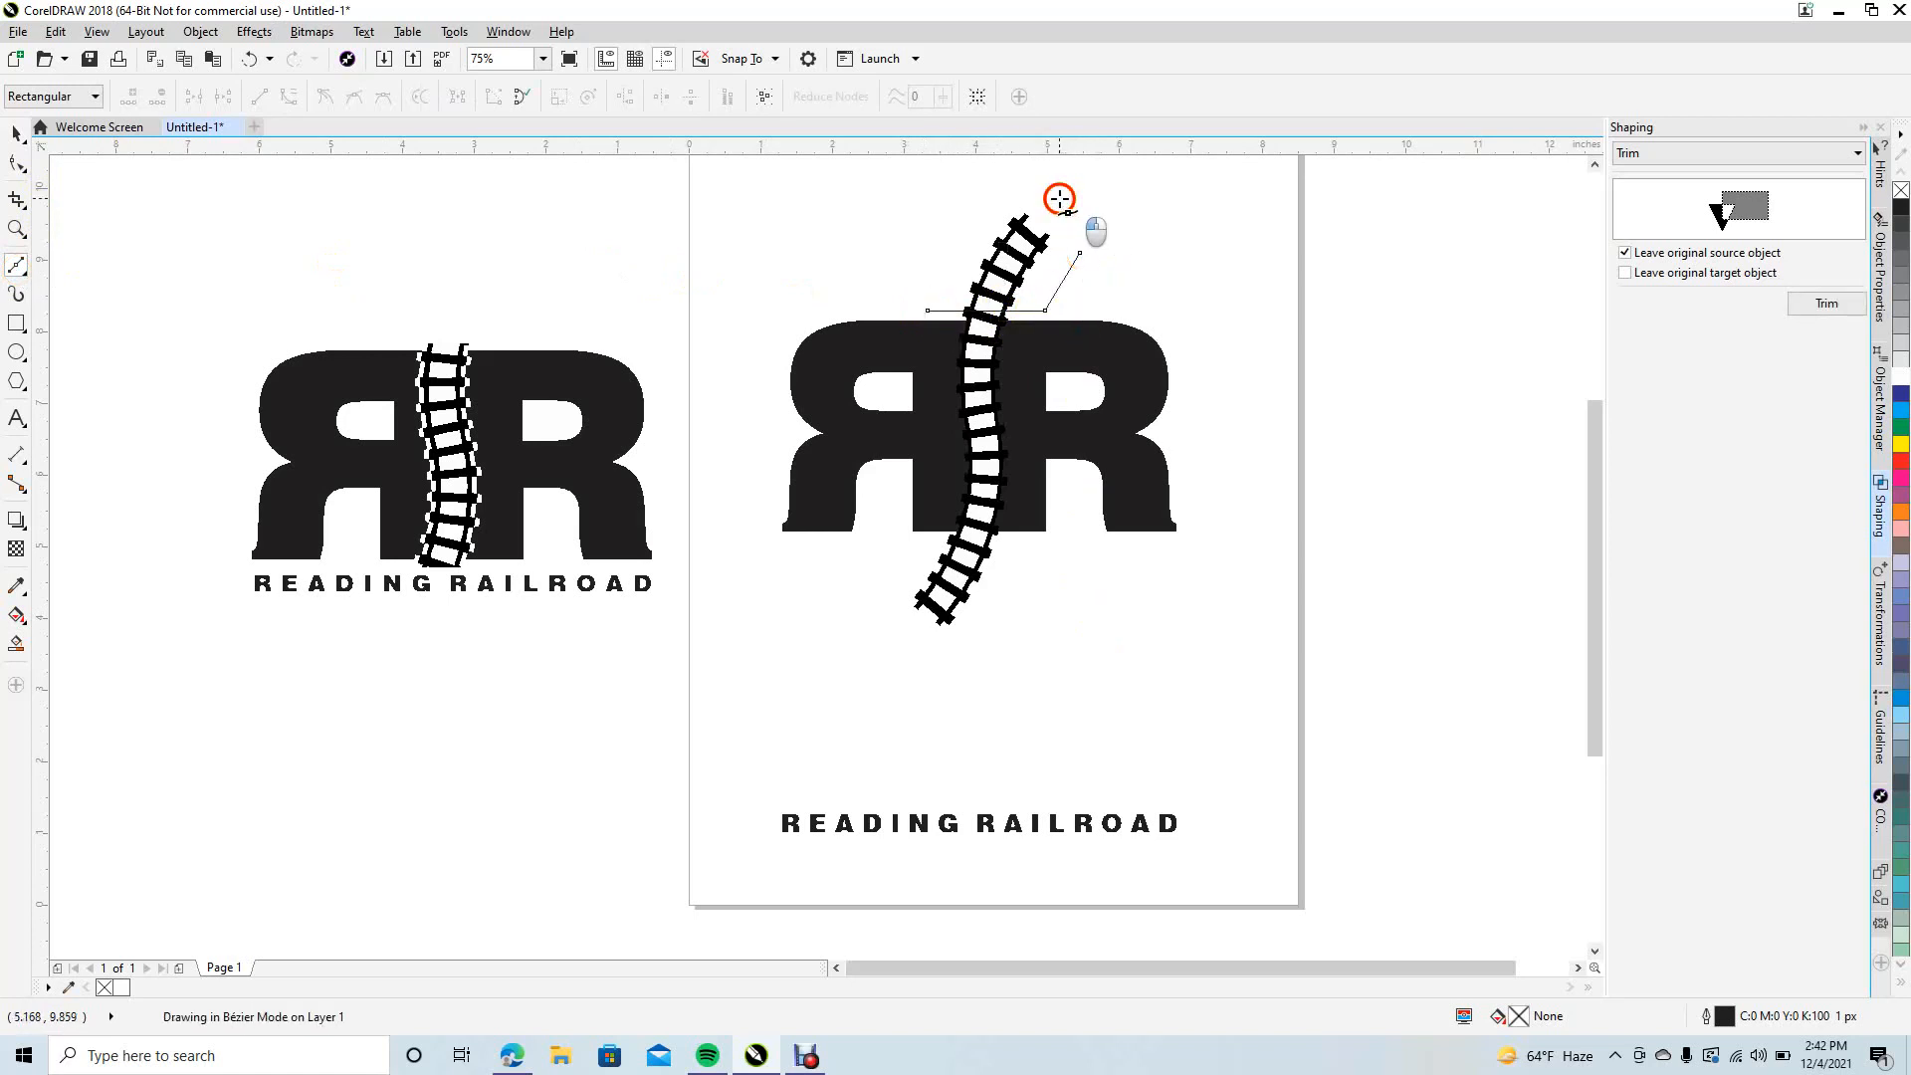
click(956, 213)
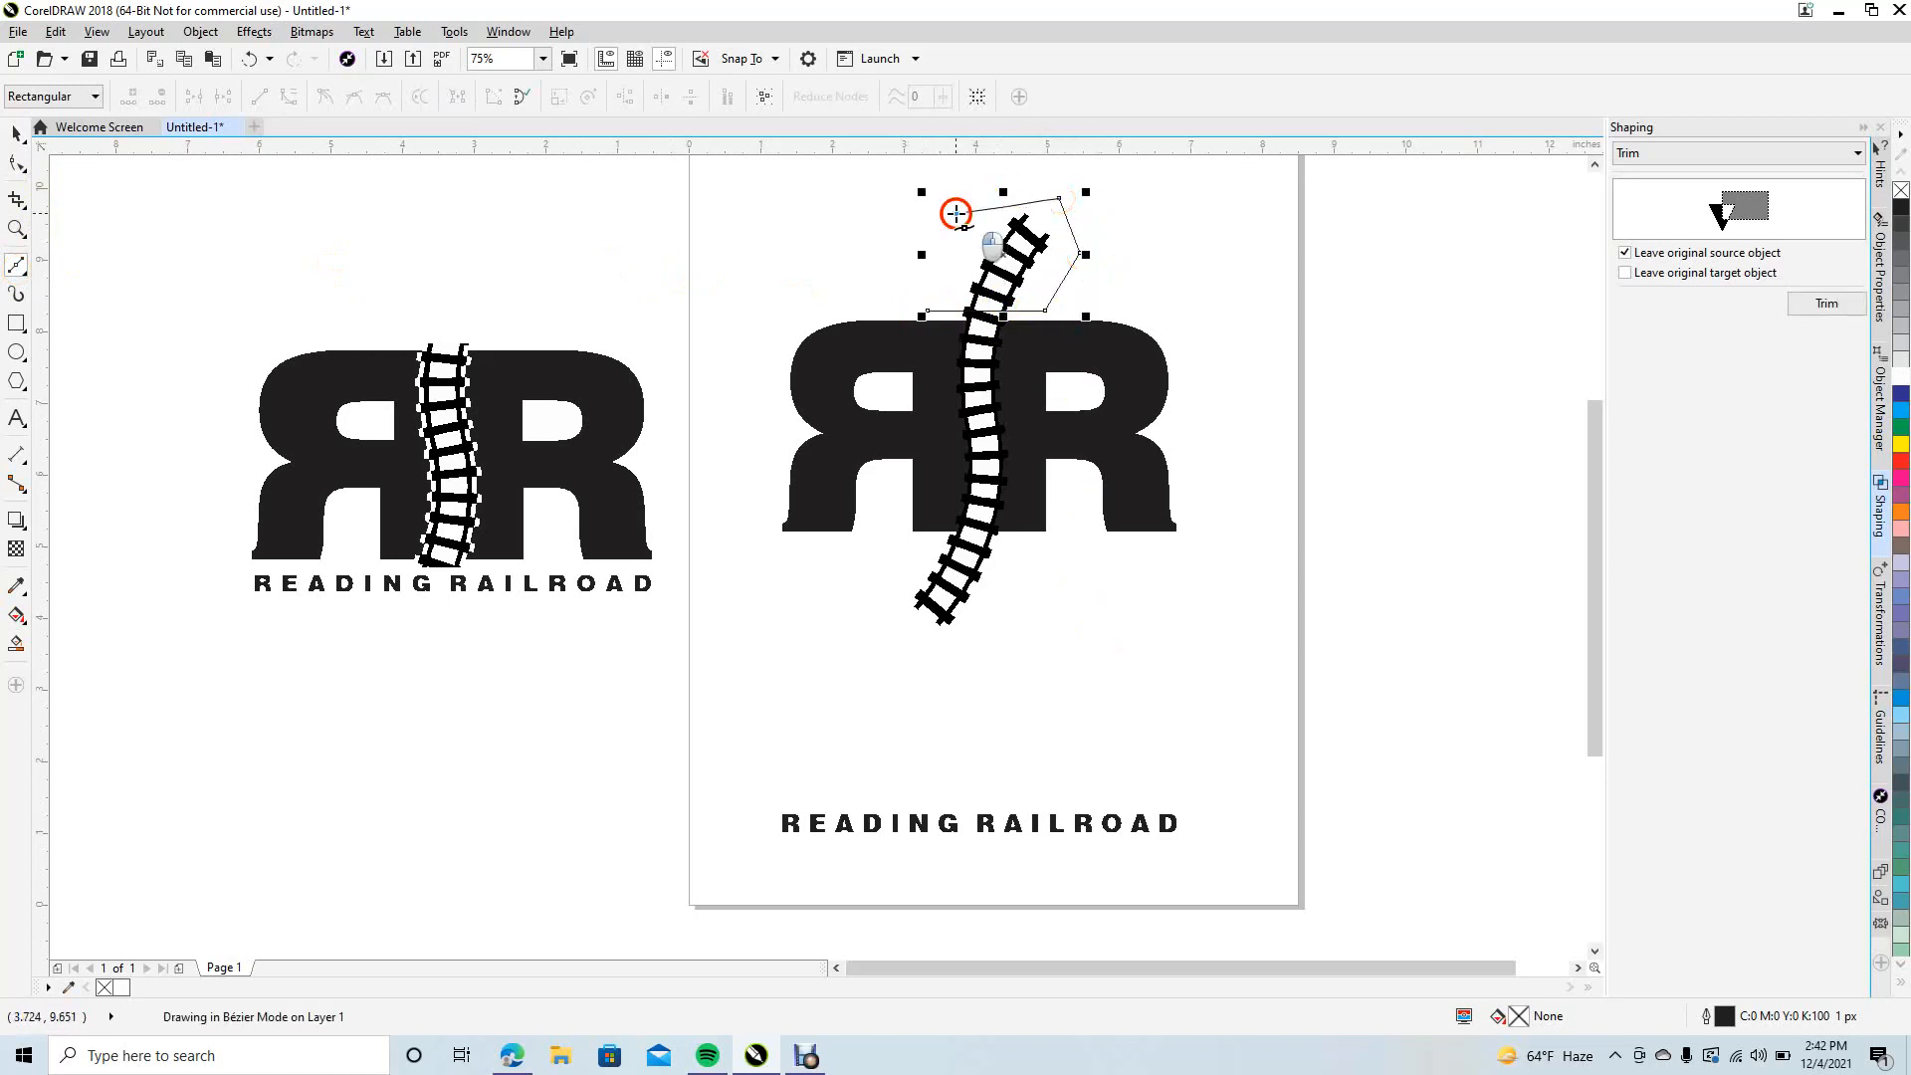
click(926, 311)
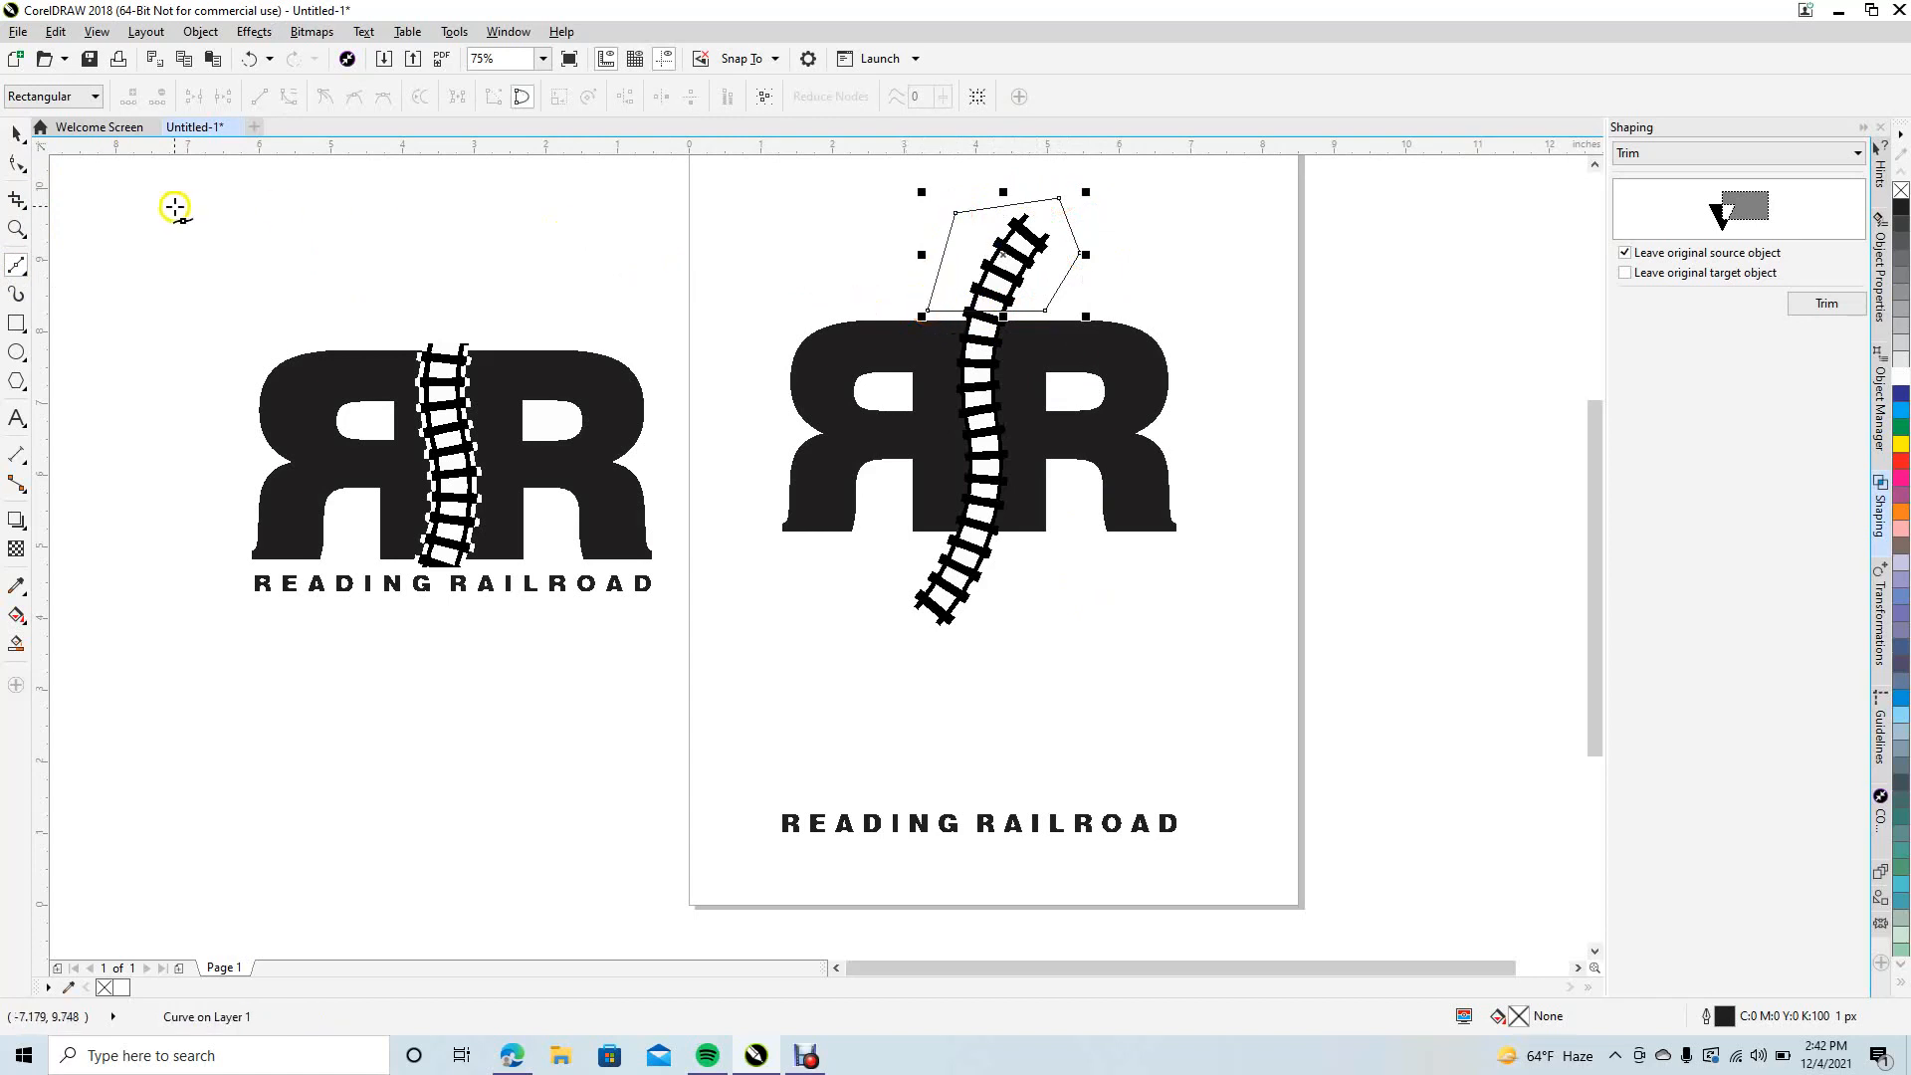
click(16, 134)
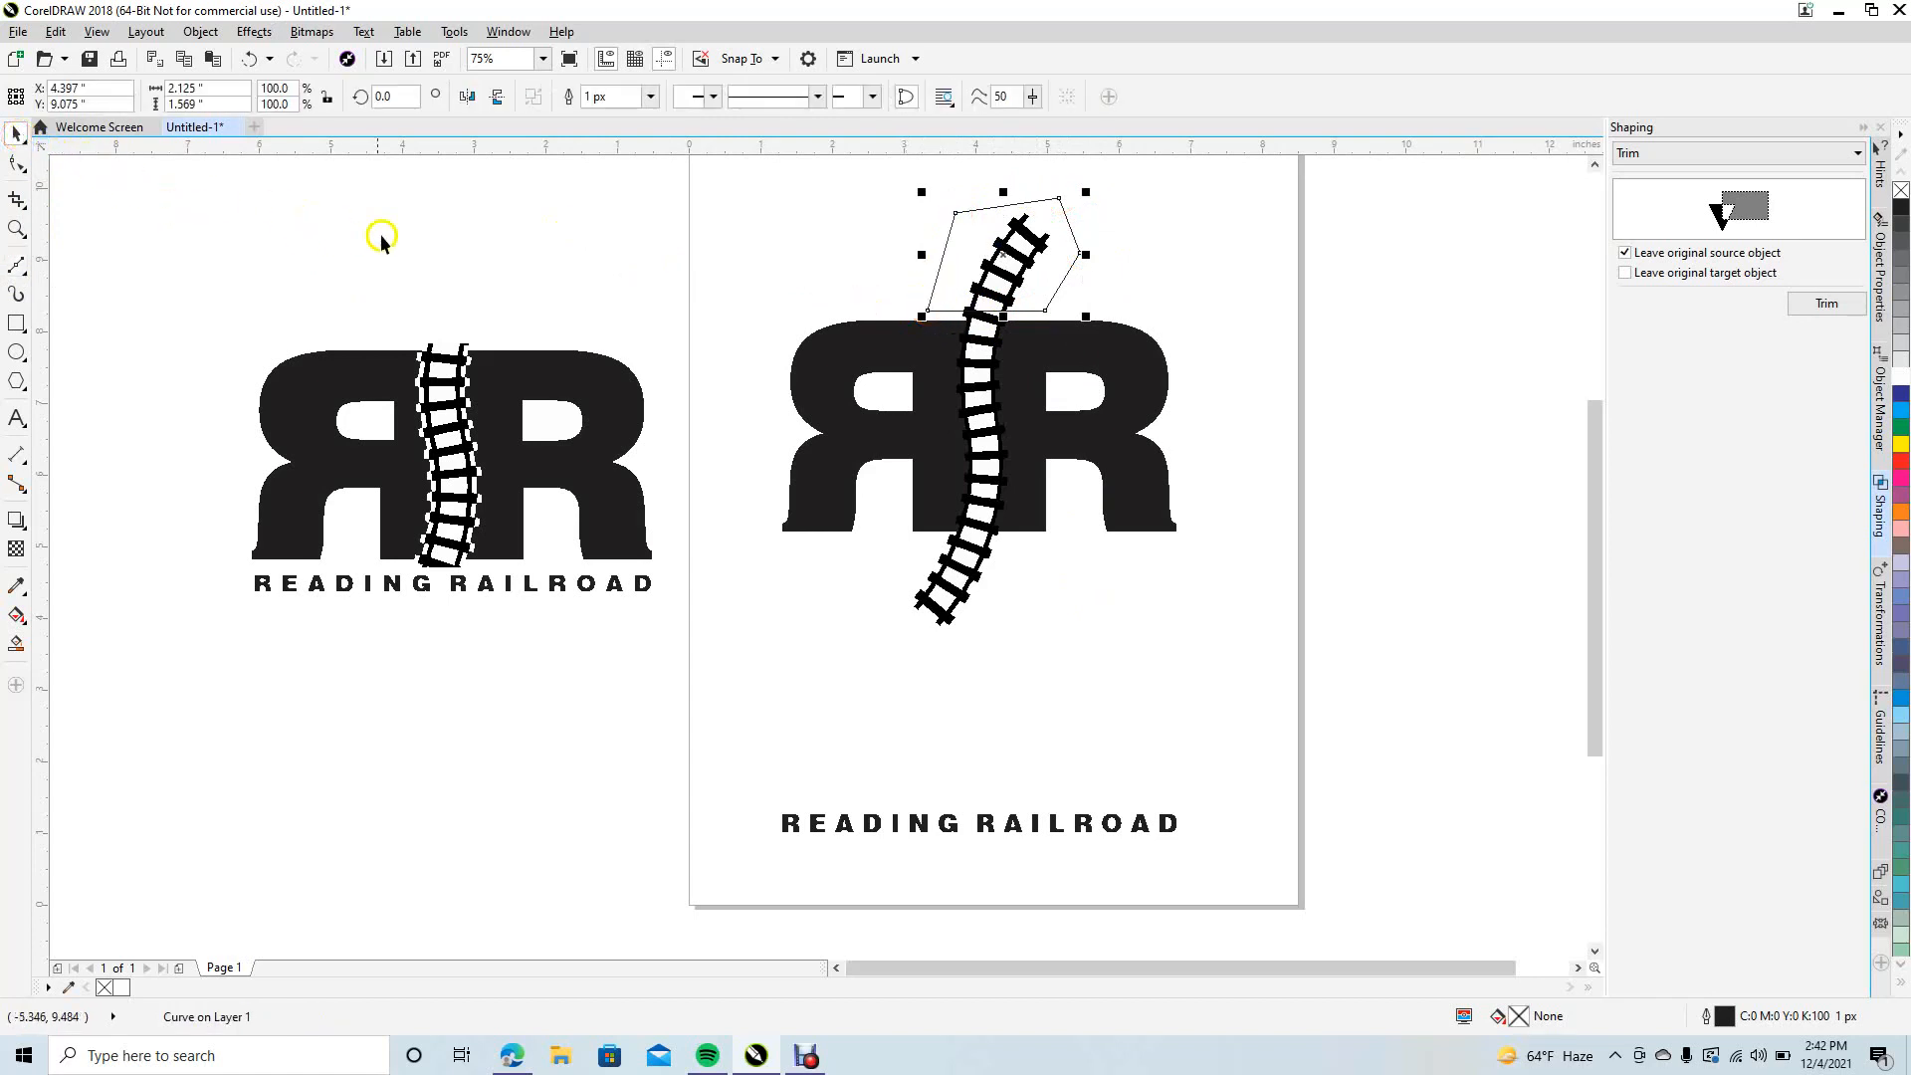
click(1317, 209)
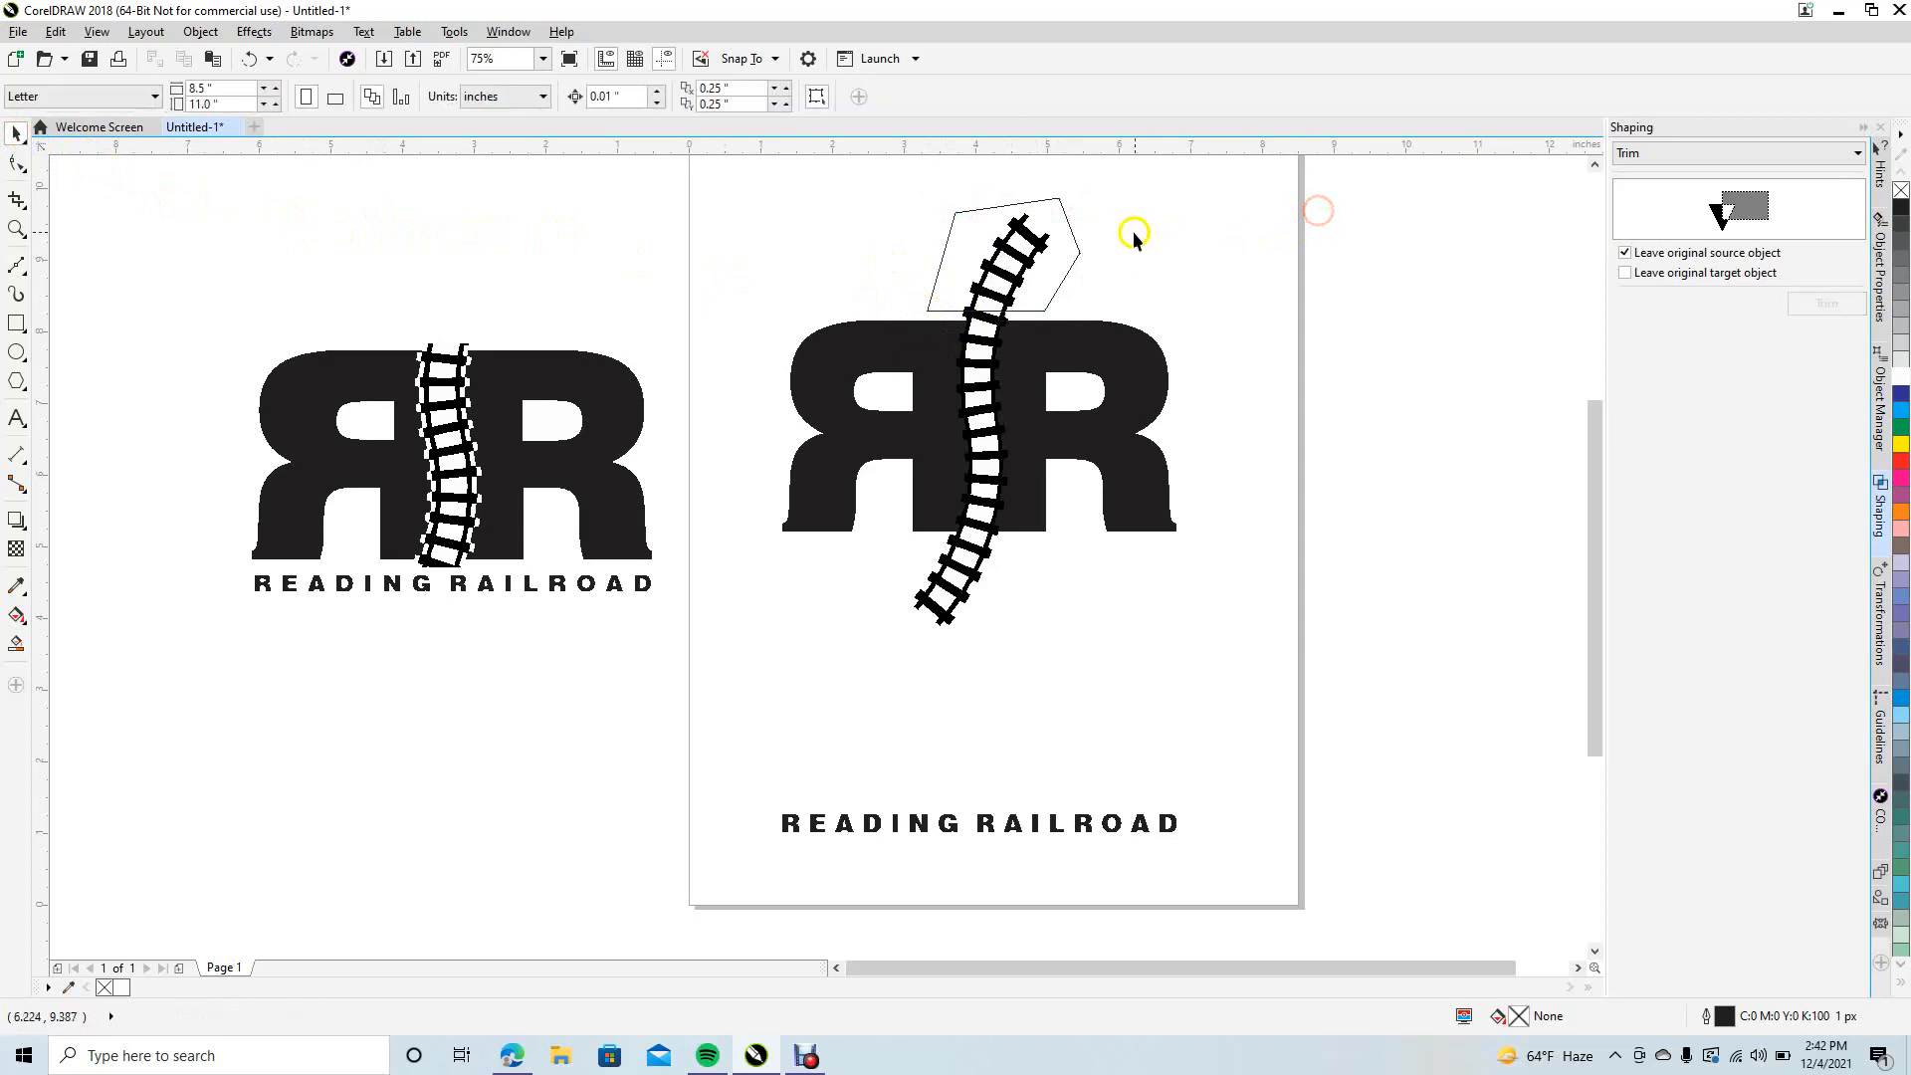
- Trim the track's upper end with the outline drawn around it, then delete that outline
click(1070, 278)
click(1070, 278)
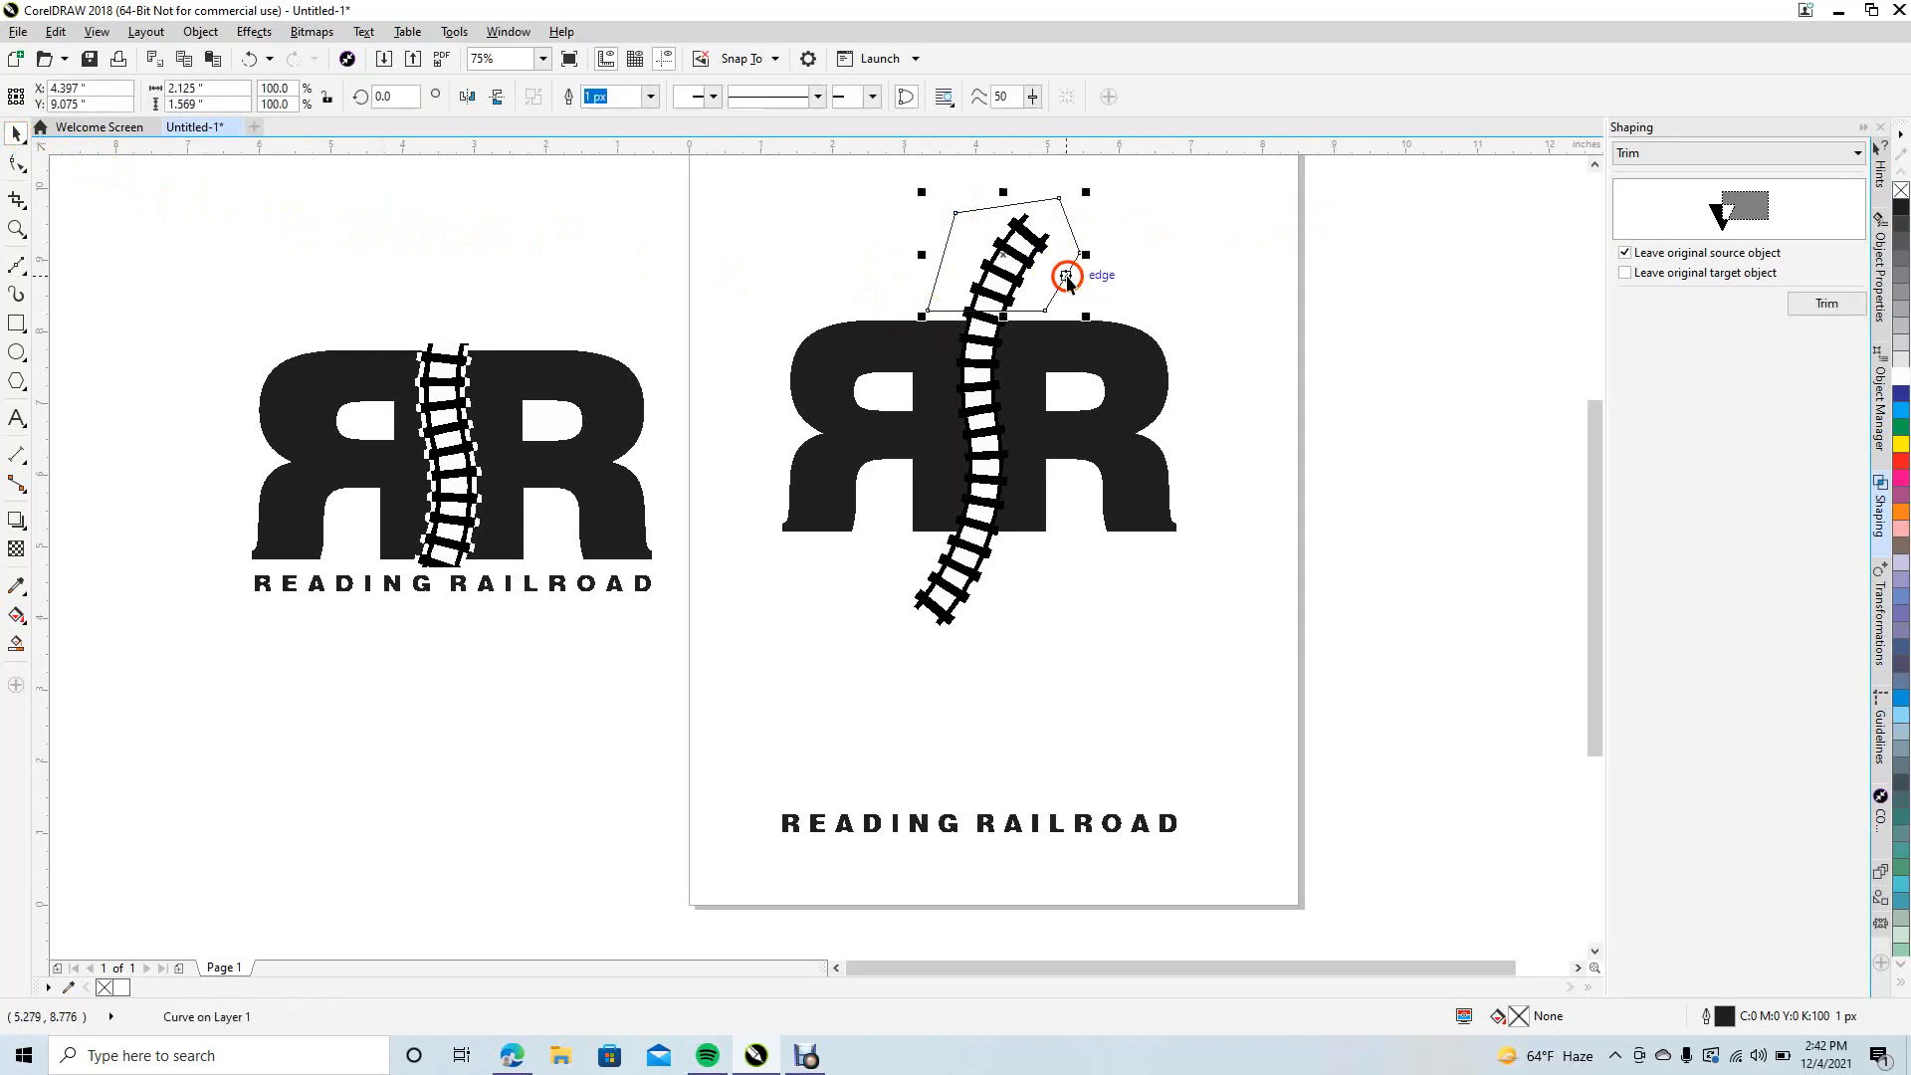
click(1825, 304)
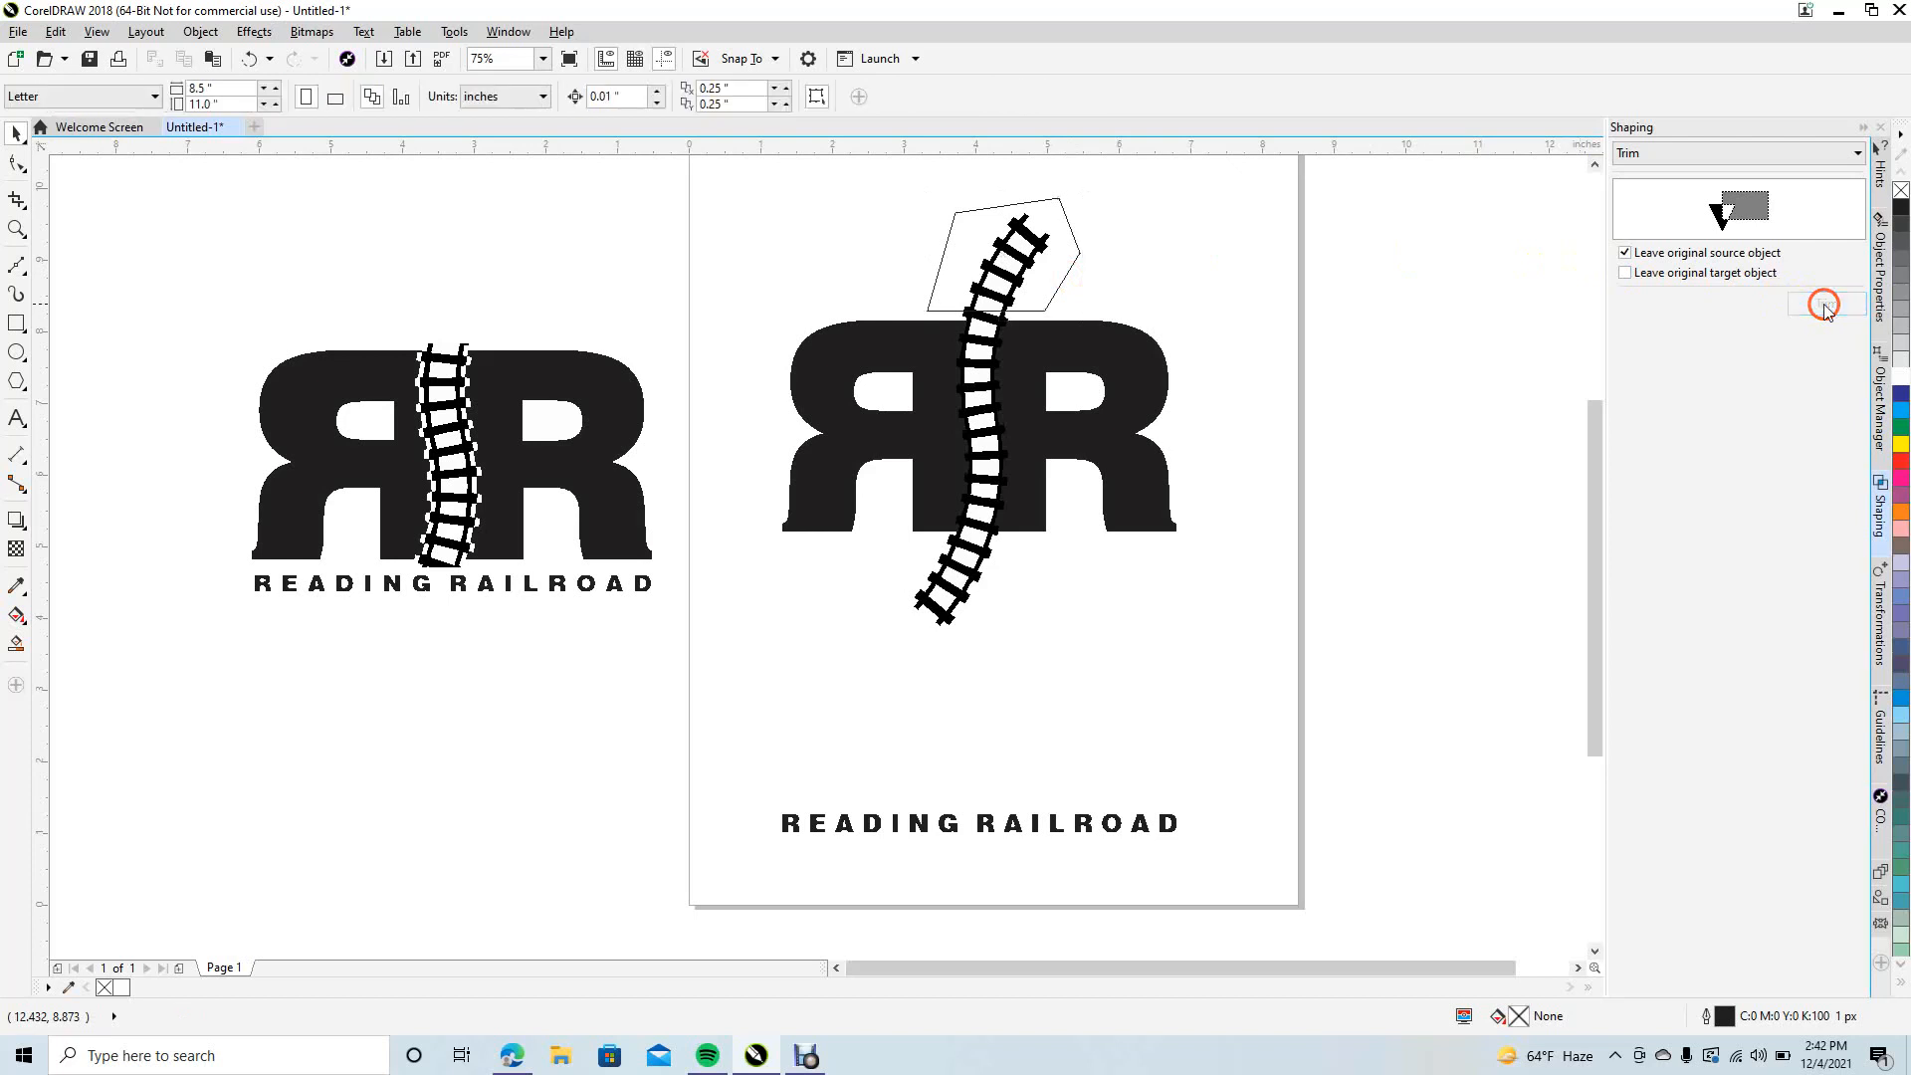
click(980, 366)
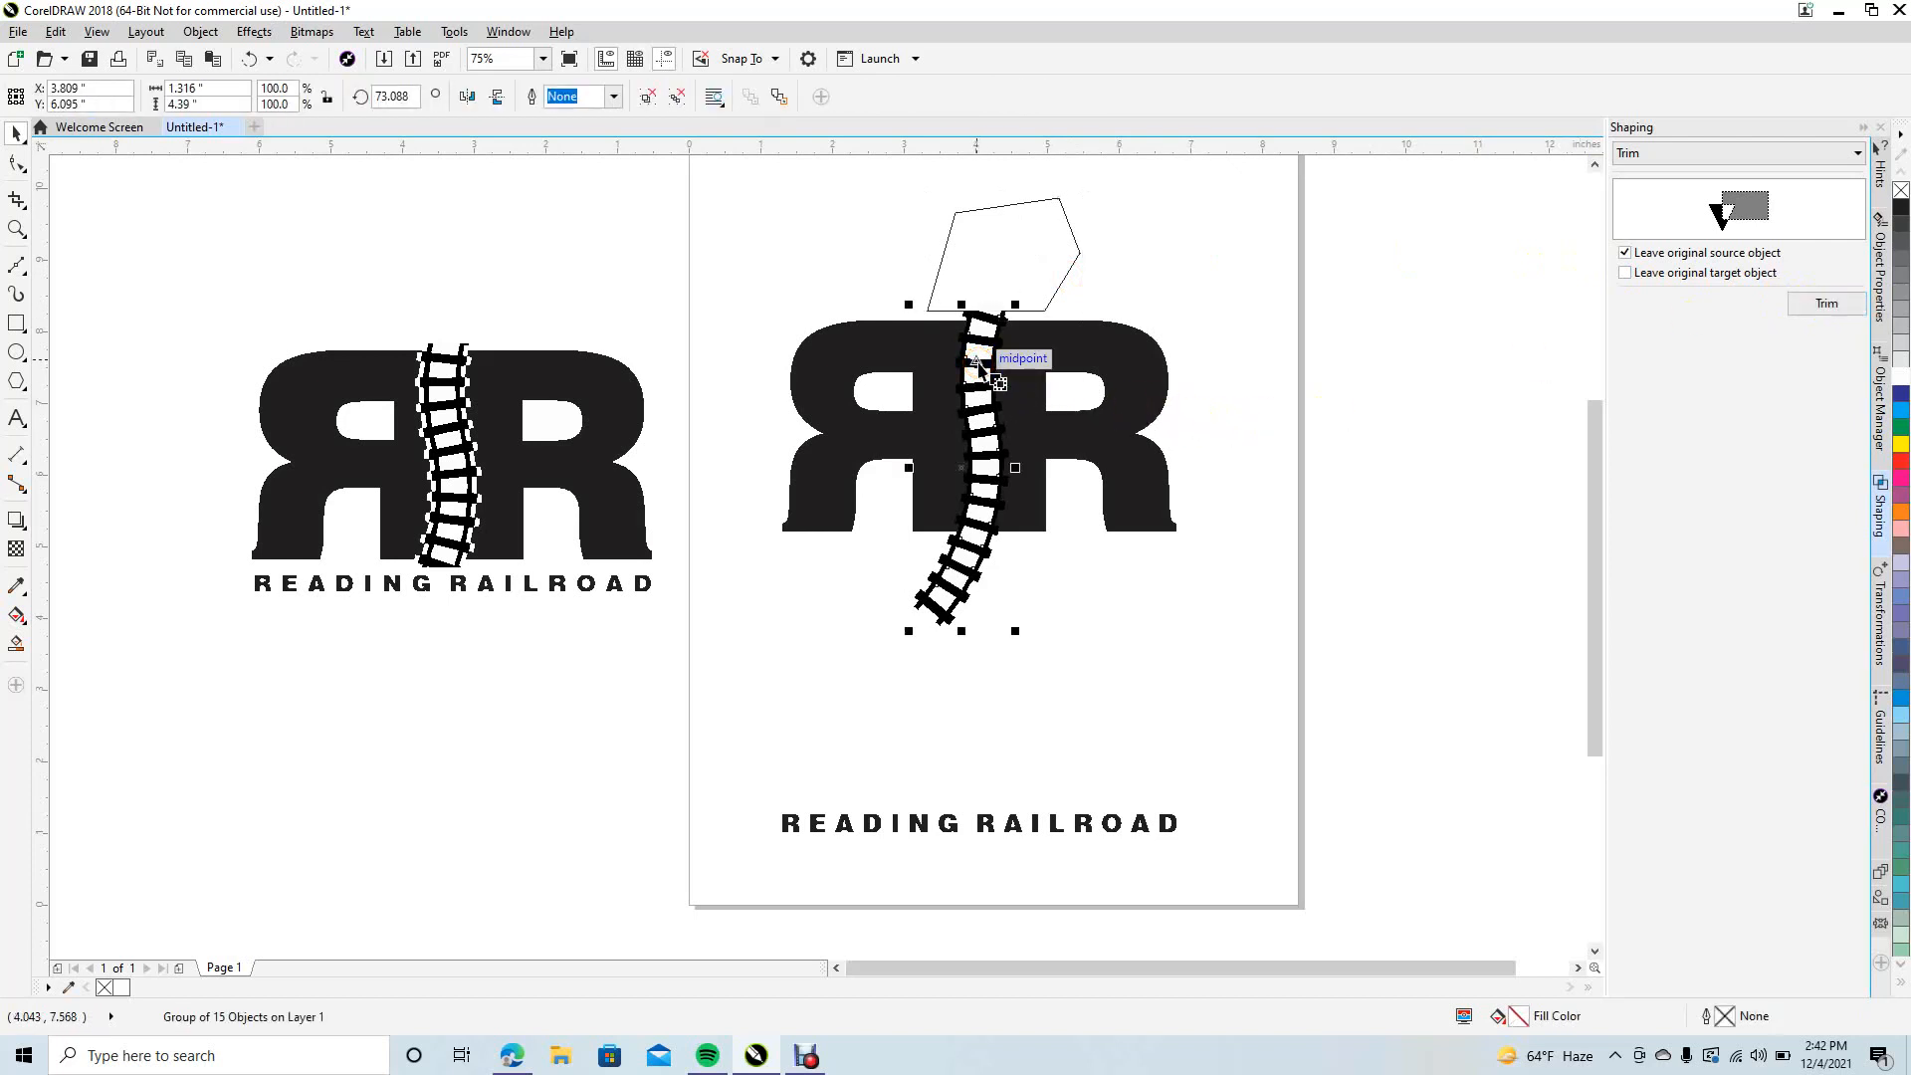
click(1051, 261)
key(Delete)
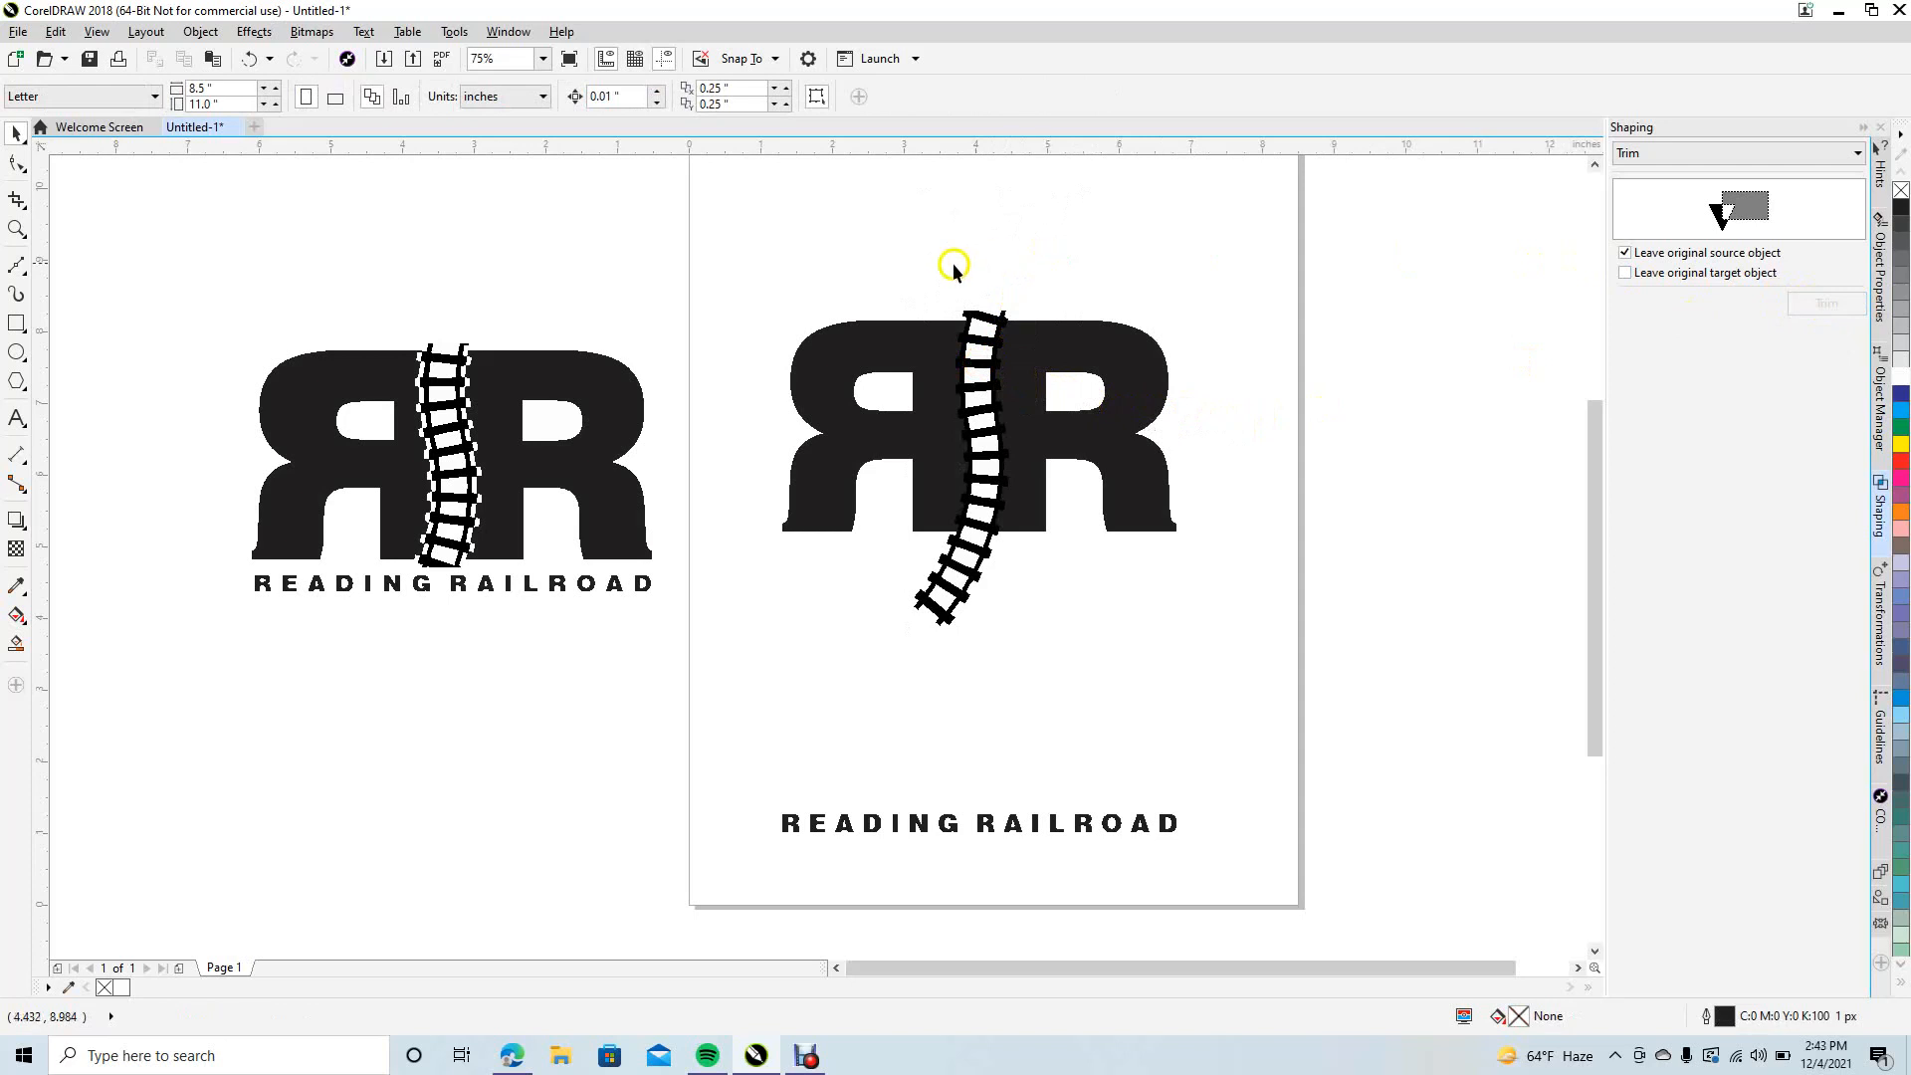
- Draw a closed straight-edged outline about 2.0 by 1.6 inches around the track portion extending below the double-R
click(17, 267)
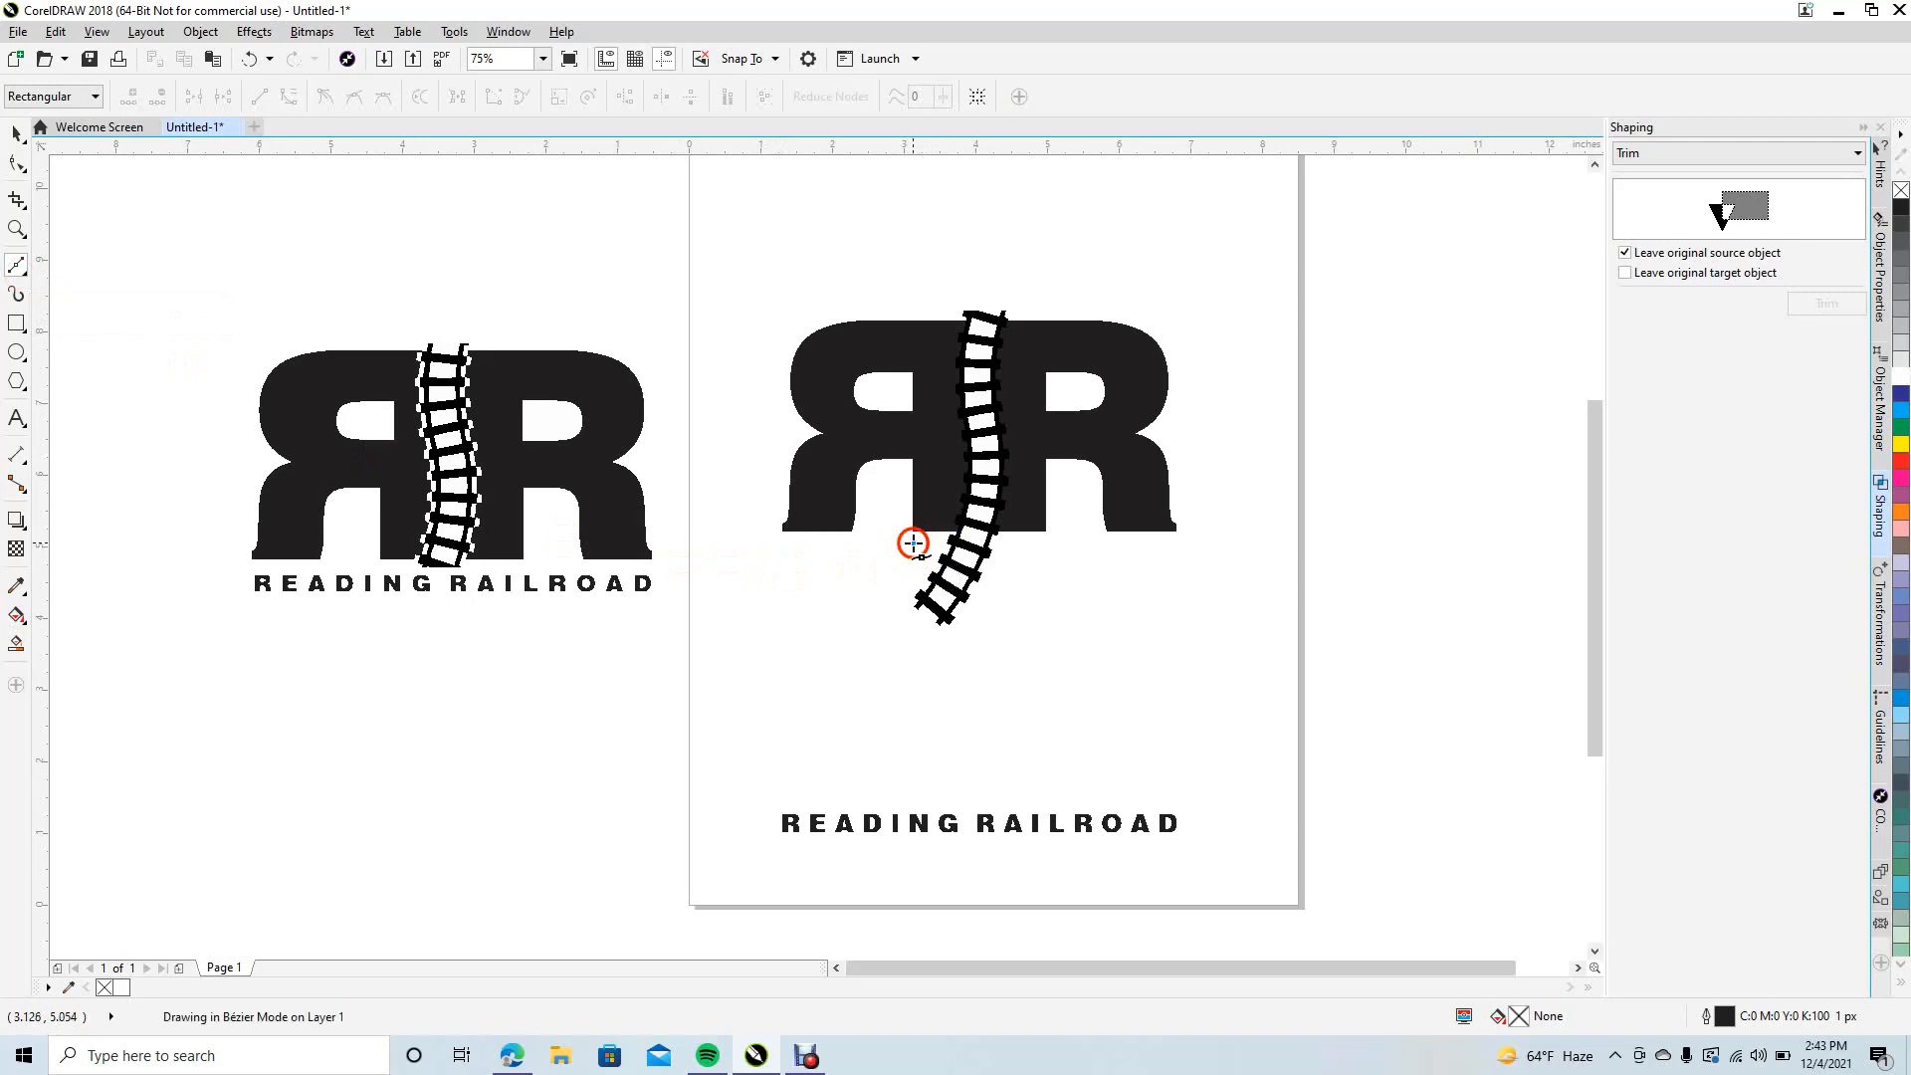
drag(913, 542, 1033, 543)
click(992, 654)
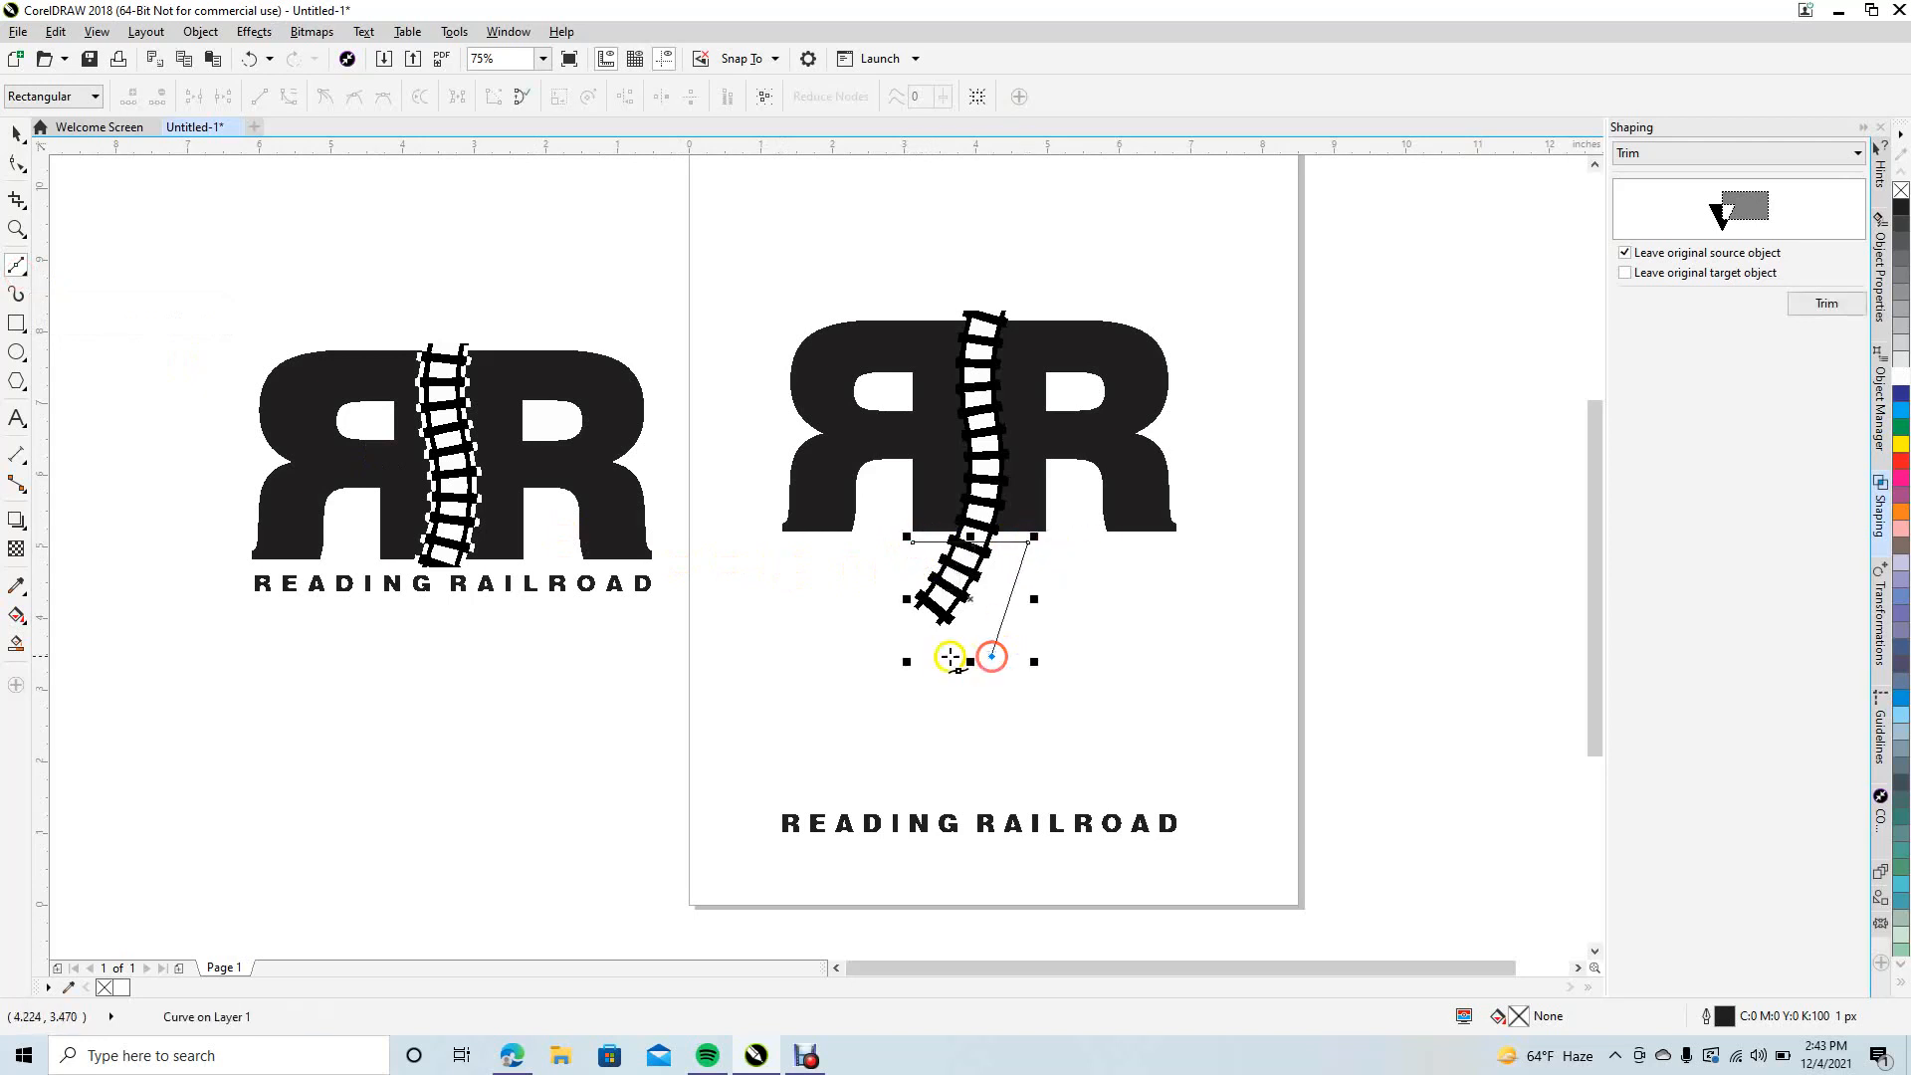
click(885, 637)
click(889, 588)
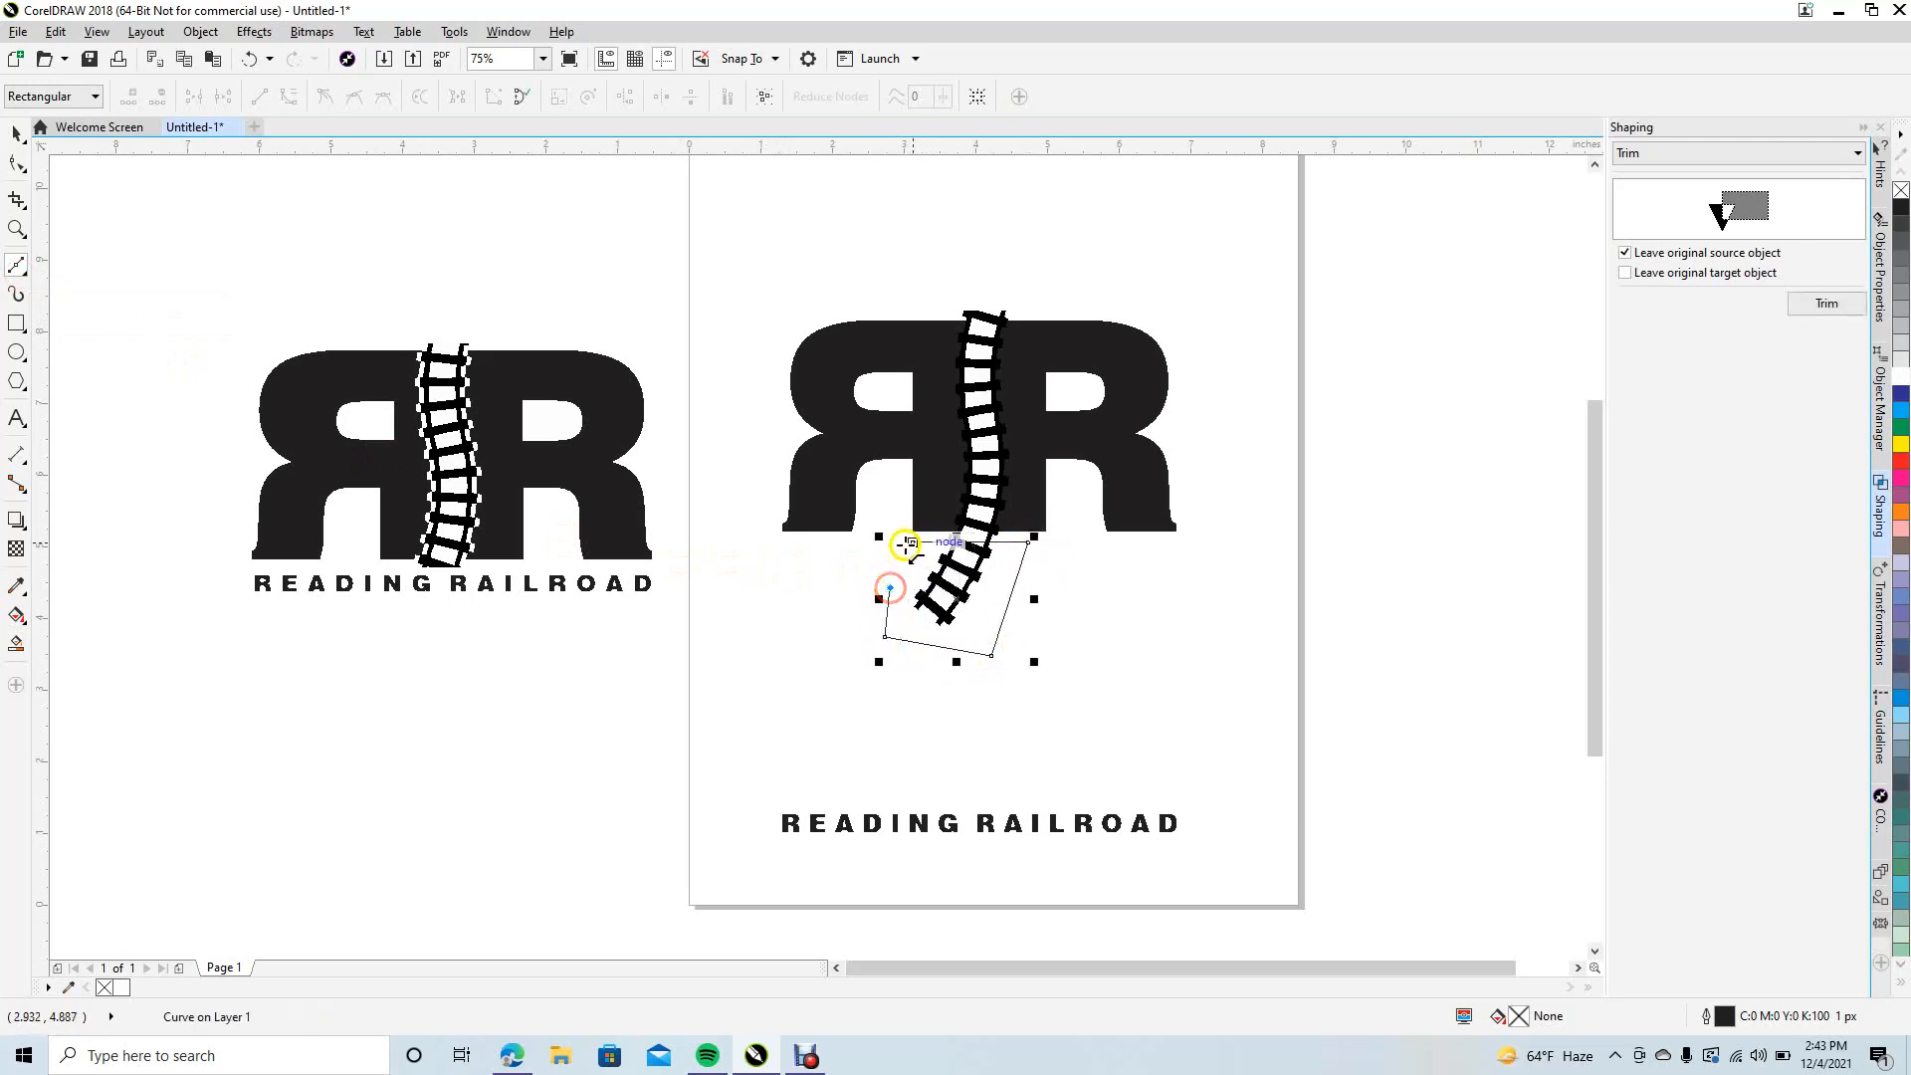
click(913, 554)
click(911, 542)
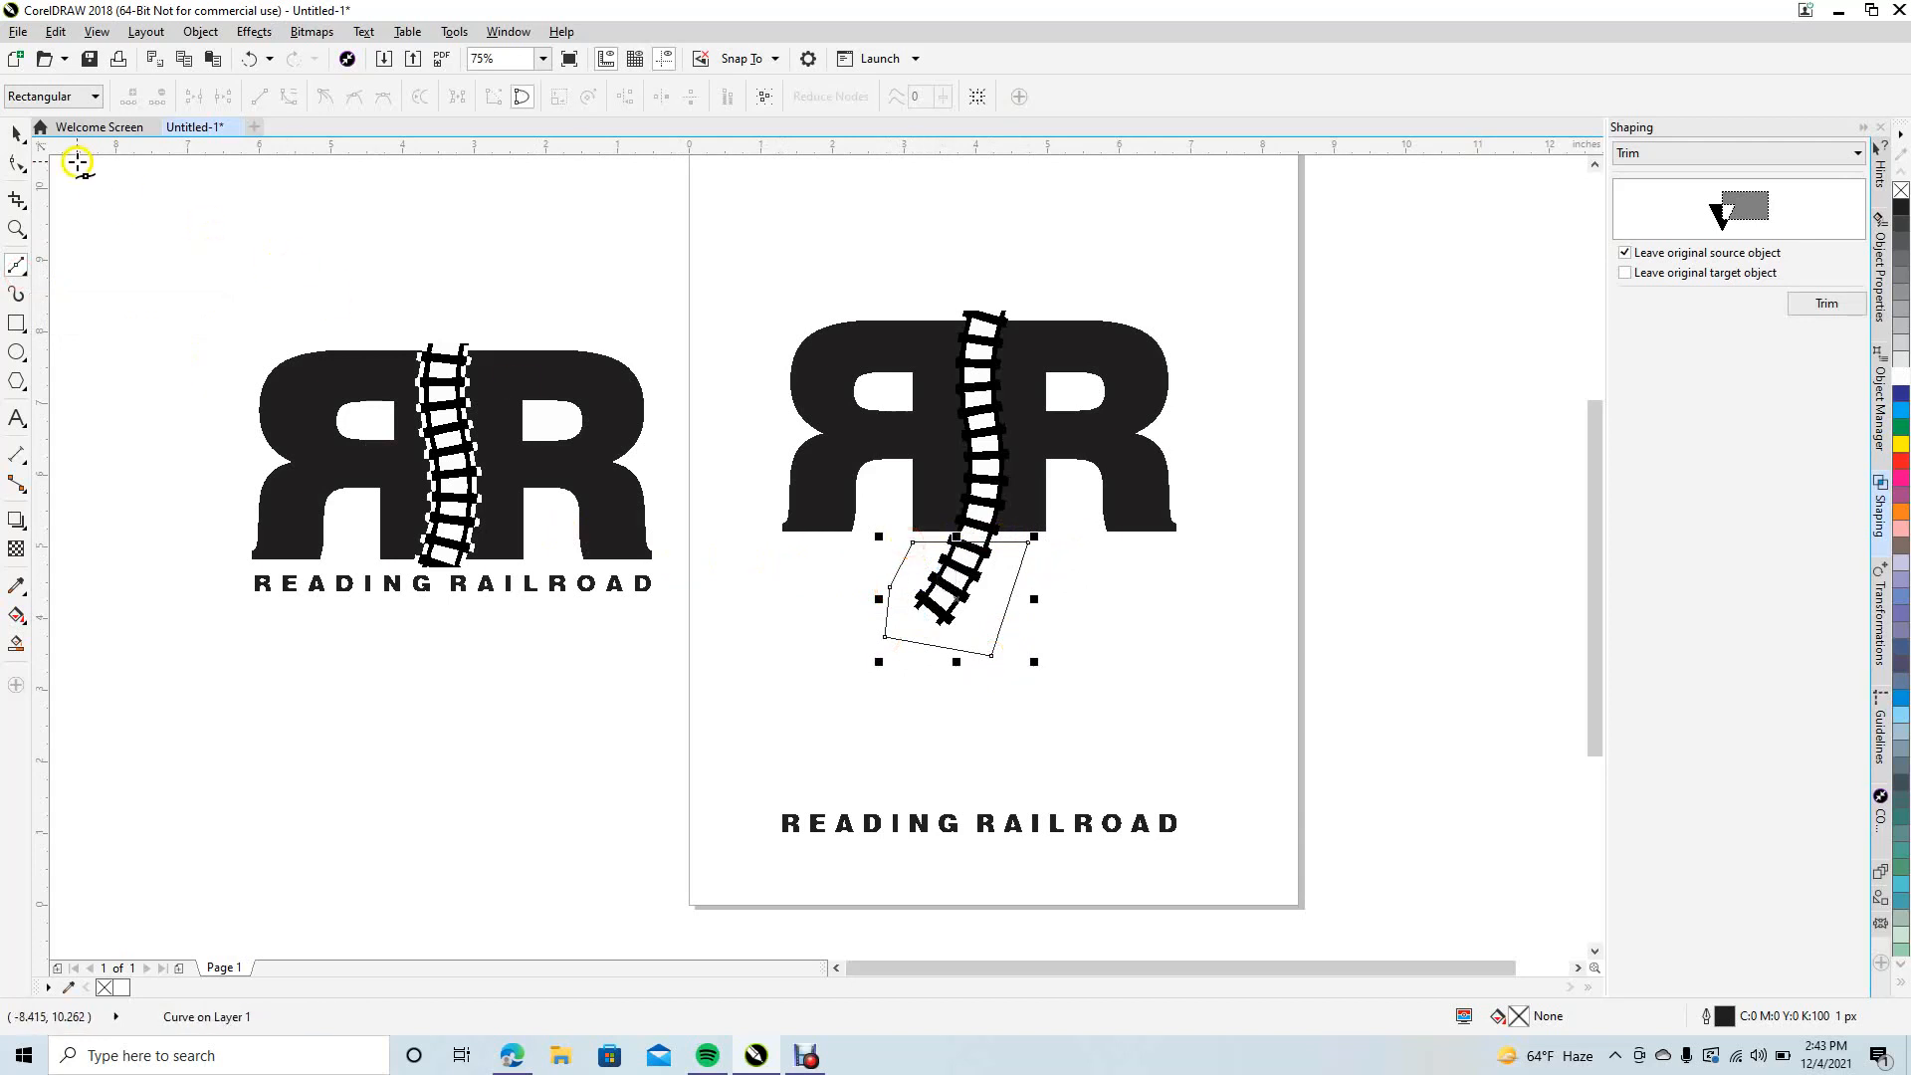
click(16, 132)
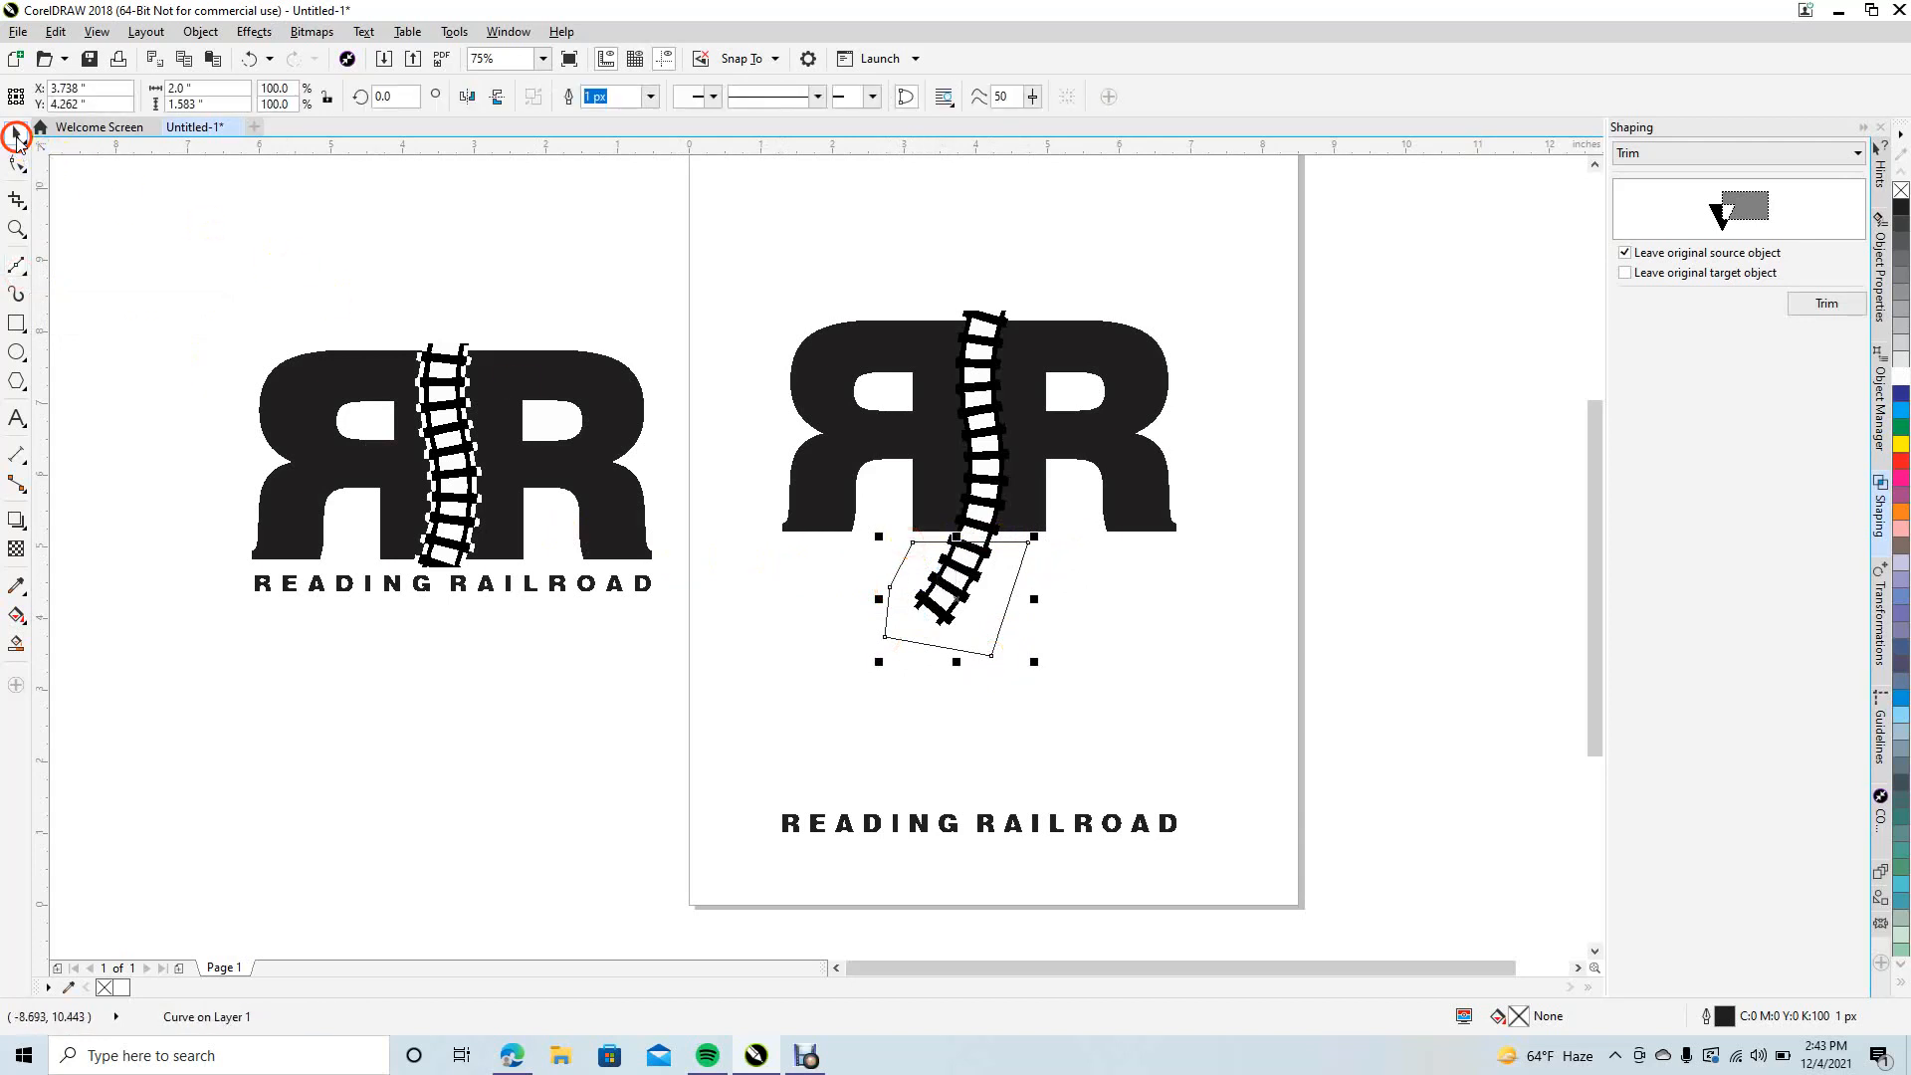
- Trim the track's lower end with the outline below the double-R and delete that outline
click(1824, 305)
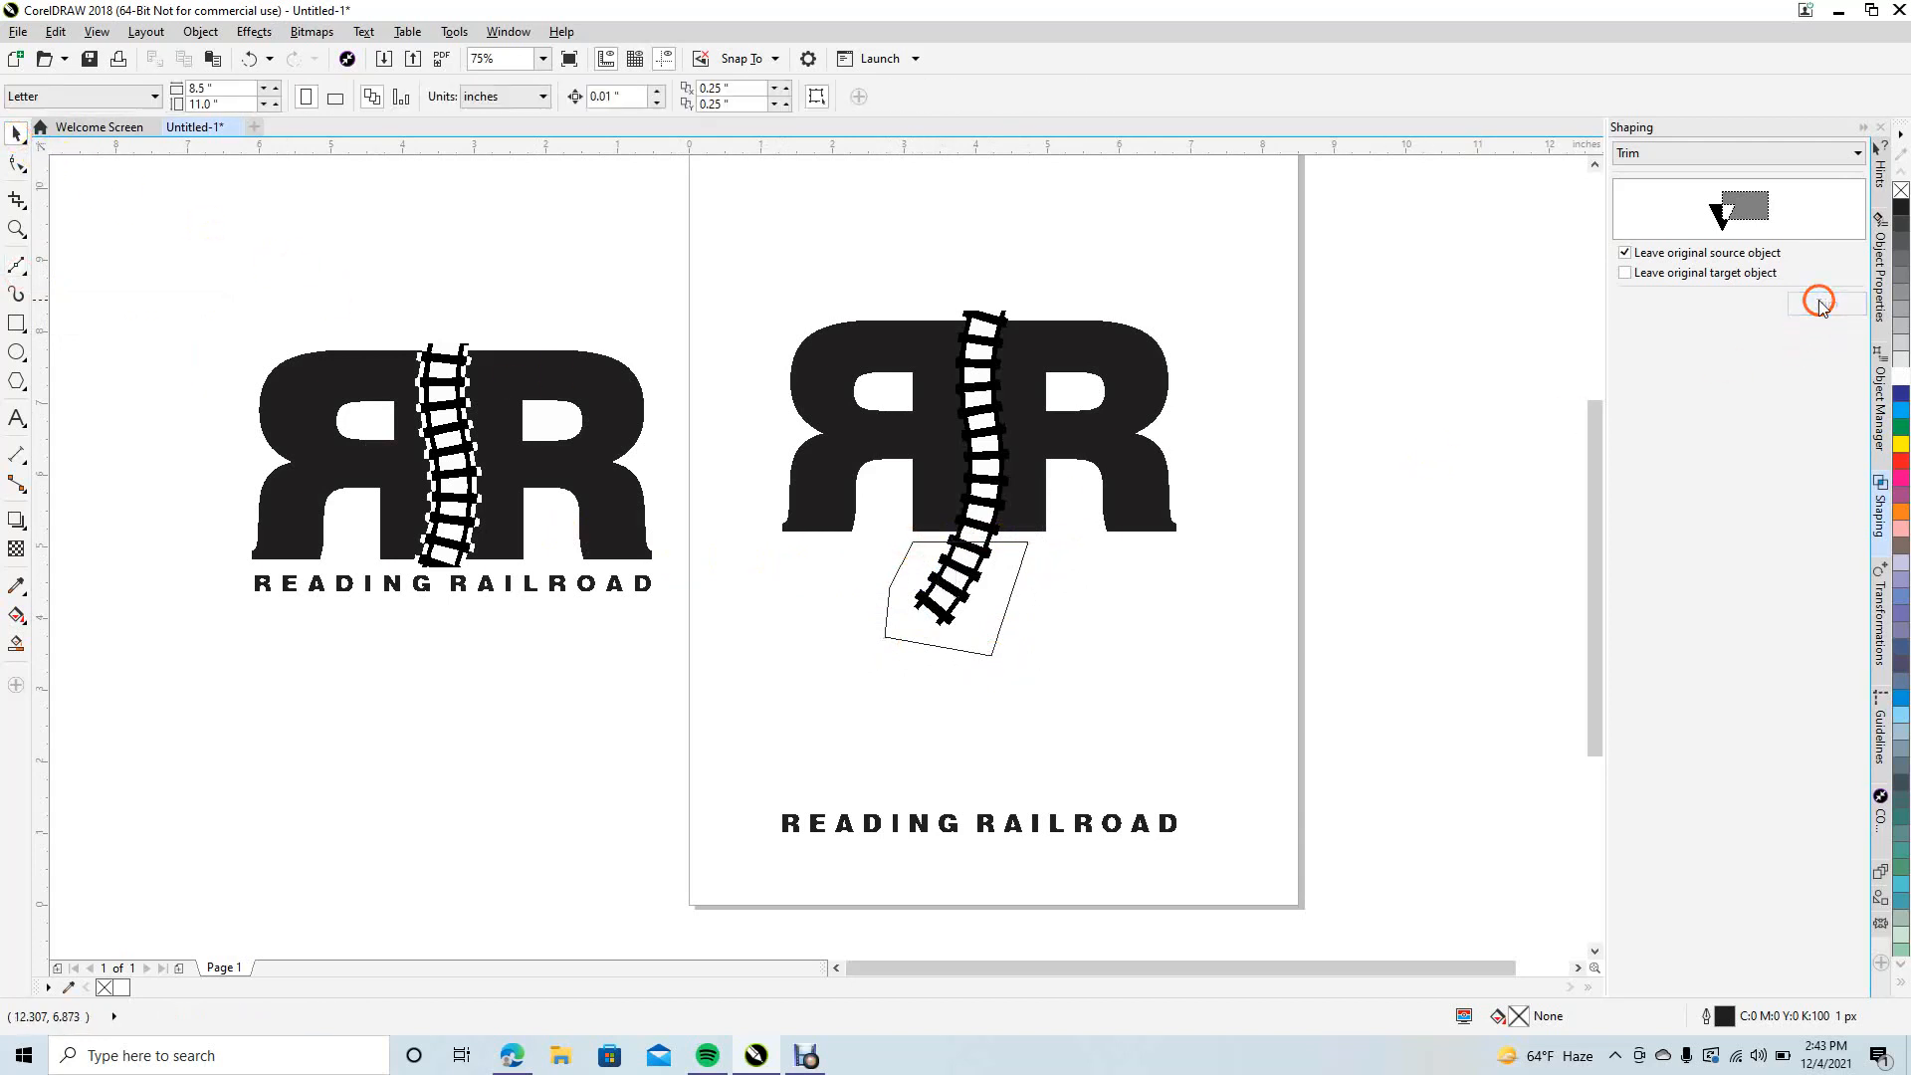
click(988, 484)
click(968, 589)
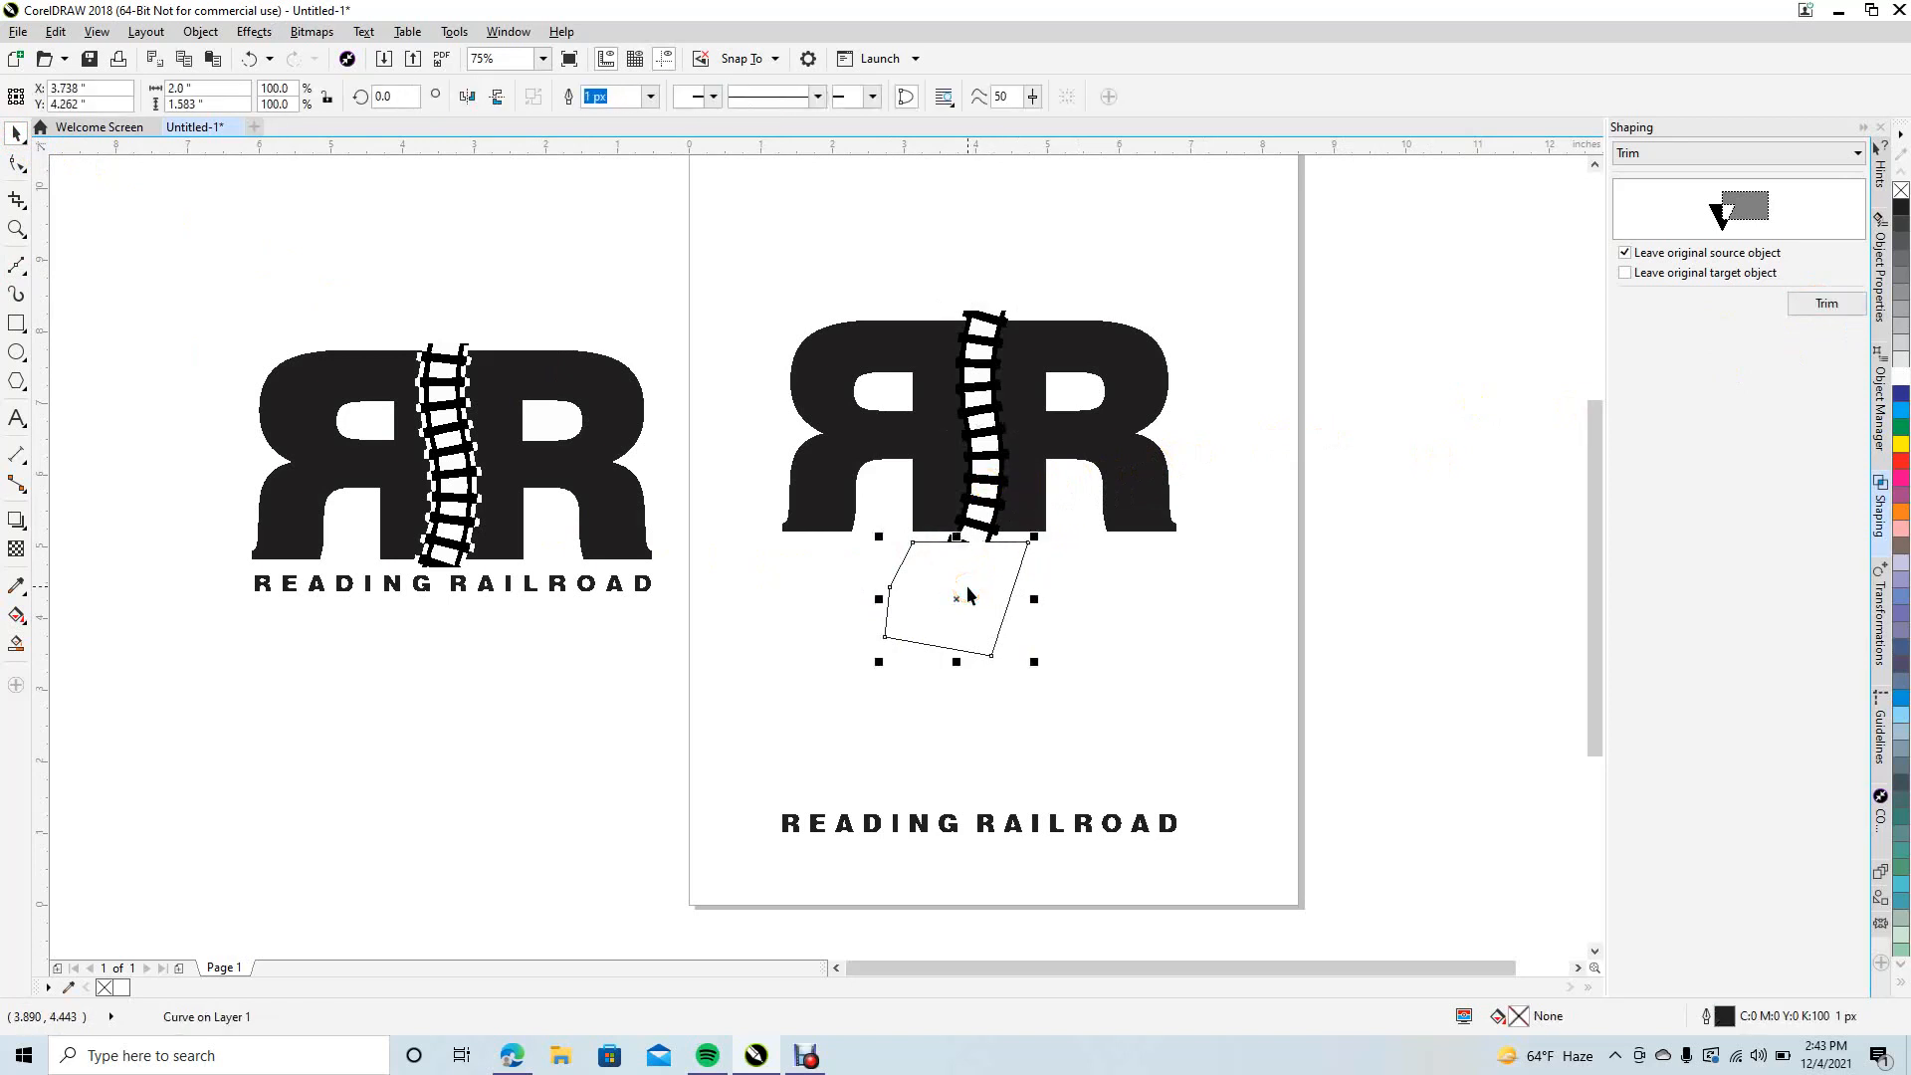
key(Delete)
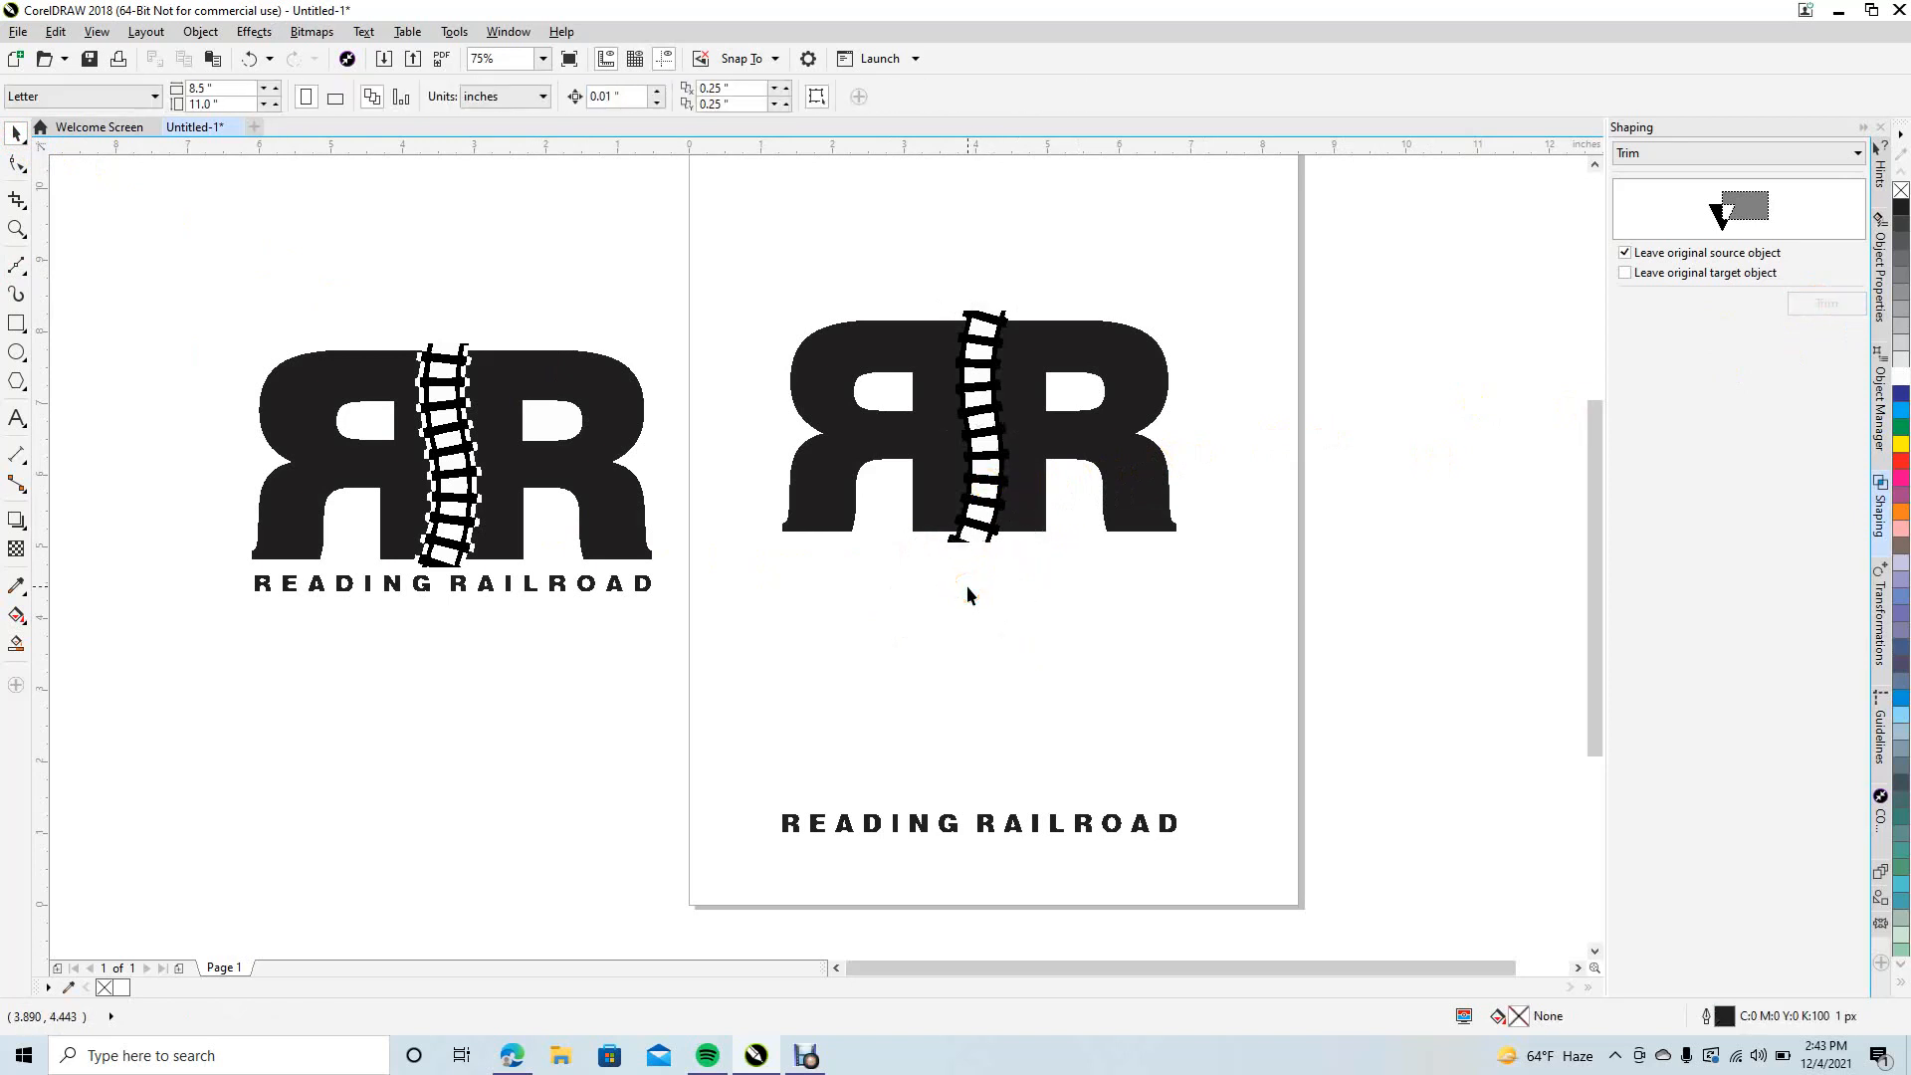
- Switch the double-R artwork to Wireframe view and break its curve apart into separate pieces
click(895, 441)
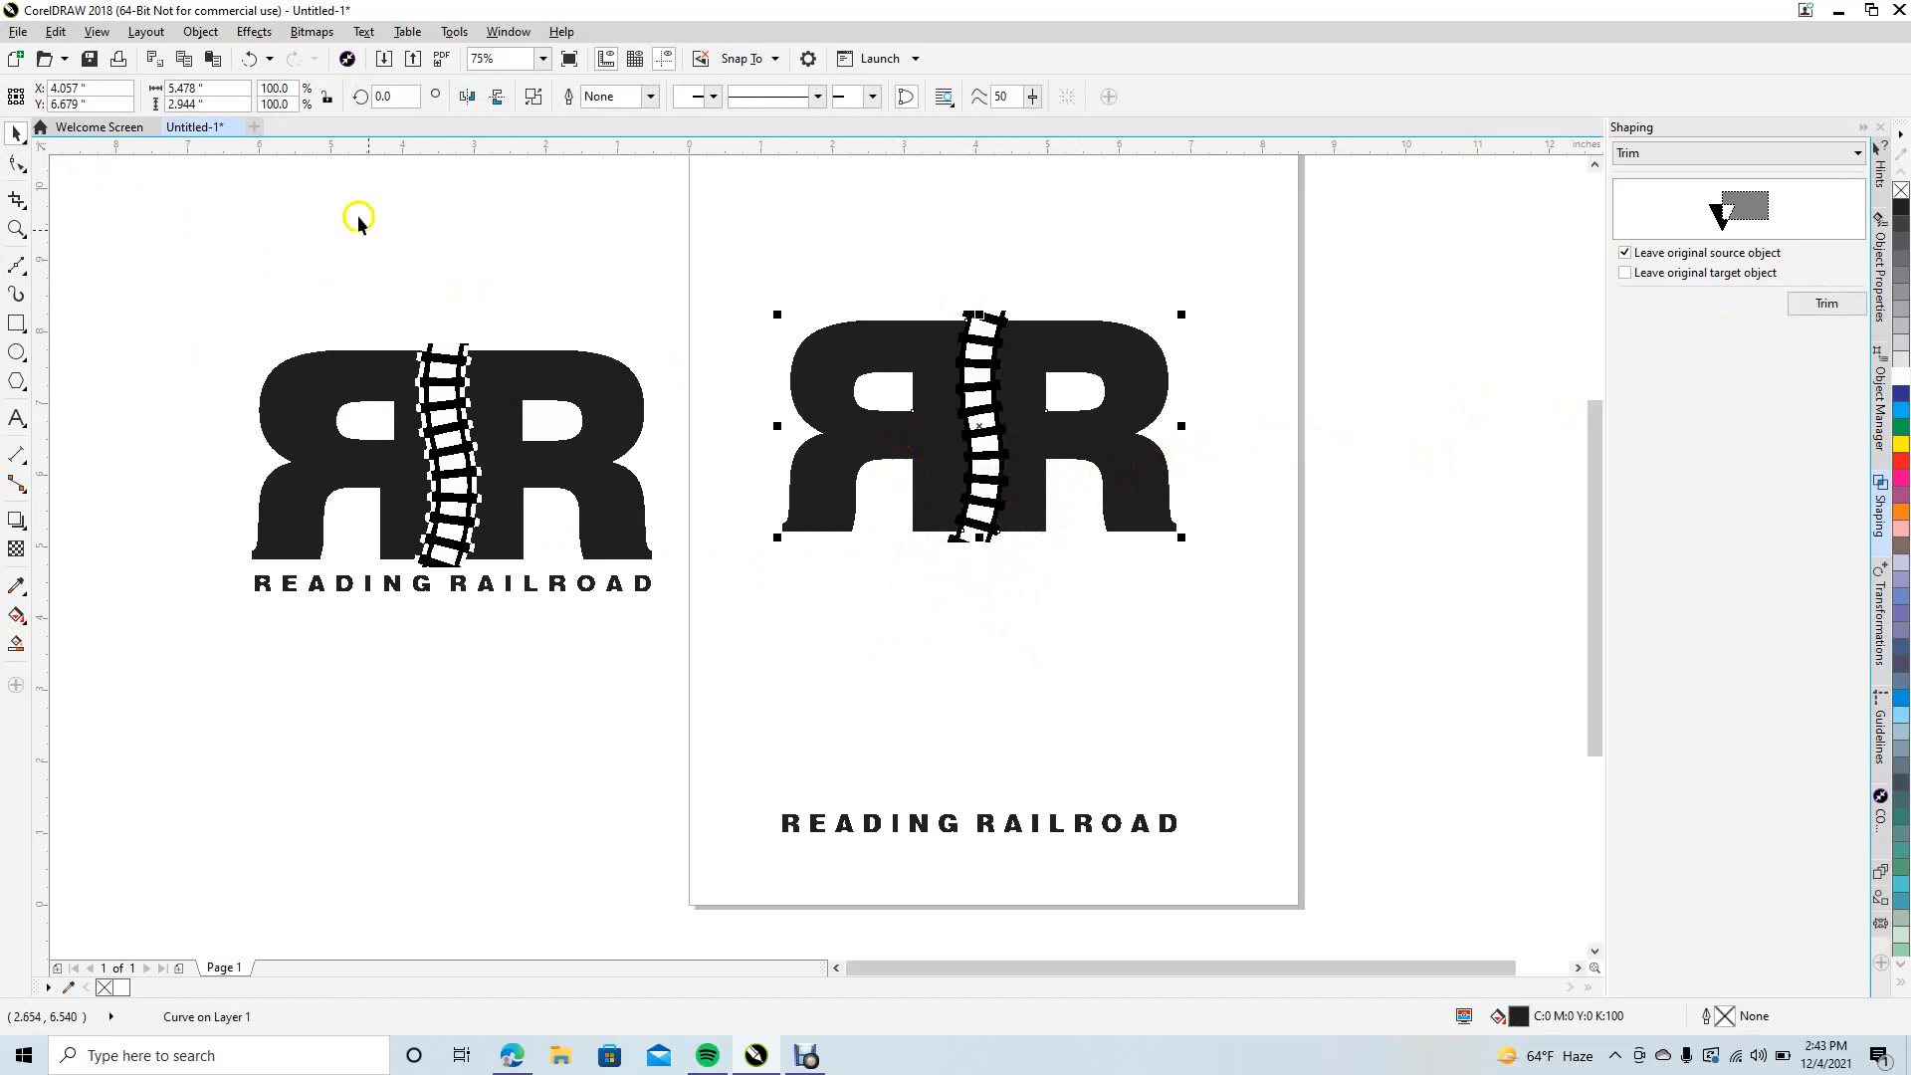
click(100, 32)
click(130, 77)
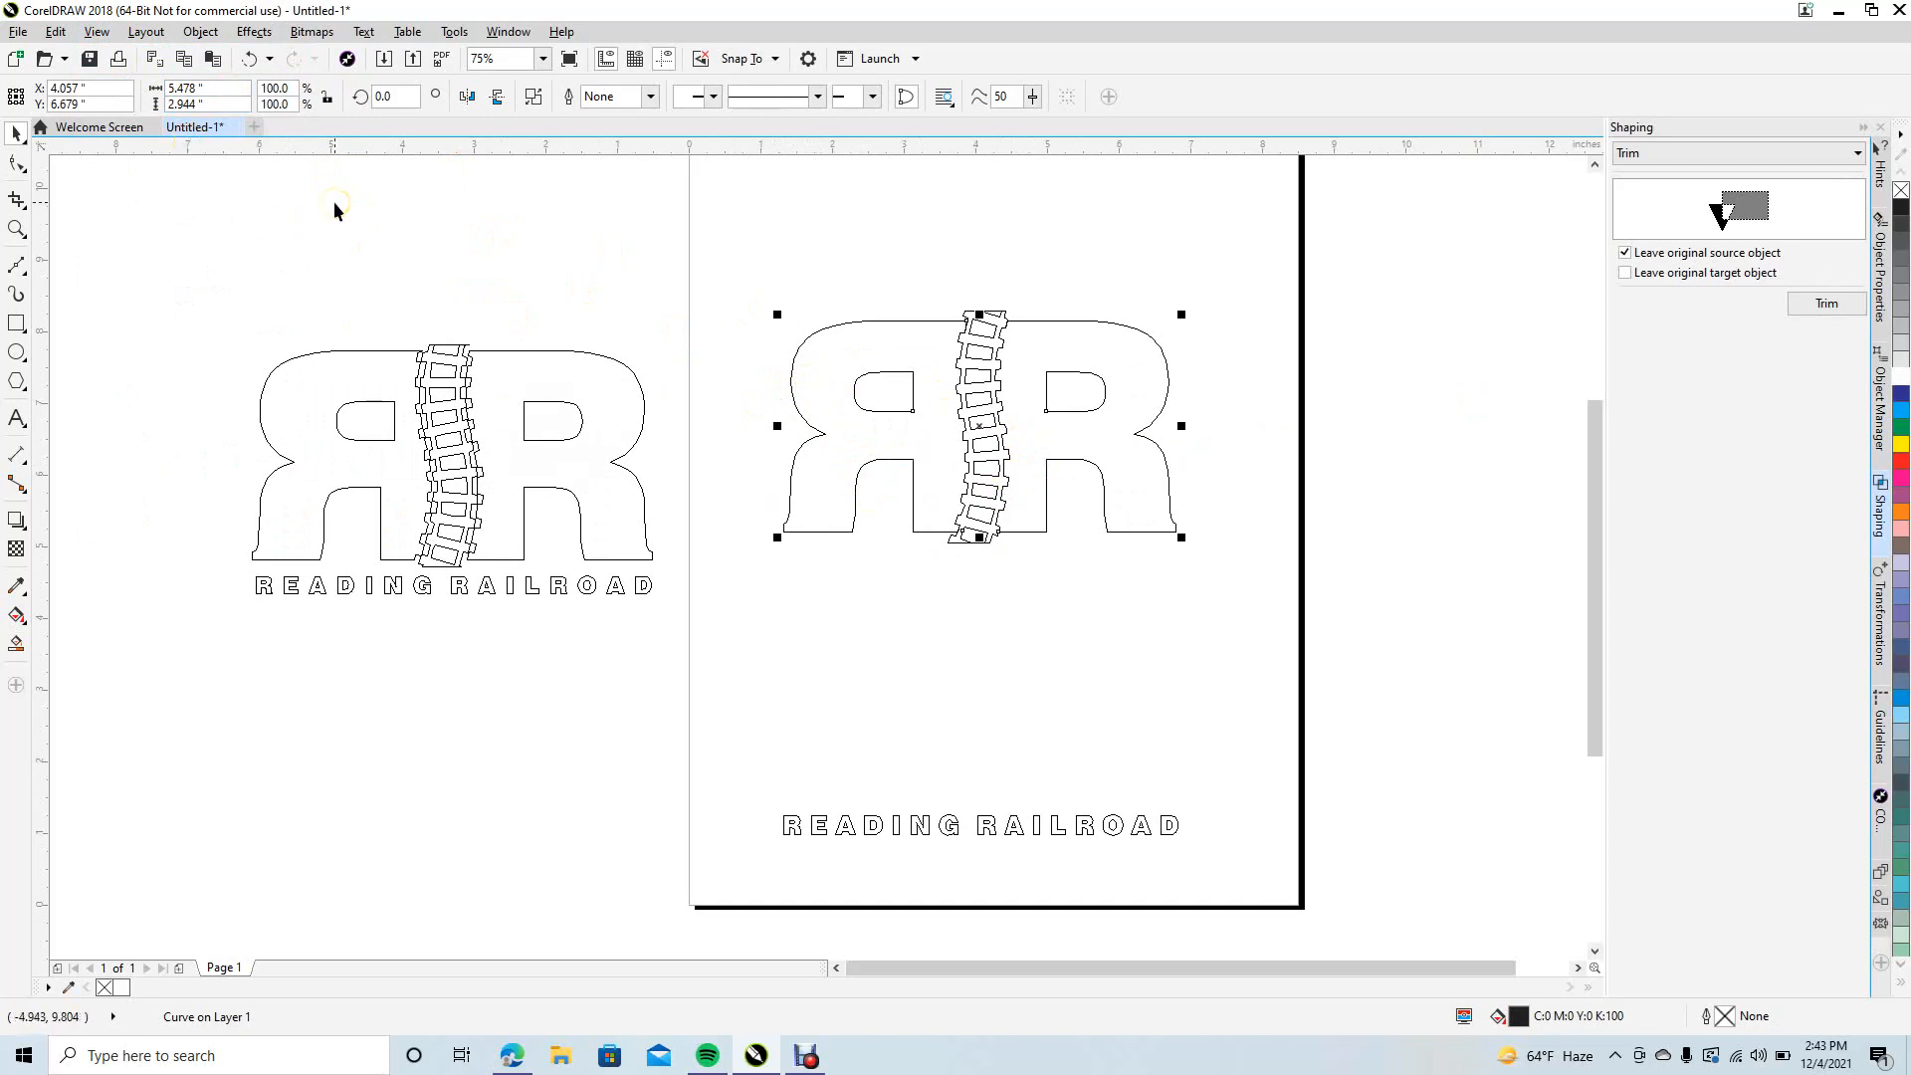
click(200, 32)
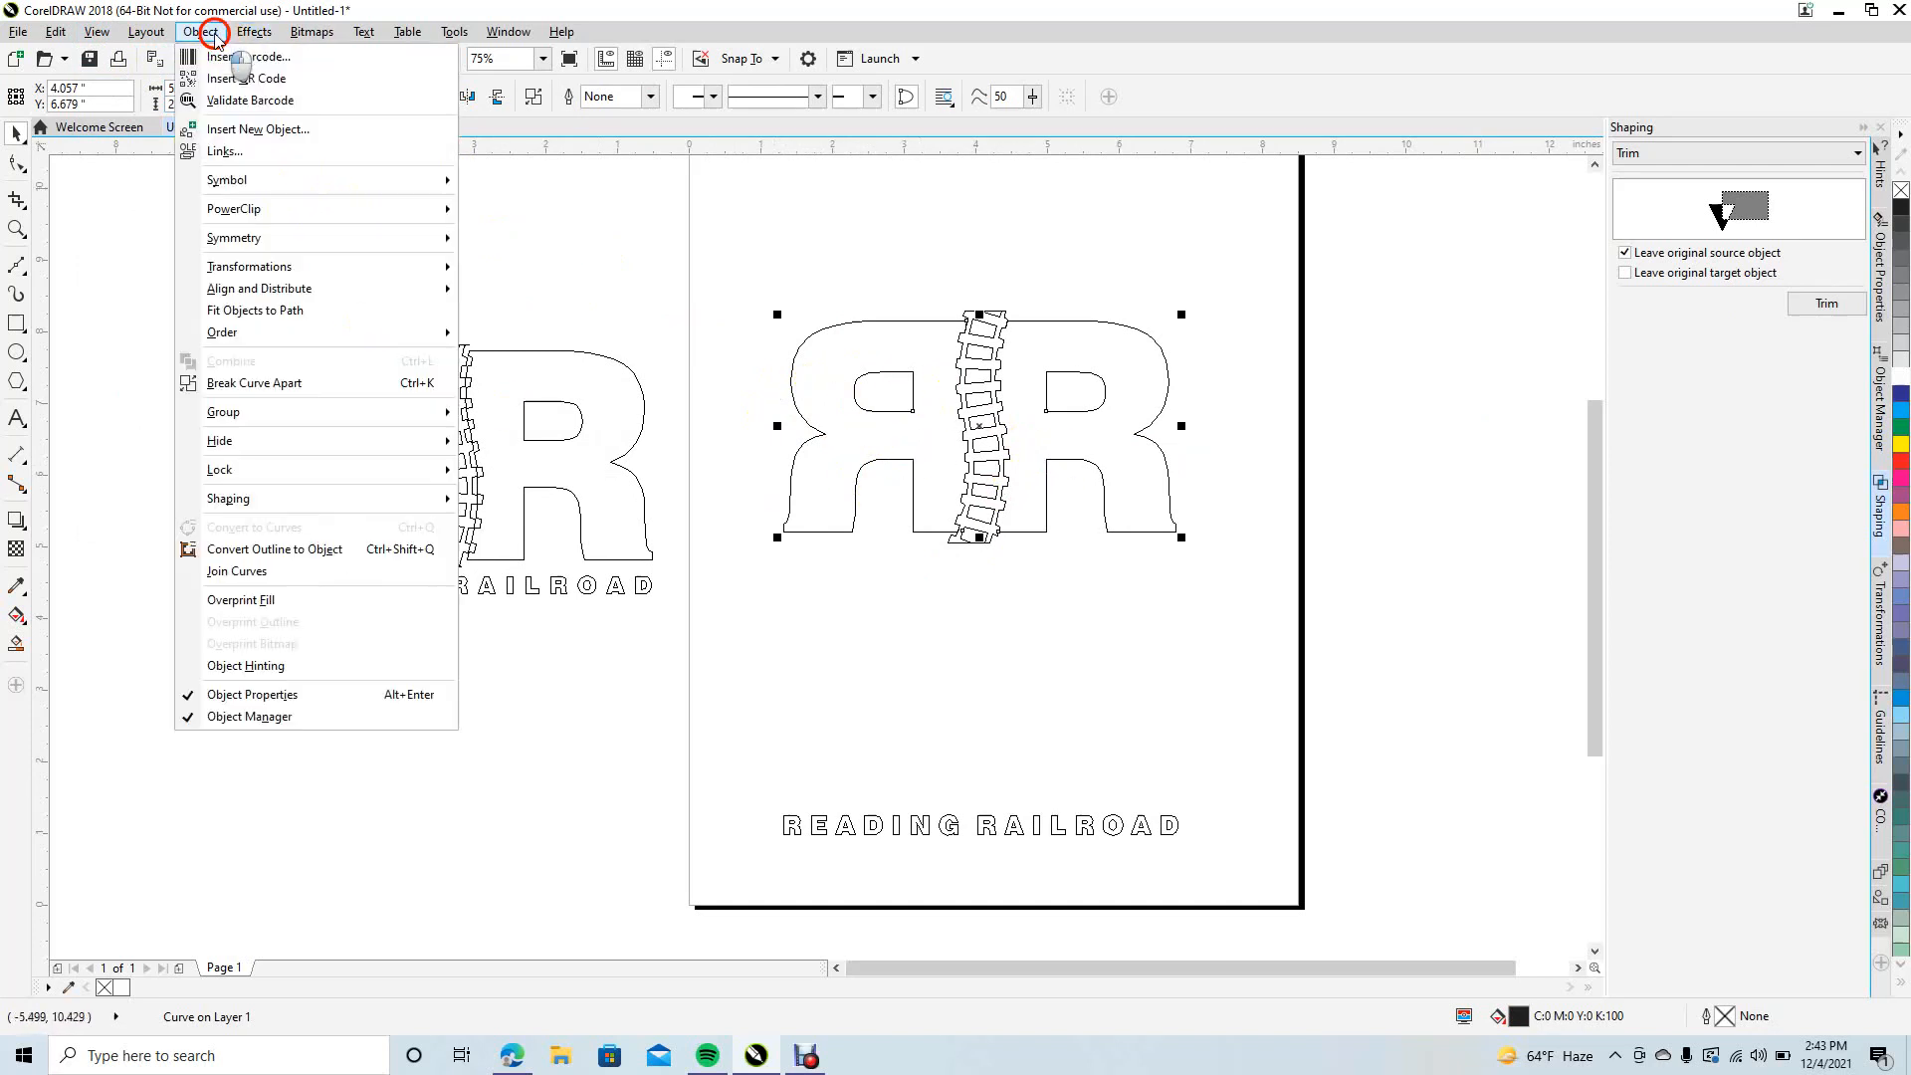
mouse_move(313, 450)
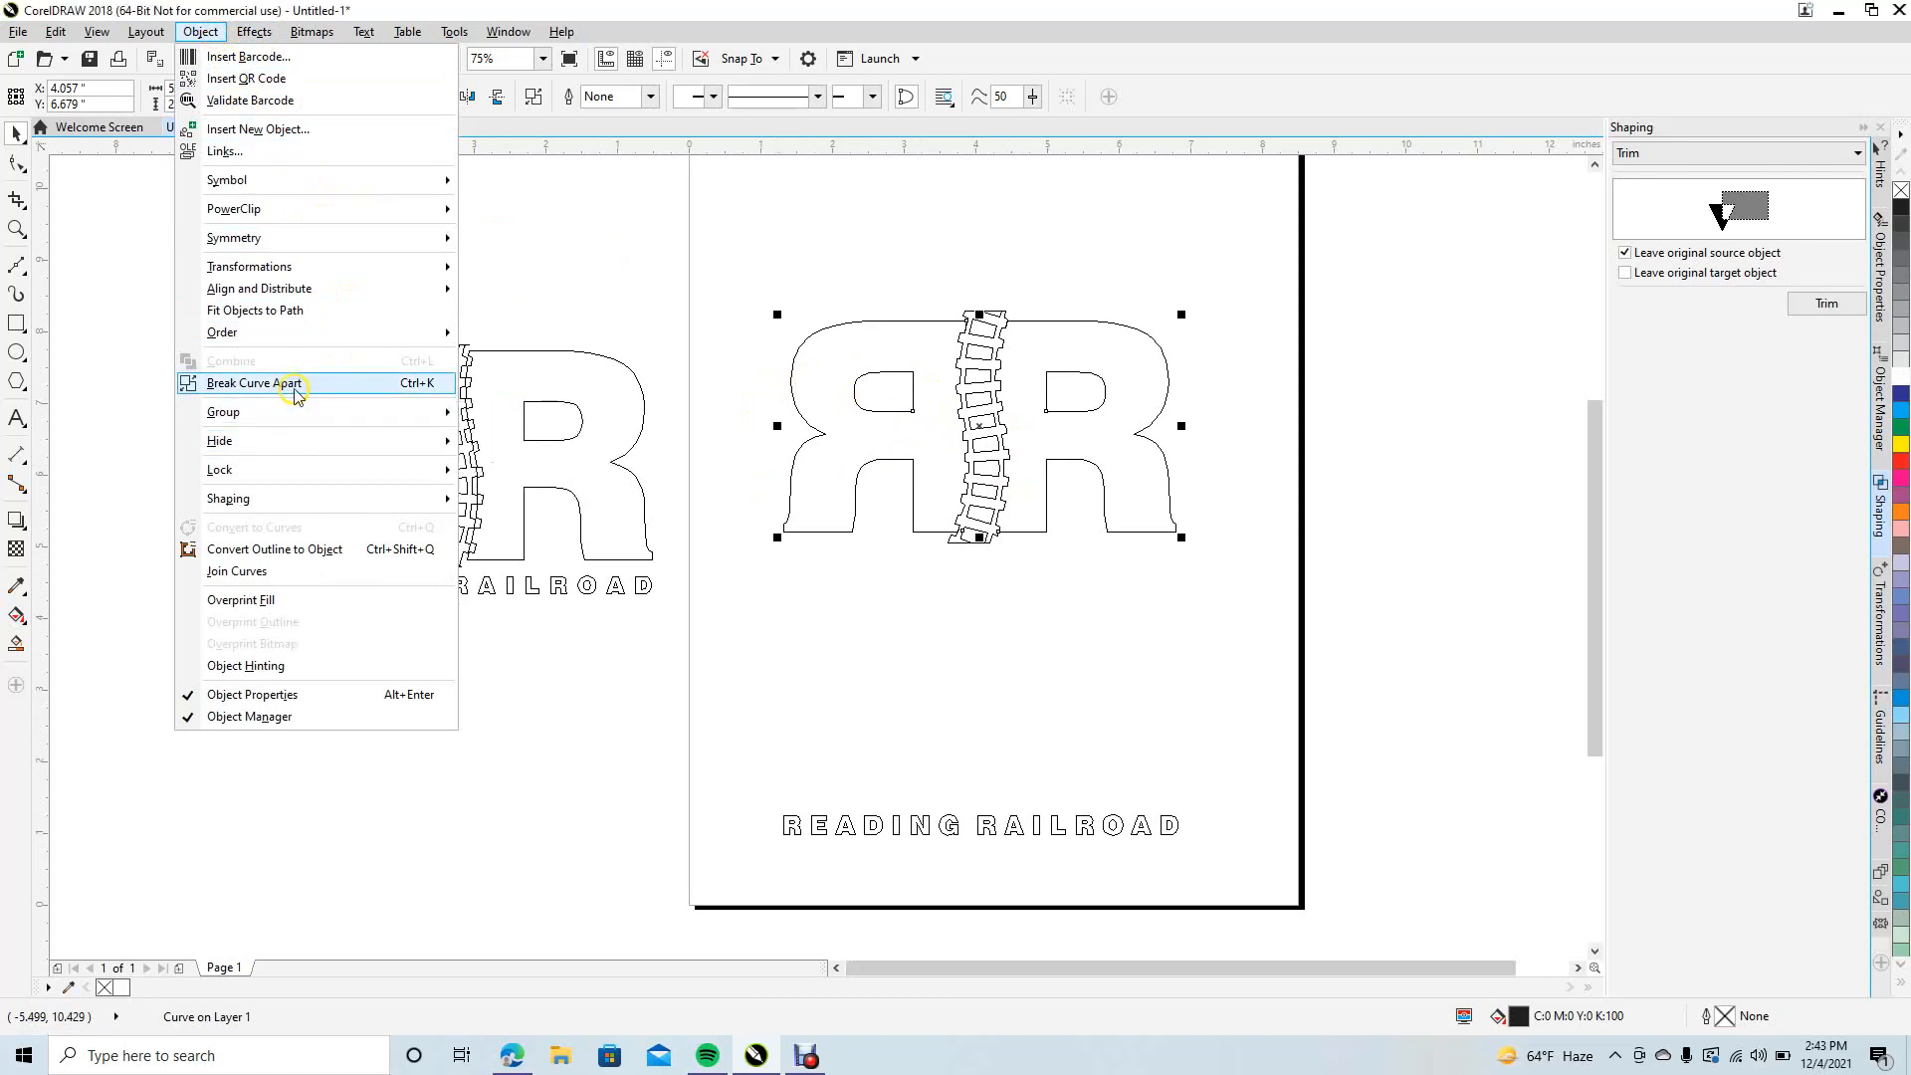
click(294, 396)
click(846, 219)
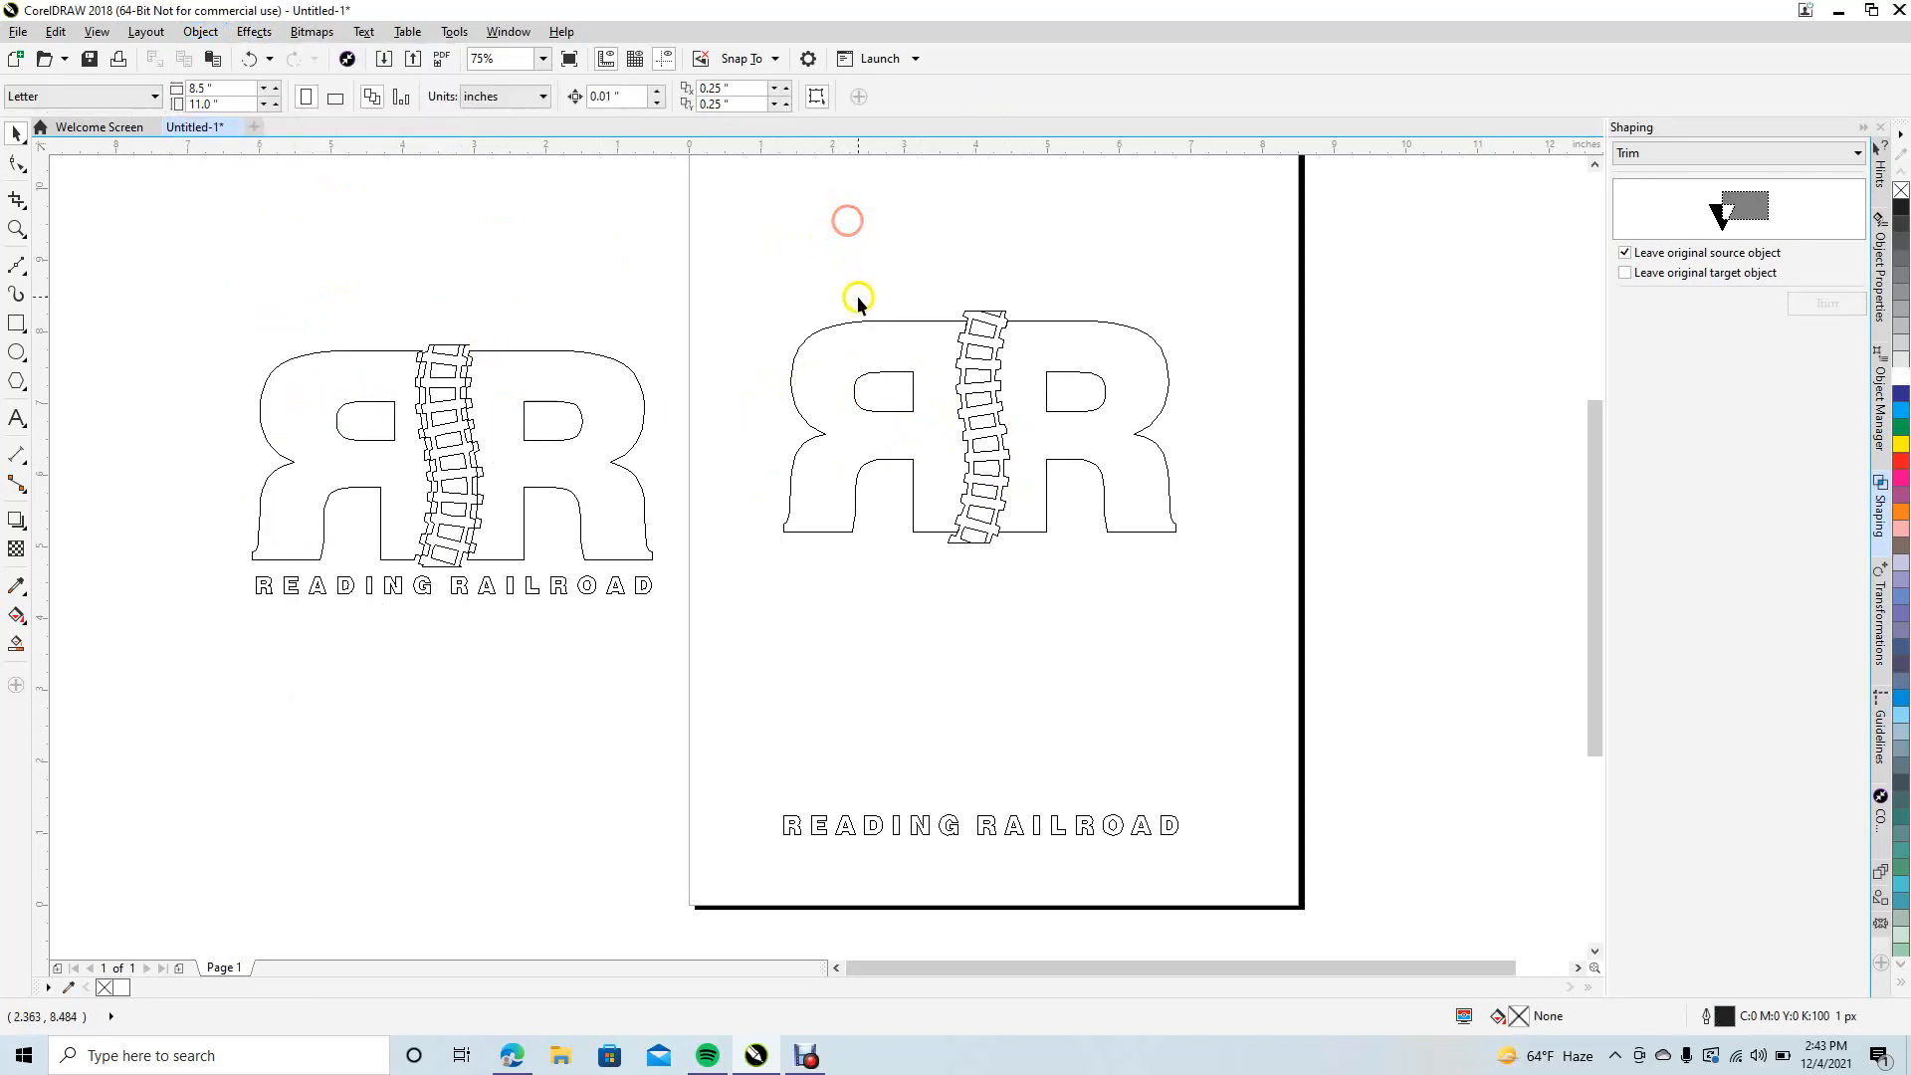
- Nudge the mirrored R together with its inner opening 0.07 inches to the left
drag(843, 364, 798, 364)
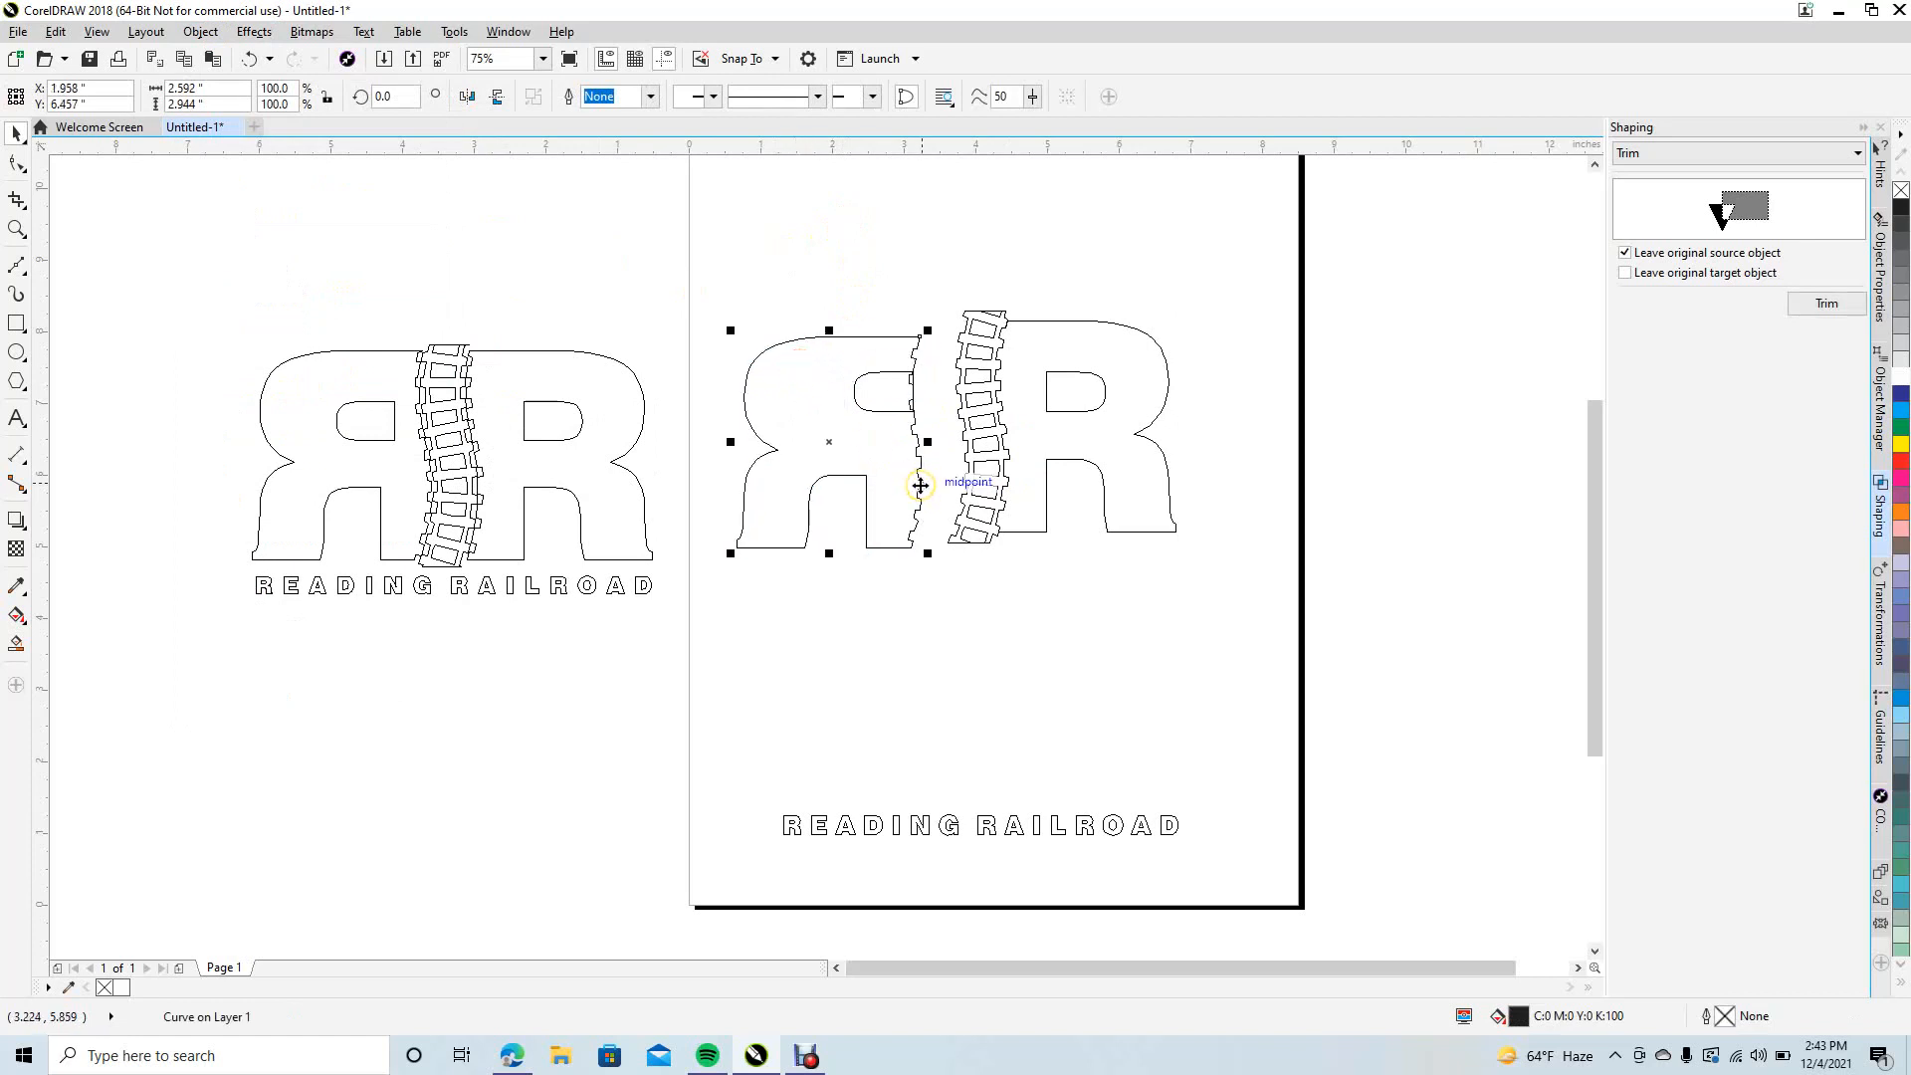
key(ctrl+z)
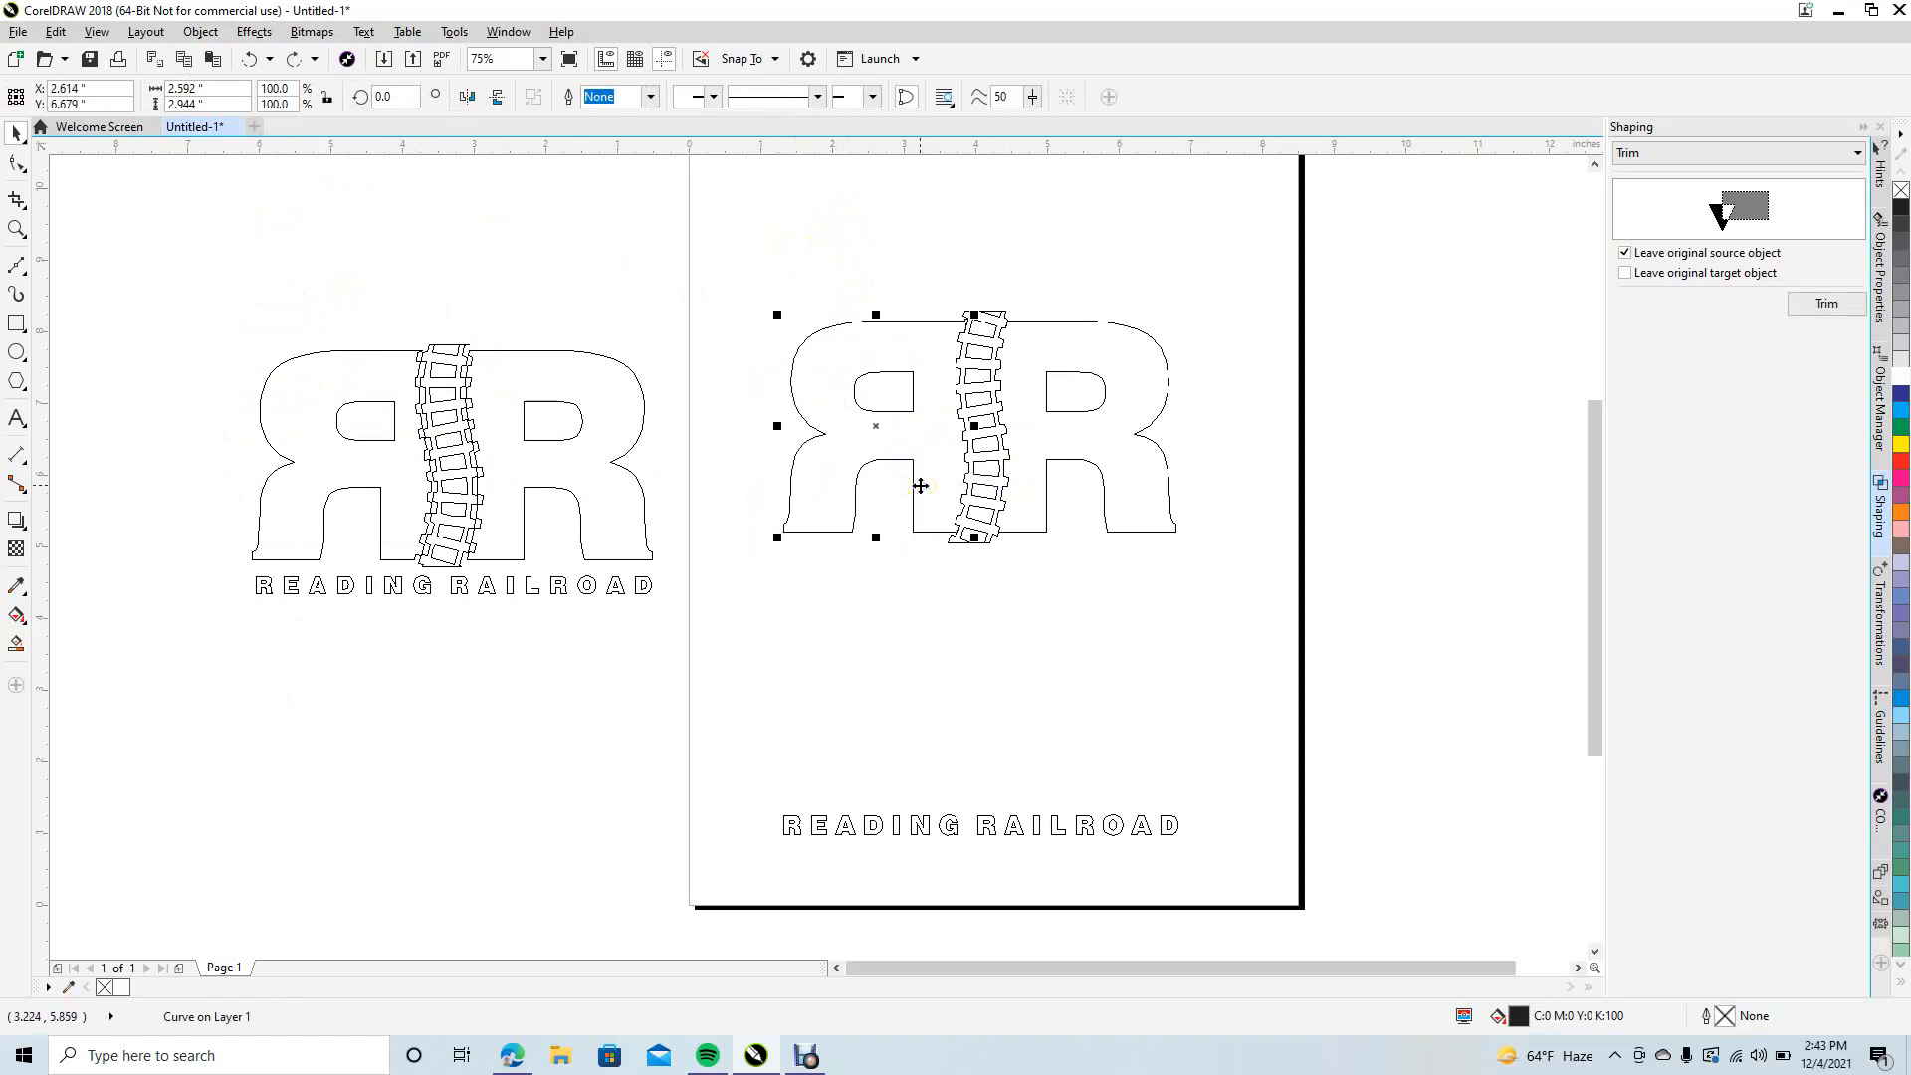
click(872, 379)
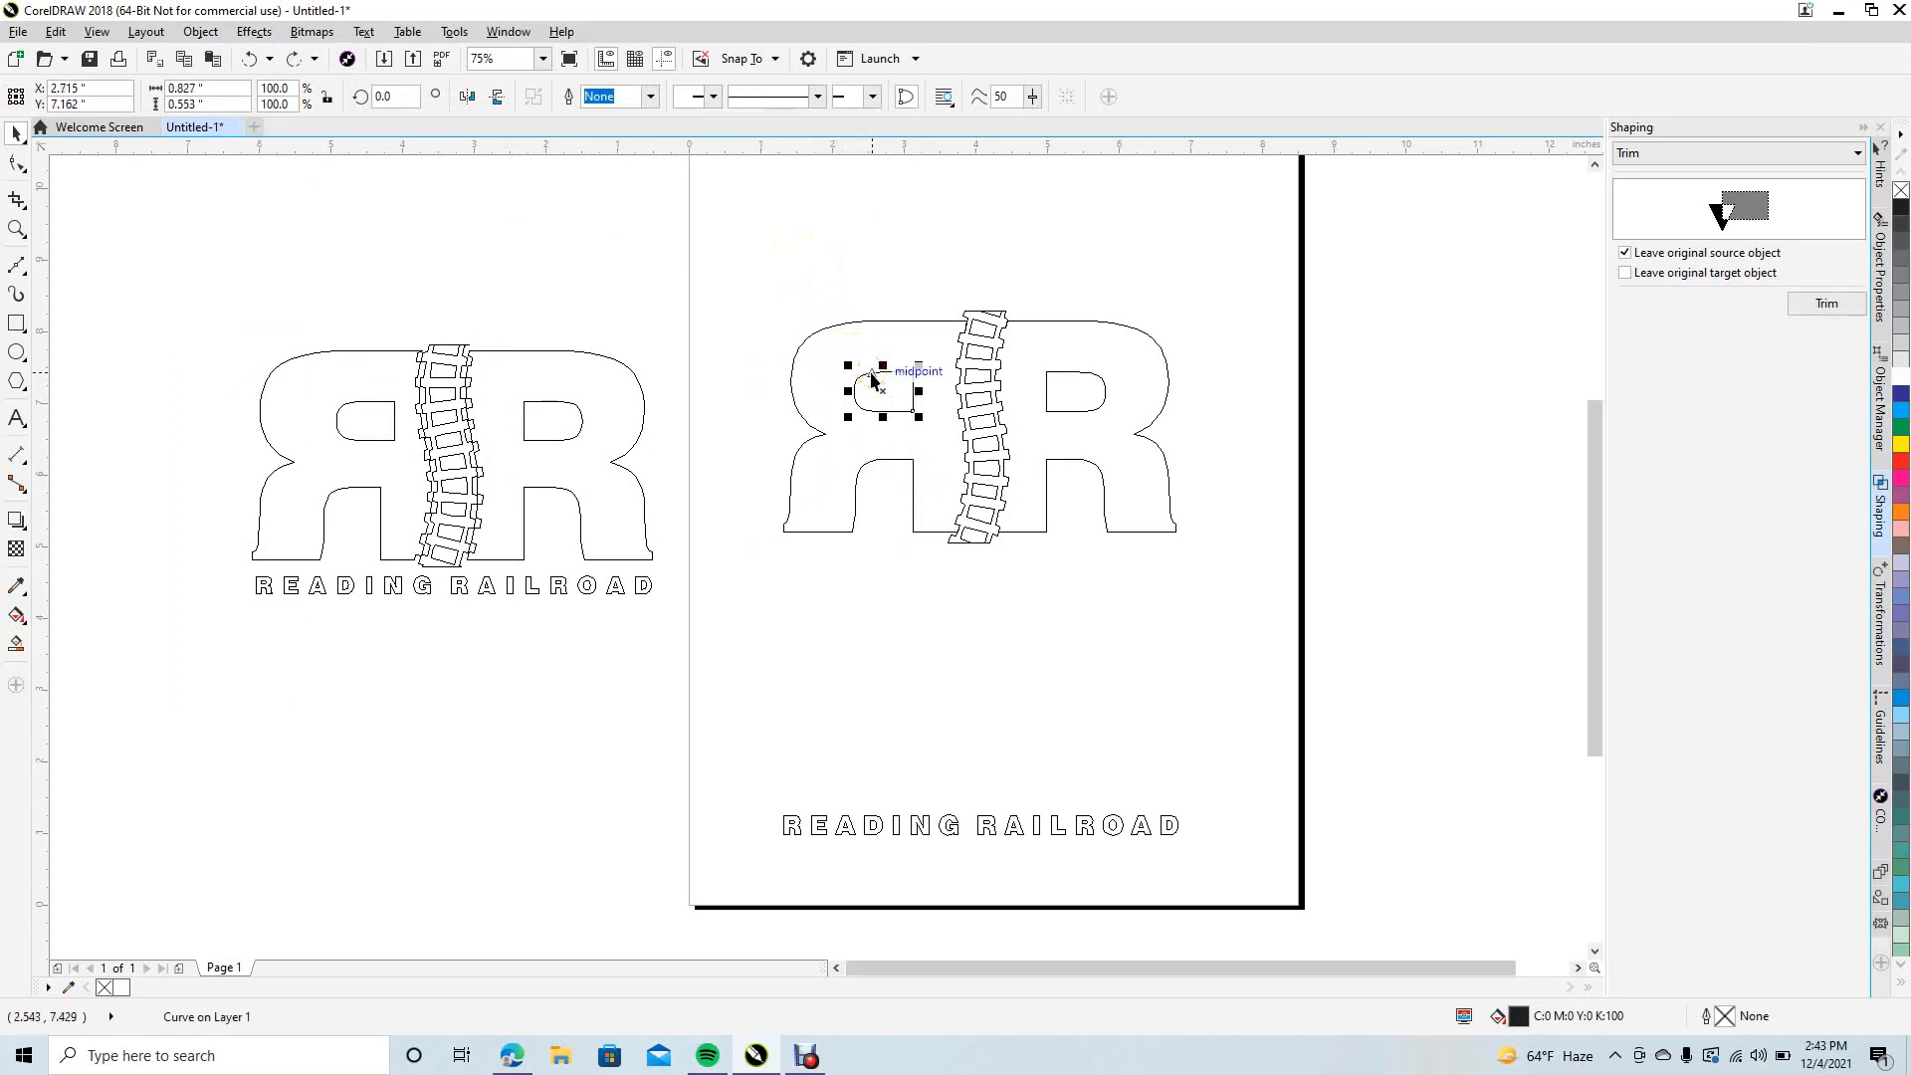
shift+click(793, 412)
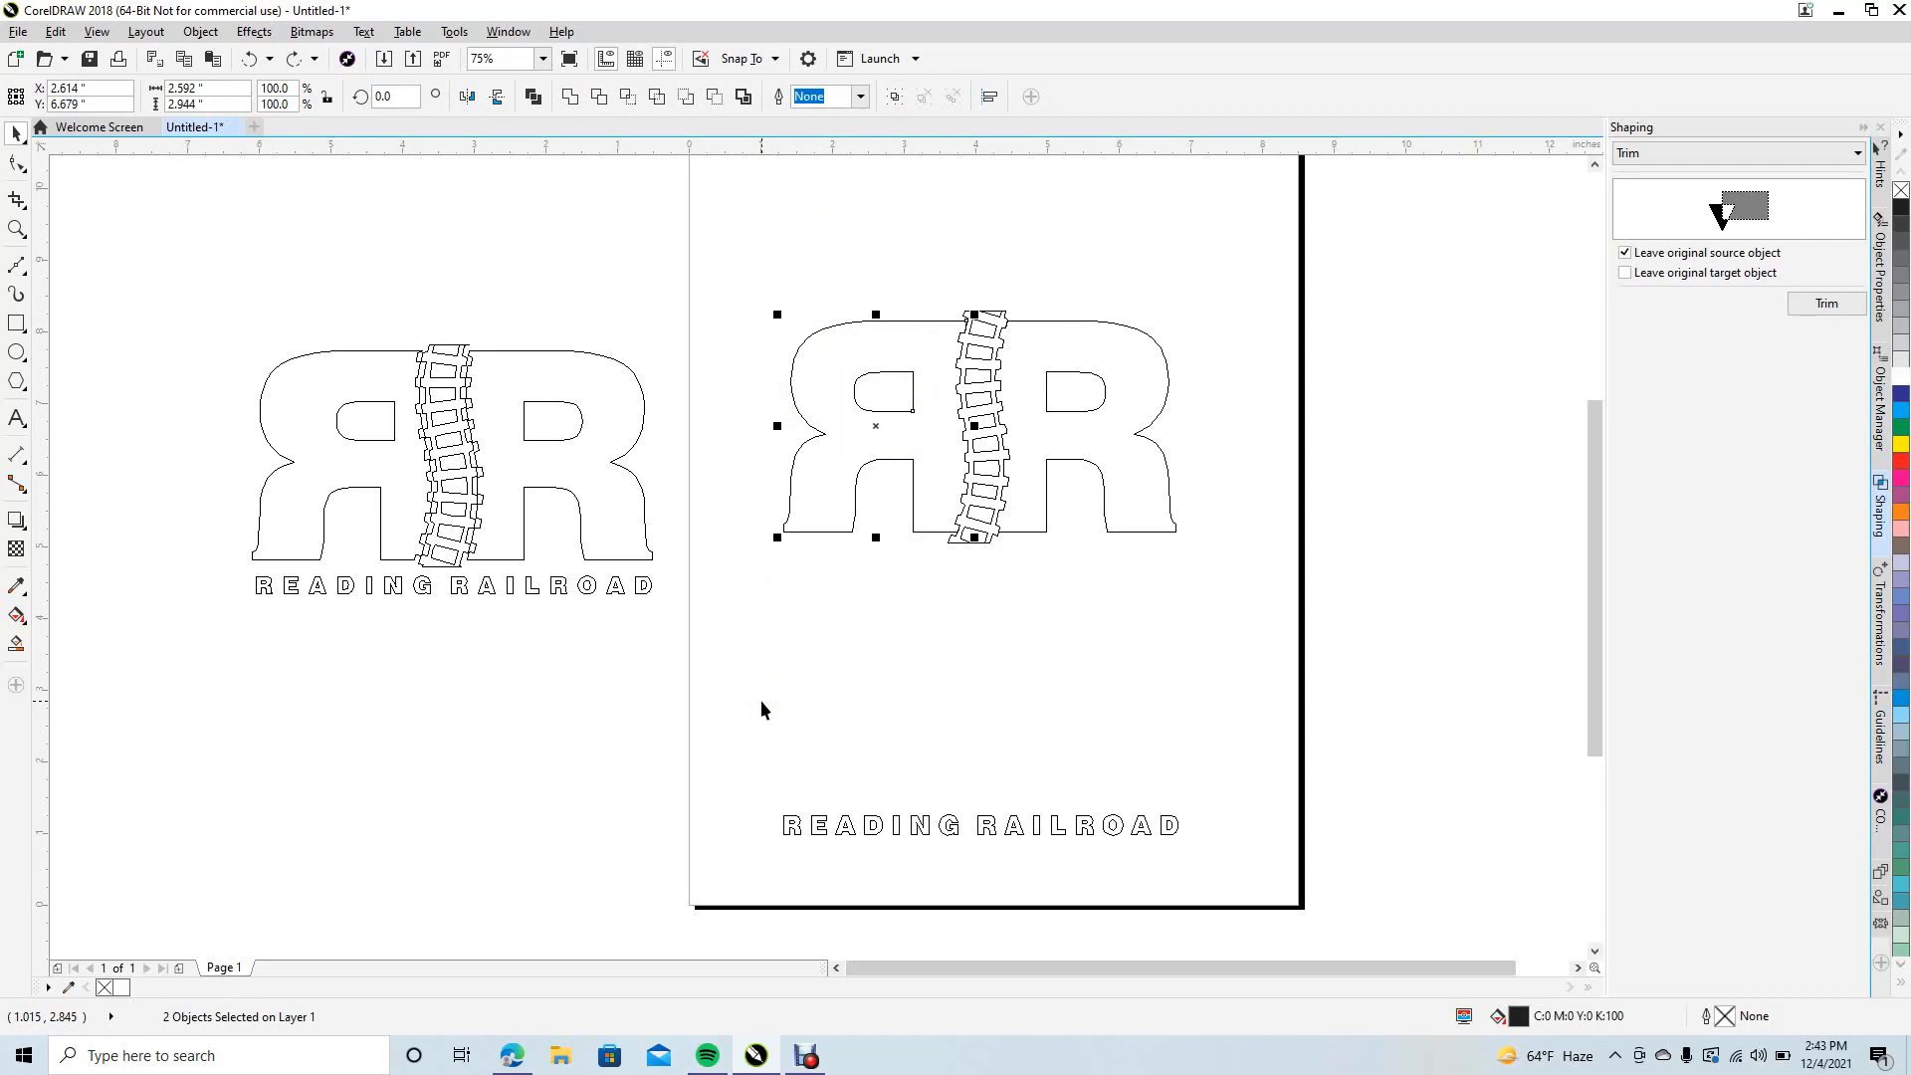
key(Left)
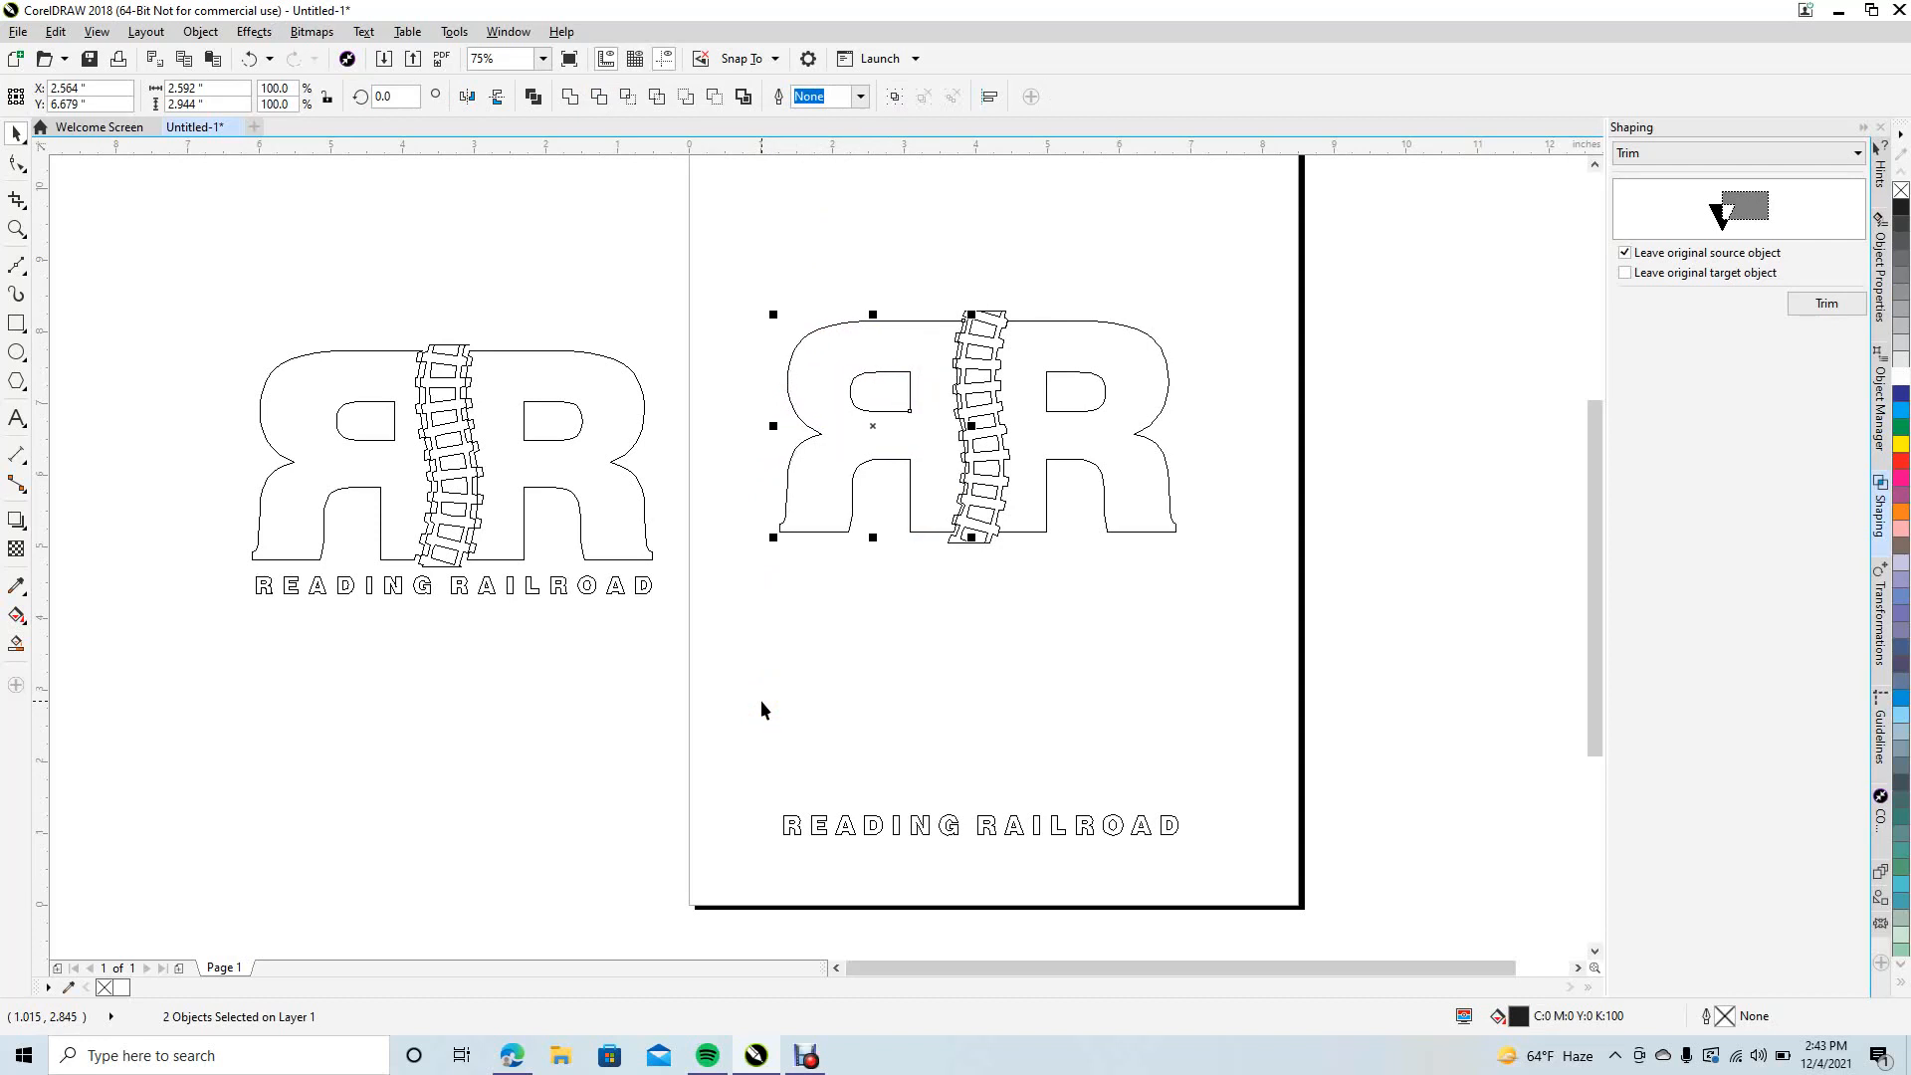
key(Left)
key(Left)
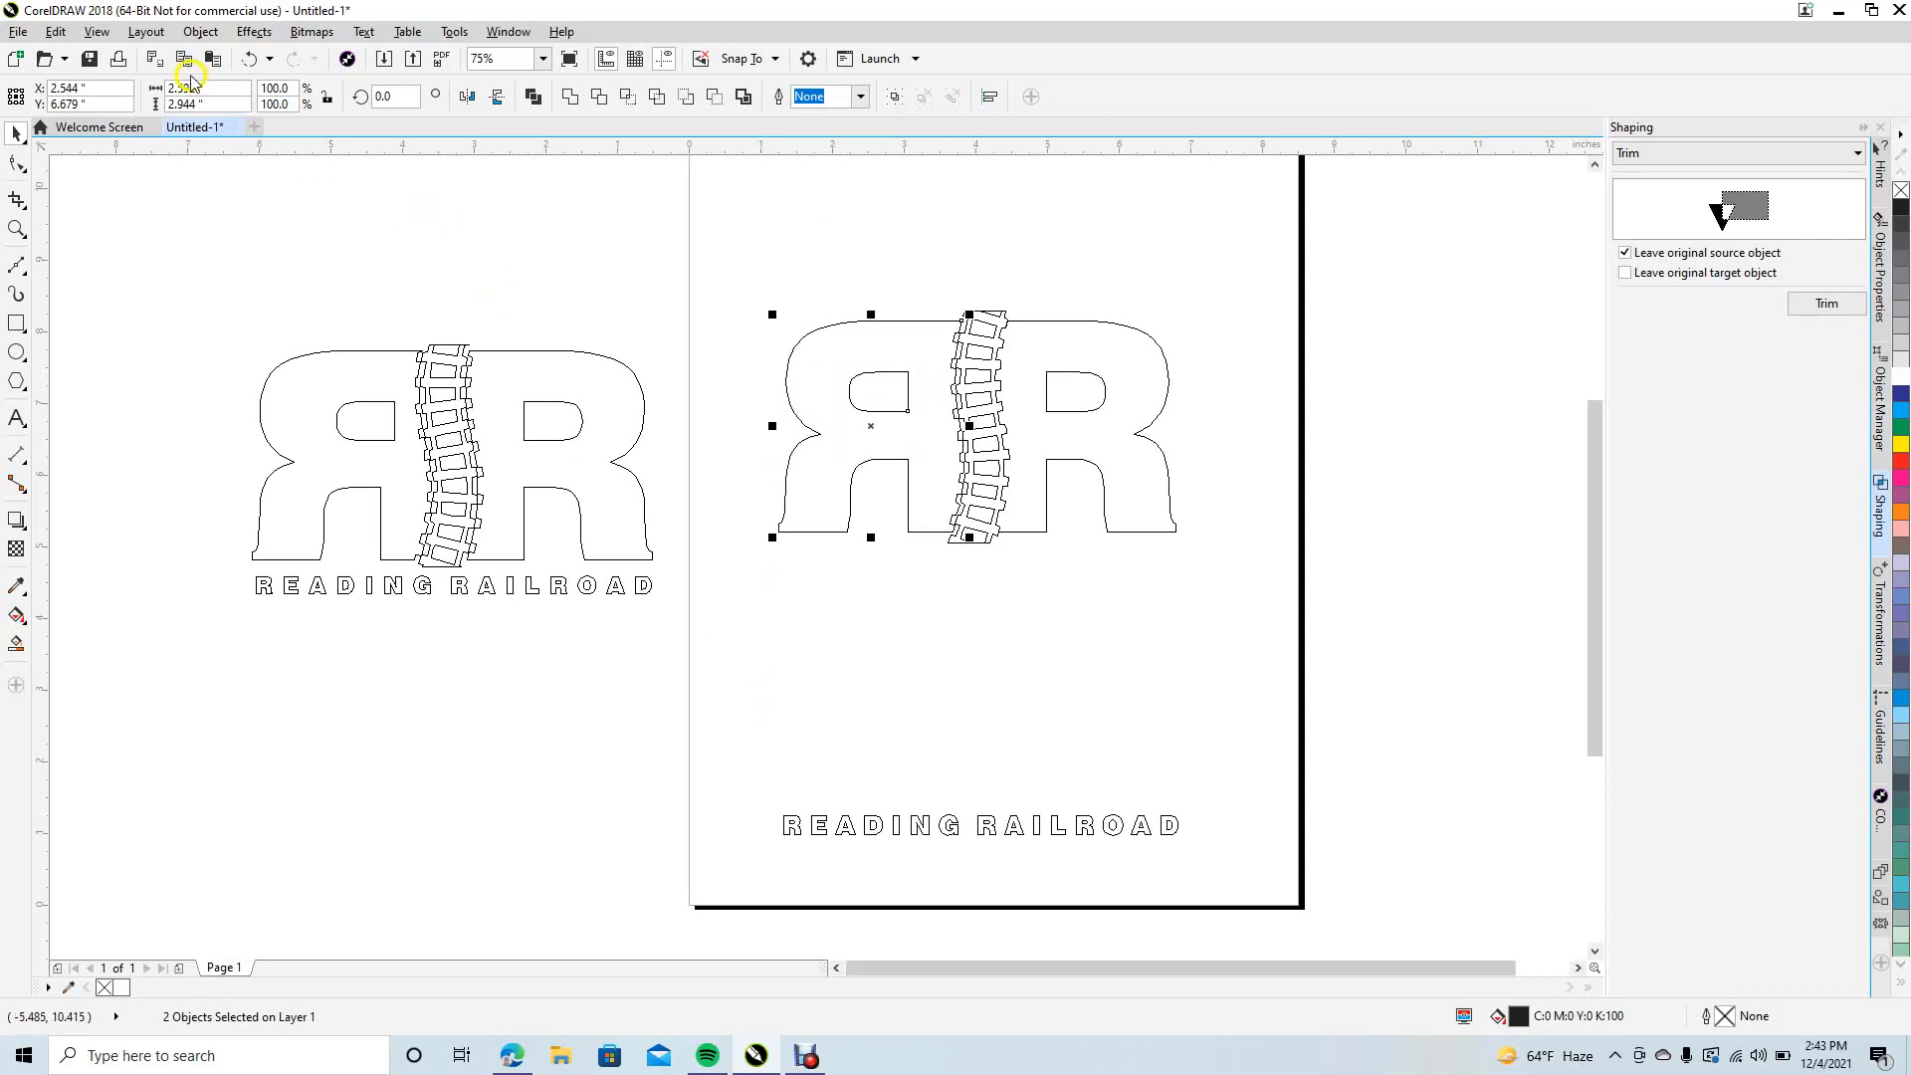
- Return the drawing to Normal view and clear the selection
click(96, 31)
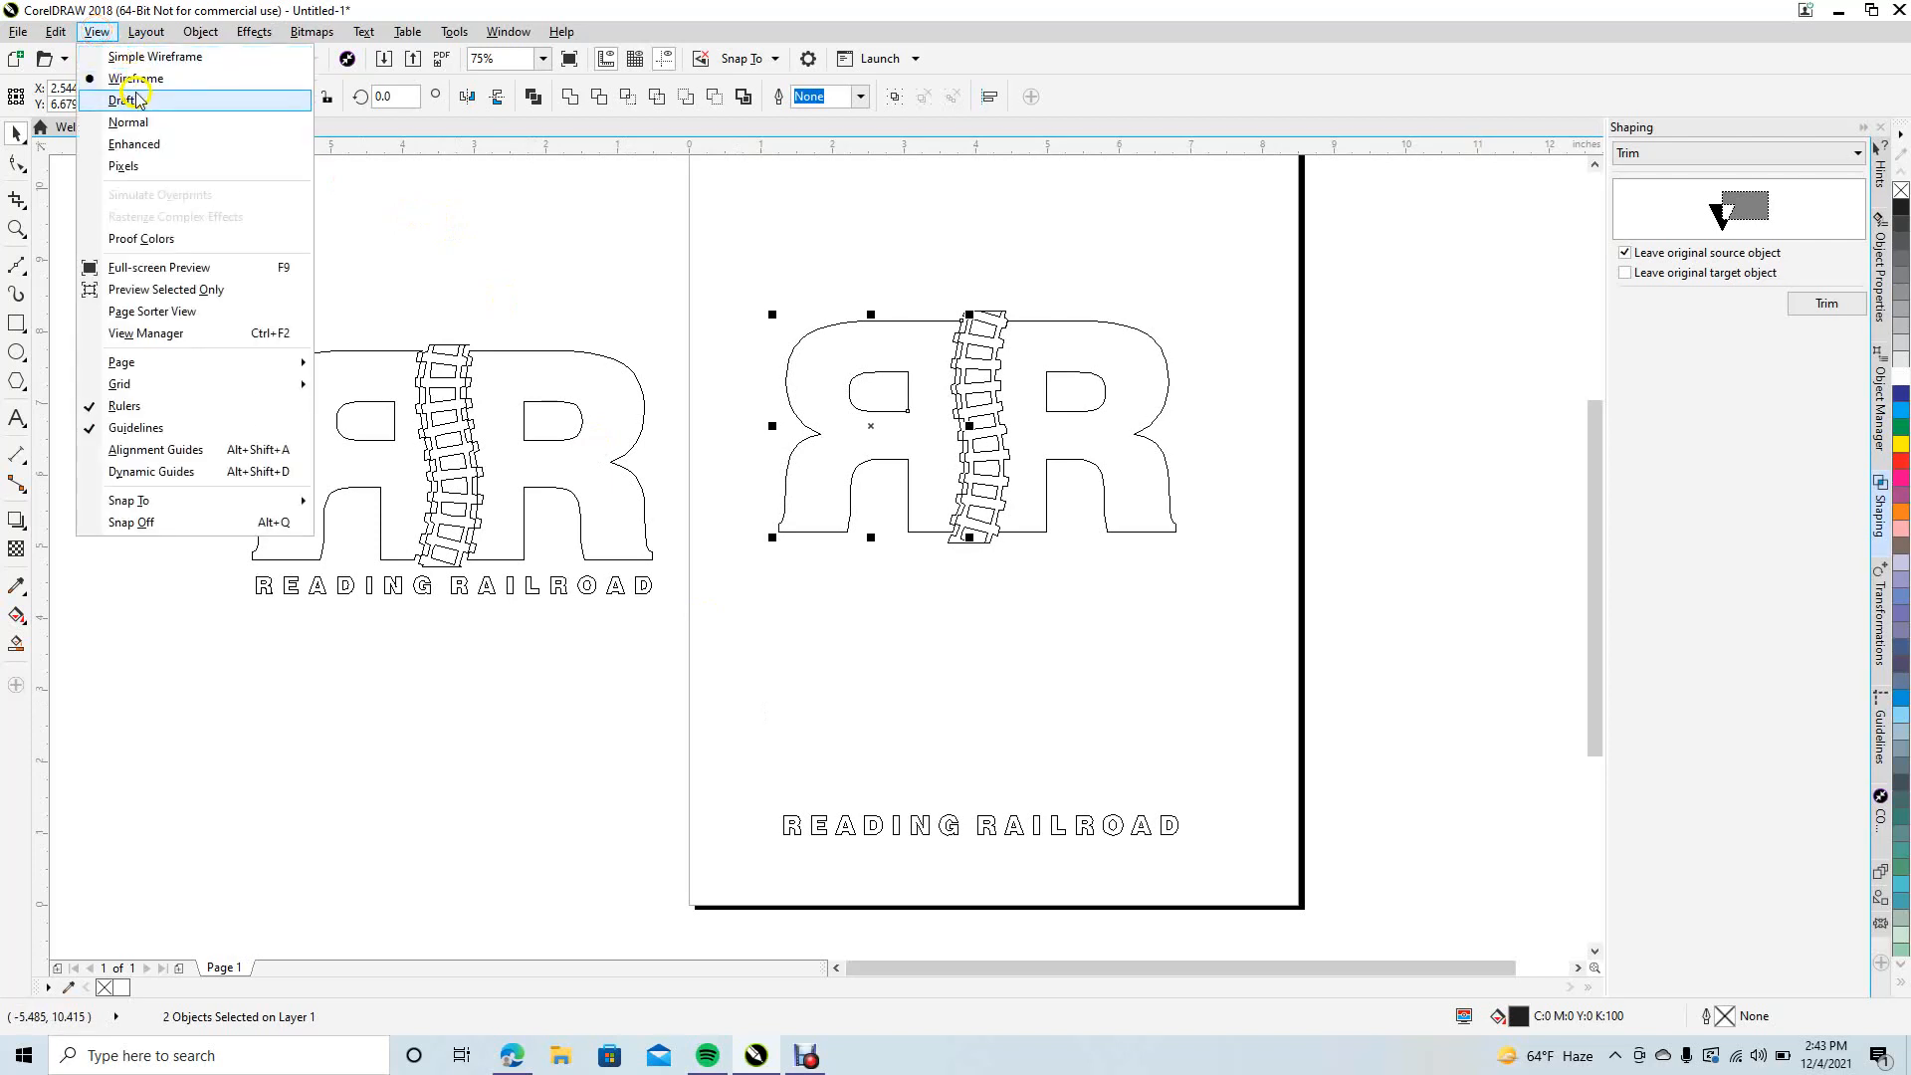
click(145, 123)
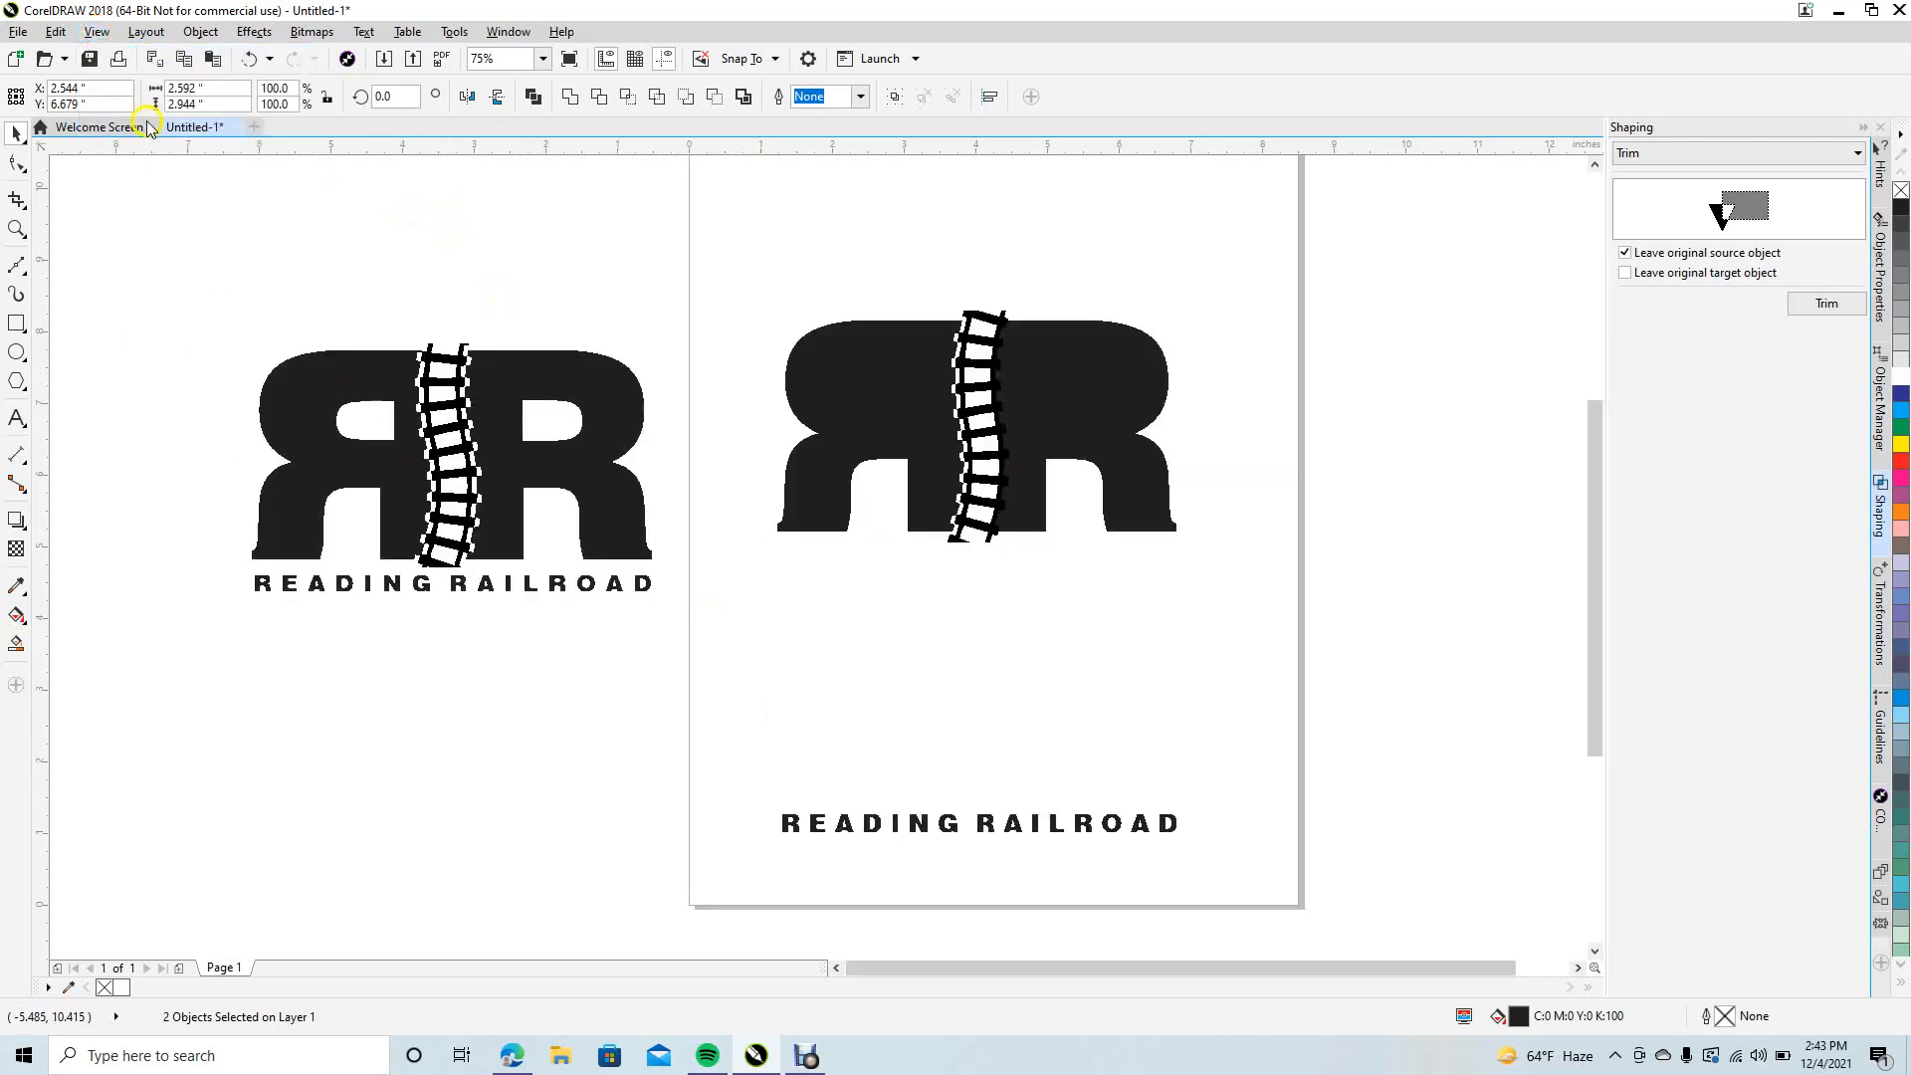
click(847, 183)
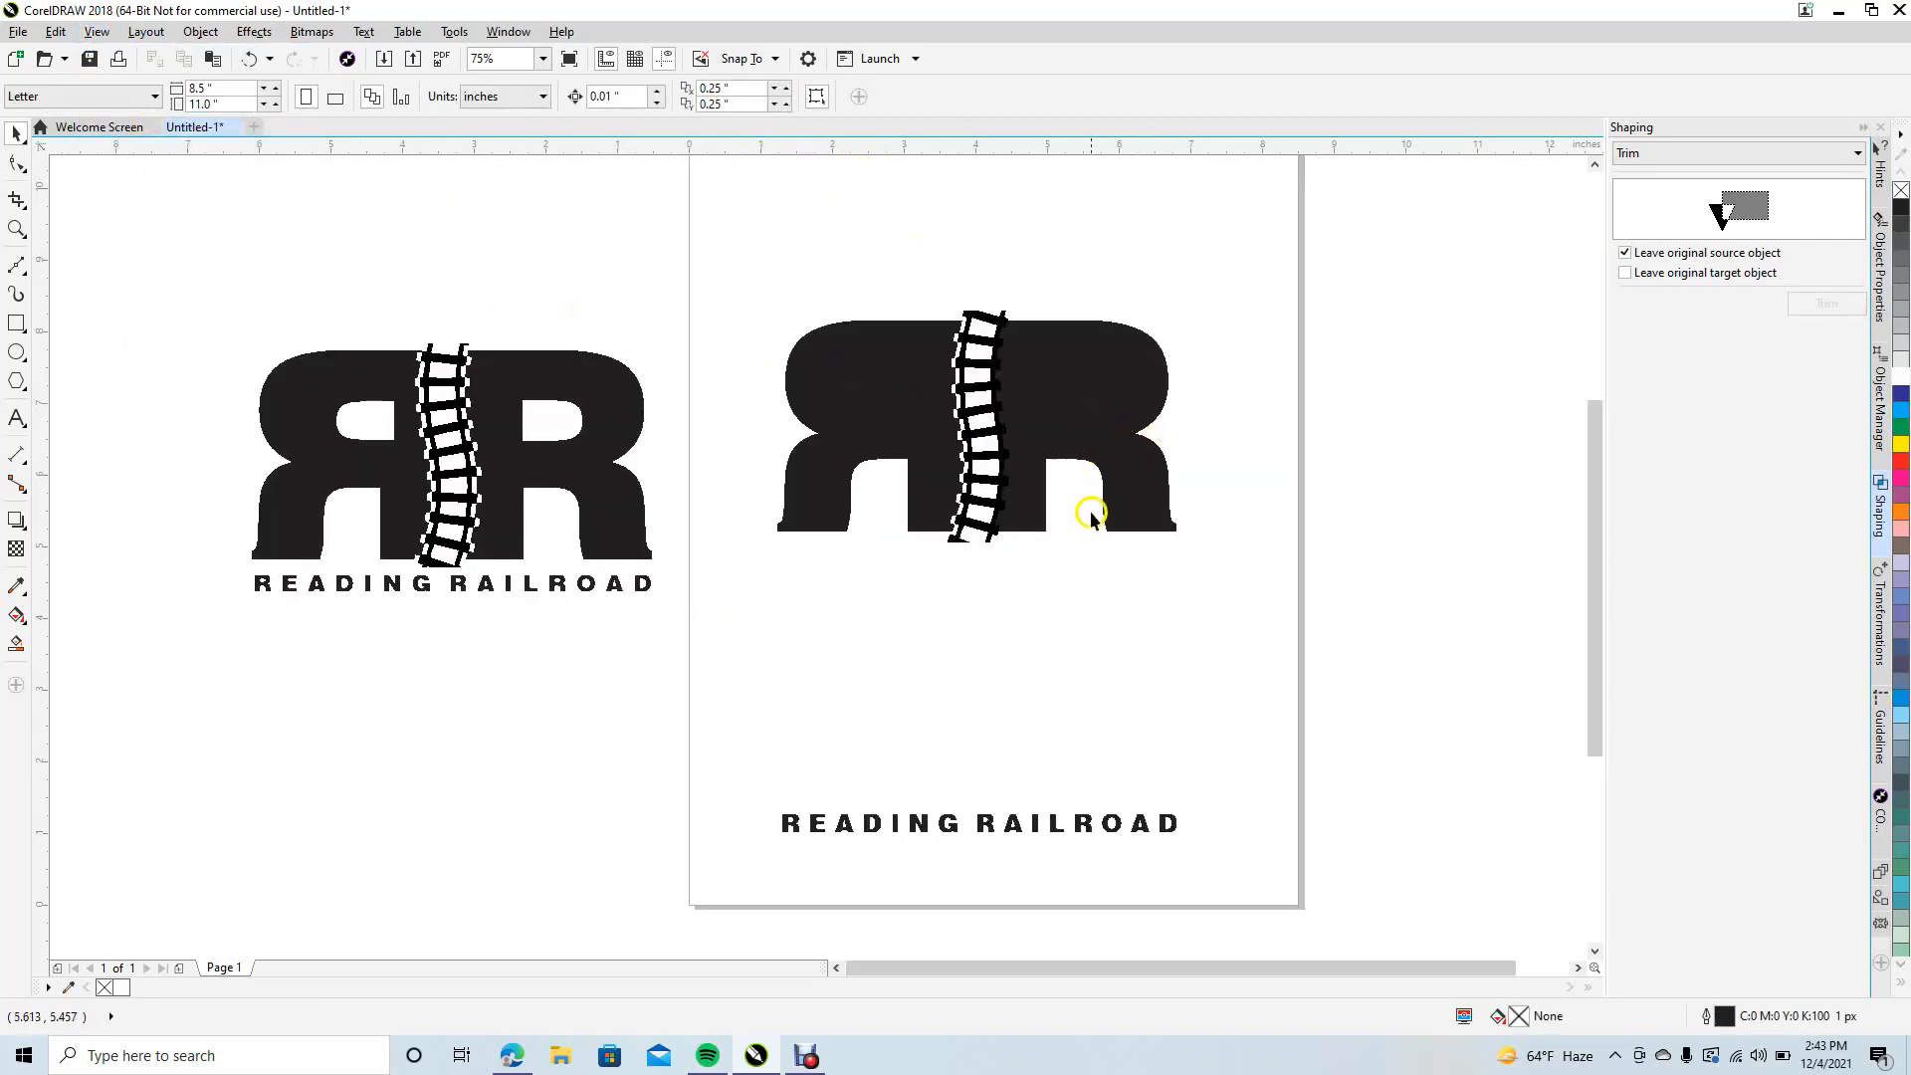
- Nudge the outer shape of the unmirrored R 0.07 inches to the right, away from the track
click(1076, 390)
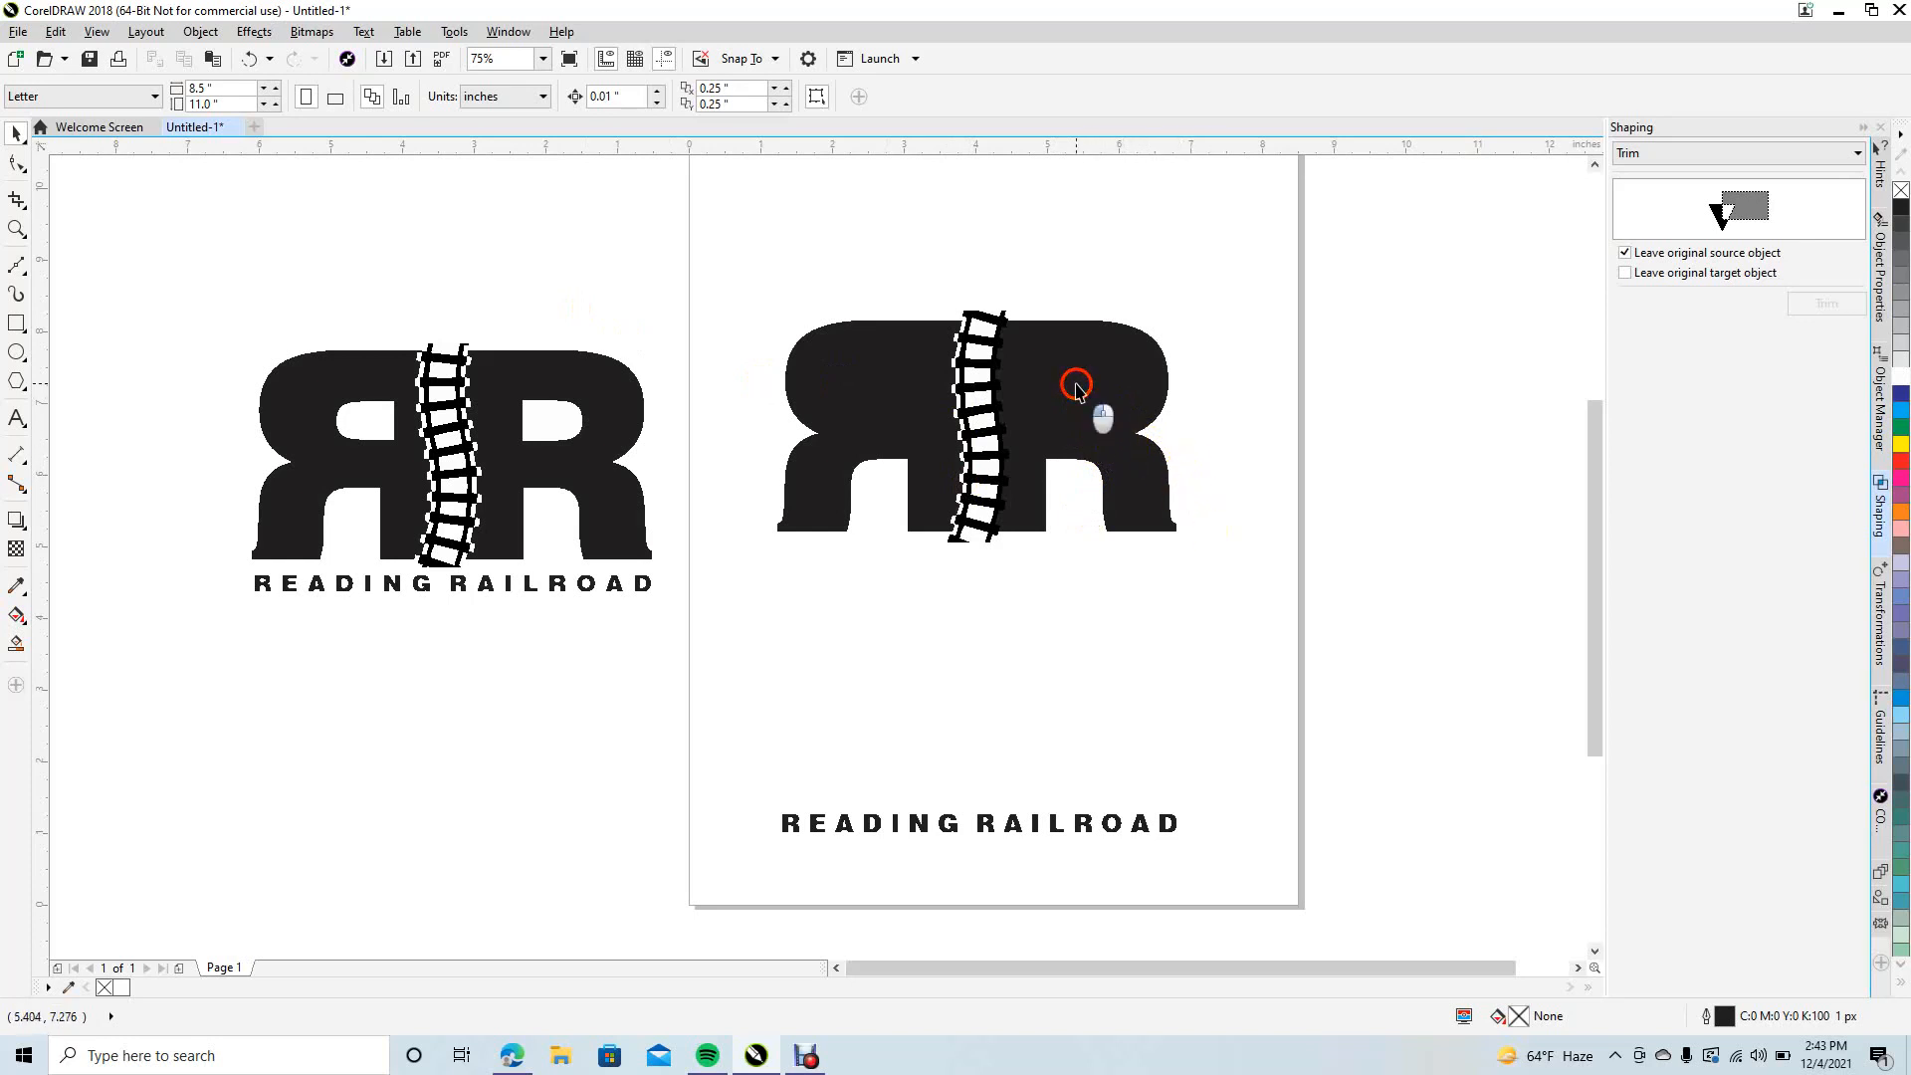
click(1163, 400)
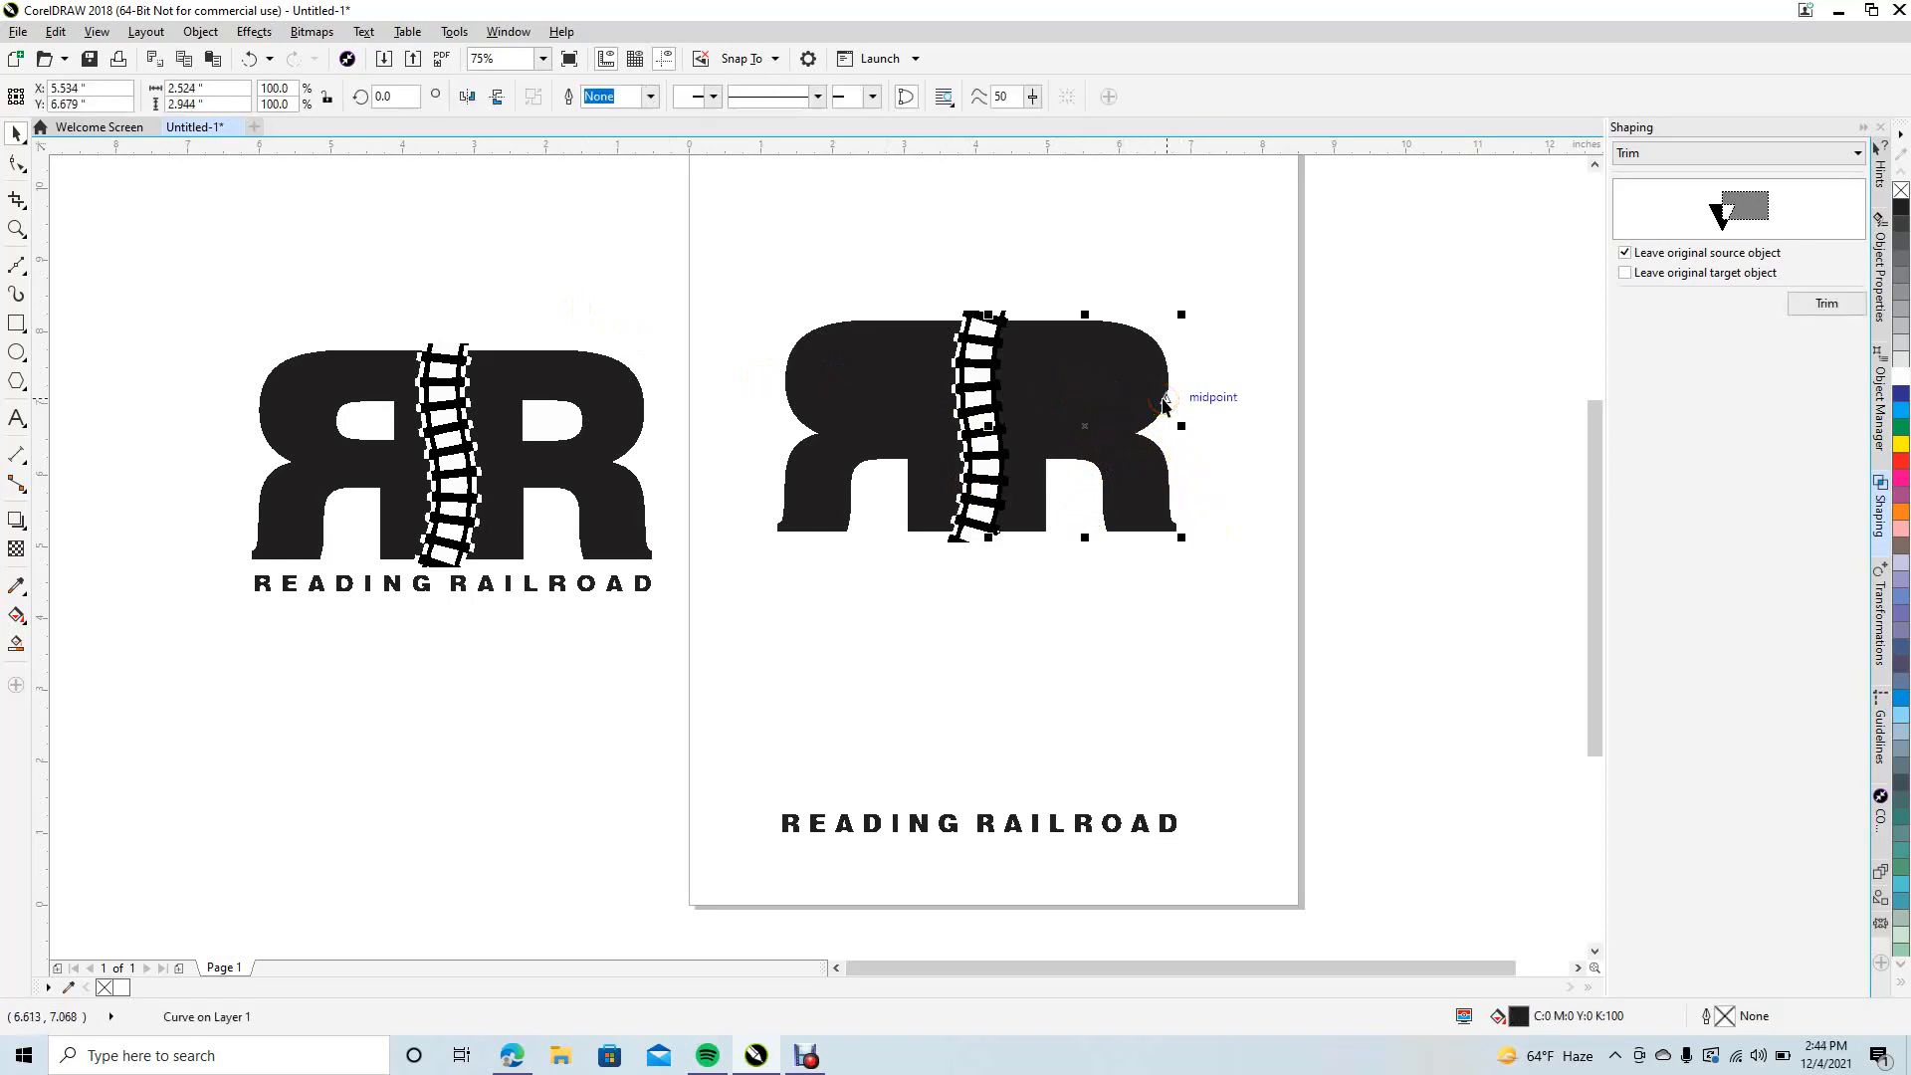
key(Right)
key(Right)
key(Right)
key(Right)
key(Right)
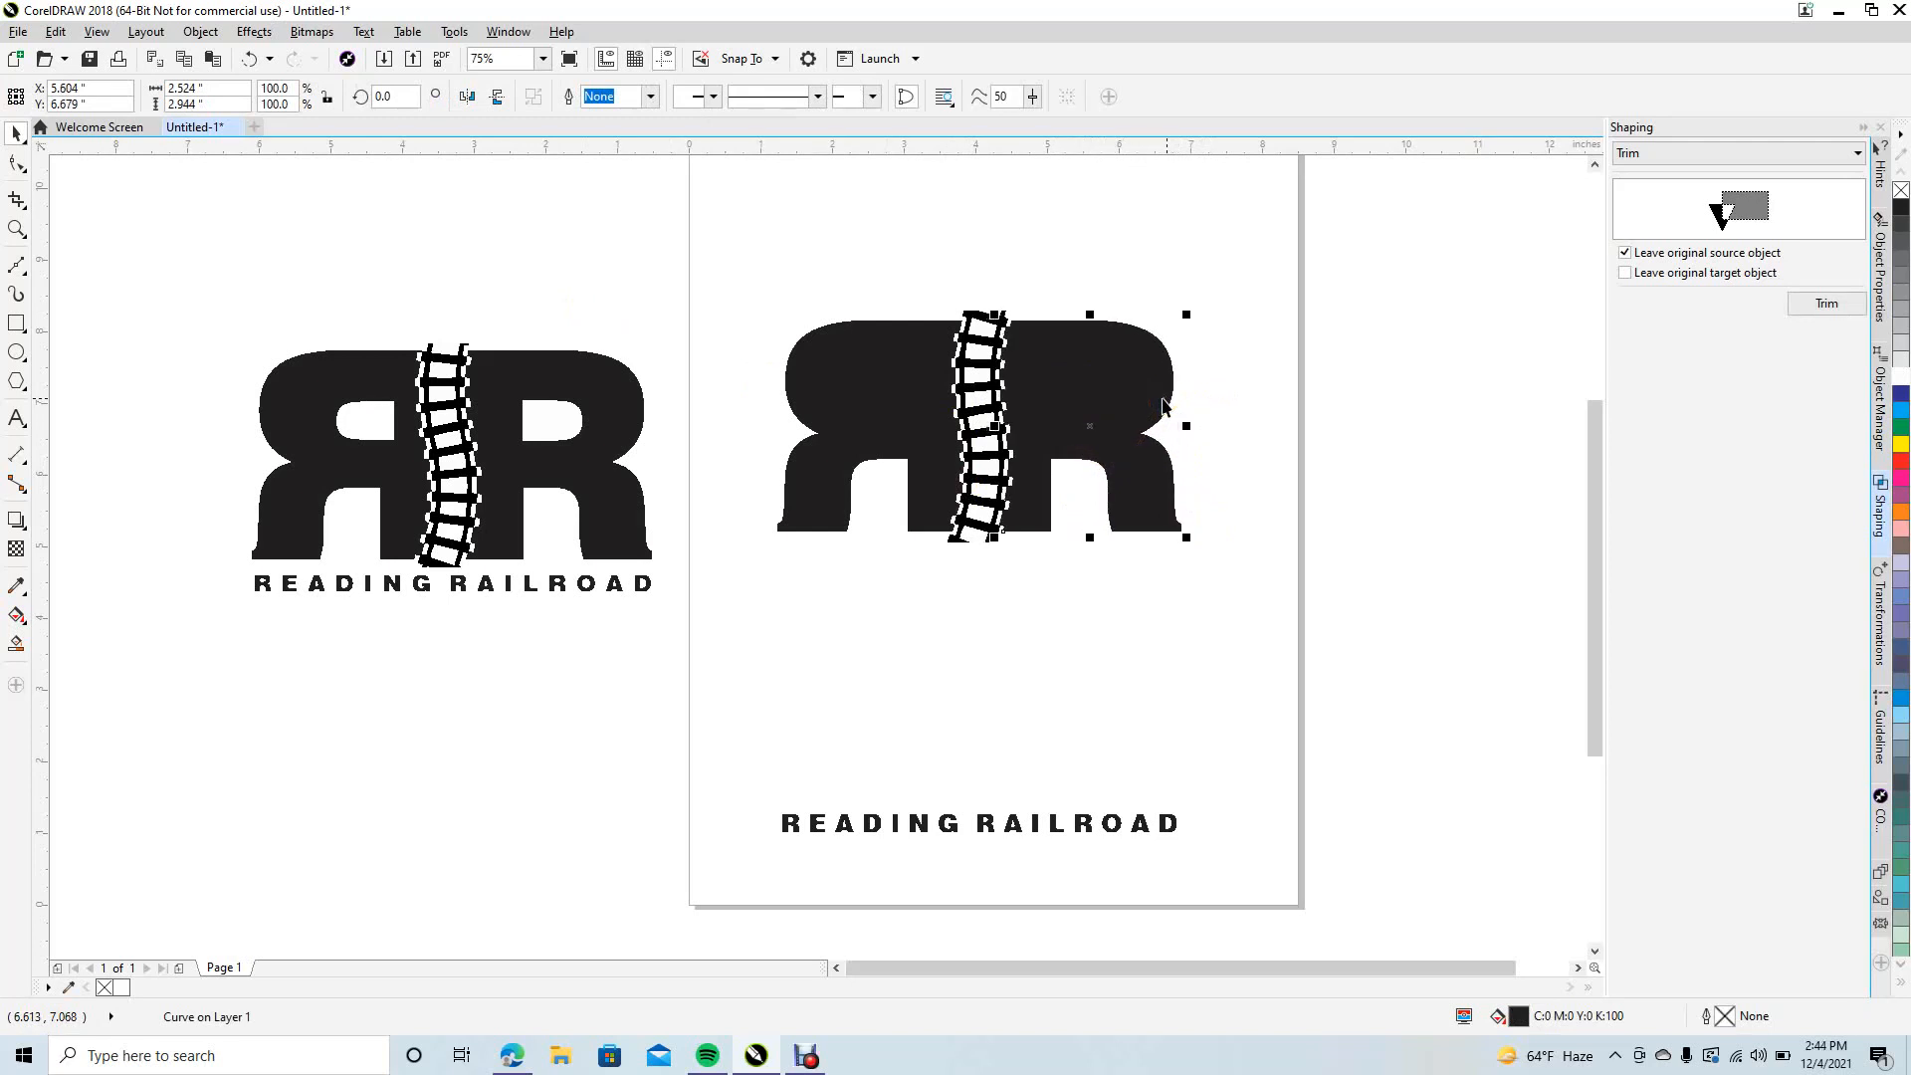
click(949, 250)
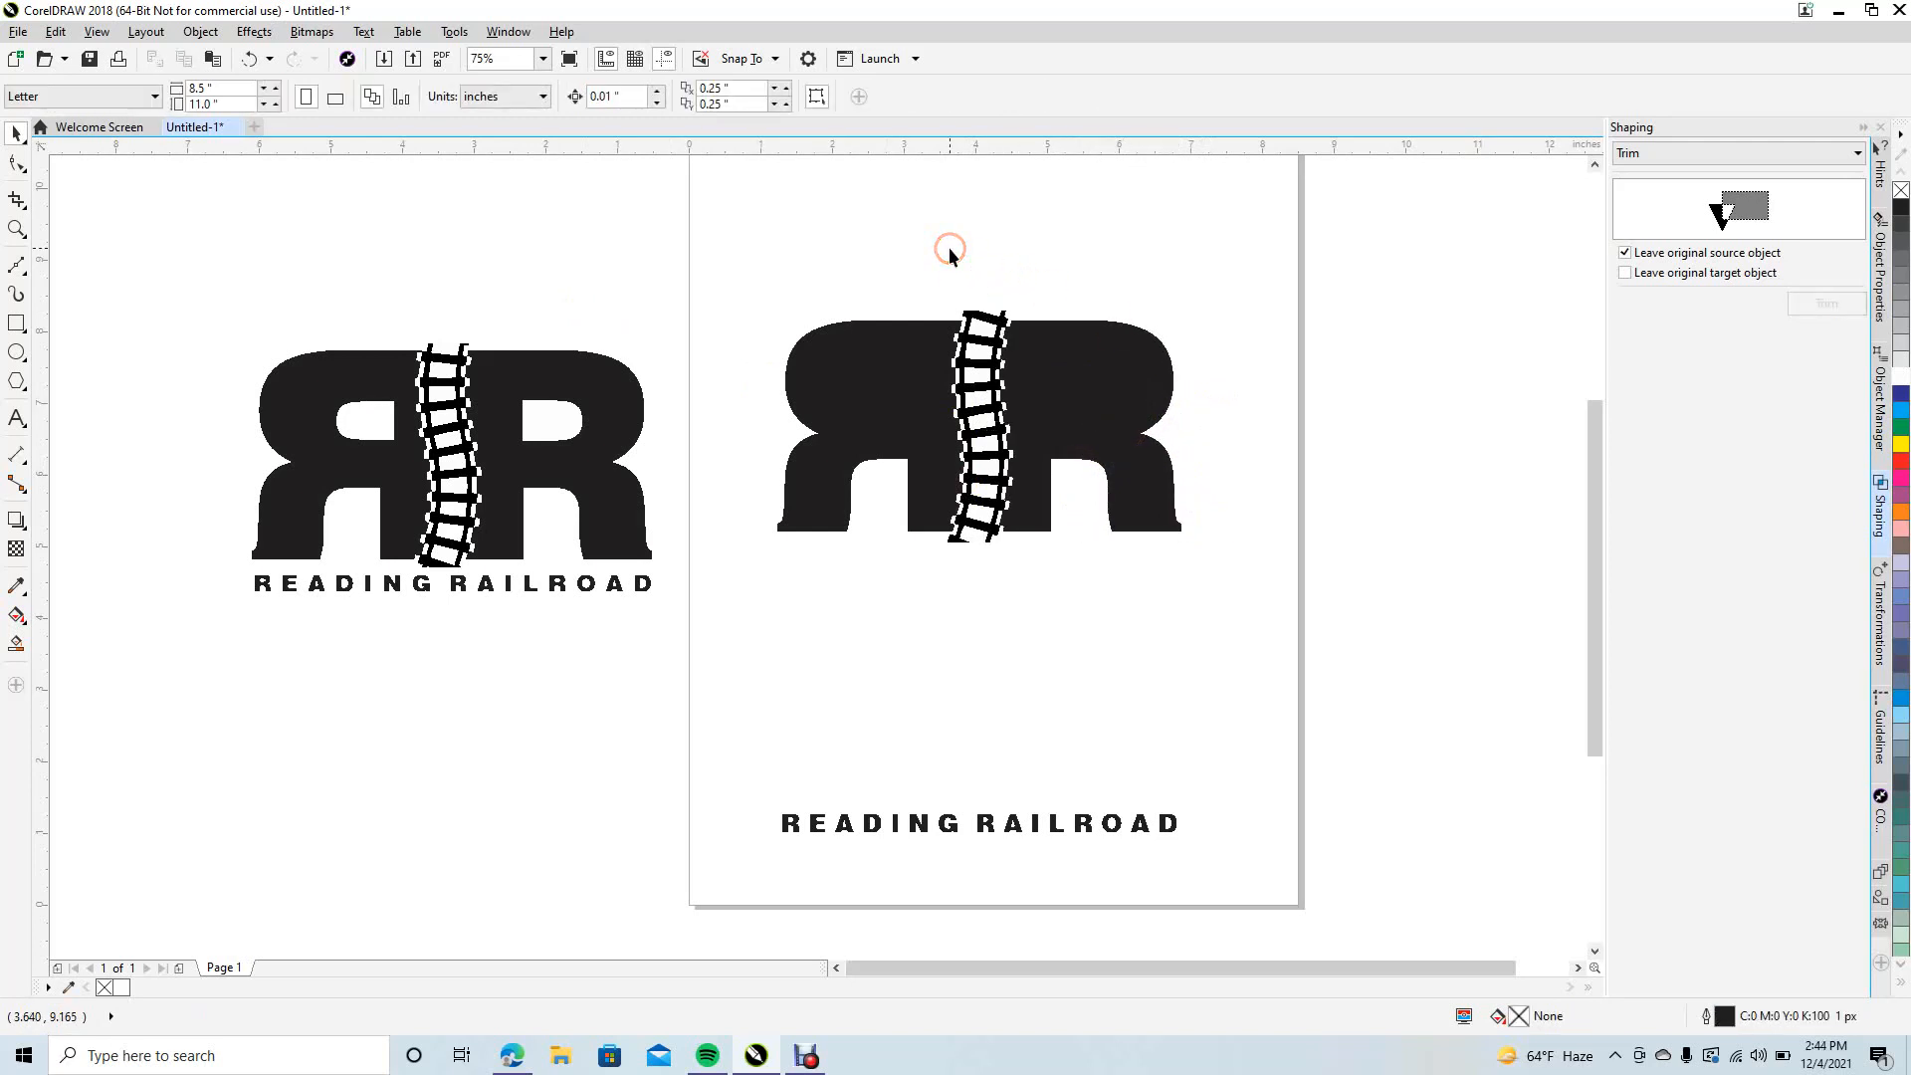
- Fill the inner openings of both Rs with white
click(1080, 374)
drag(1022, 388, 875, 384)
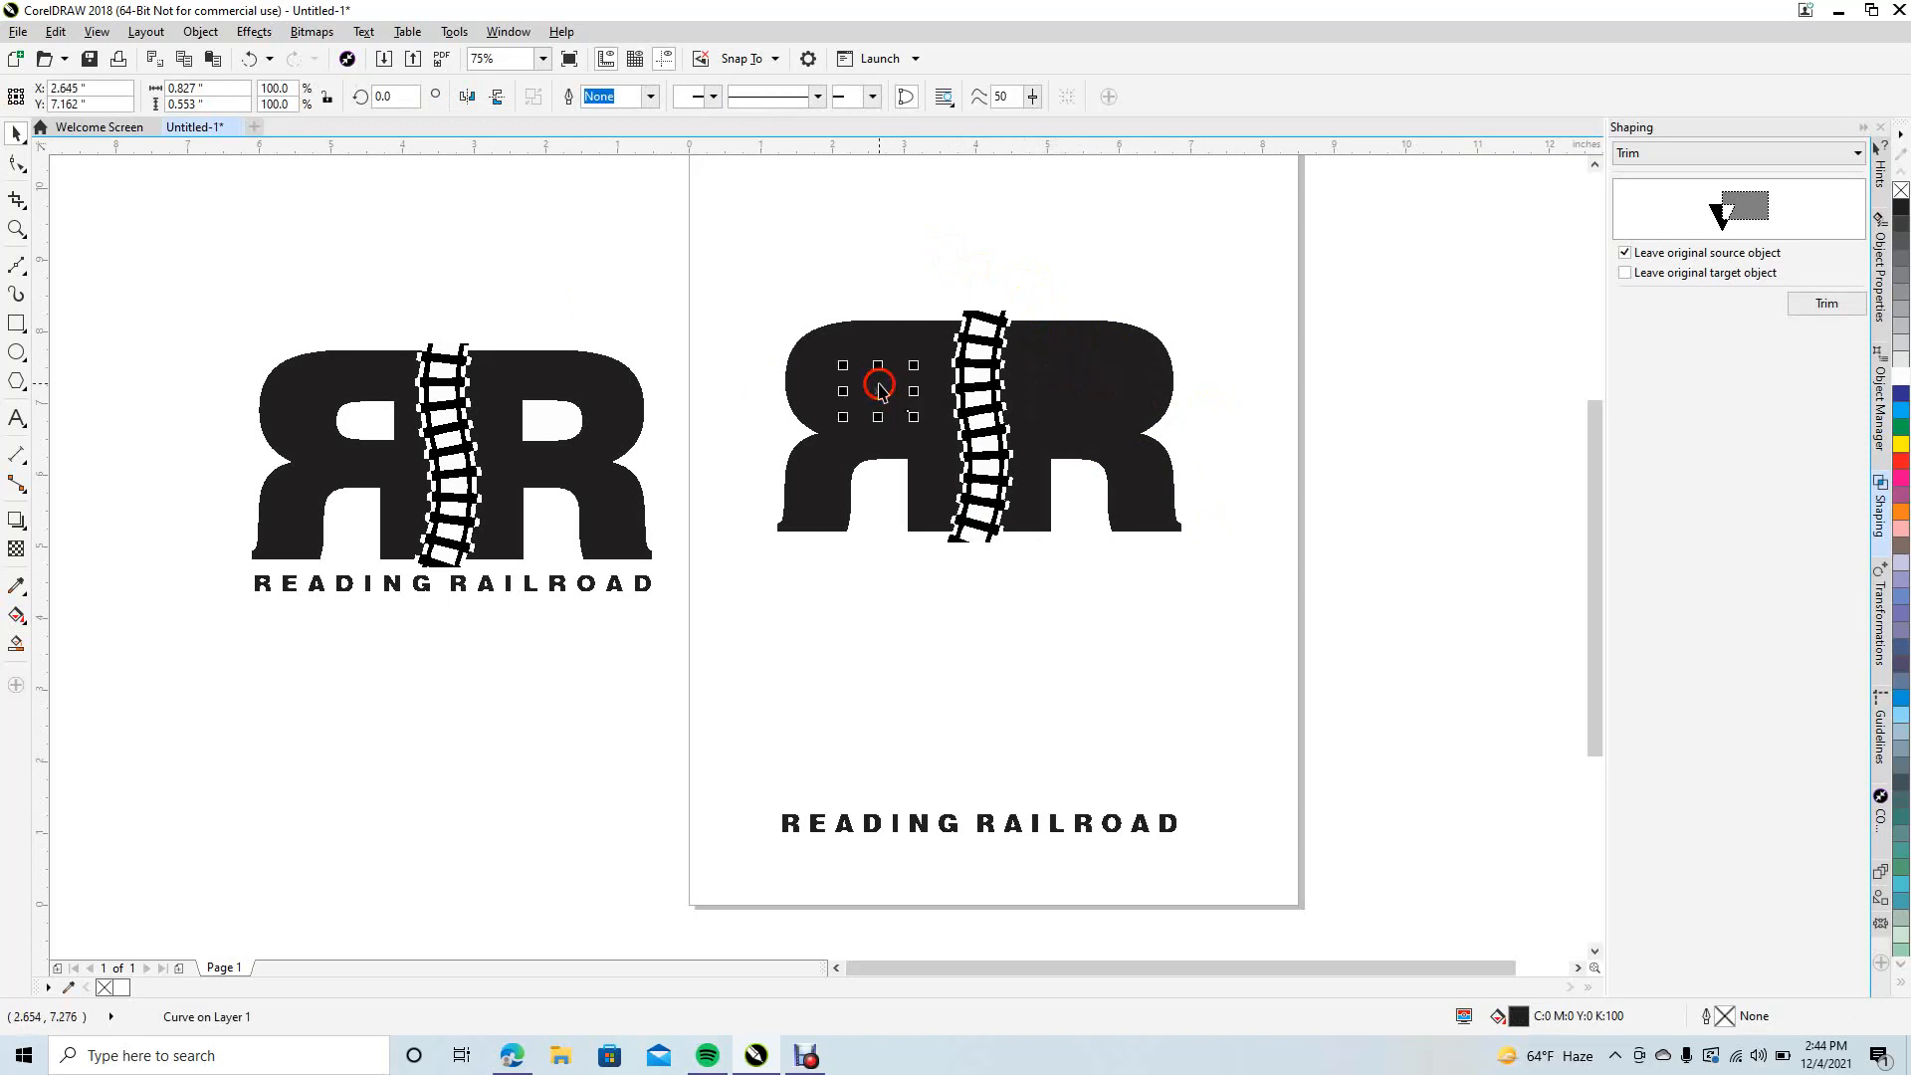
shift+click(1078, 395)
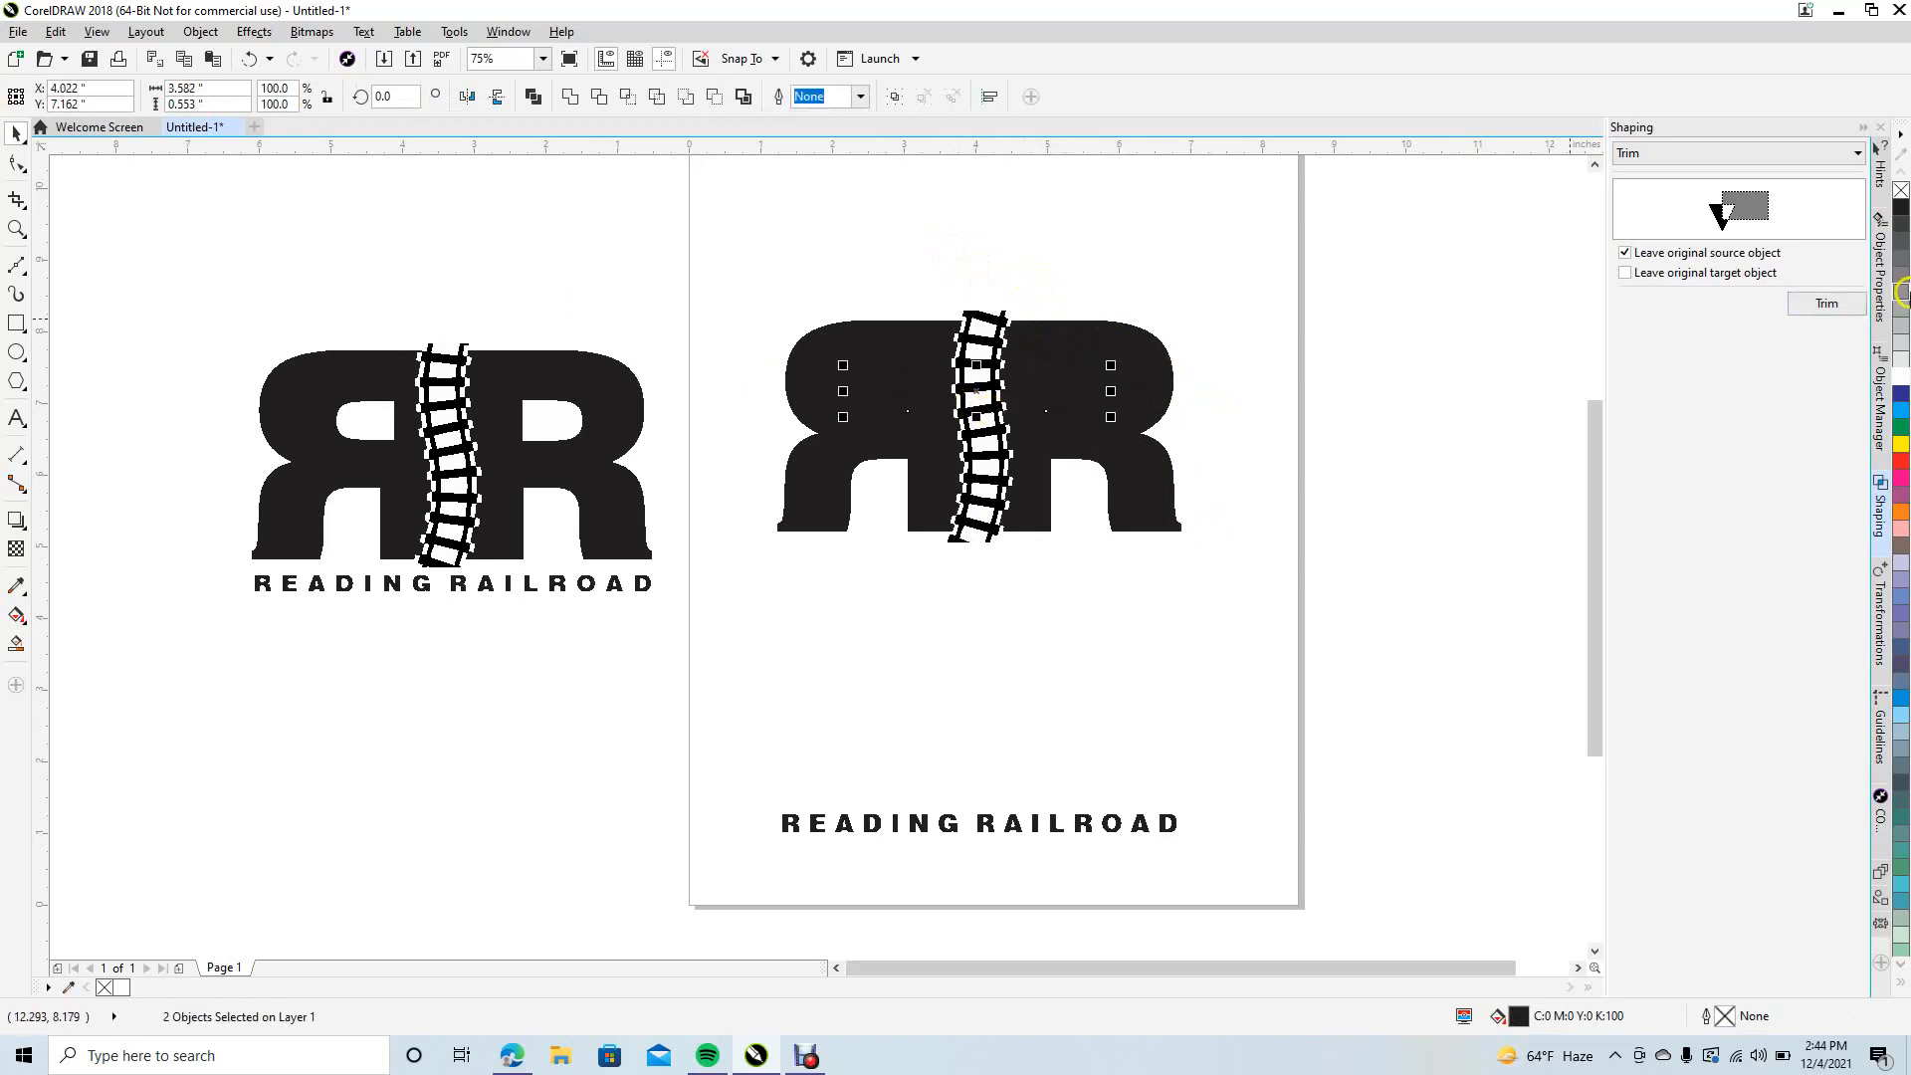
click(1901, 379)
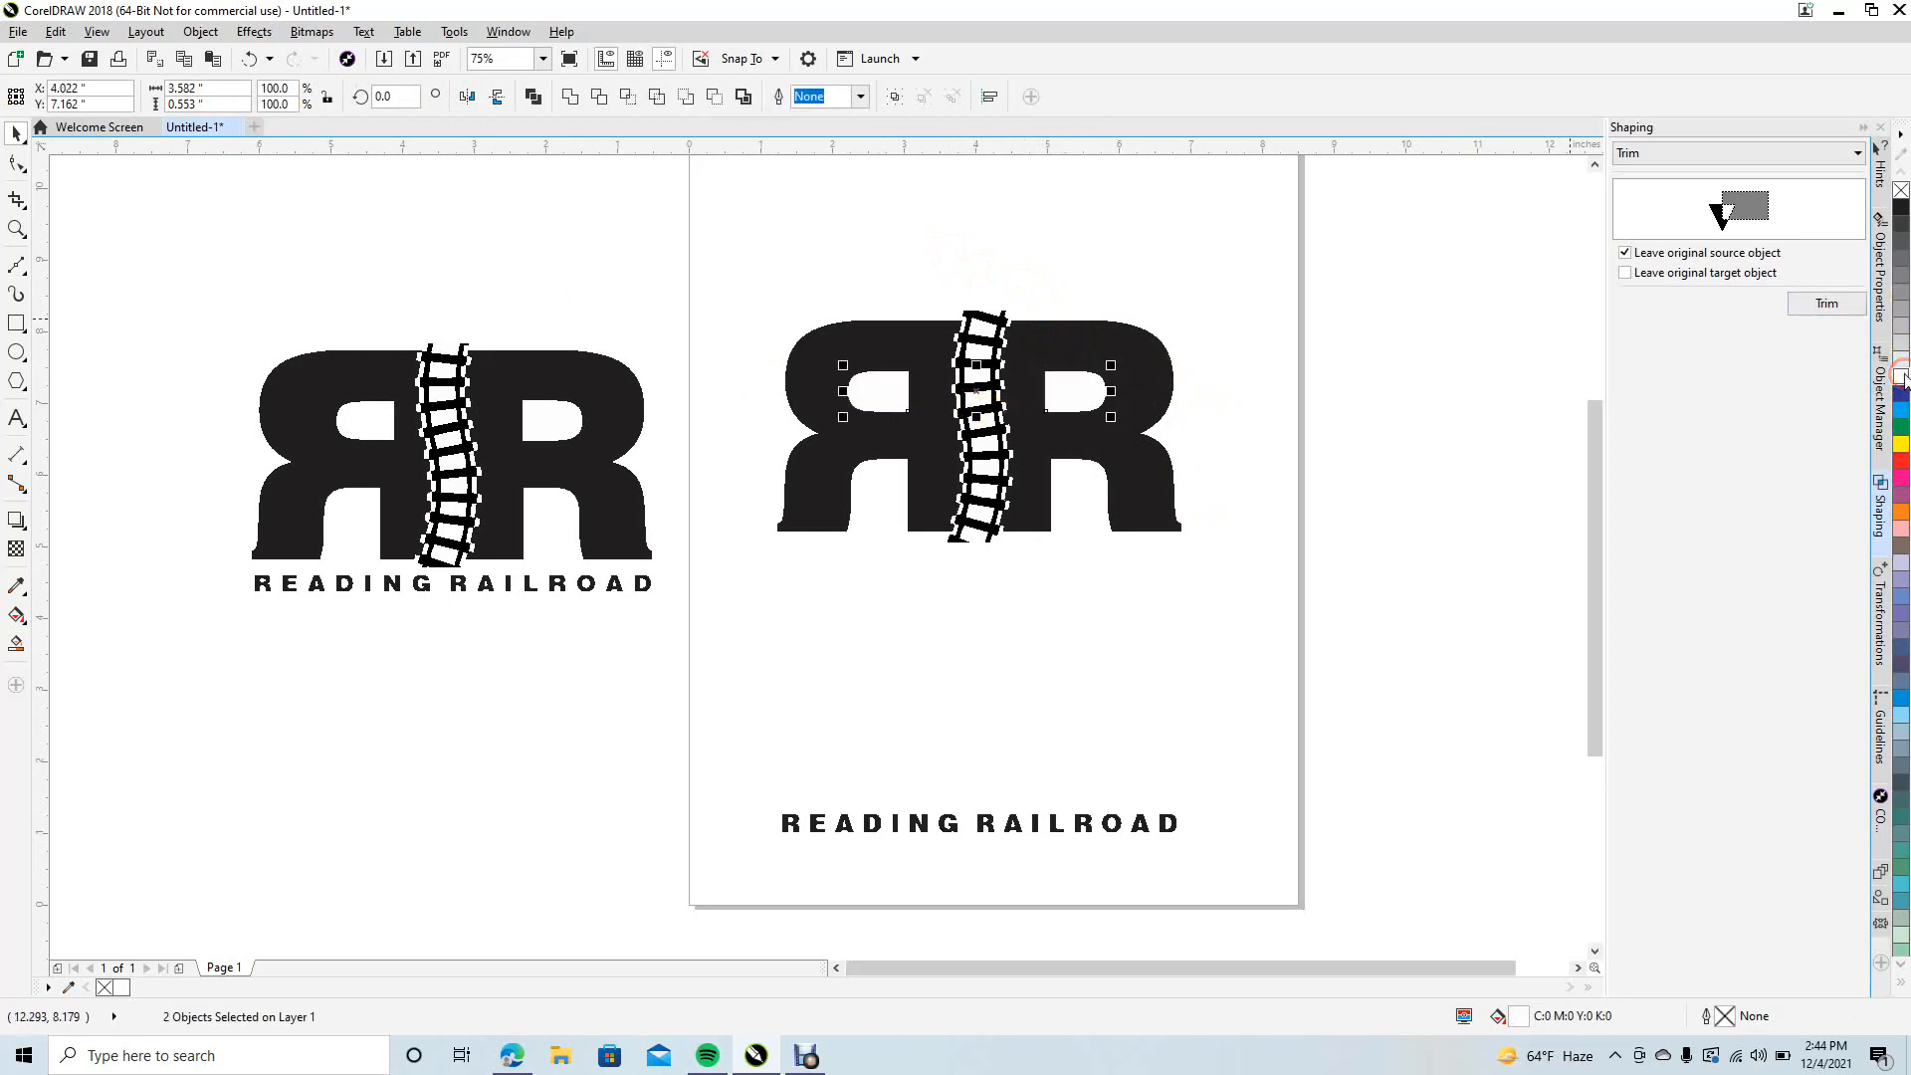
click(1489, 408)
- Move the READING RAILROAD caption straight up to sit just beneath the double-R
click(998, 824)
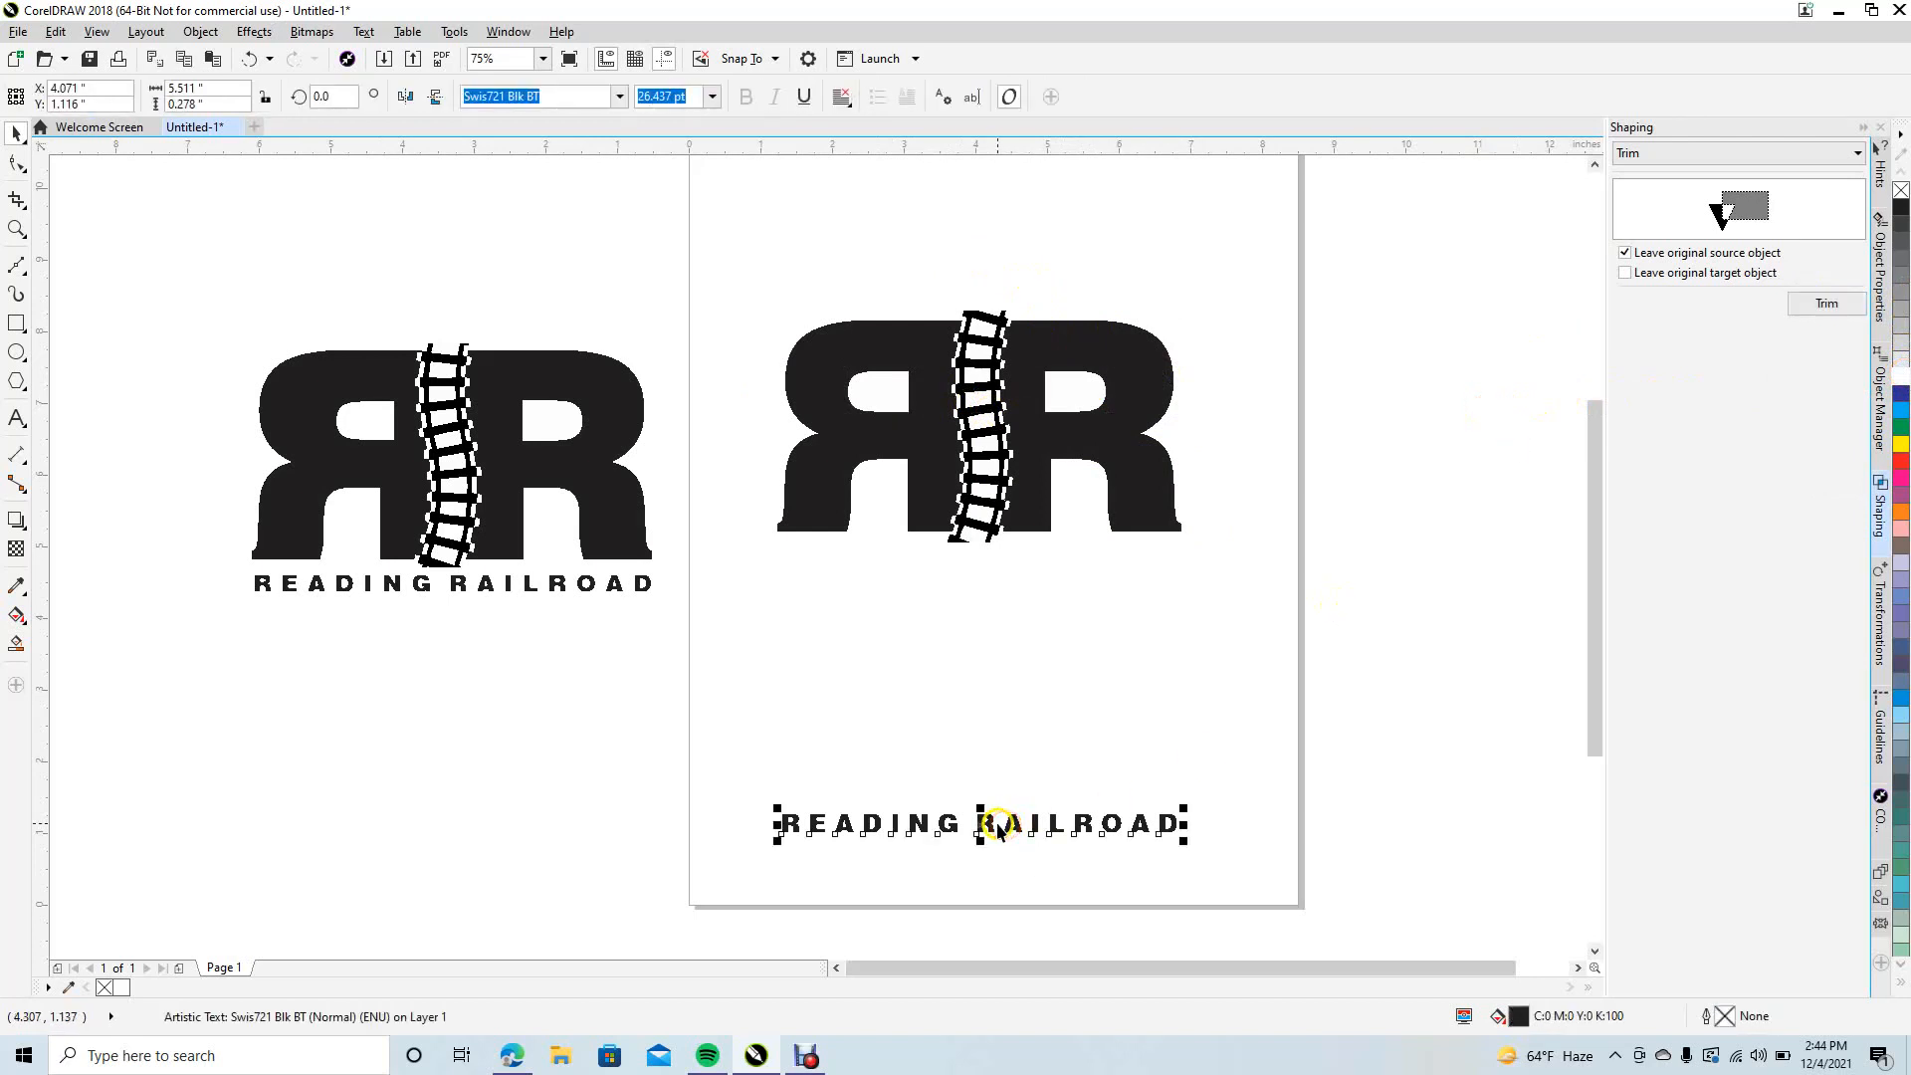
drag(998, 823, 959, 559)
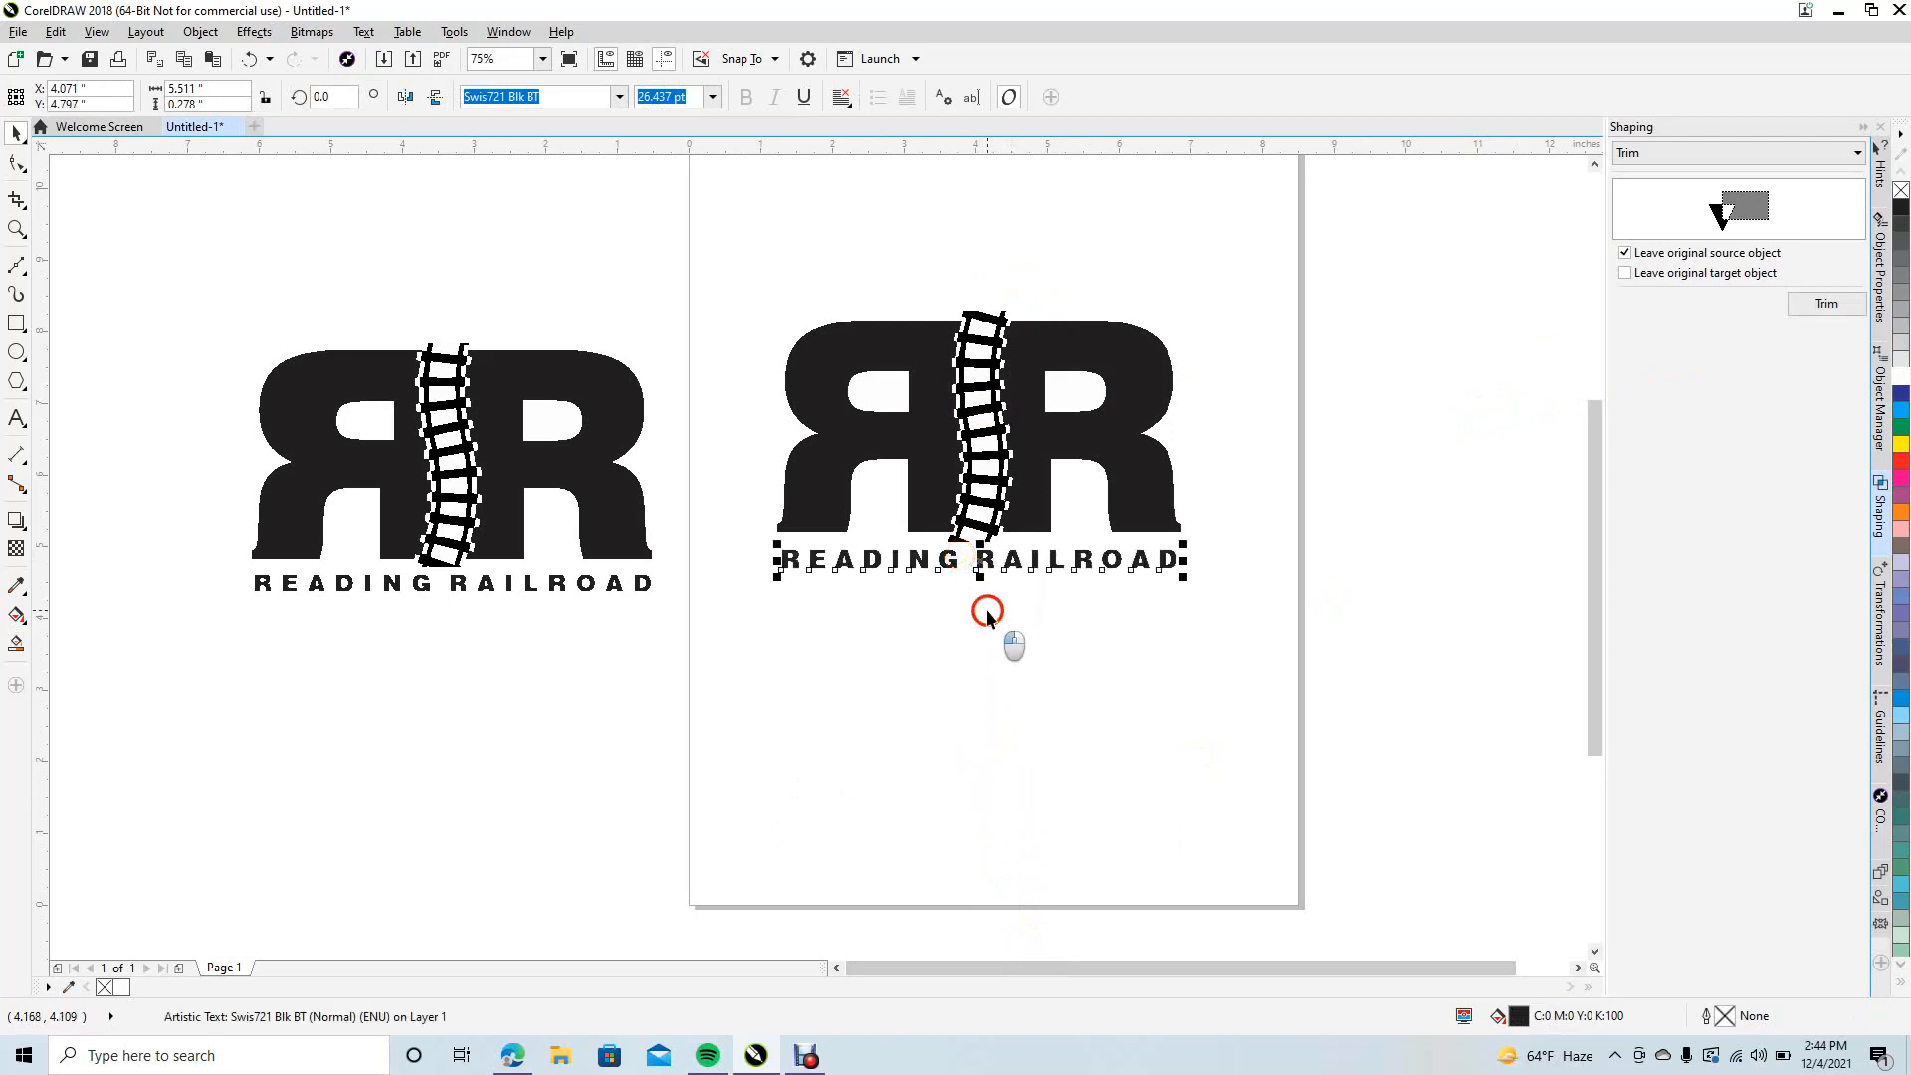
click(988, 614)
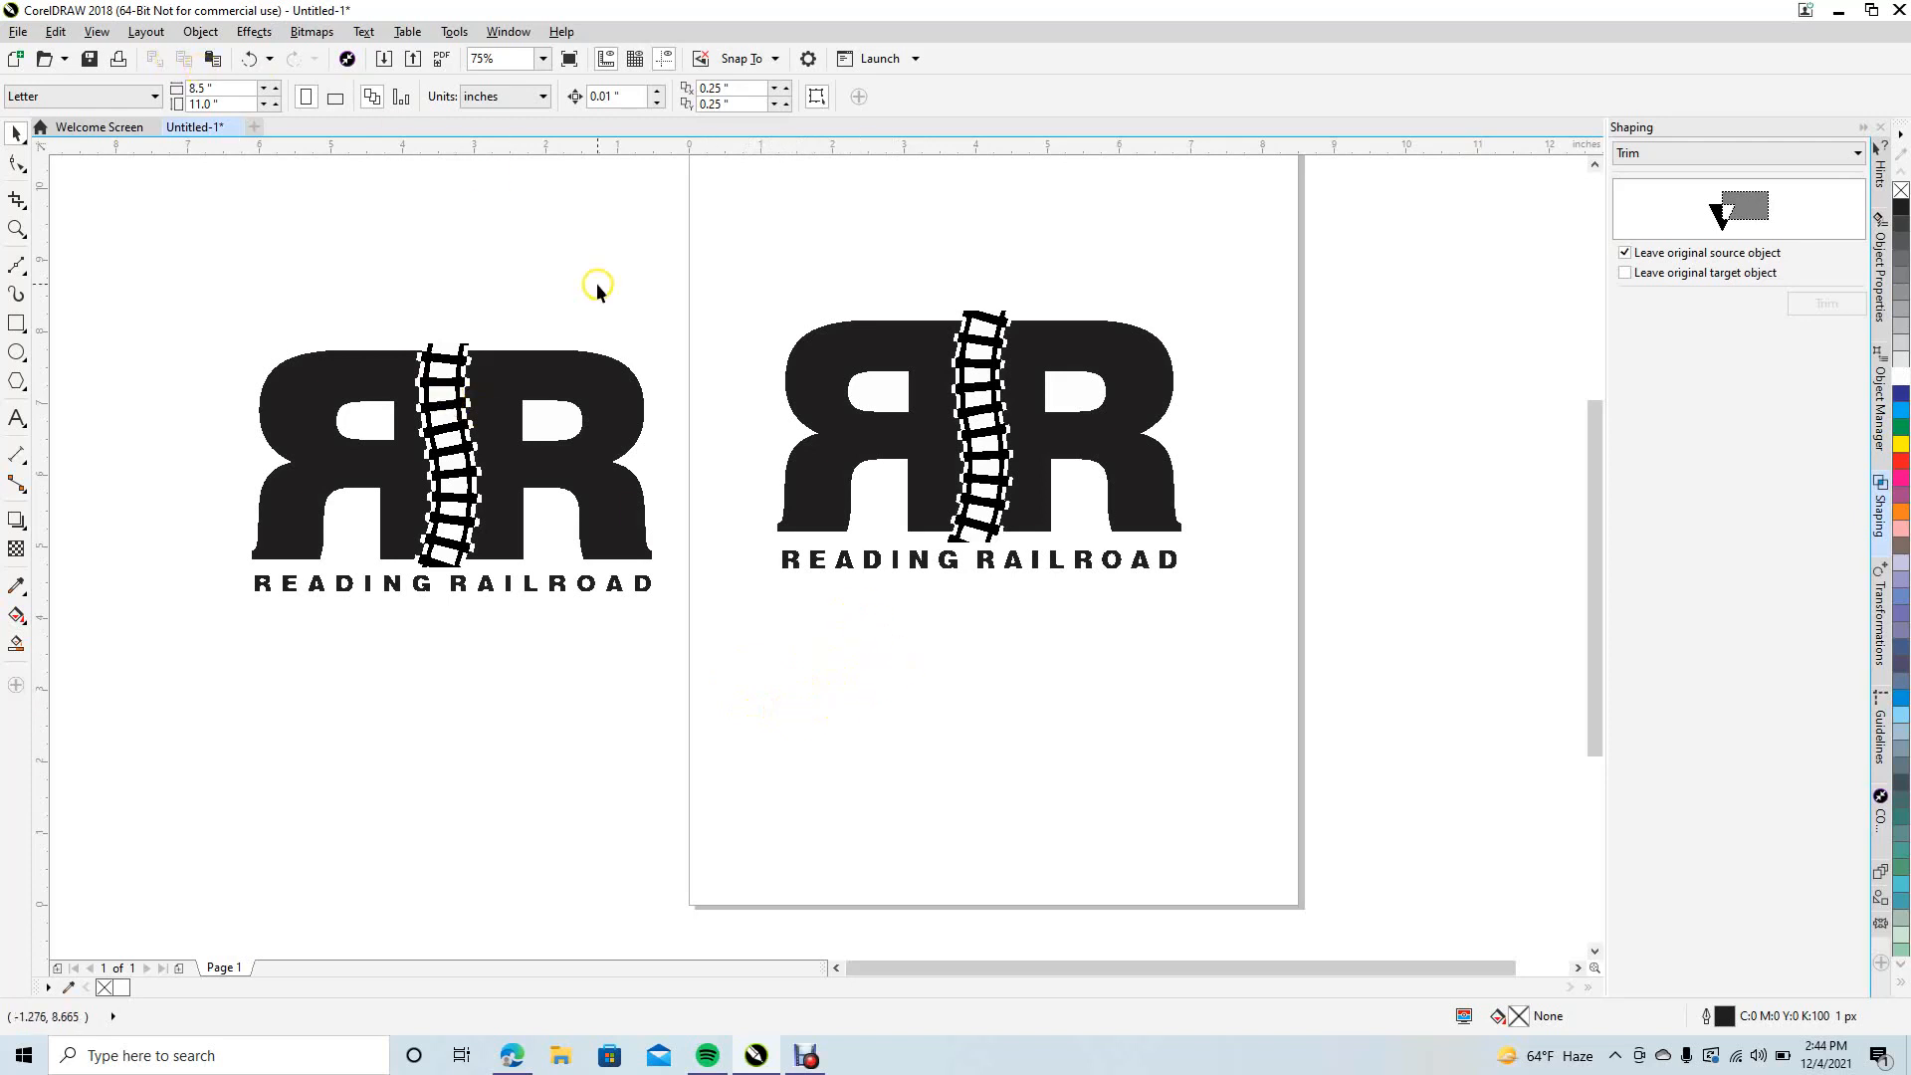
- Try moving the mirrored R's outer shape away from the logo, and undo the move
click(876, 388)
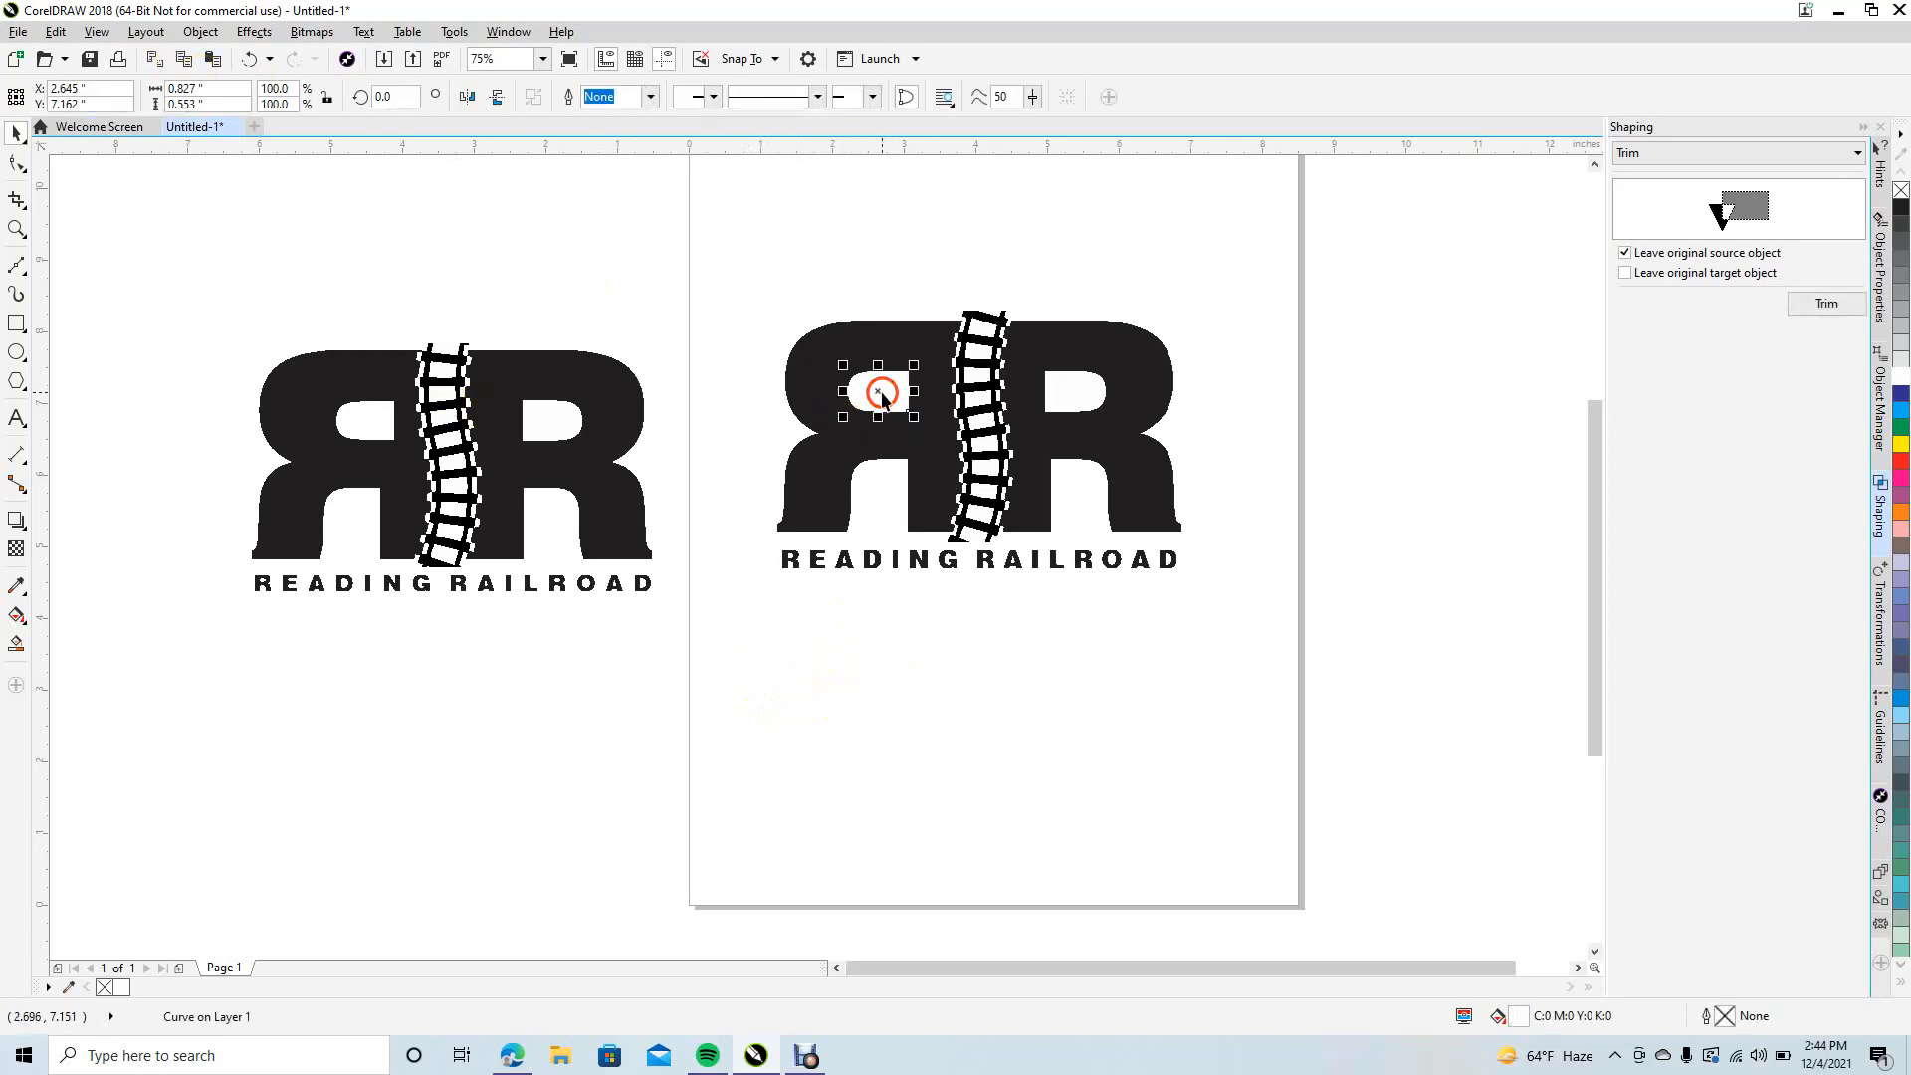
click(806, 379)
drag(809, 385, 670, 285)
key(ctrl+z)
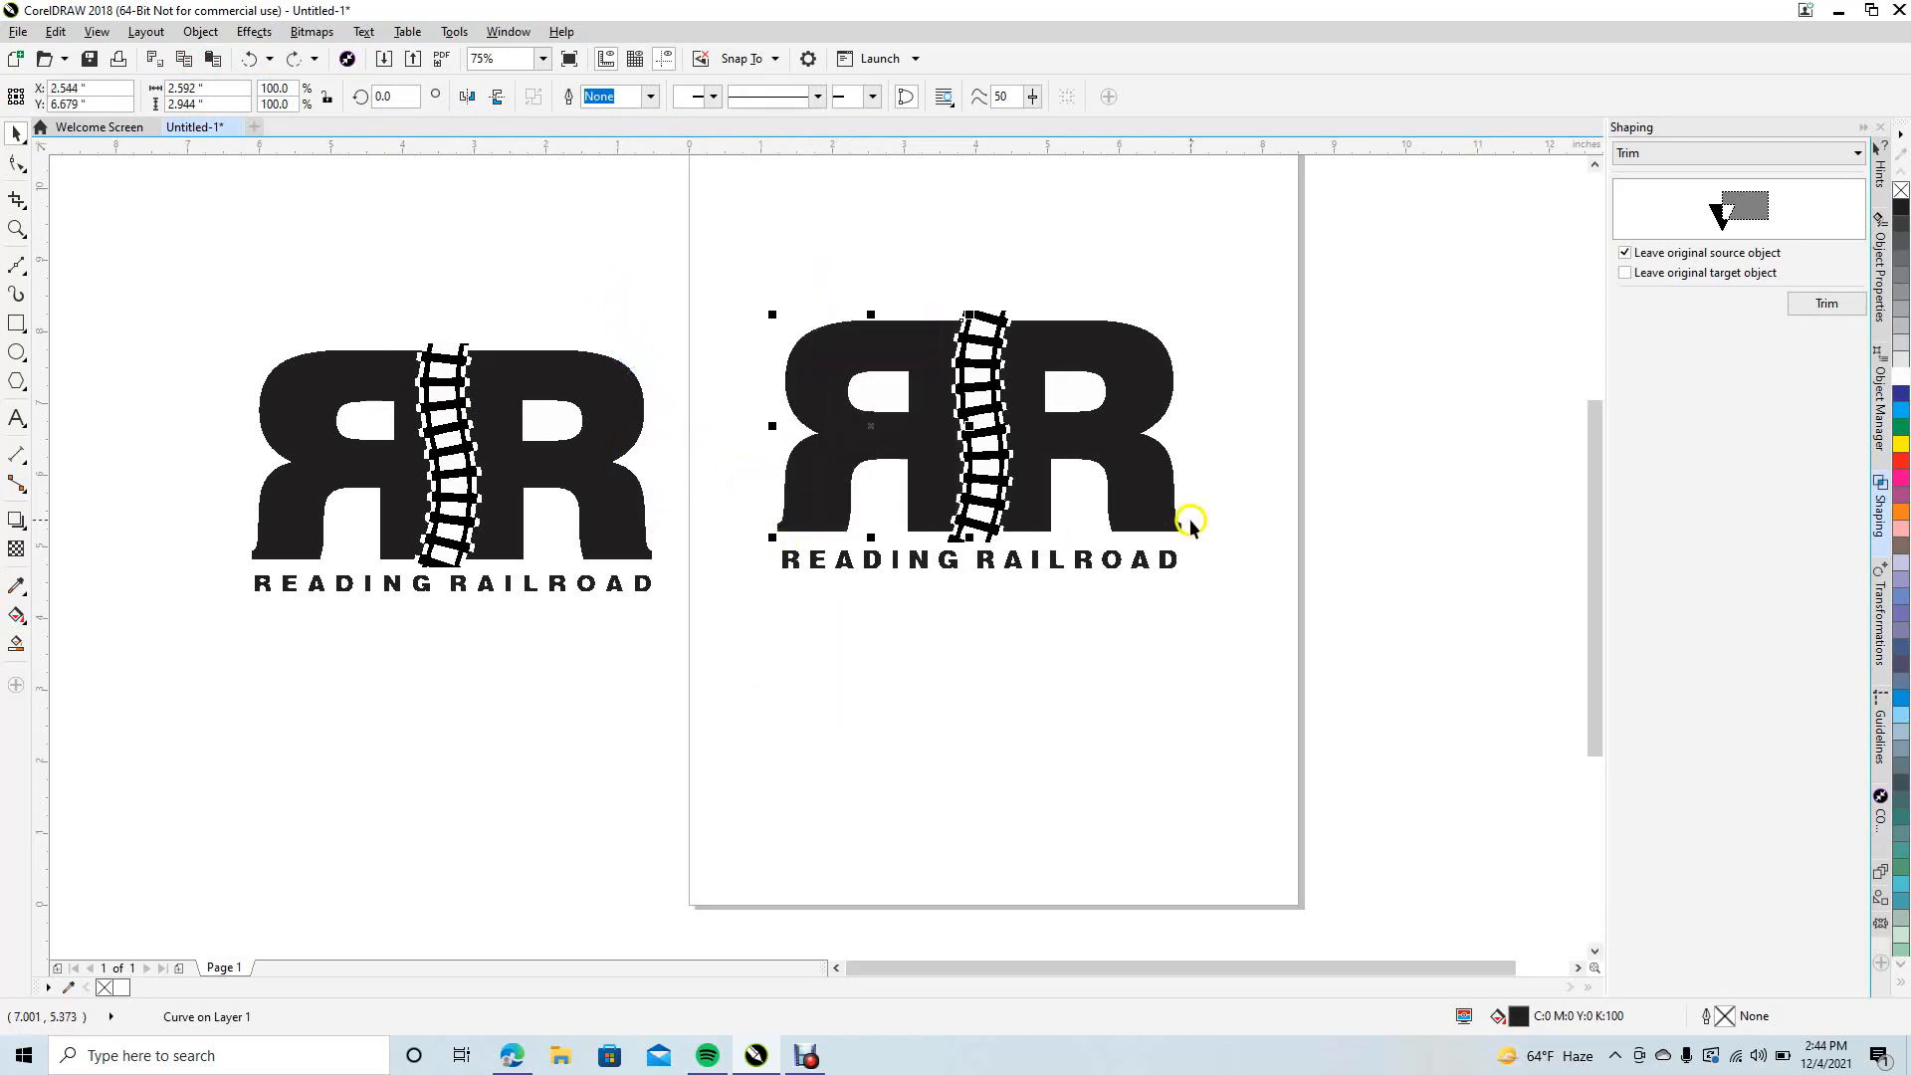
click(1100, 262)
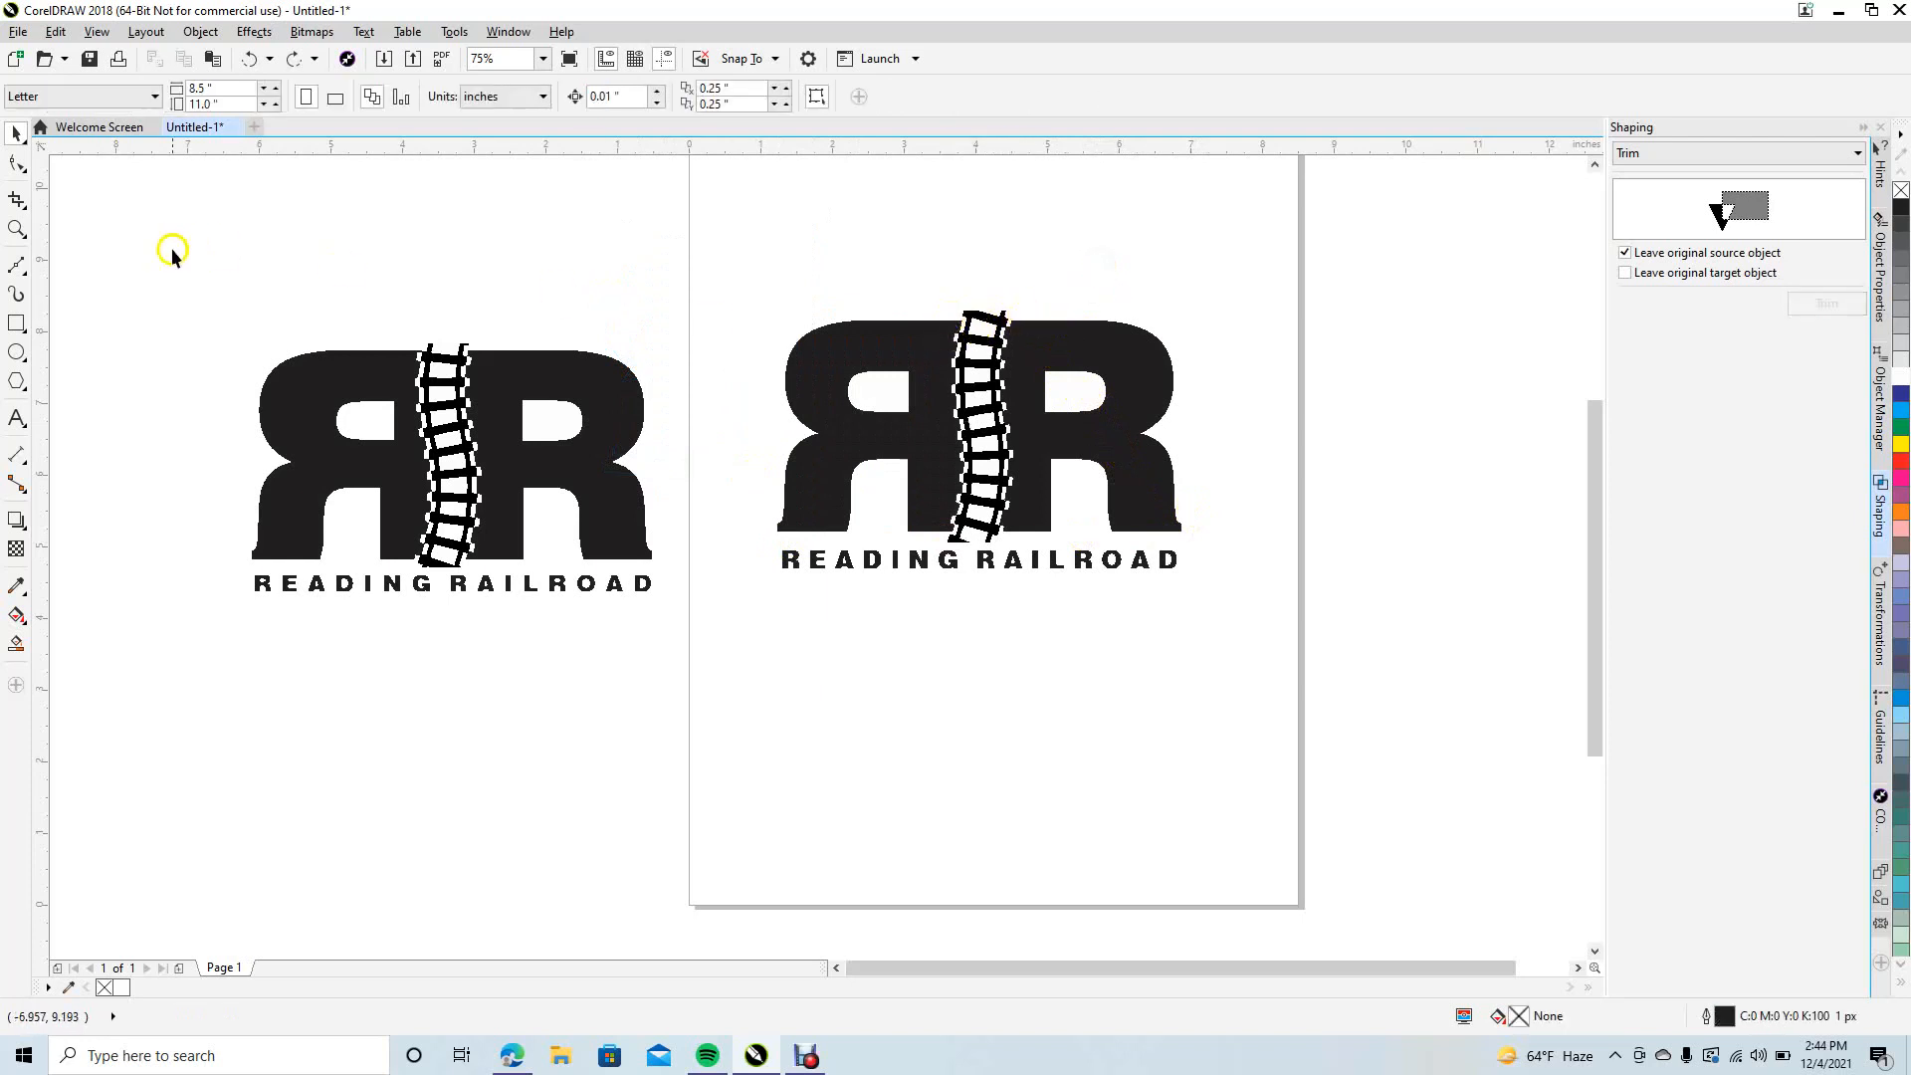
- Draw a closed four-sided outline about 0.99 by 0.25 inches around the track's tip protruding above the double-R
click(13, 228)
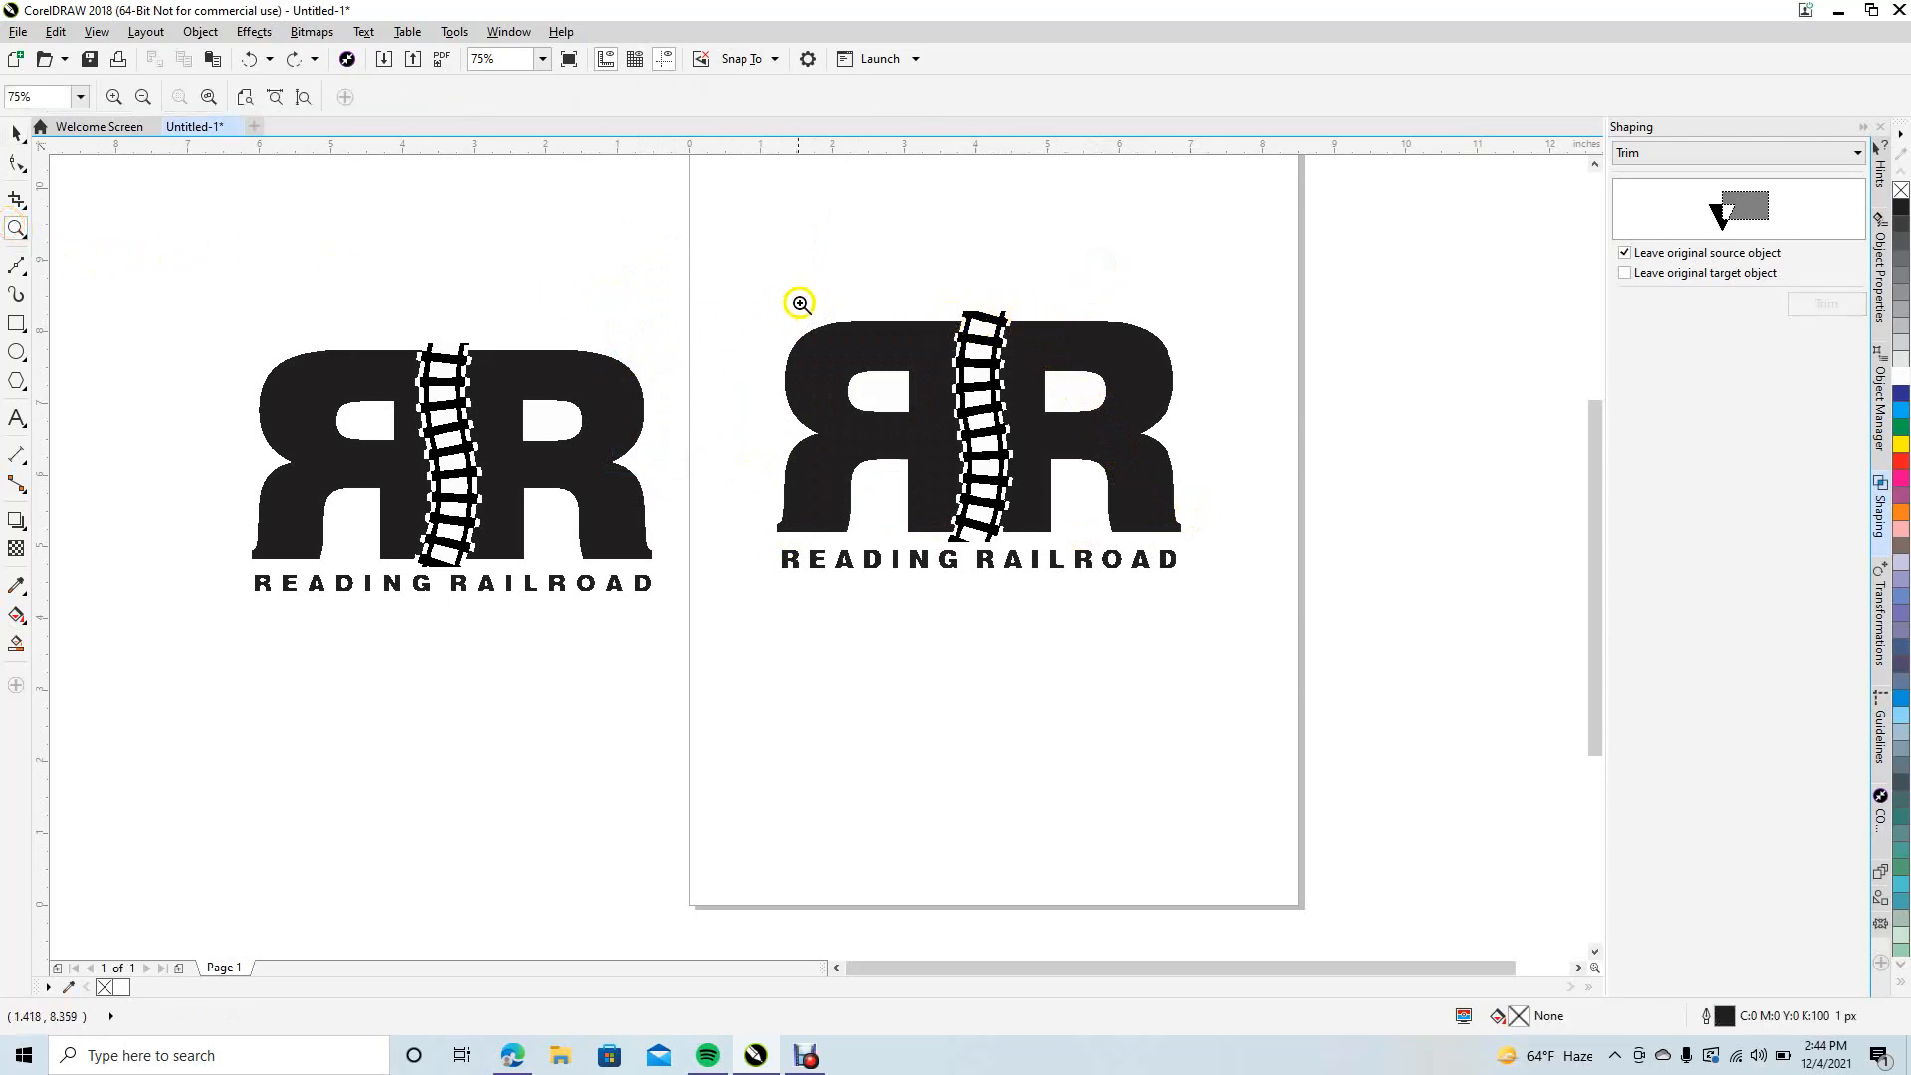
drag(822, 296, 1087, 605)
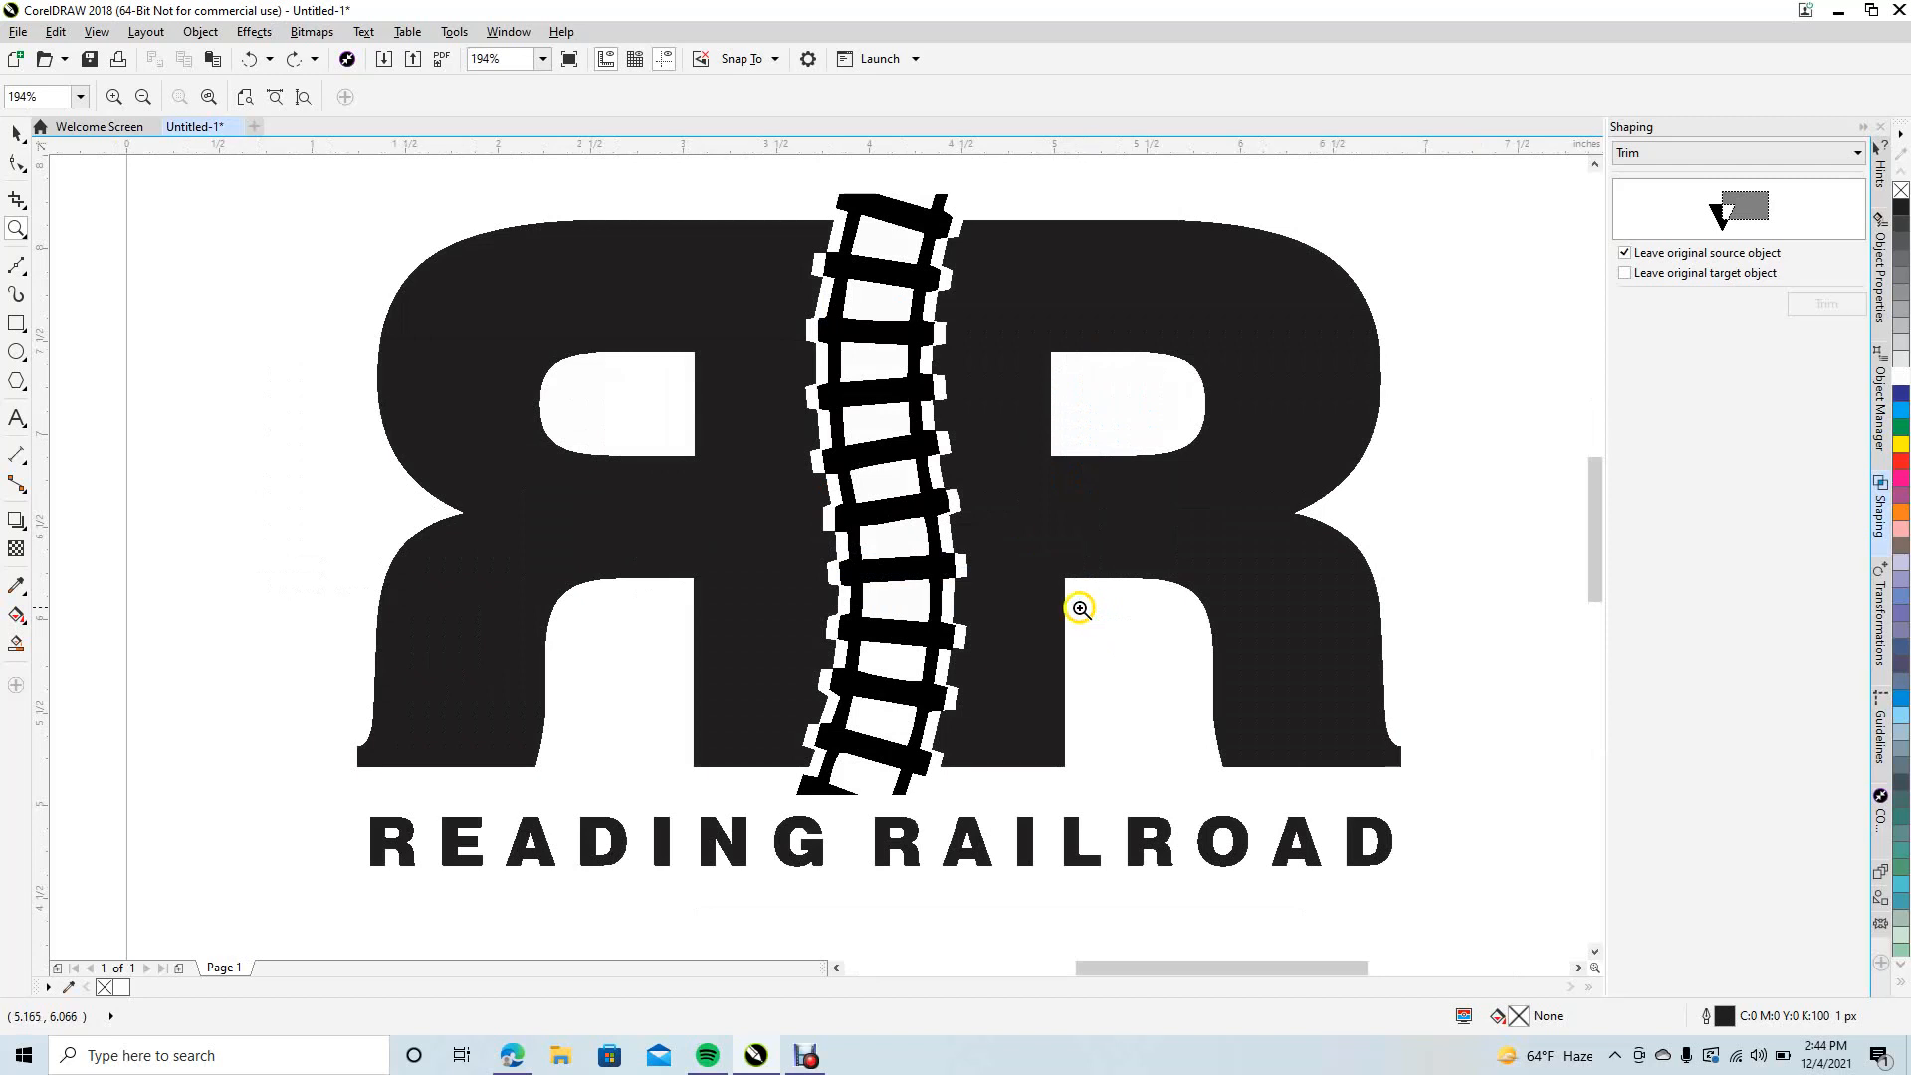
click(18, 262)
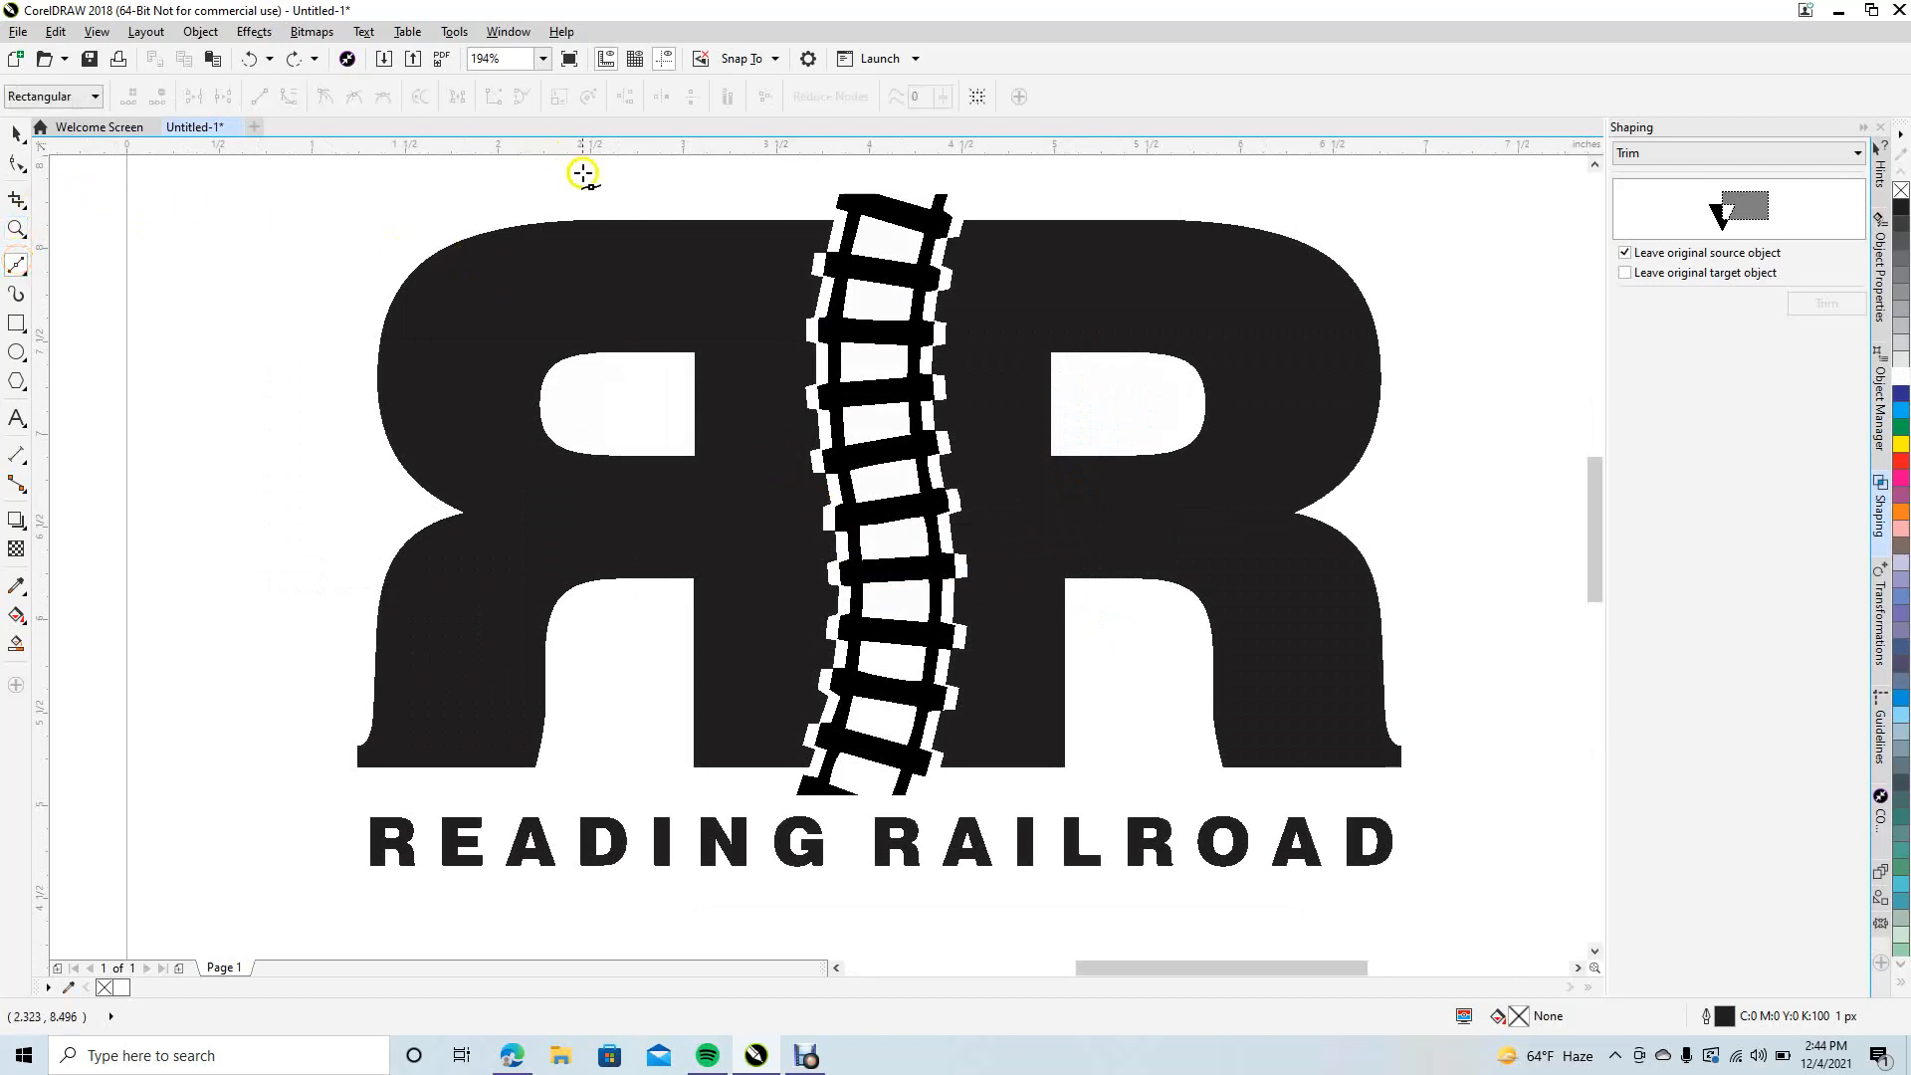
click(796, 215)
click(979, 209)
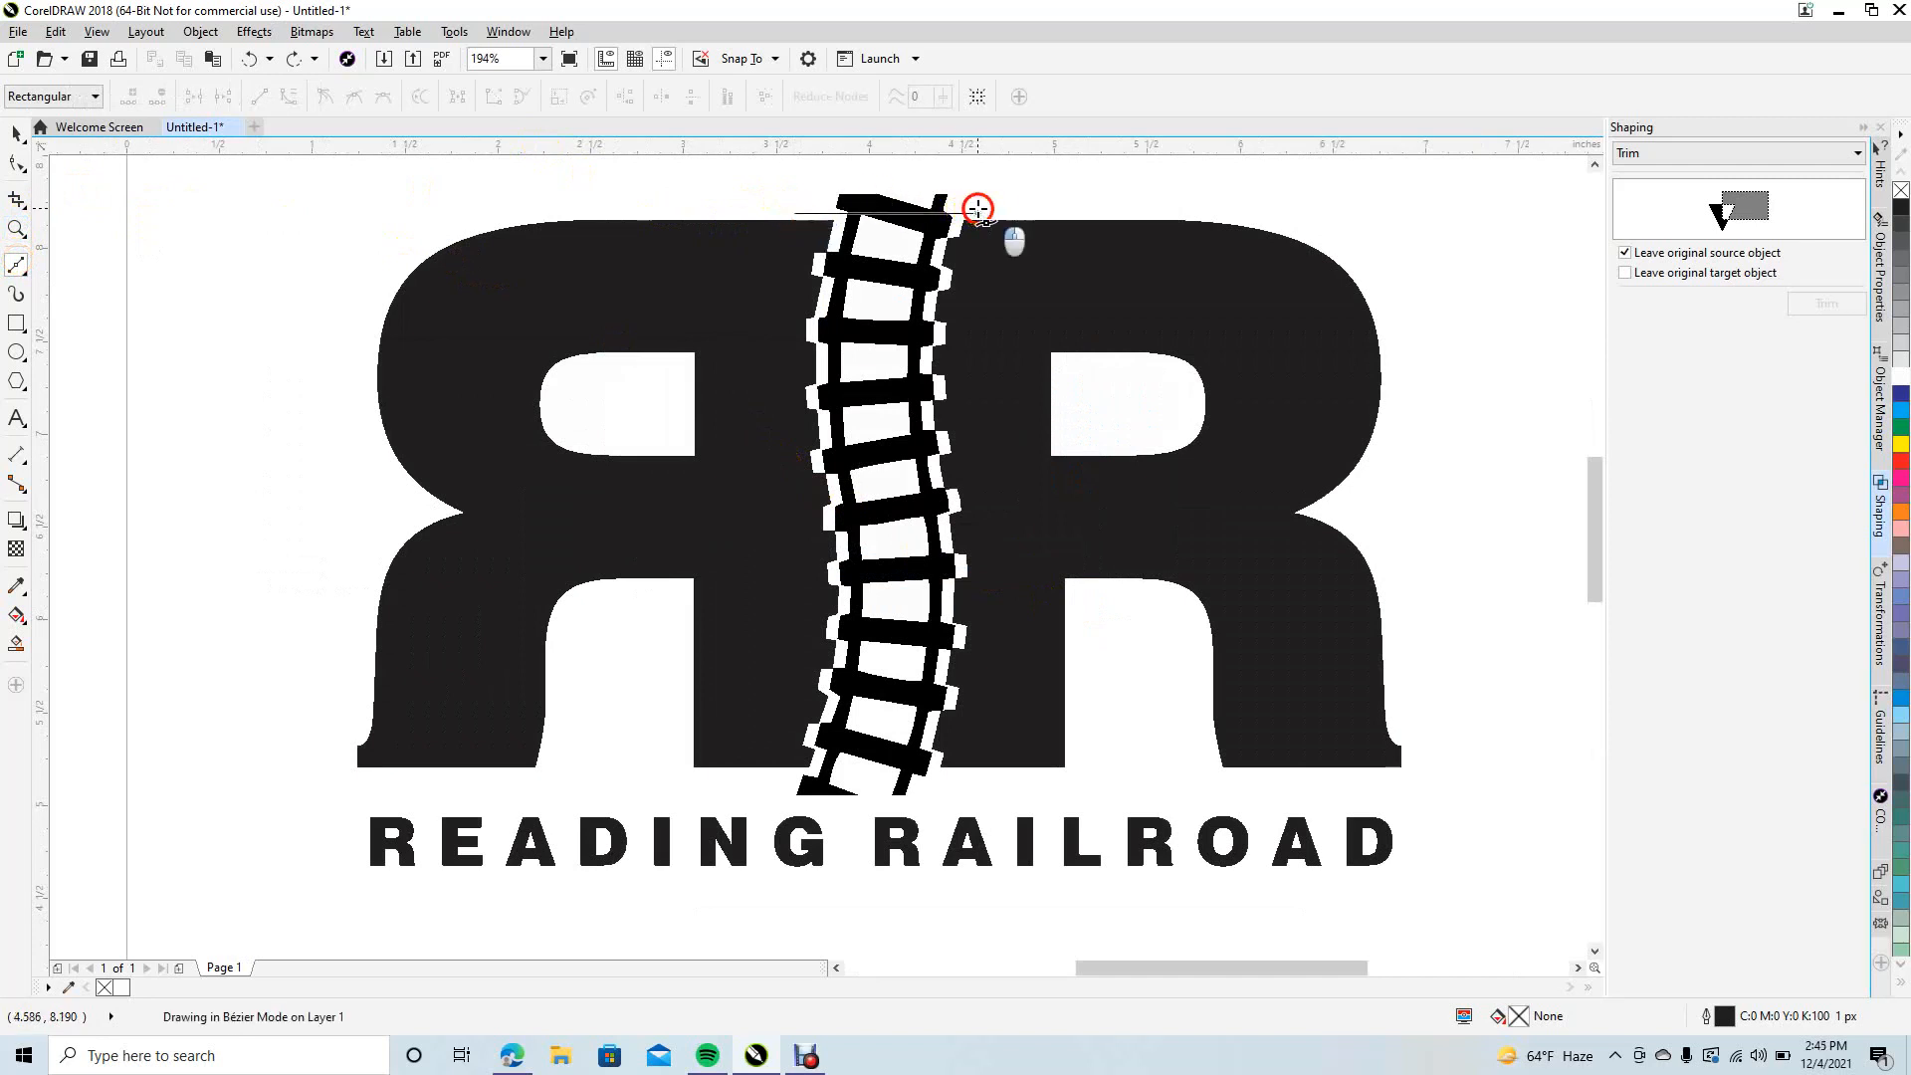
double_click(966, 167)
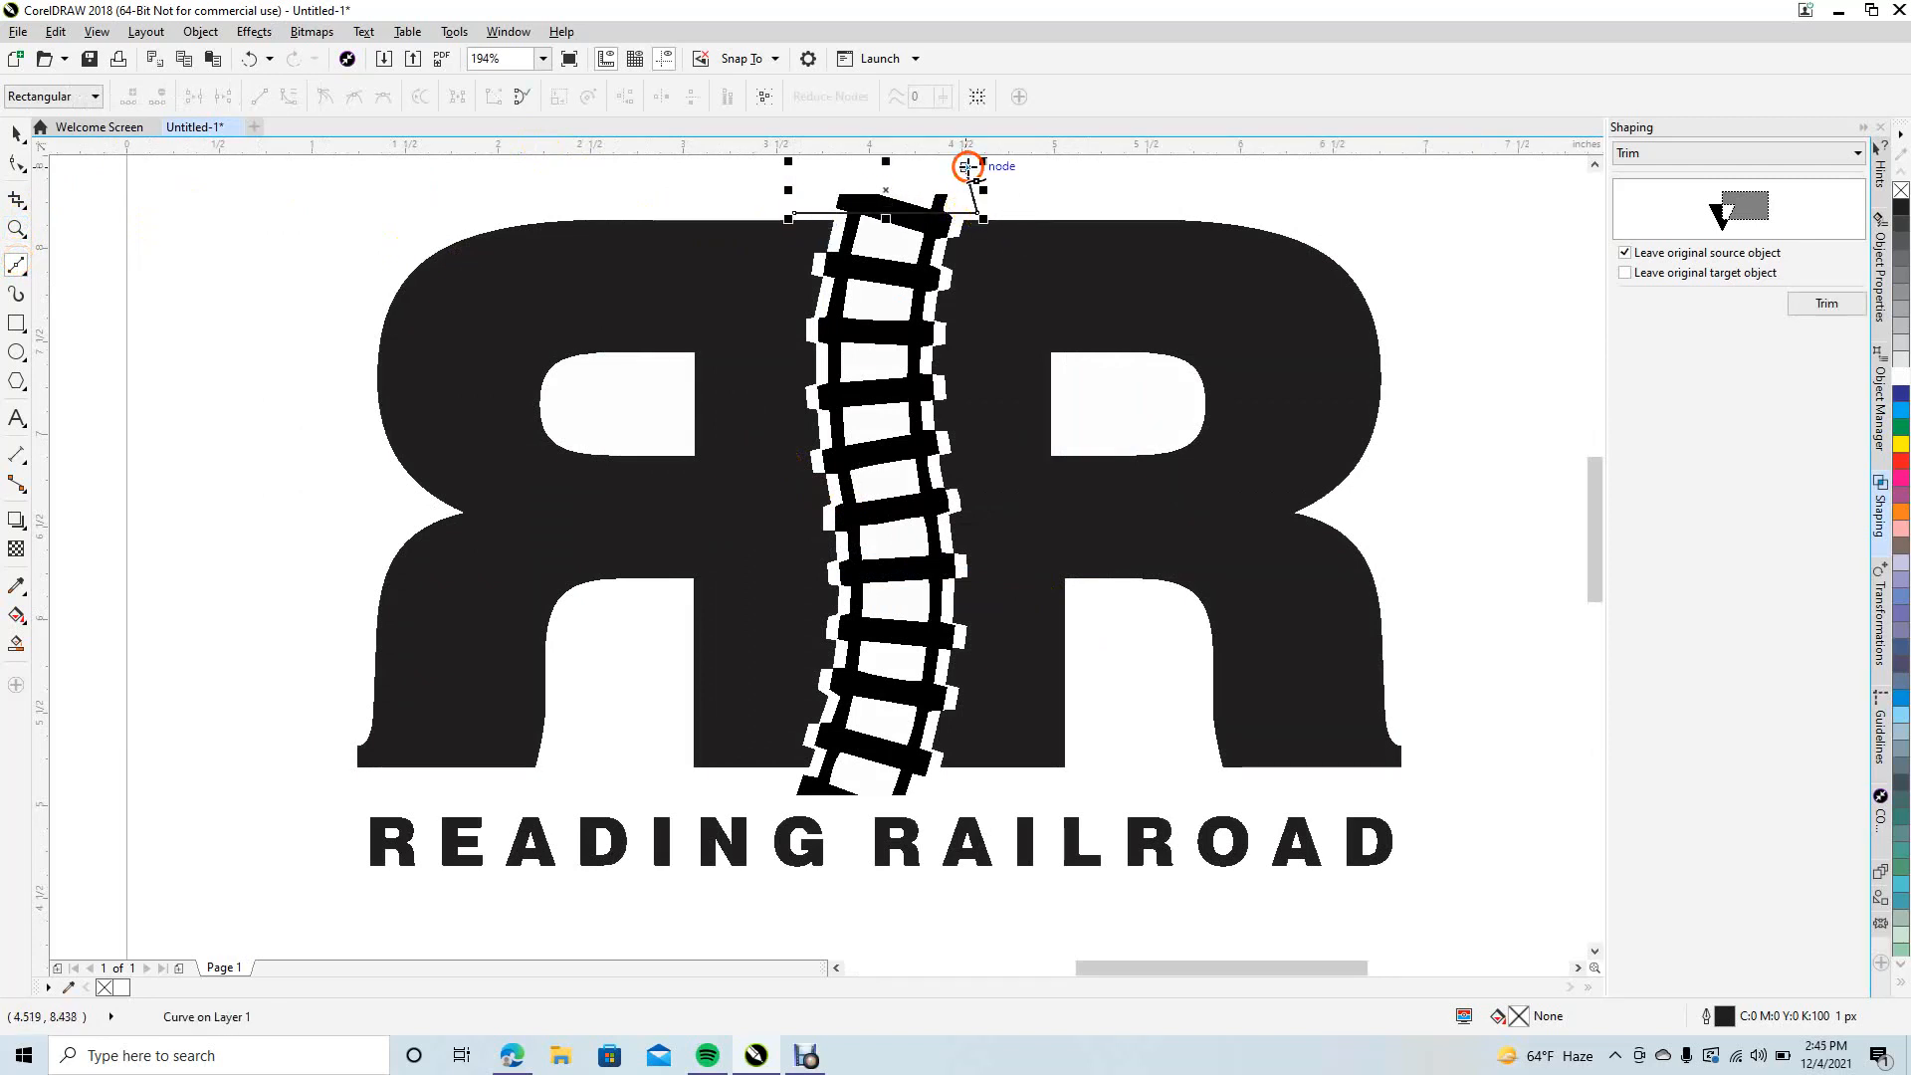
double_click(819, 168)
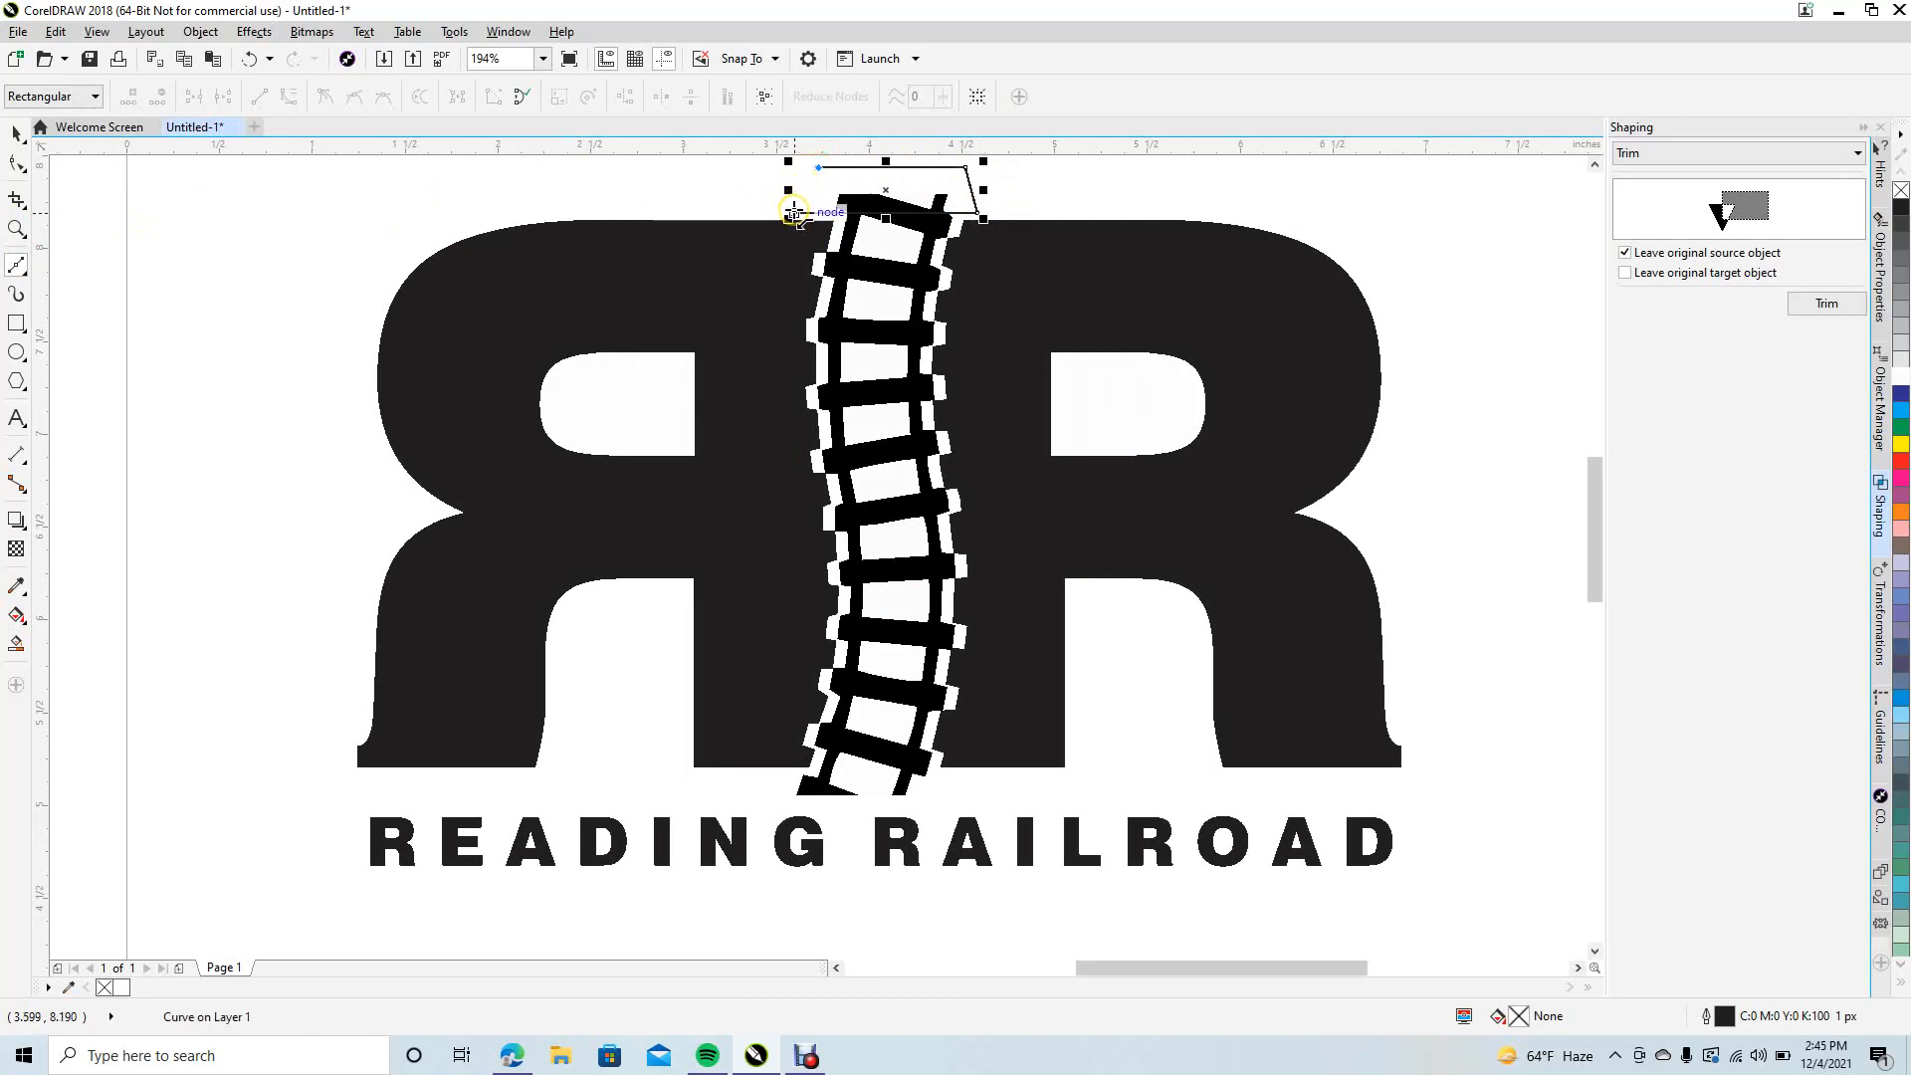
click(793, 213)
- Trim the track's tip protruding above the double-R with the four-sided outline
click(14, 133)
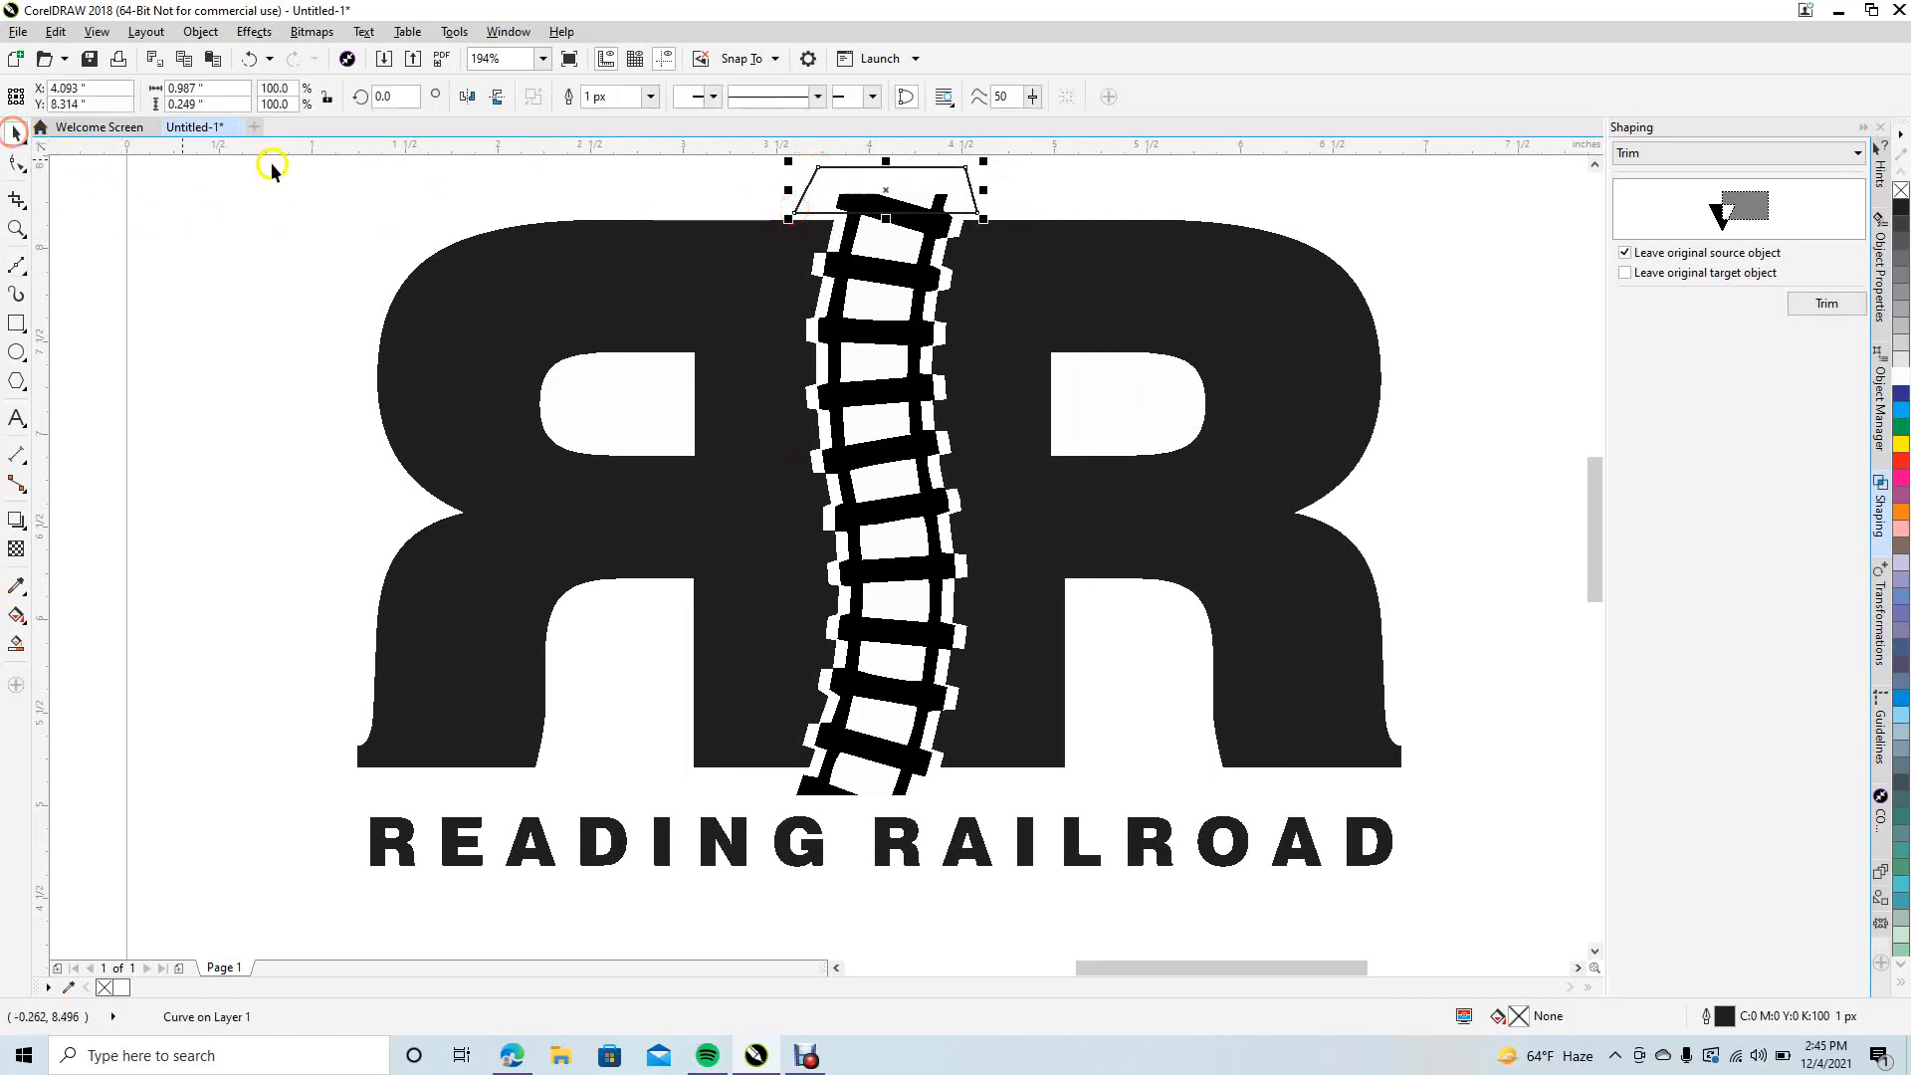
click(1826, 307)
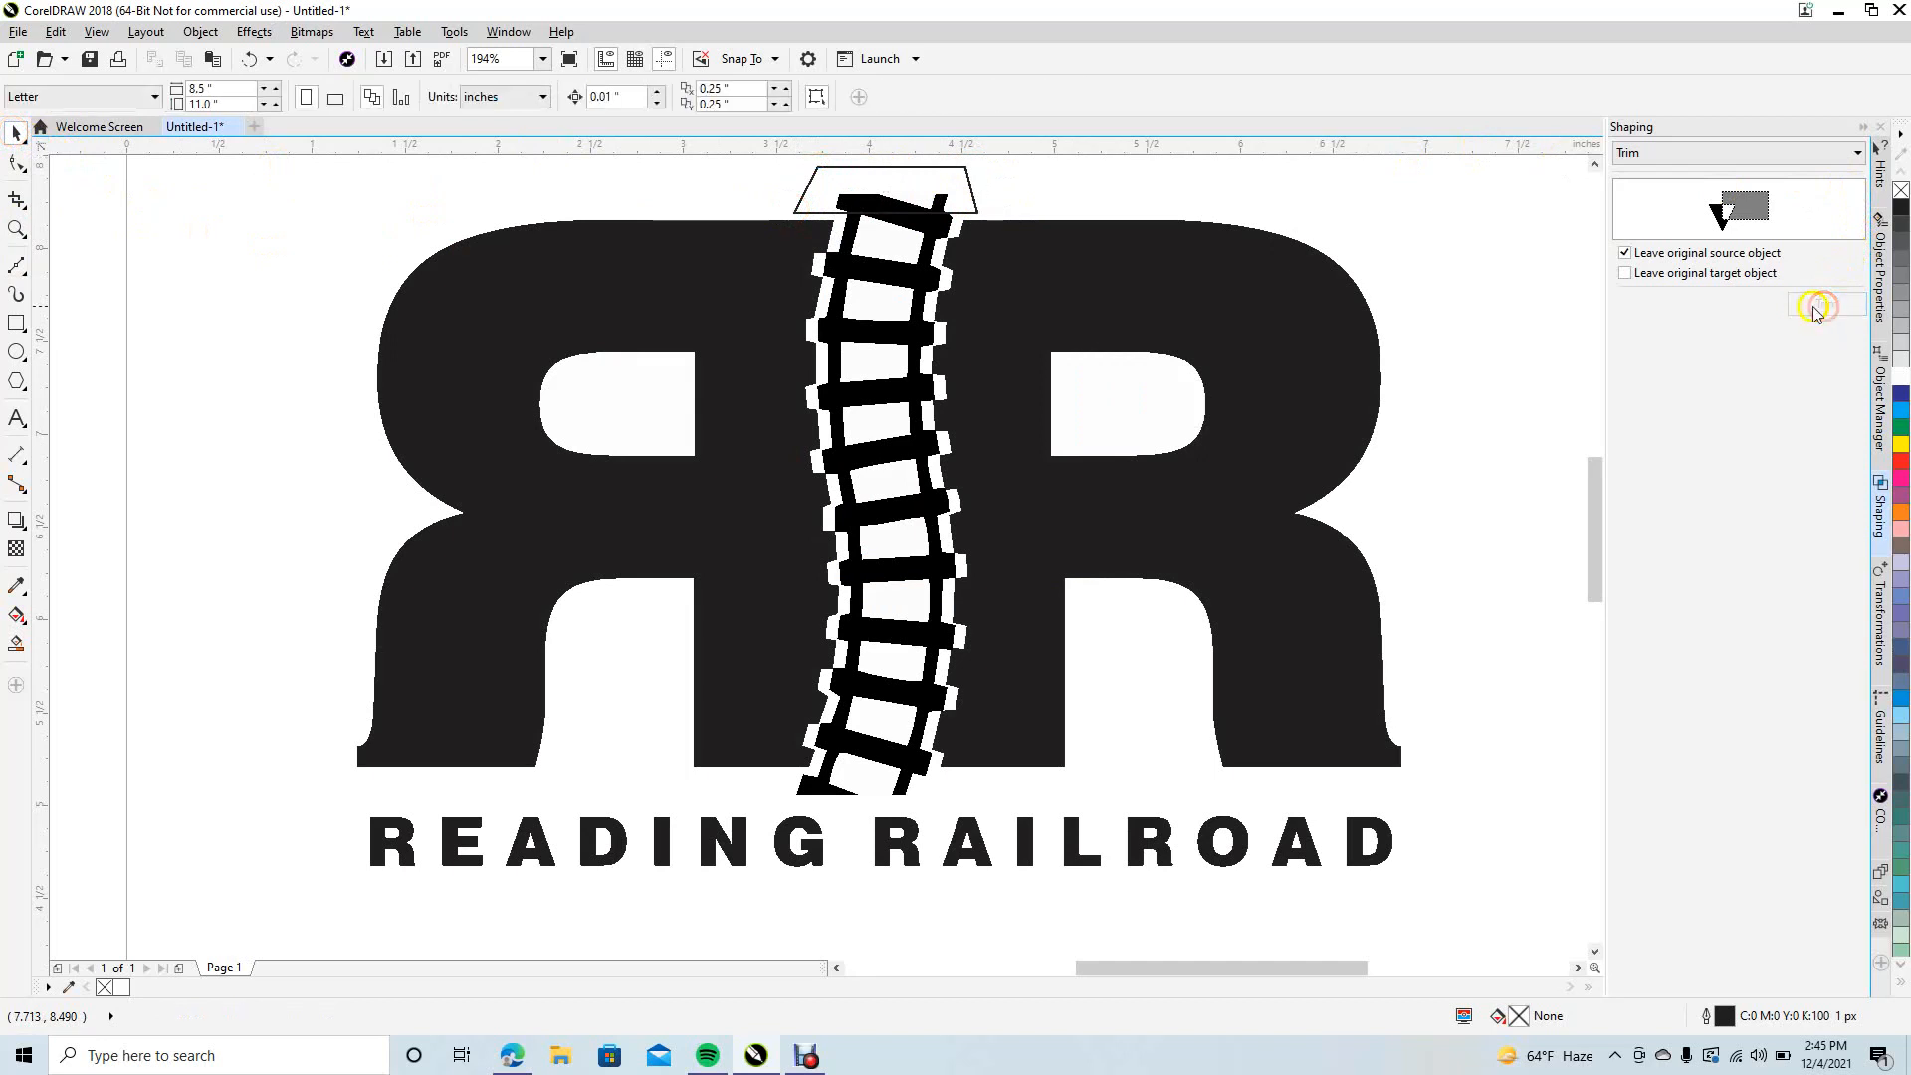
click(924, 229)
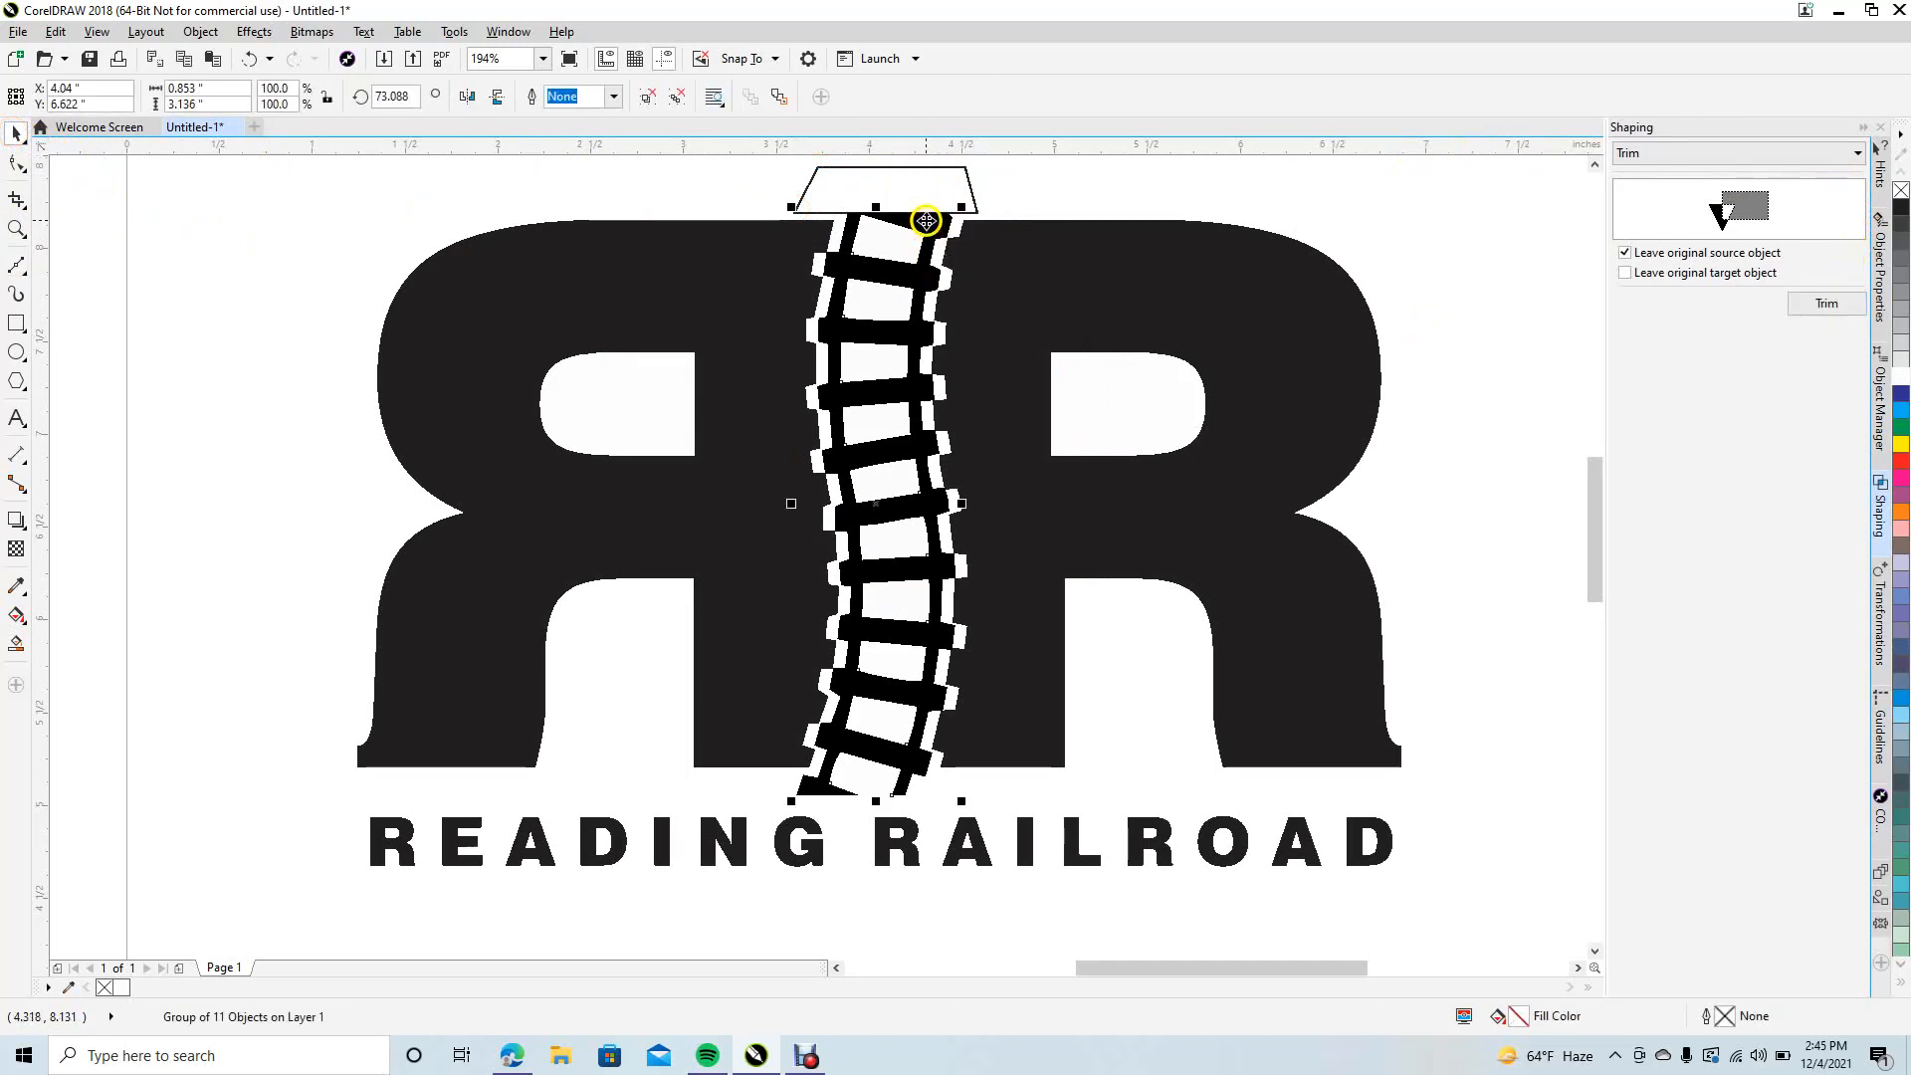
- Move the four-sided outline over the track's lower end to trim the part protruding below the double-R, and delete the outline
click(922, 199)
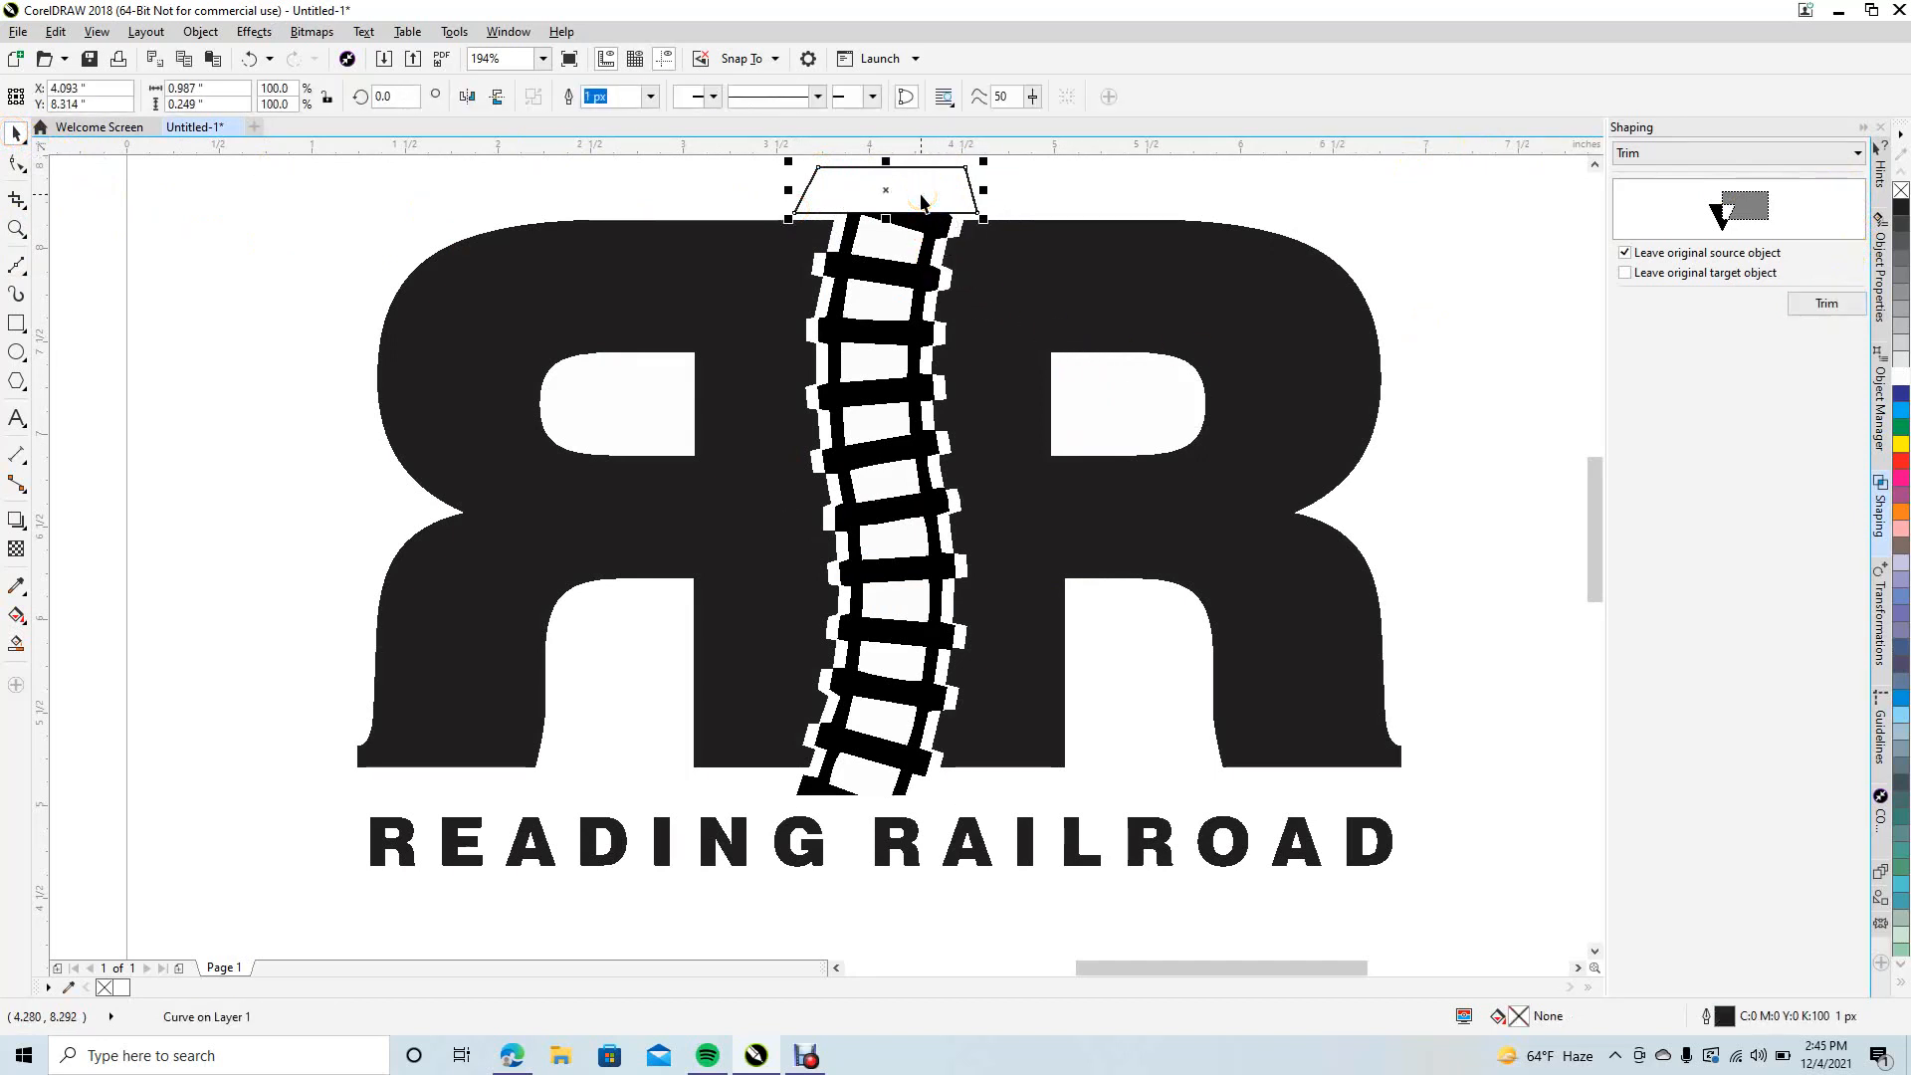
drag(919, 192, 889, 802)
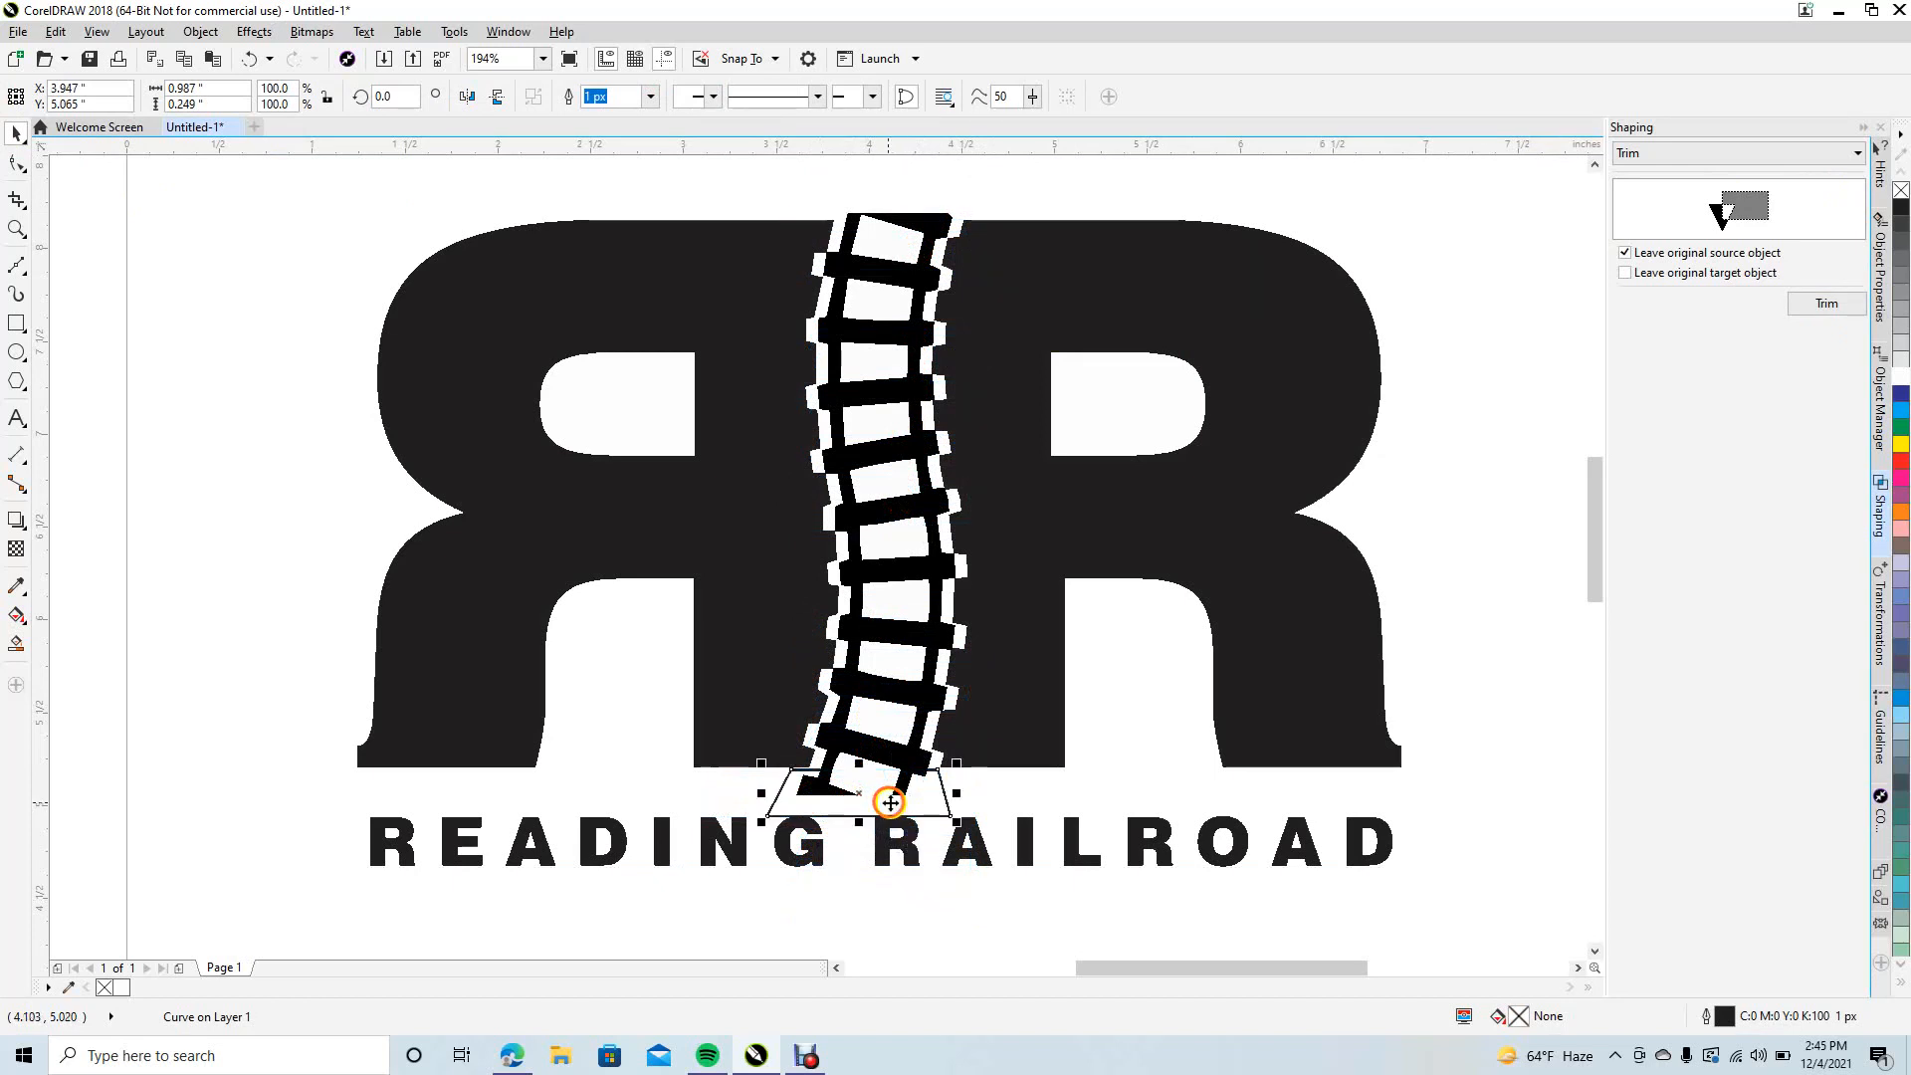
click(1826, 302)
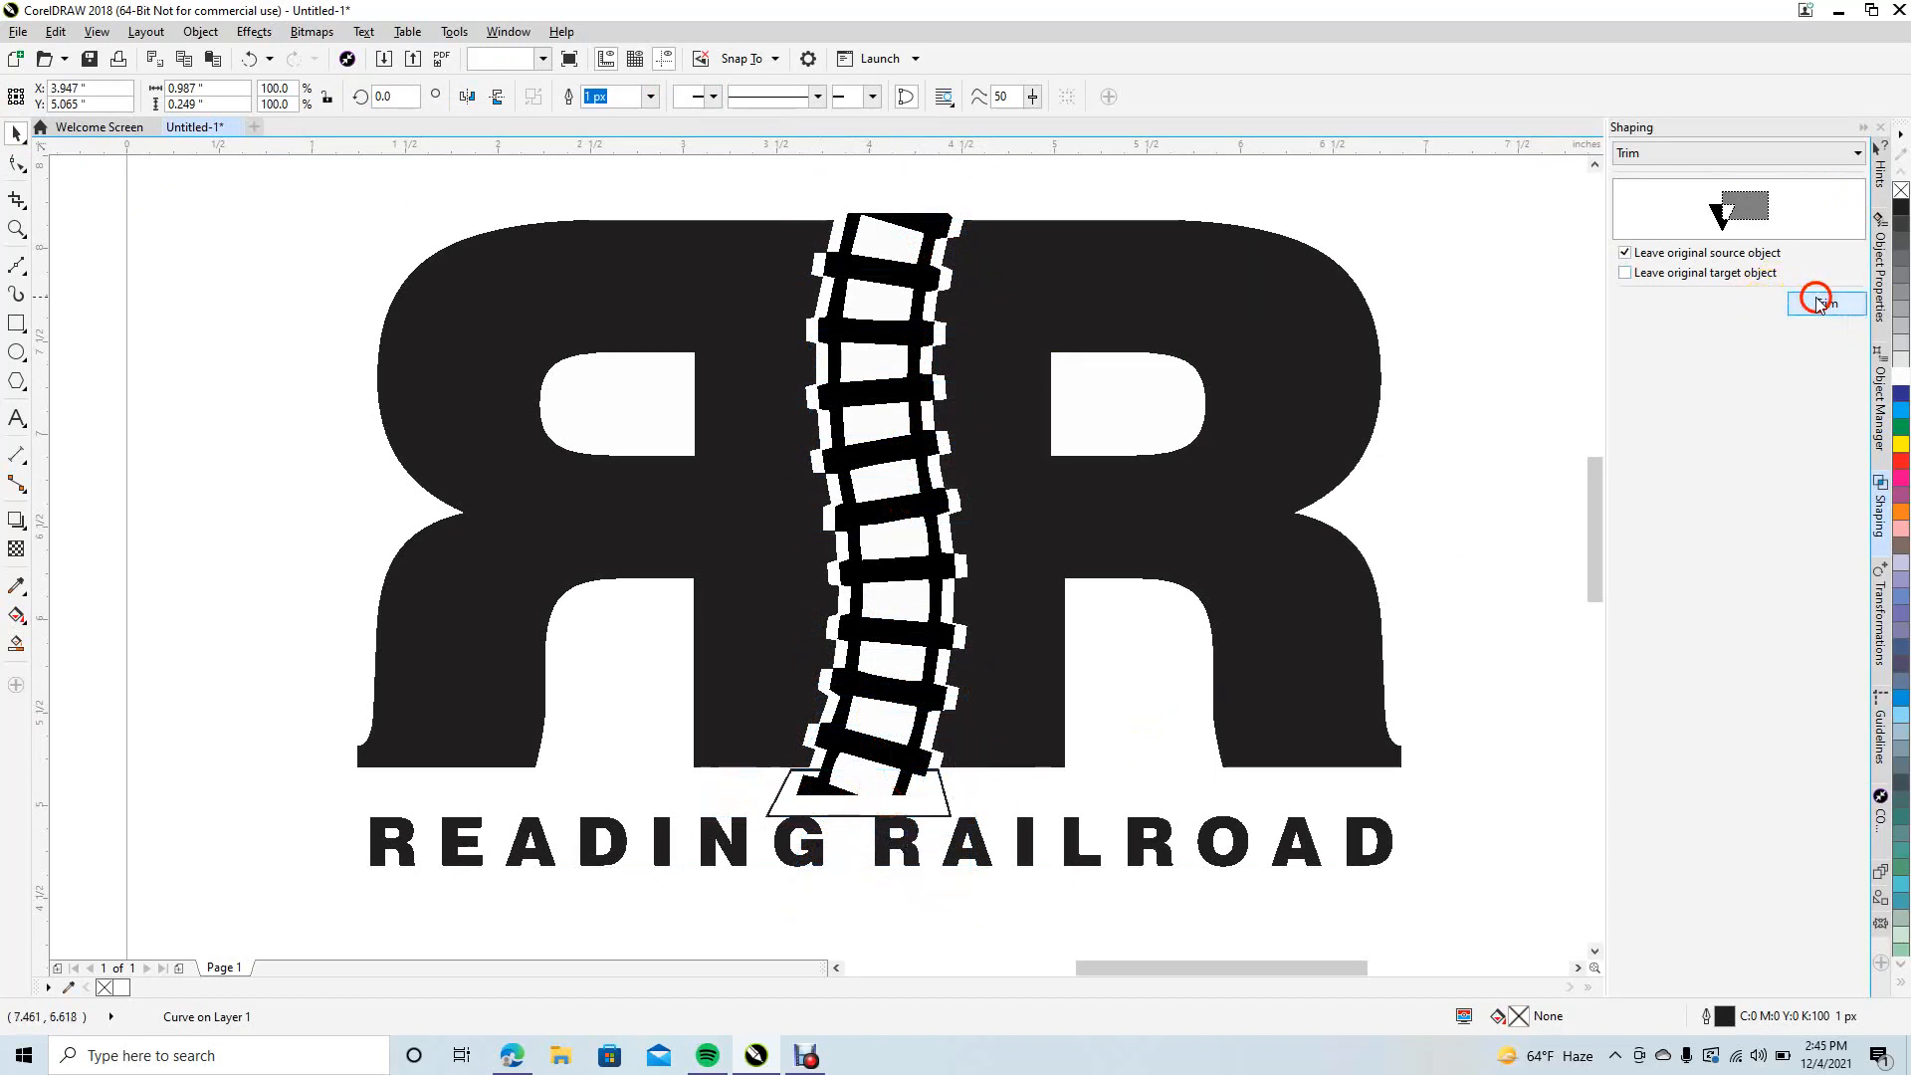
click(907, 767)
click(901, 802)
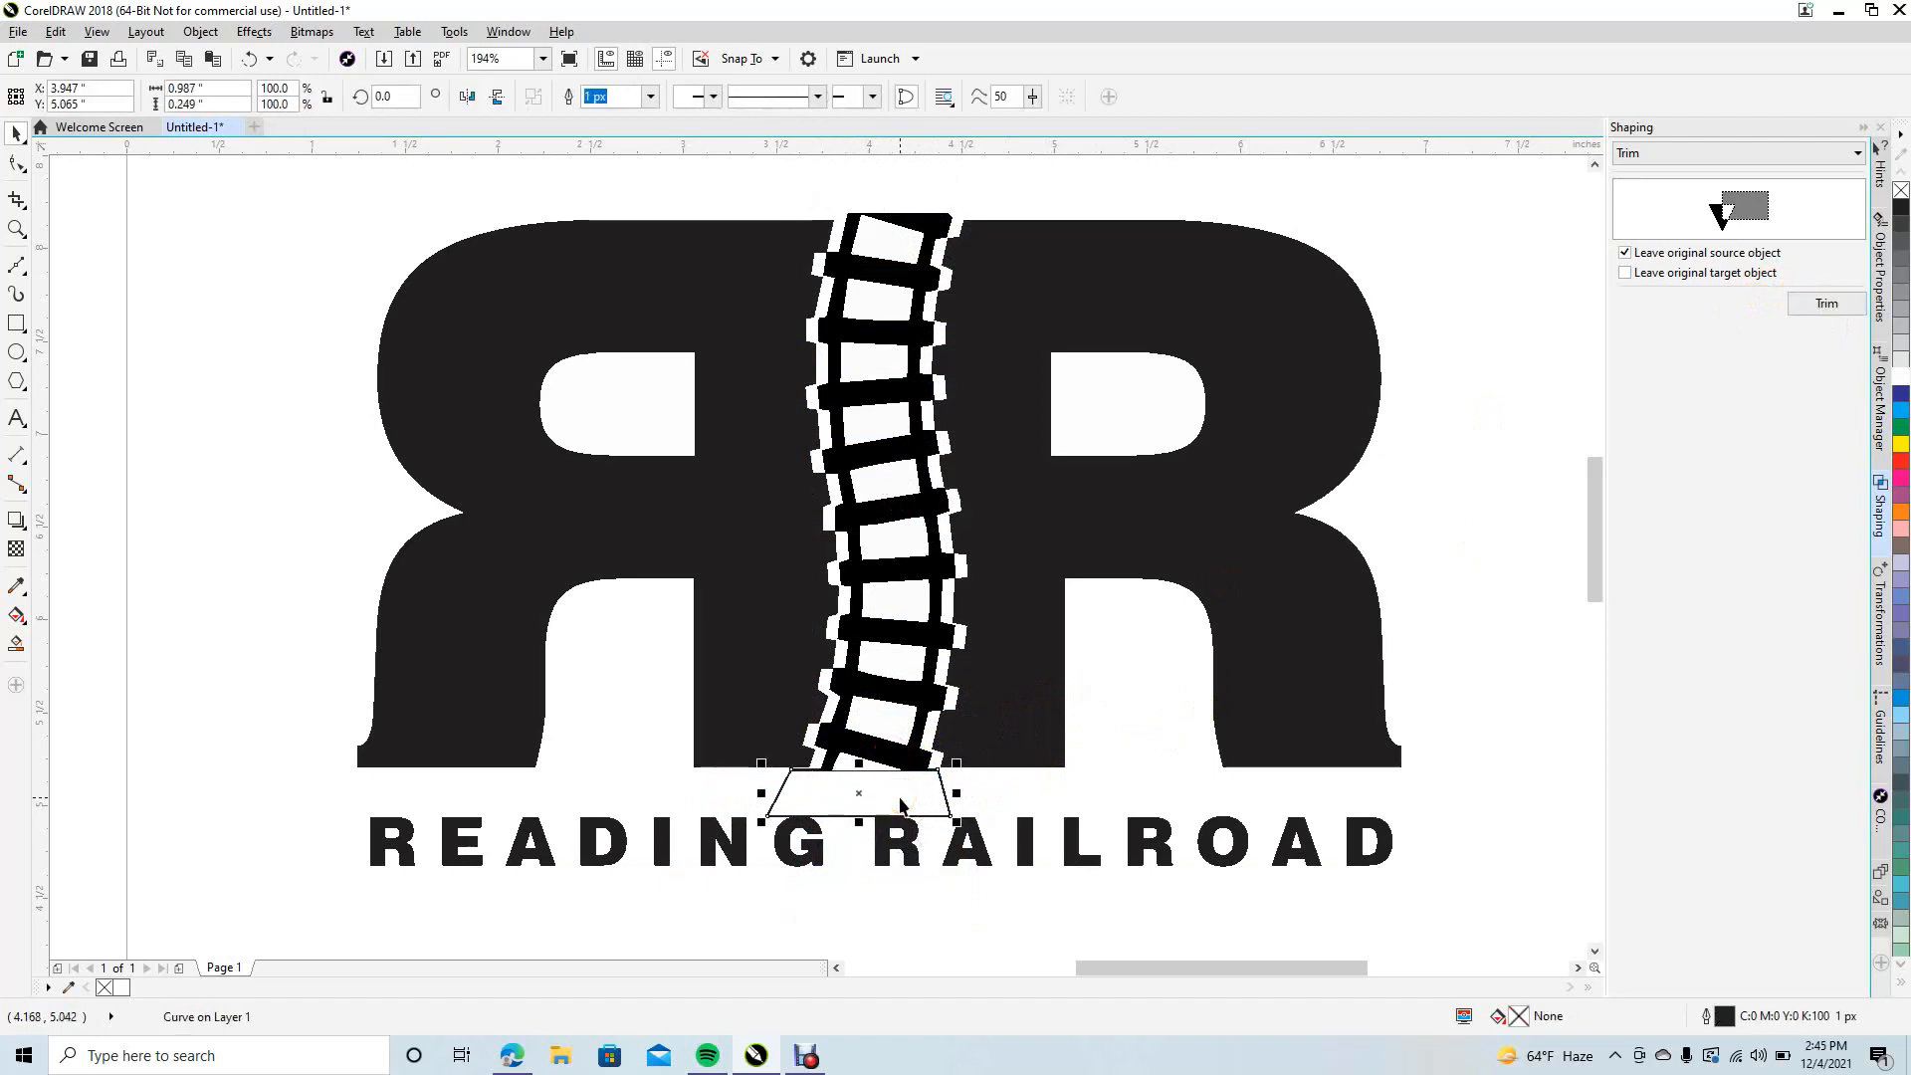
key(Delete)
click(1184, 806)
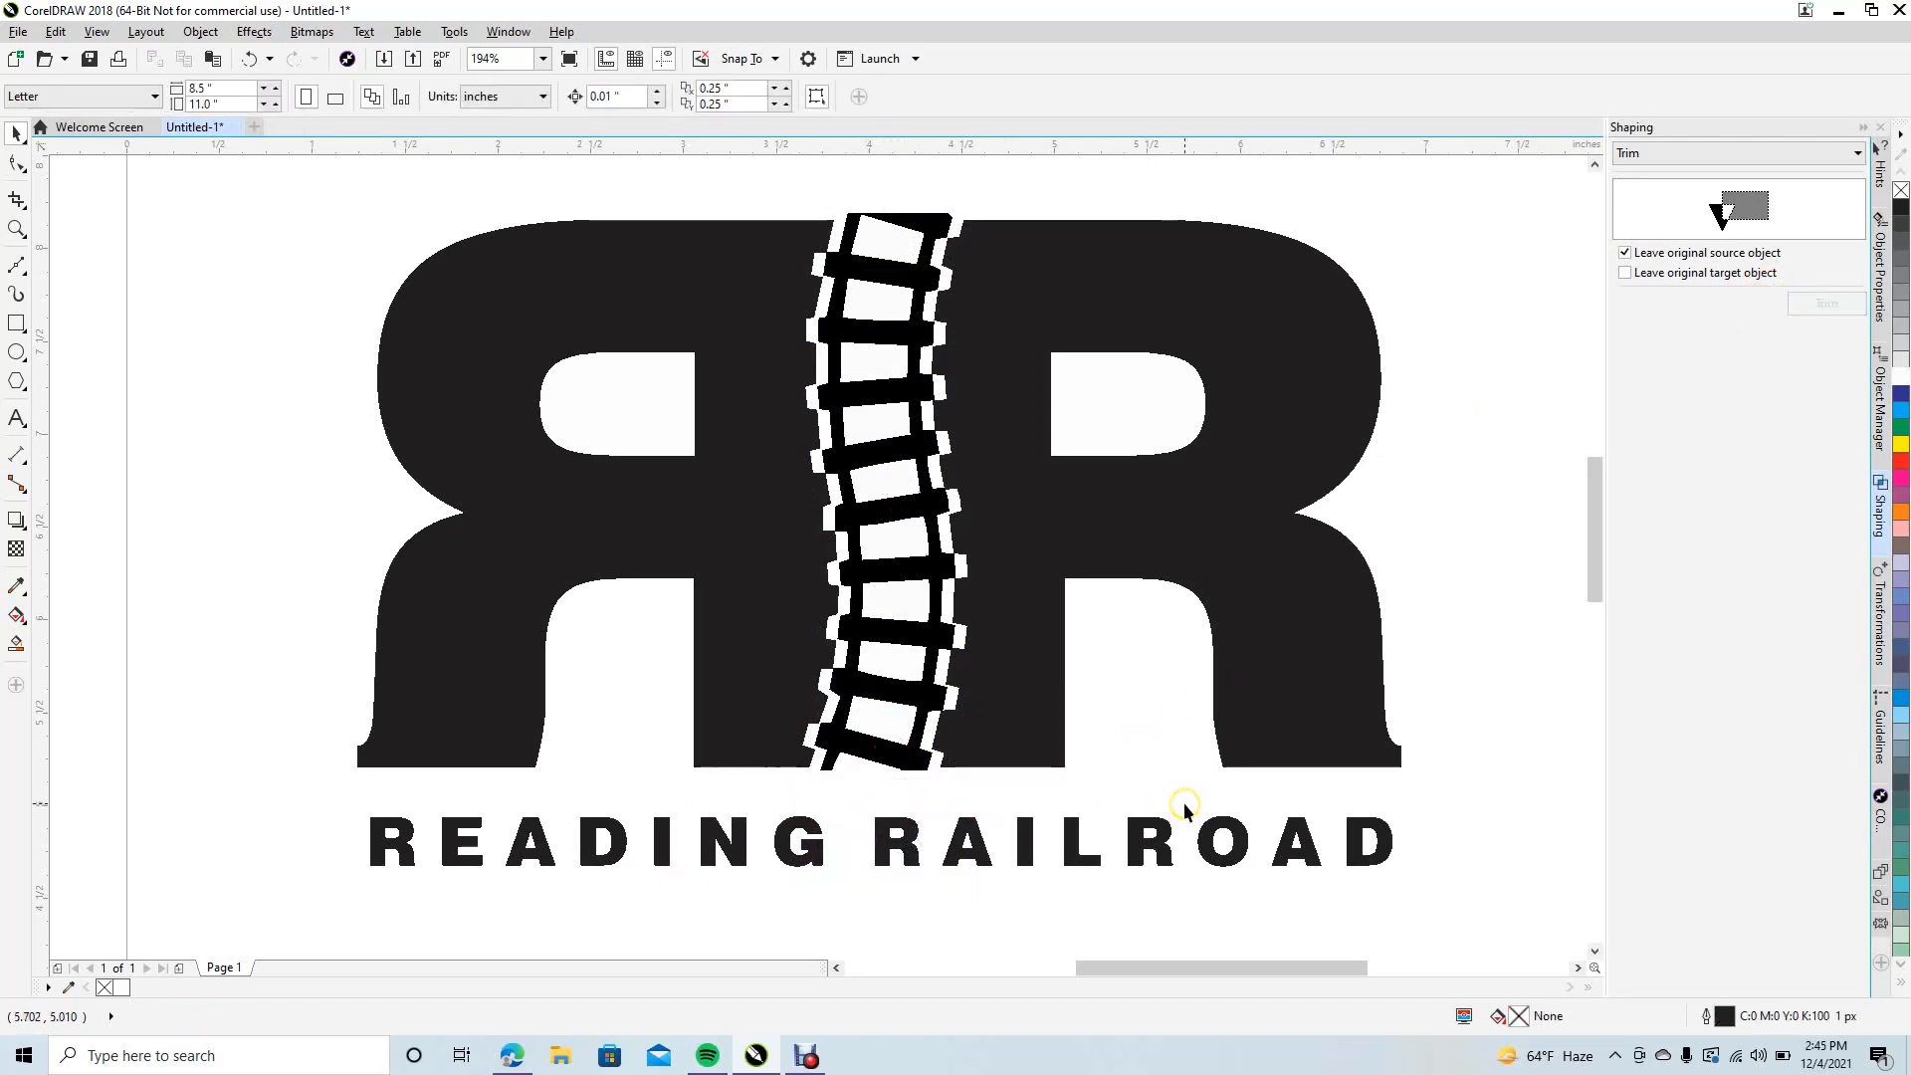
- Fill the mirrored R's outer shape with the blue C60 M40 Y0 K40
click(496, 336)
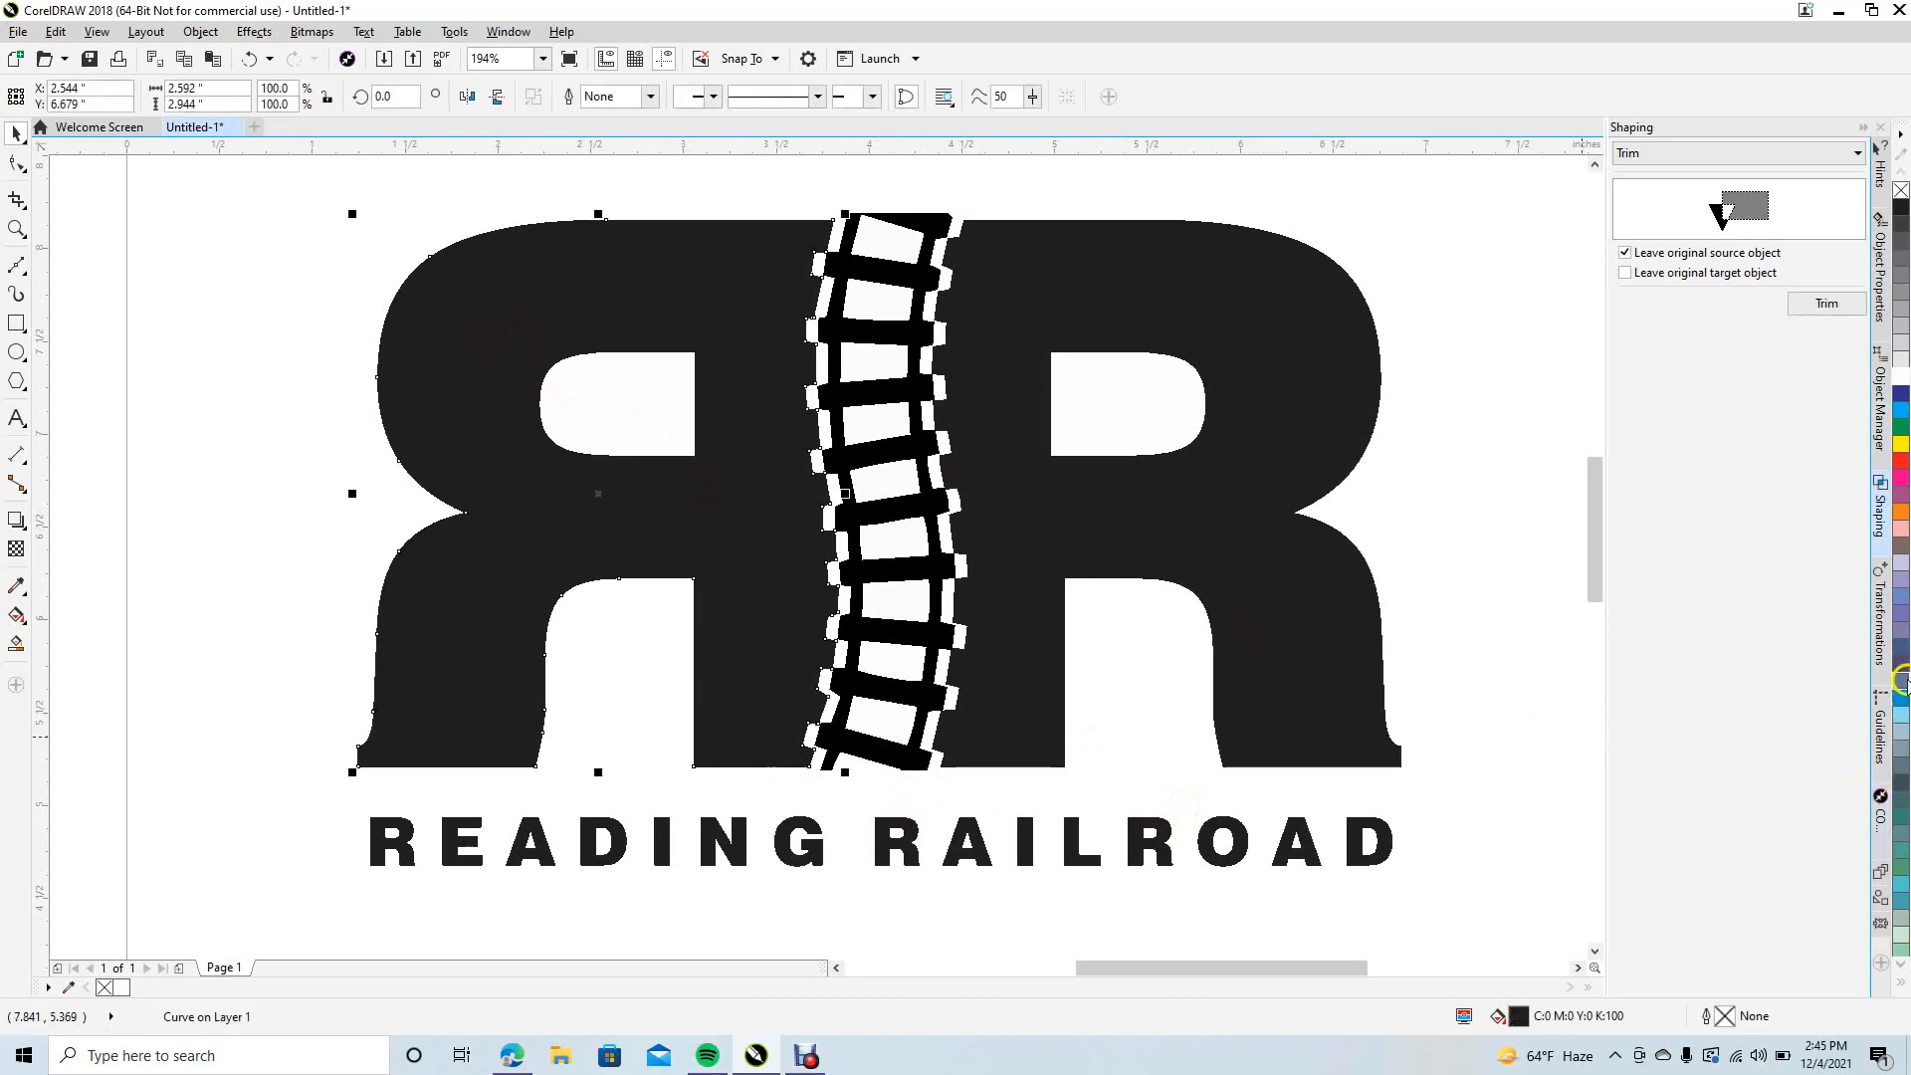
click(1901, 651)
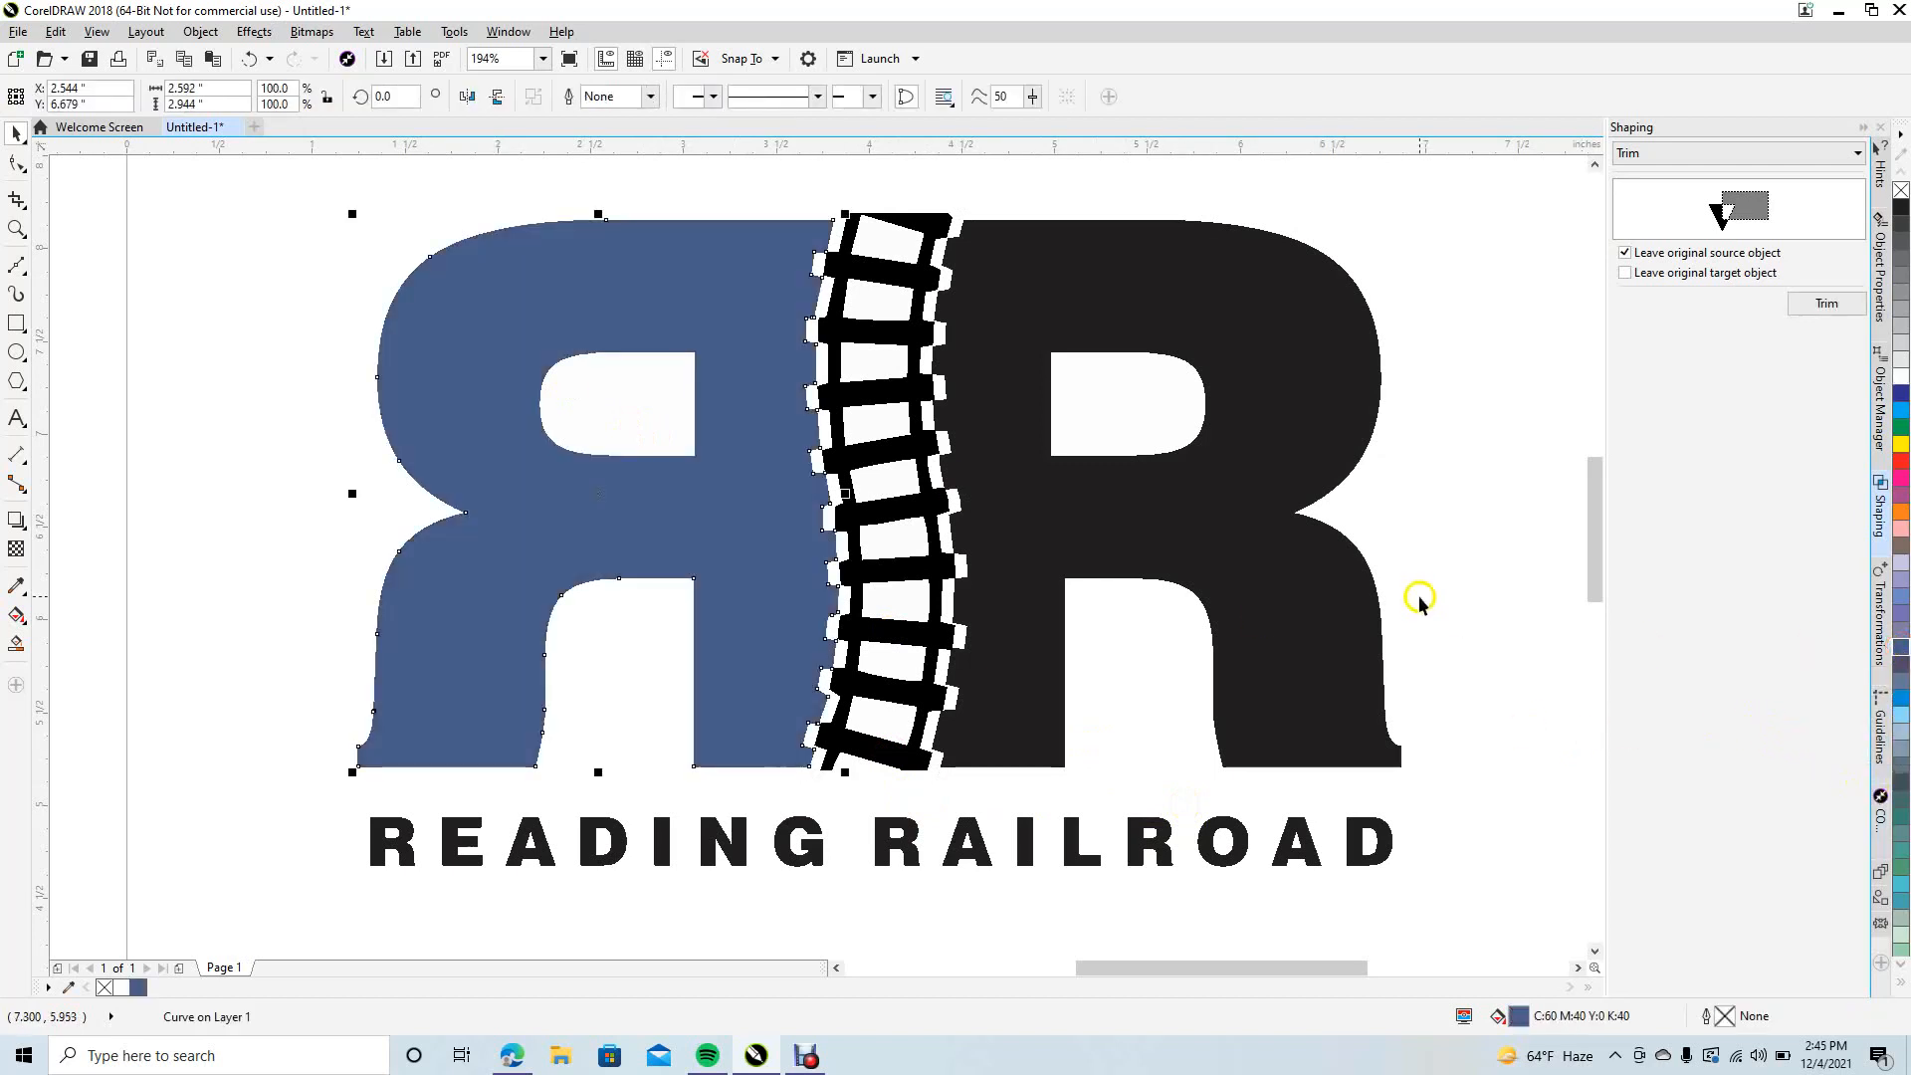
click(1500, 599)
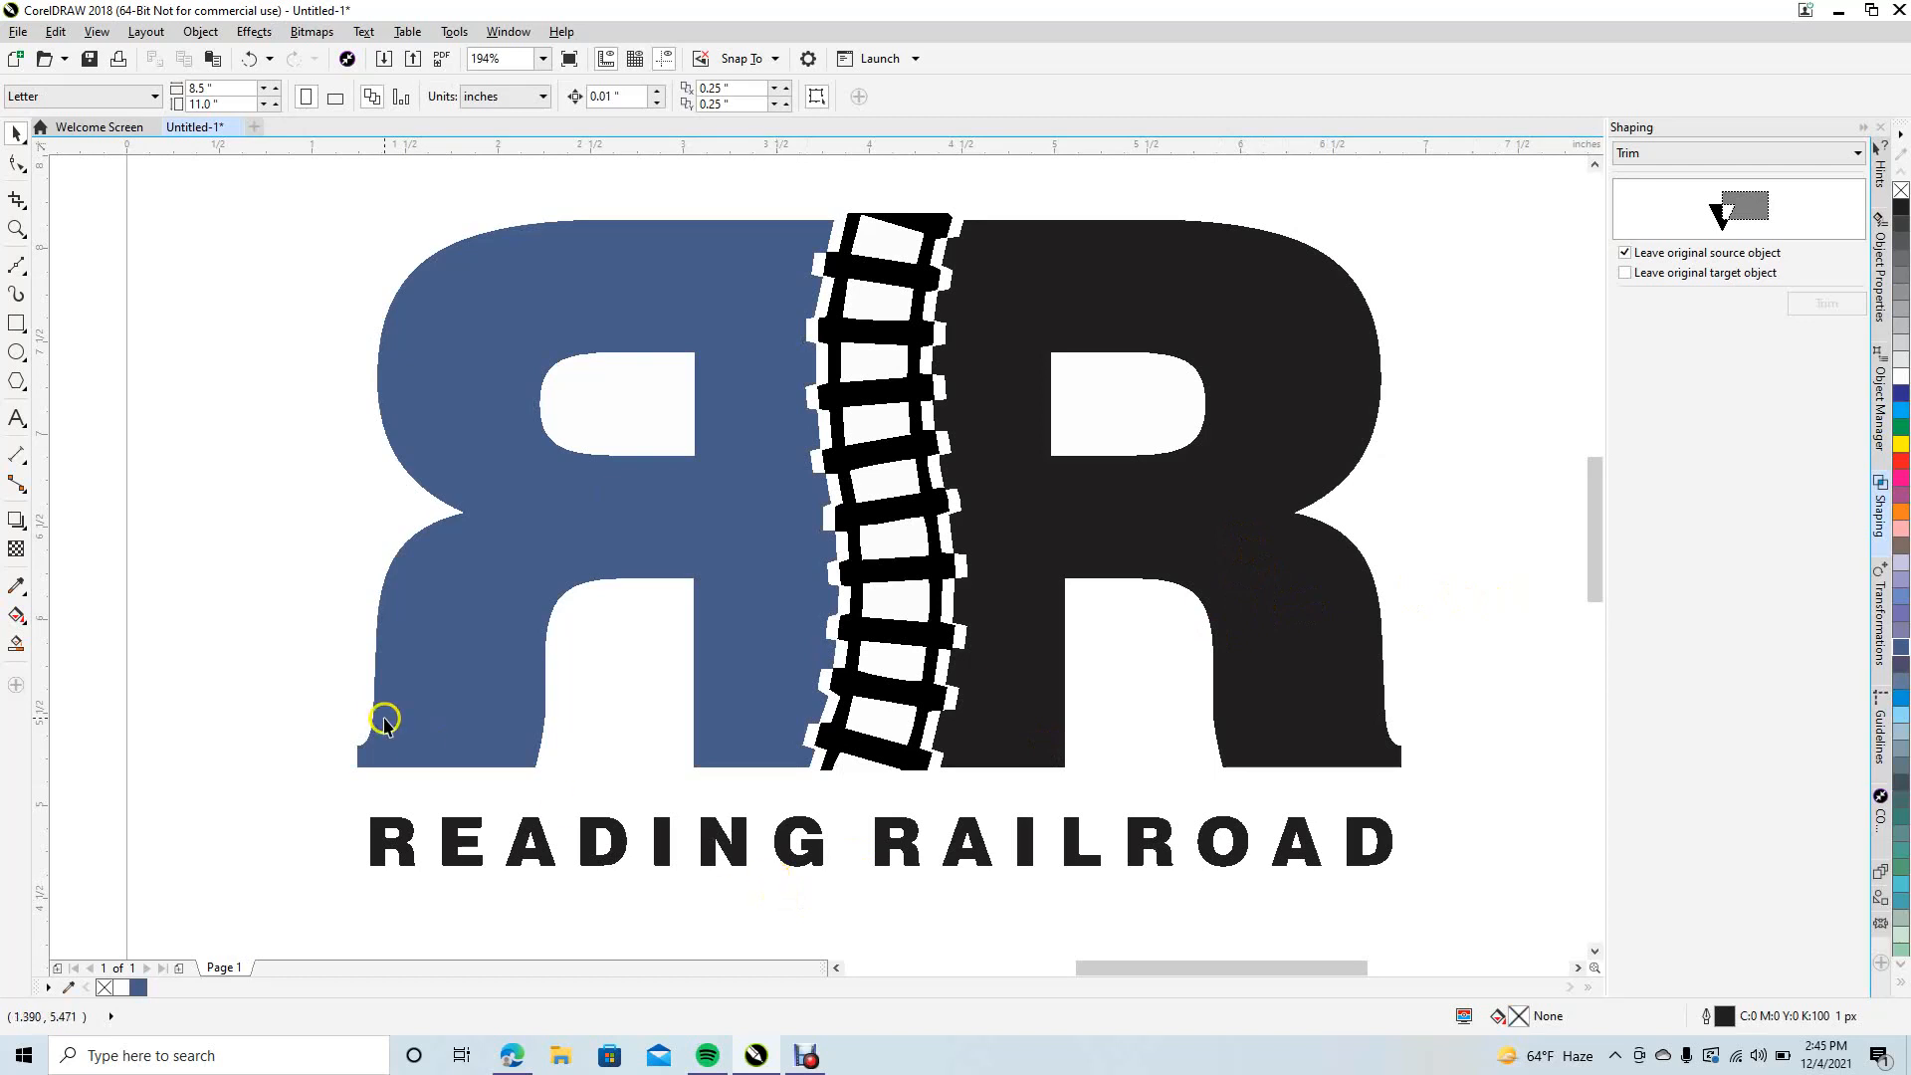
- Try moving the blue mirrored R down over the caption, and undo the move
drag(375, 726, 464, 858)
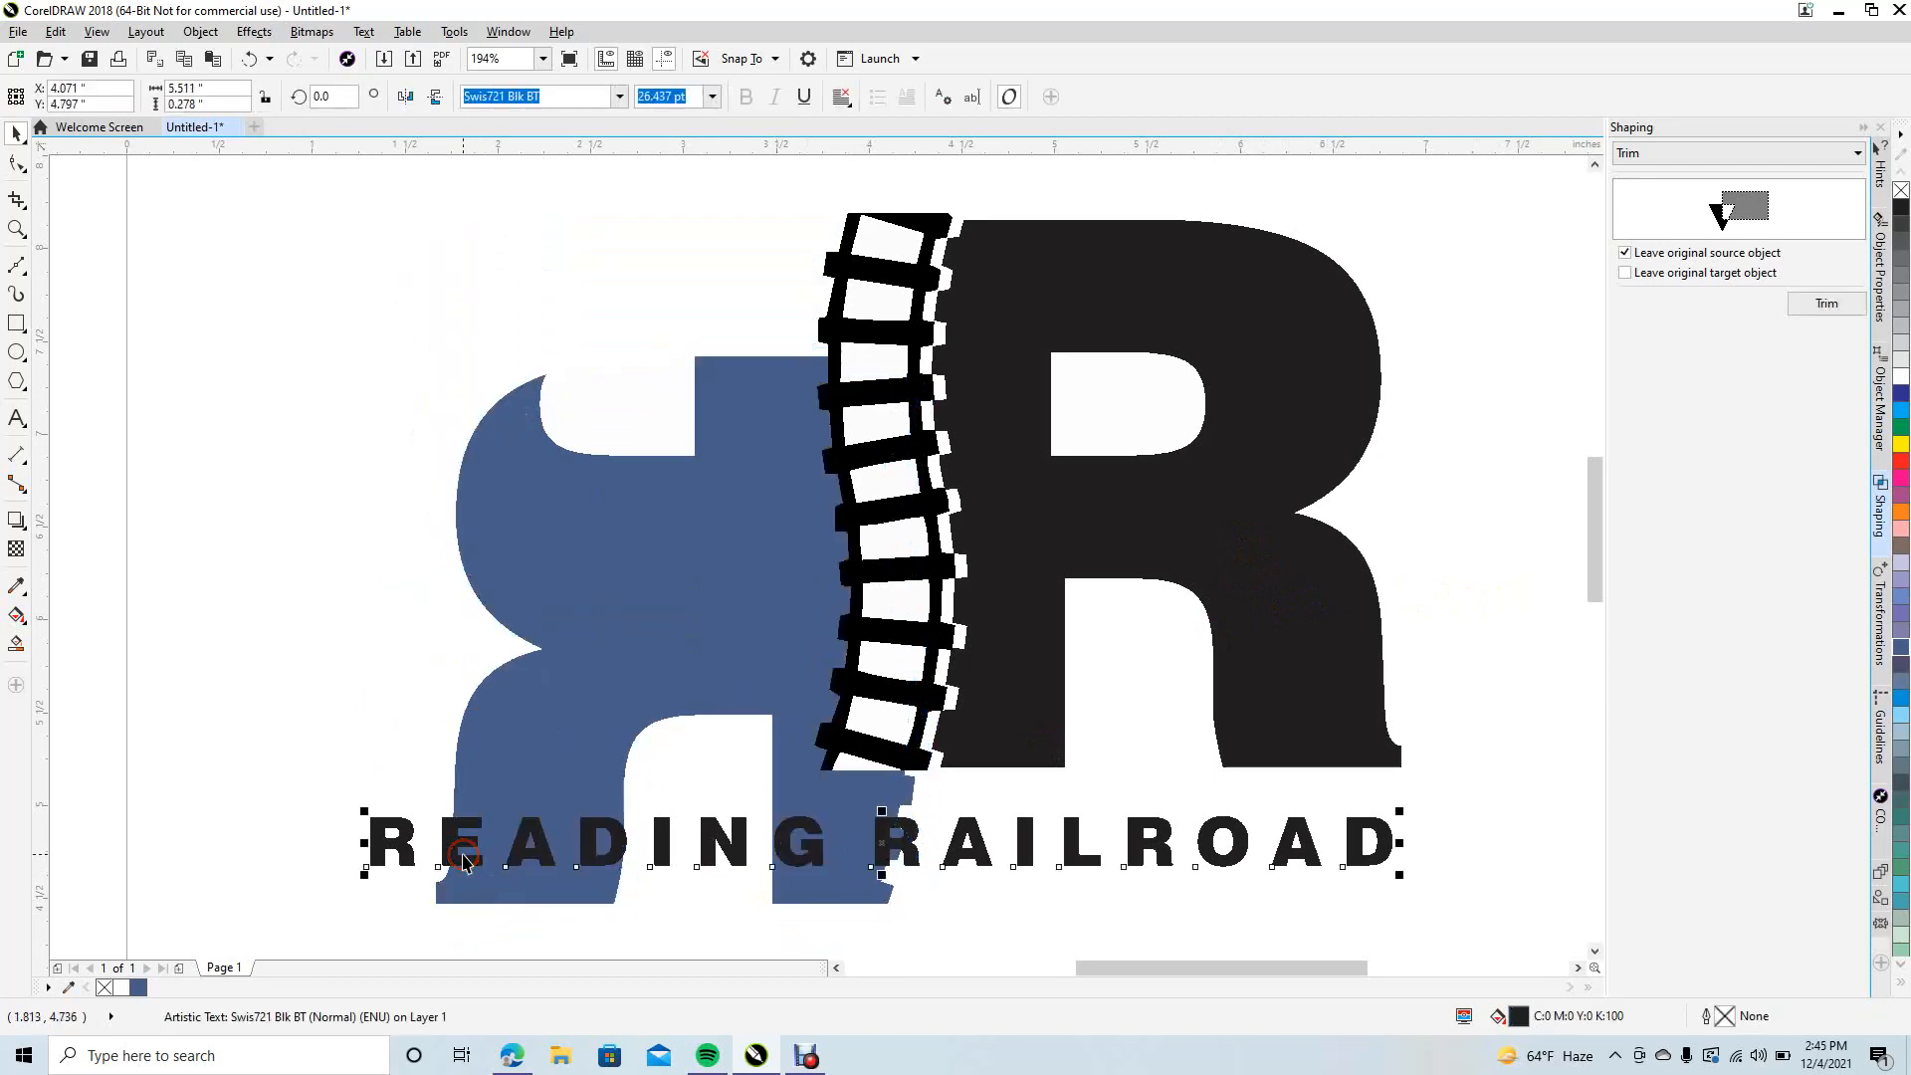
key(ctrl+z)
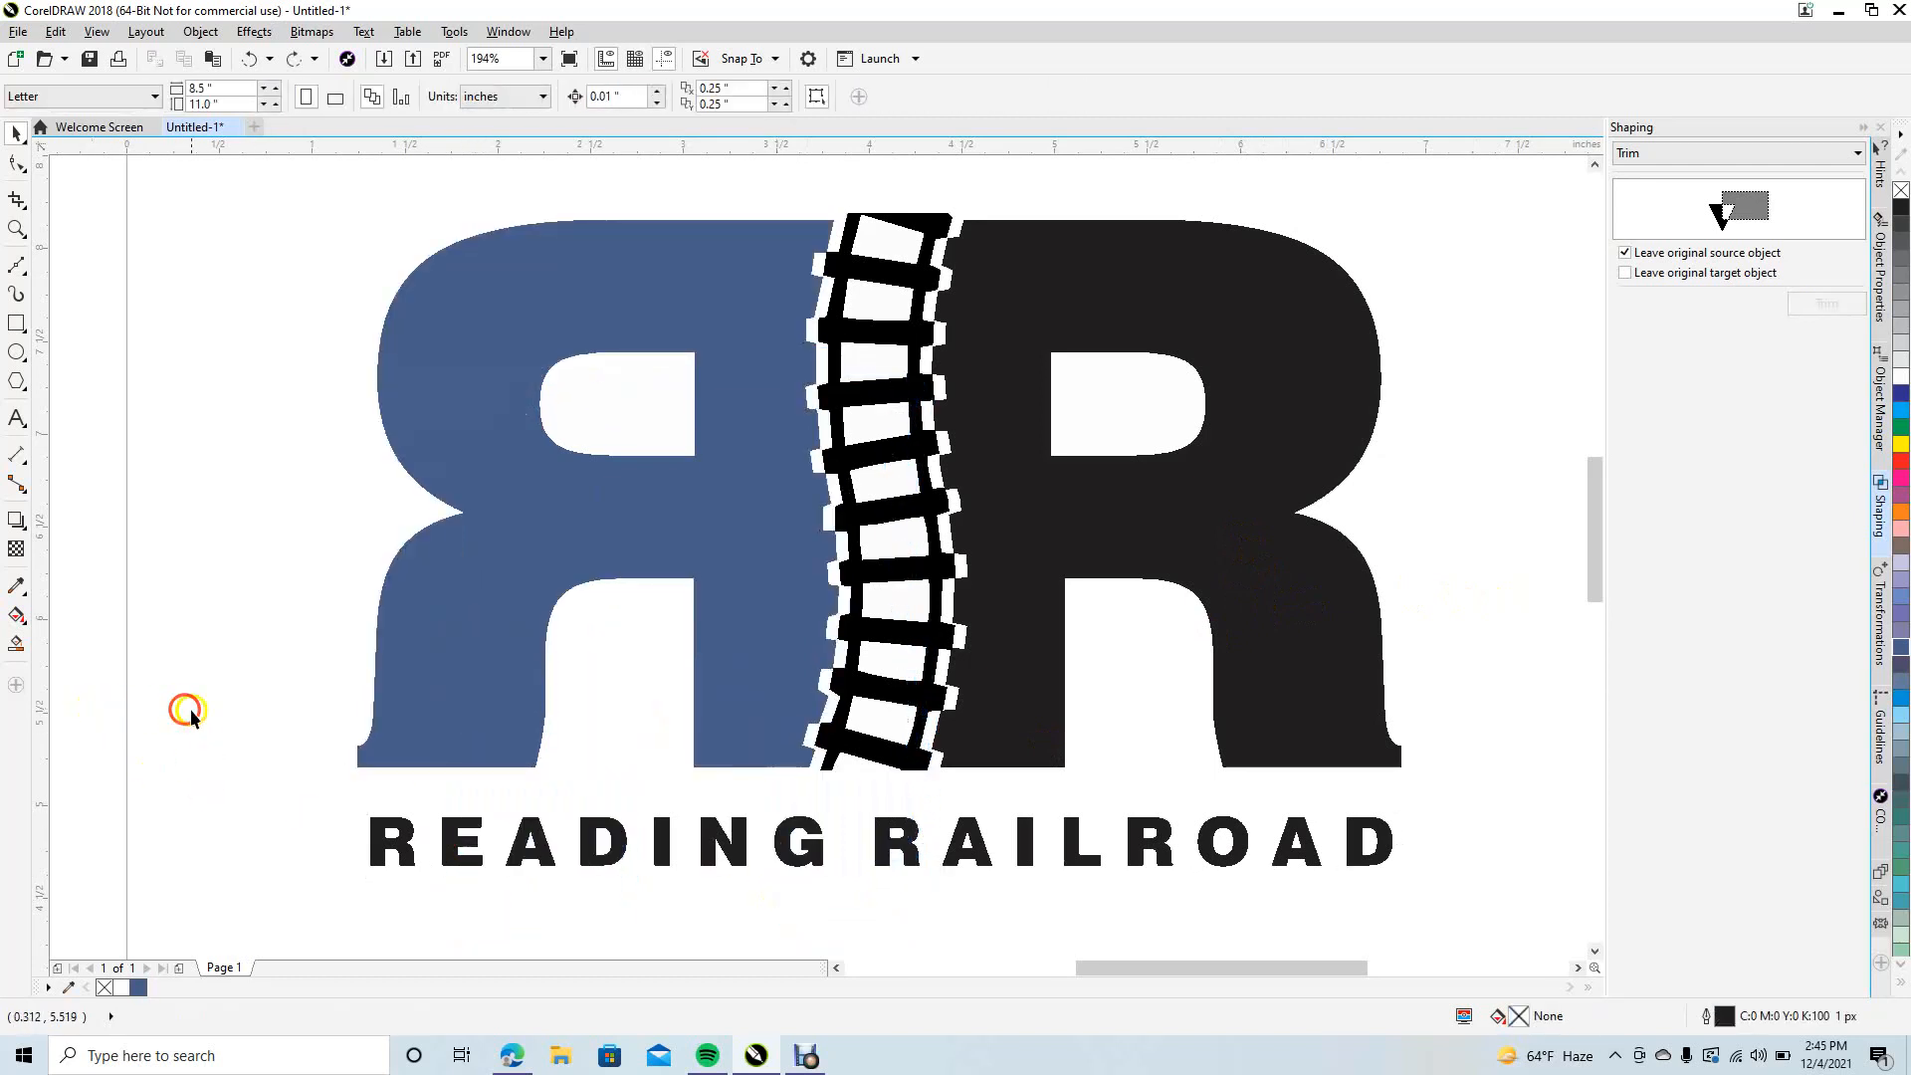
- Recolour only the word READING in the caption with the same blue, C60 M40 Y0 K40
click(454, 856)
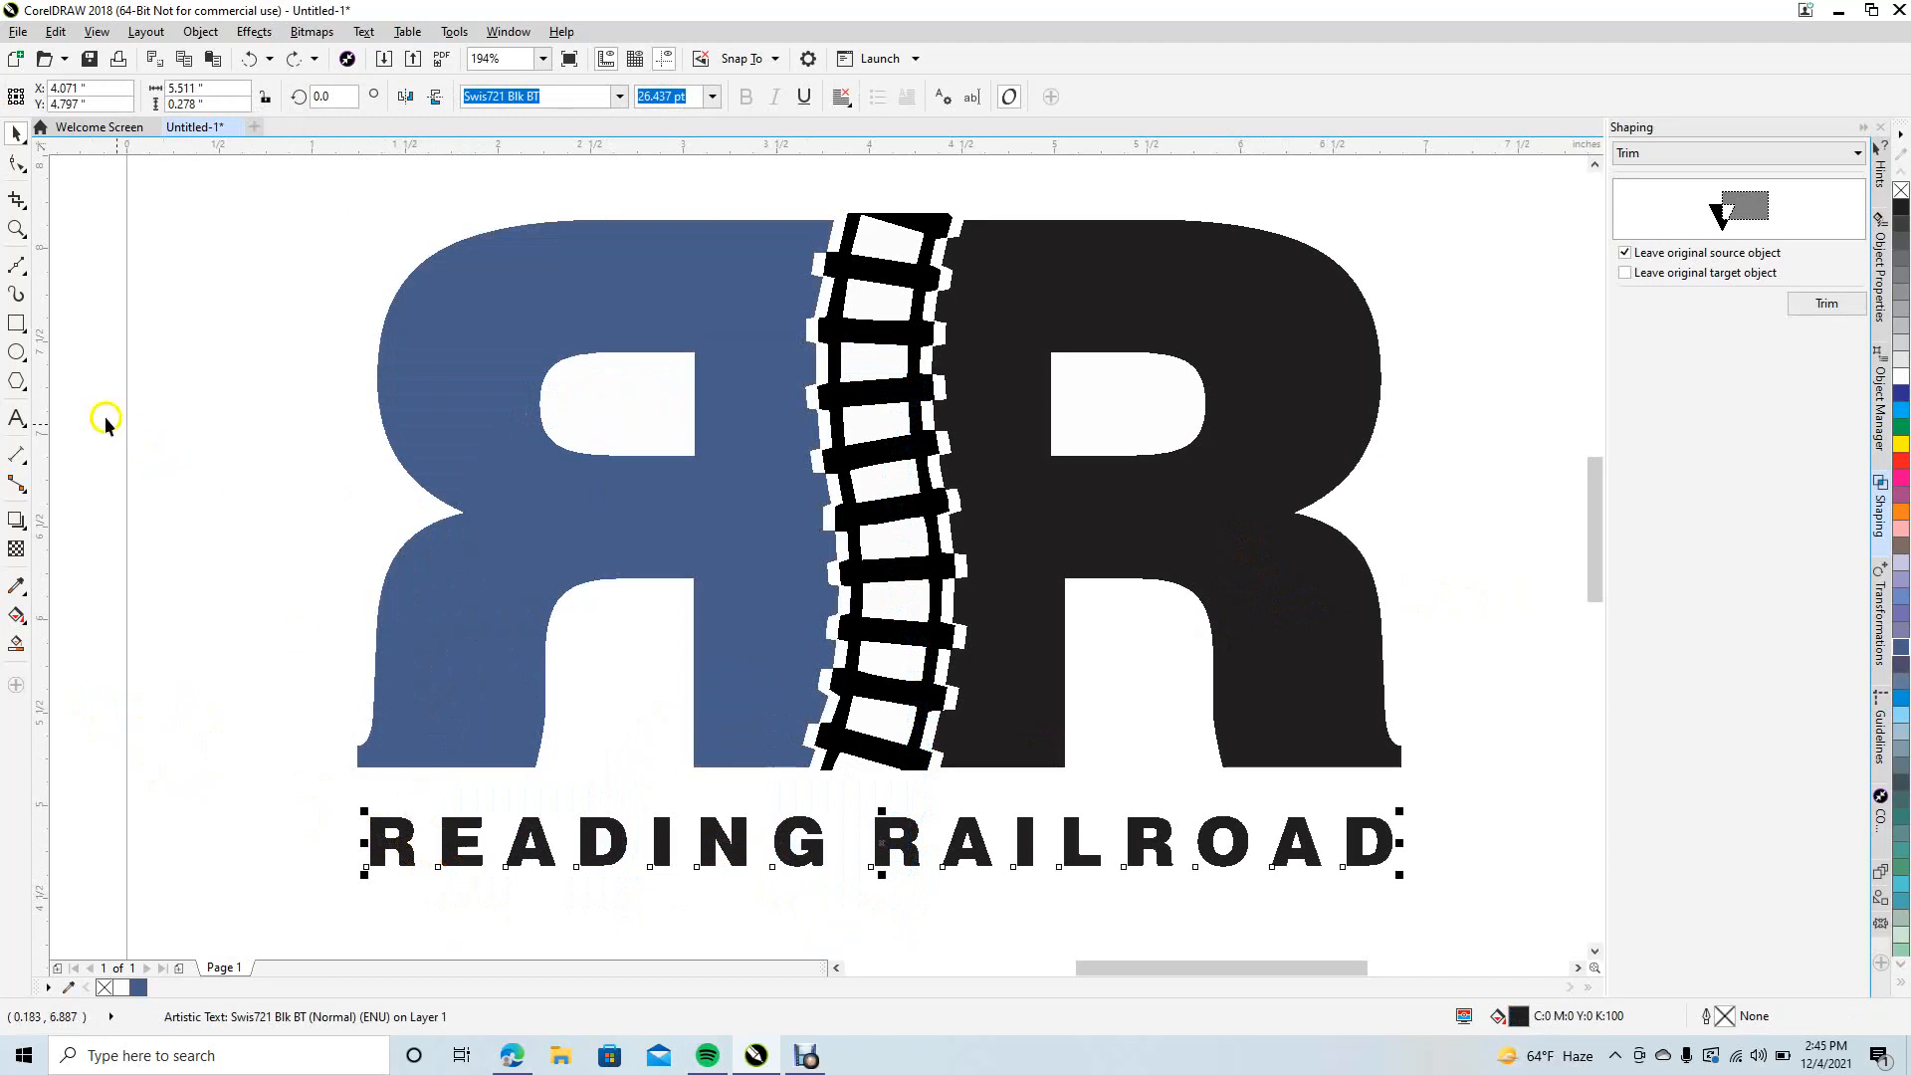
click(18, 422)
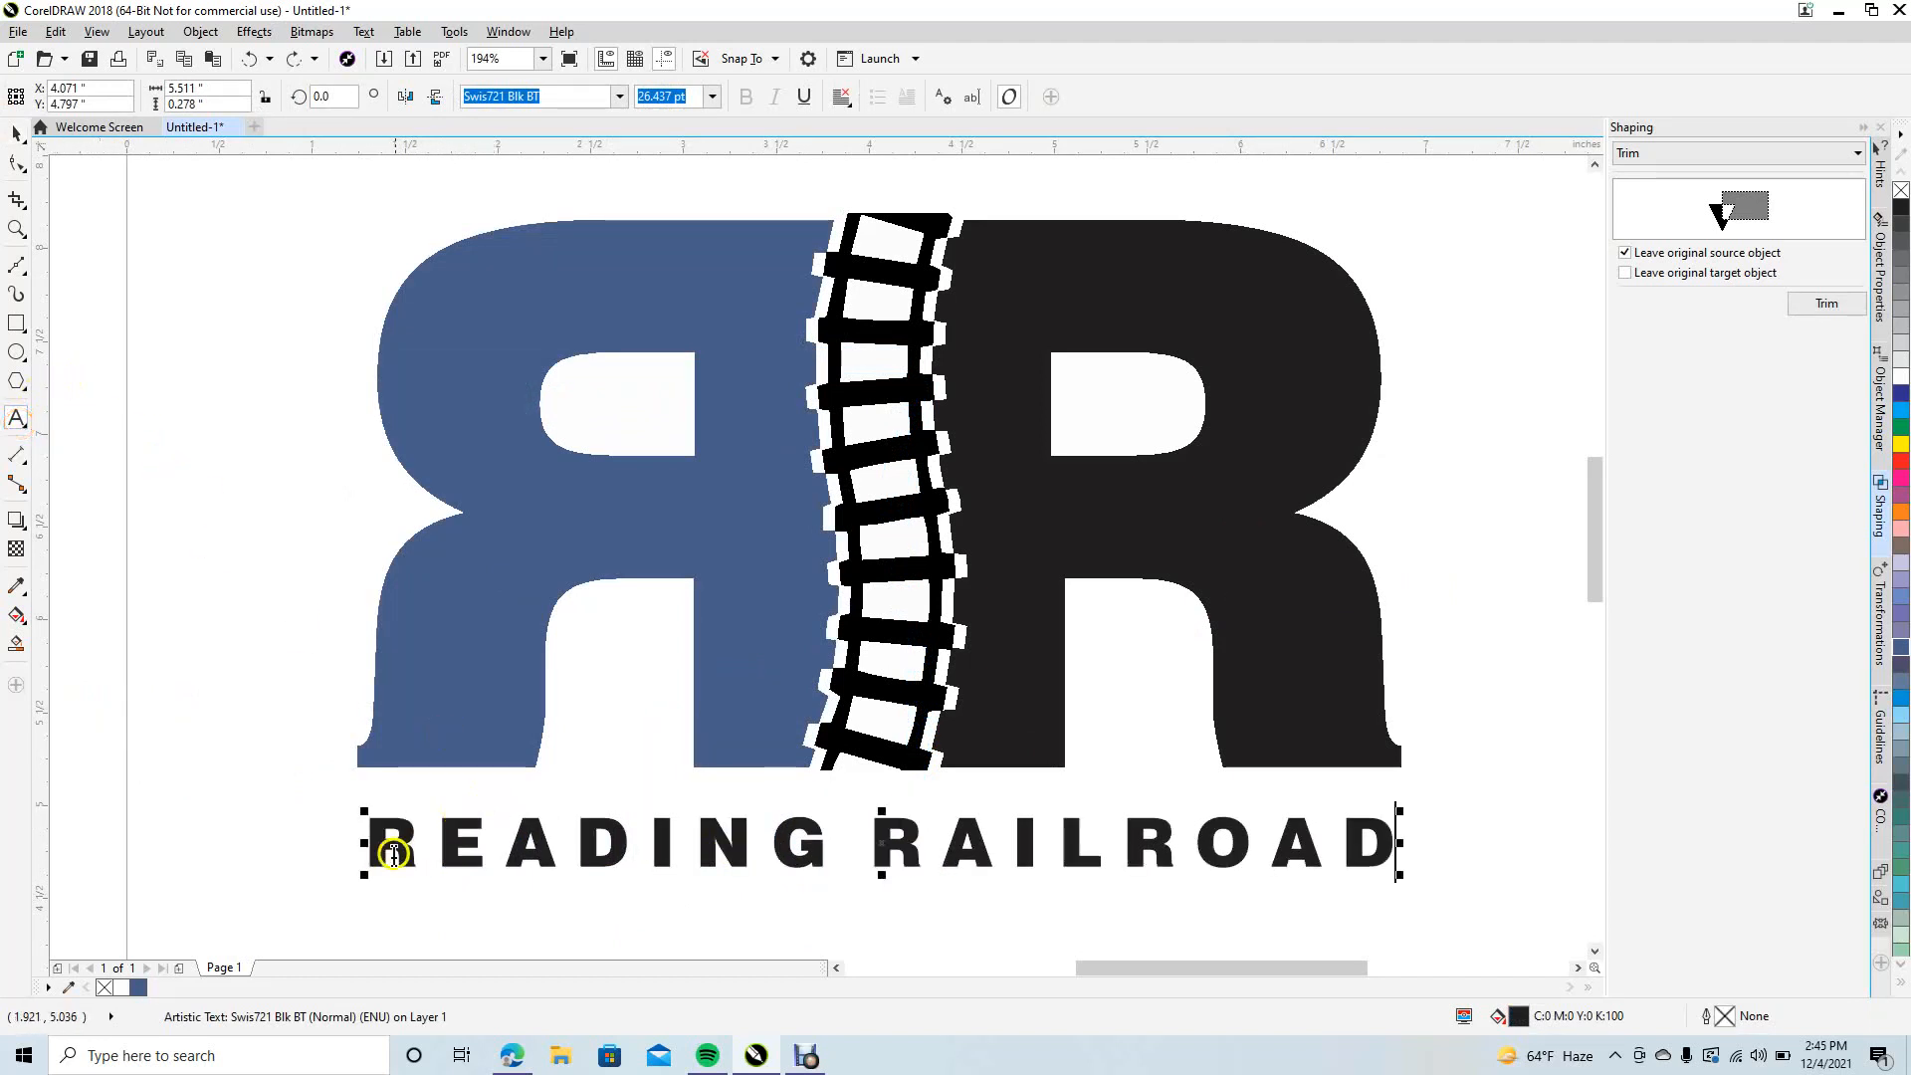
drag(375, 836, 811, 856)
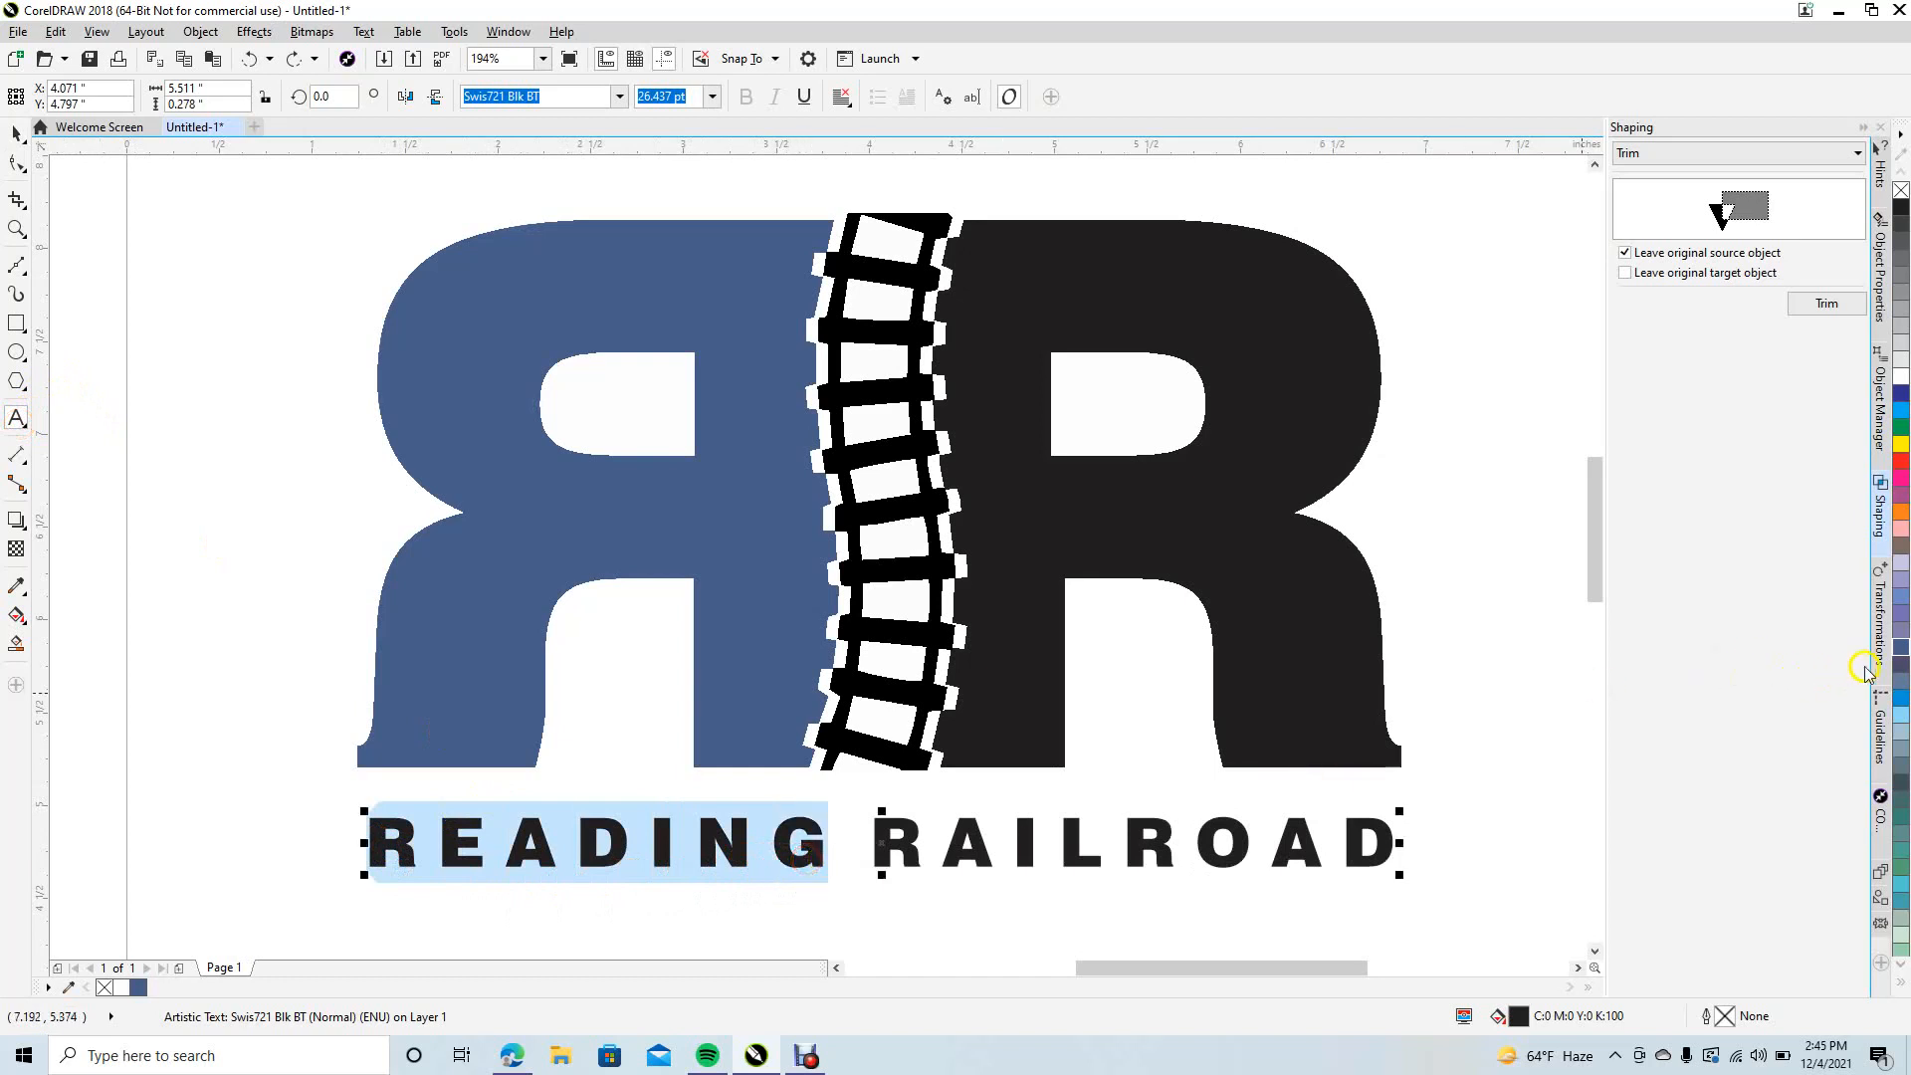
click(1901, 649)
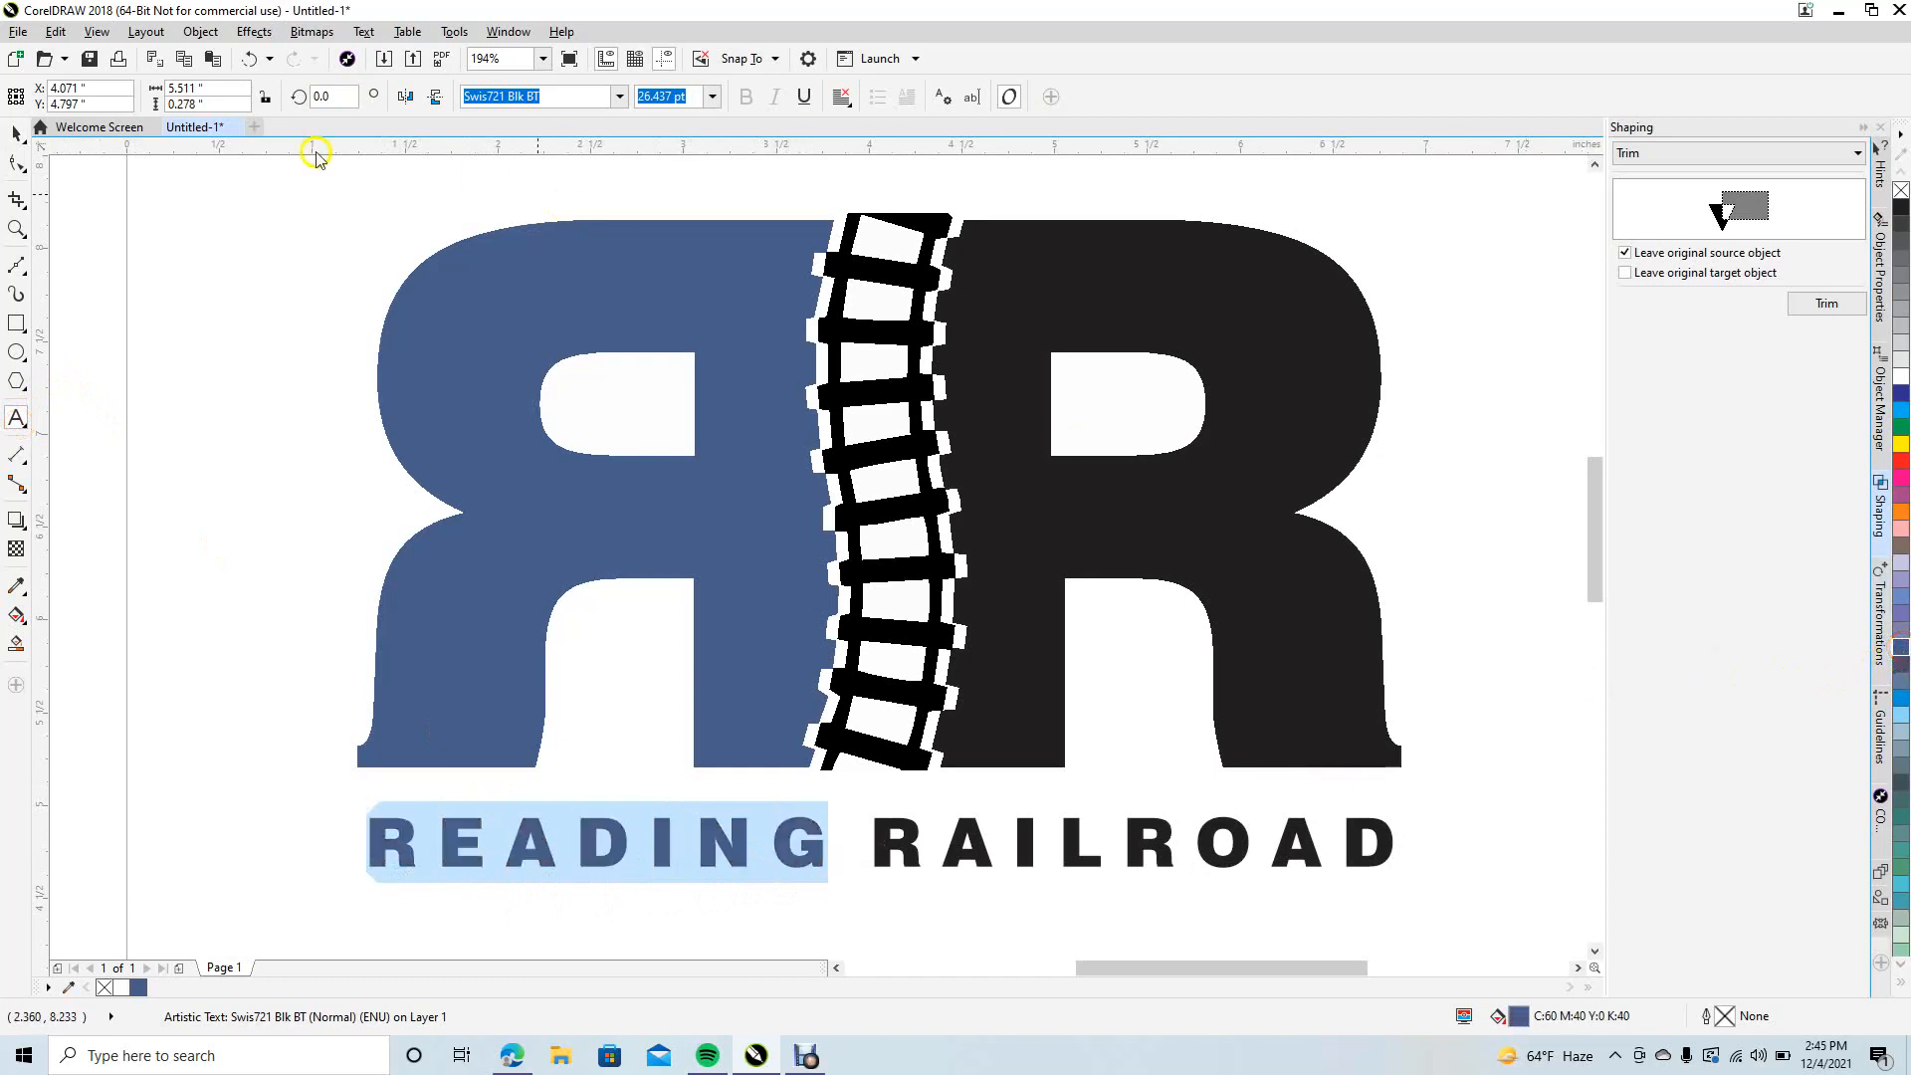
click(12, 133)
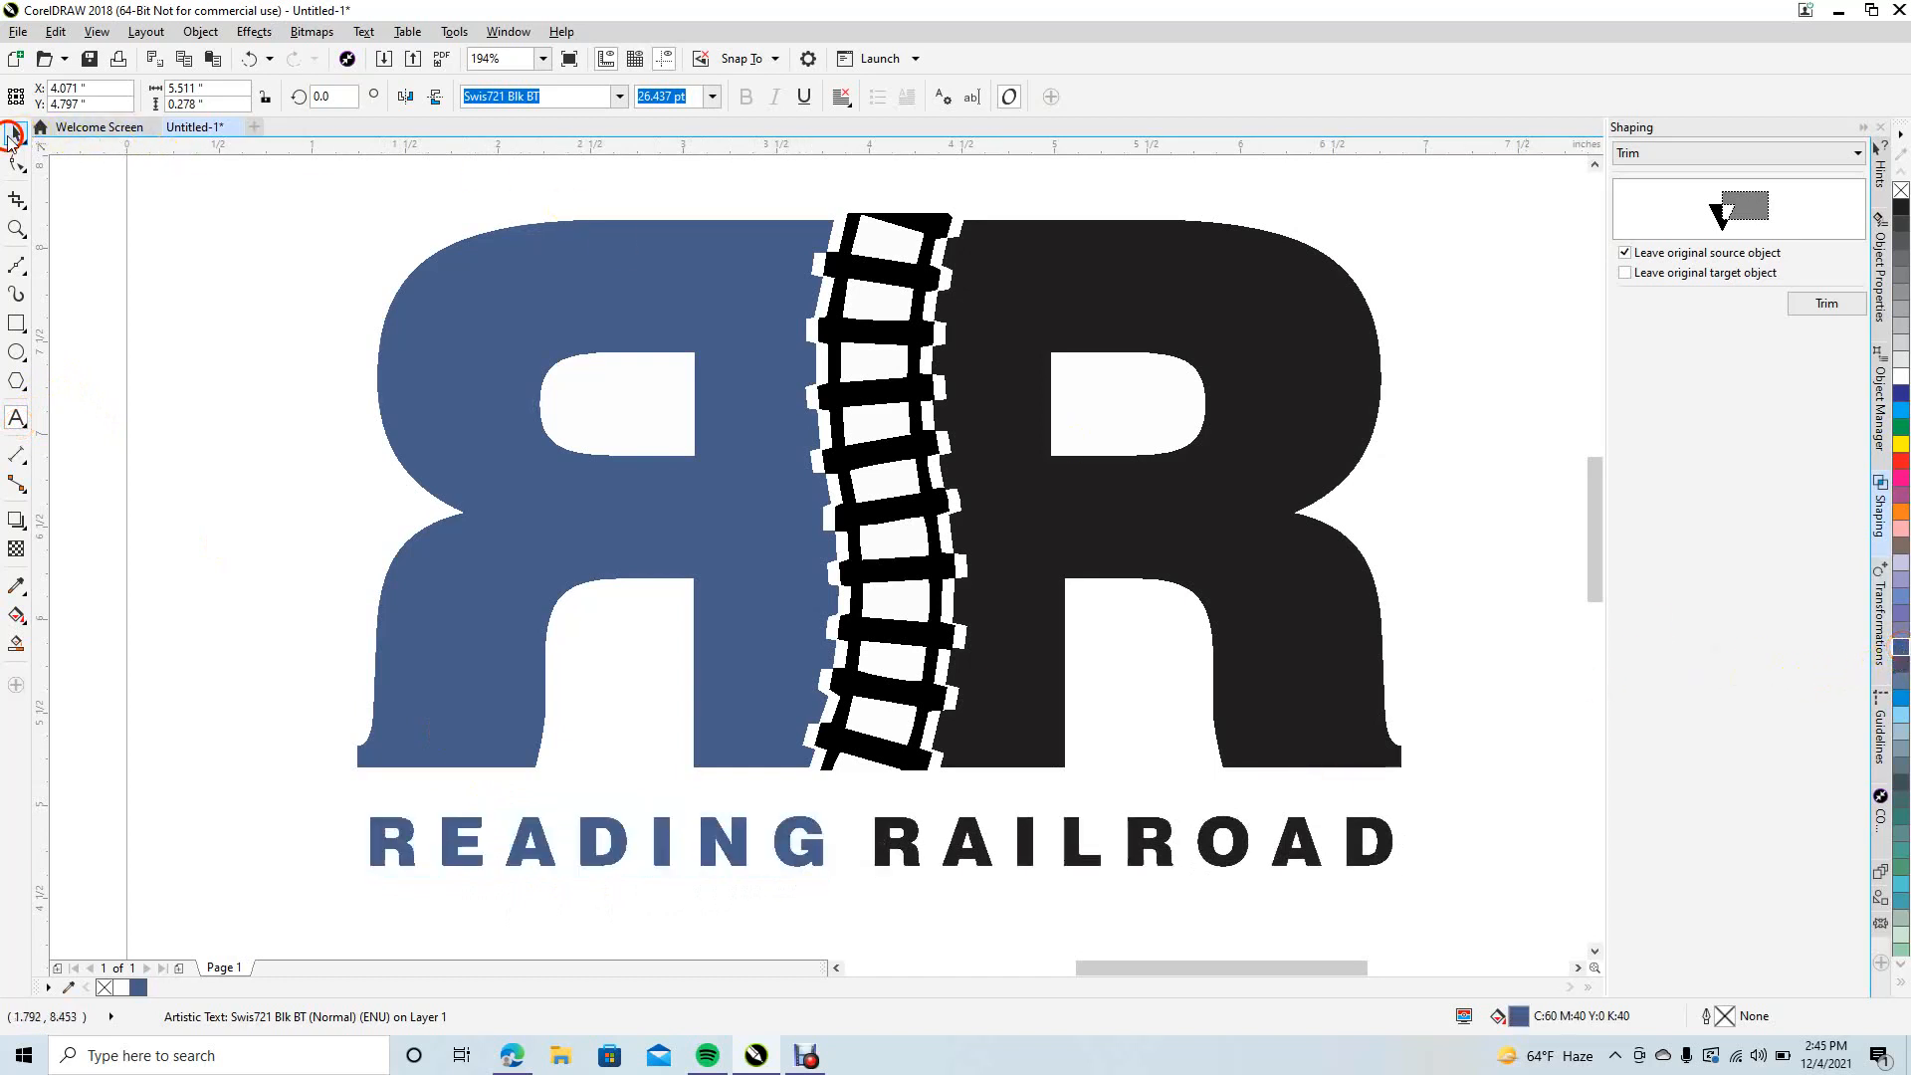
click(114, 337)
- Group the blue and black logo together with its caption and centre the group on the page
scroll(112, 336, down, 3)
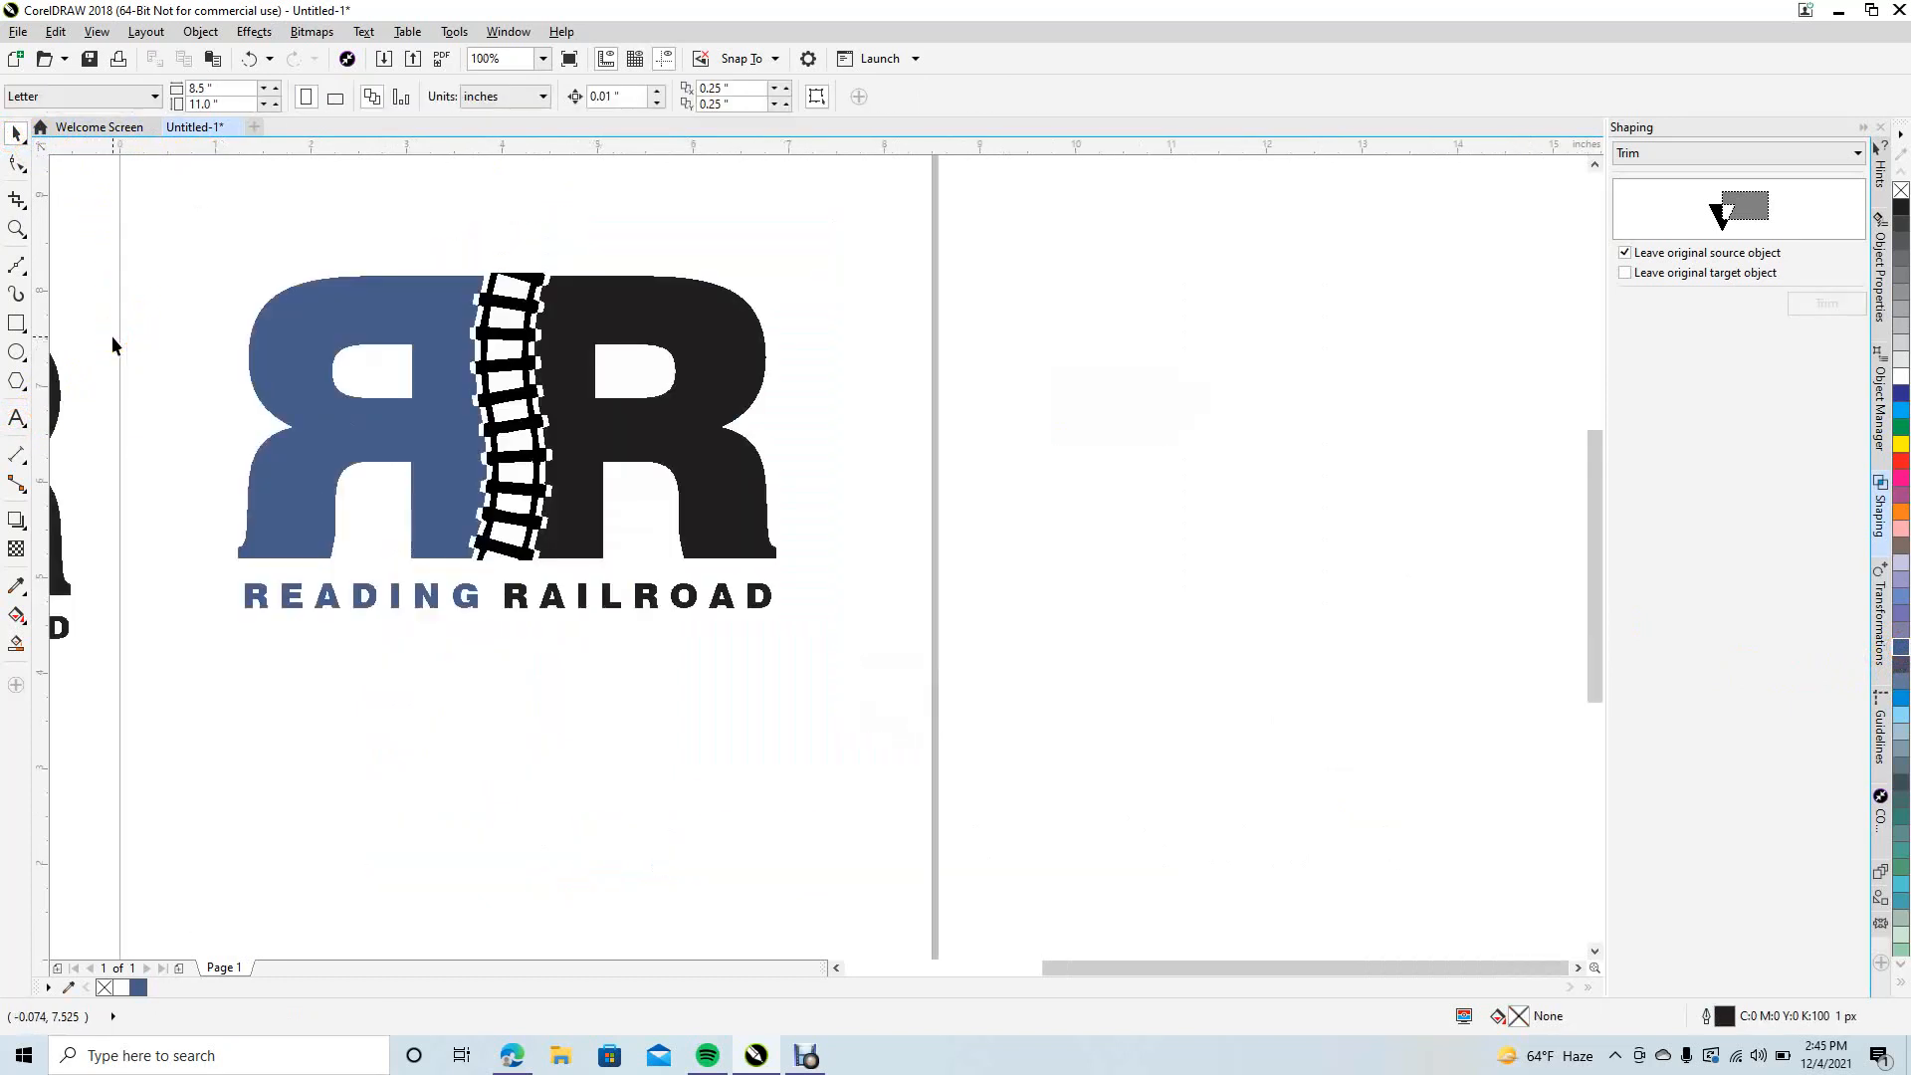
drag(198, 248, 886, 705)
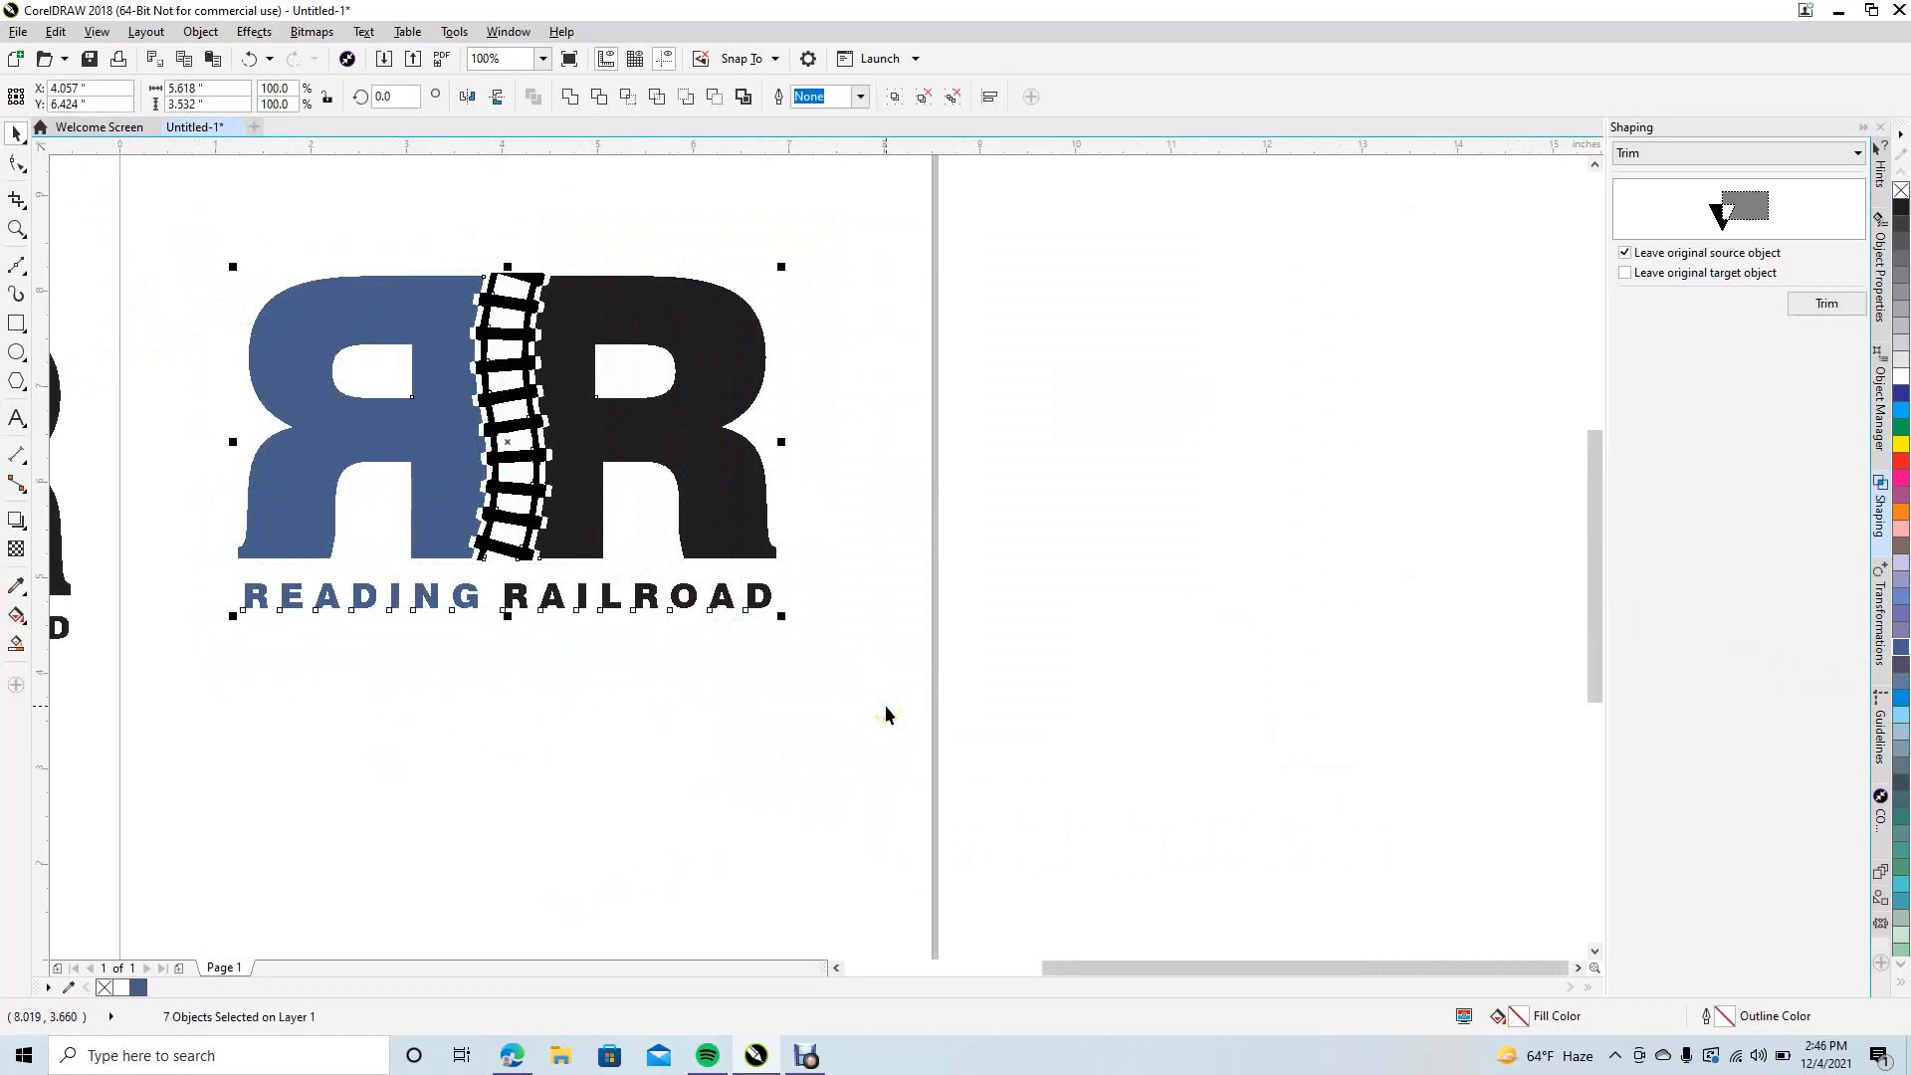
key(ctrl+g)
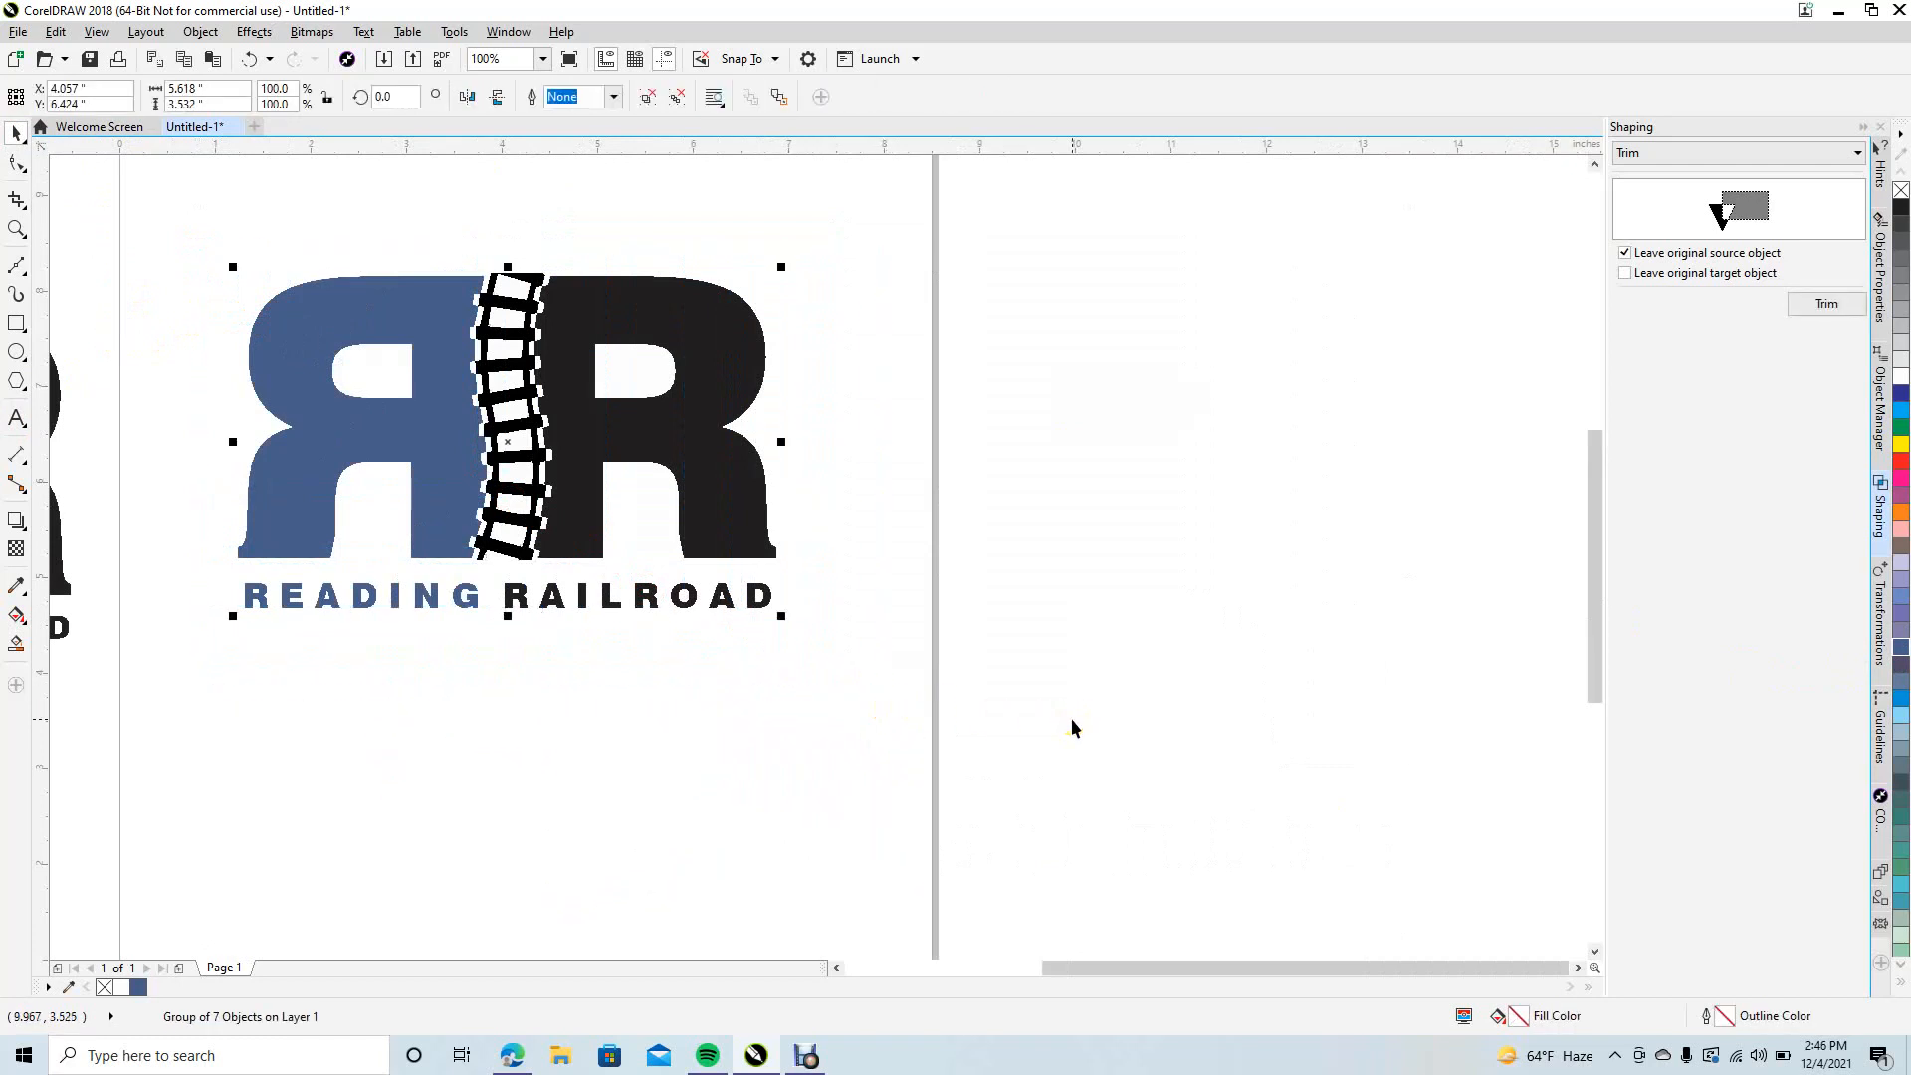
key(p)
click(1103, 715)
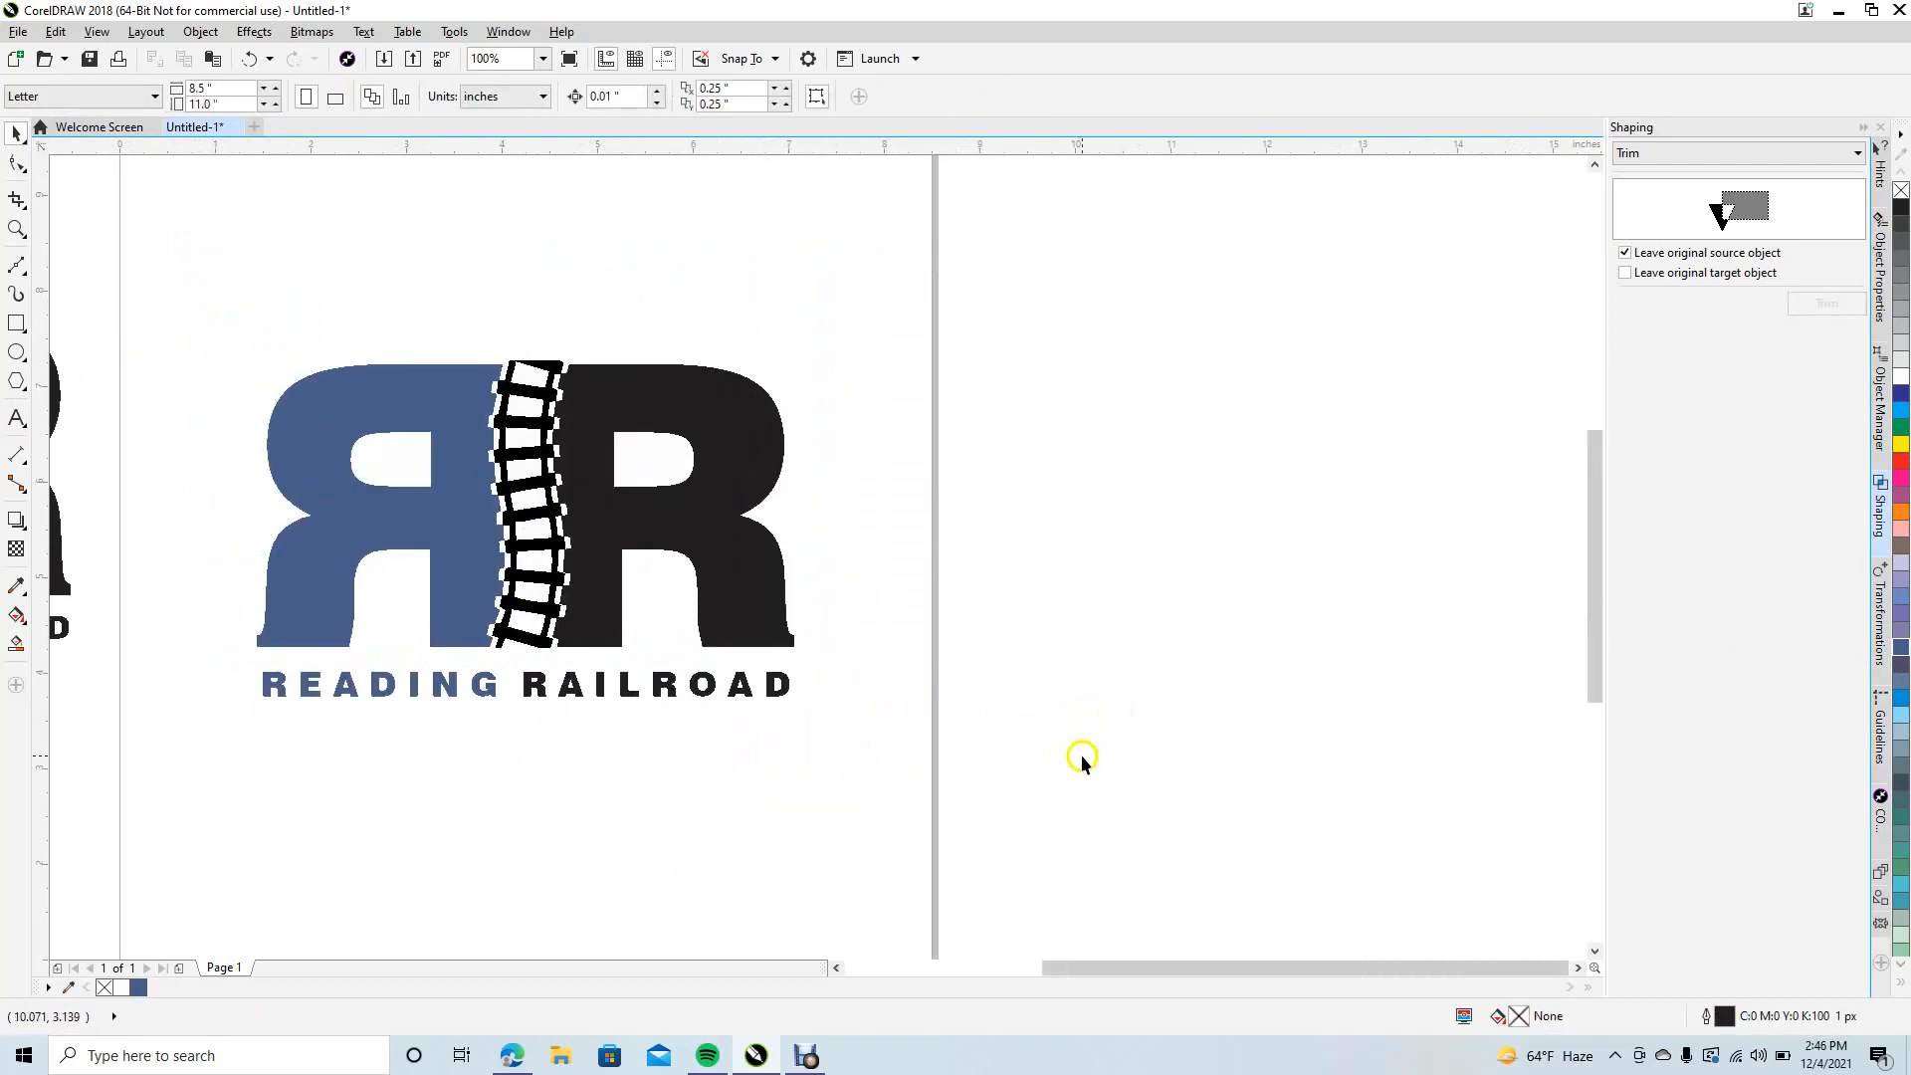
- Delete the all-black copy of the logo lying beside the page
scroll(1077, 759, down, 1)
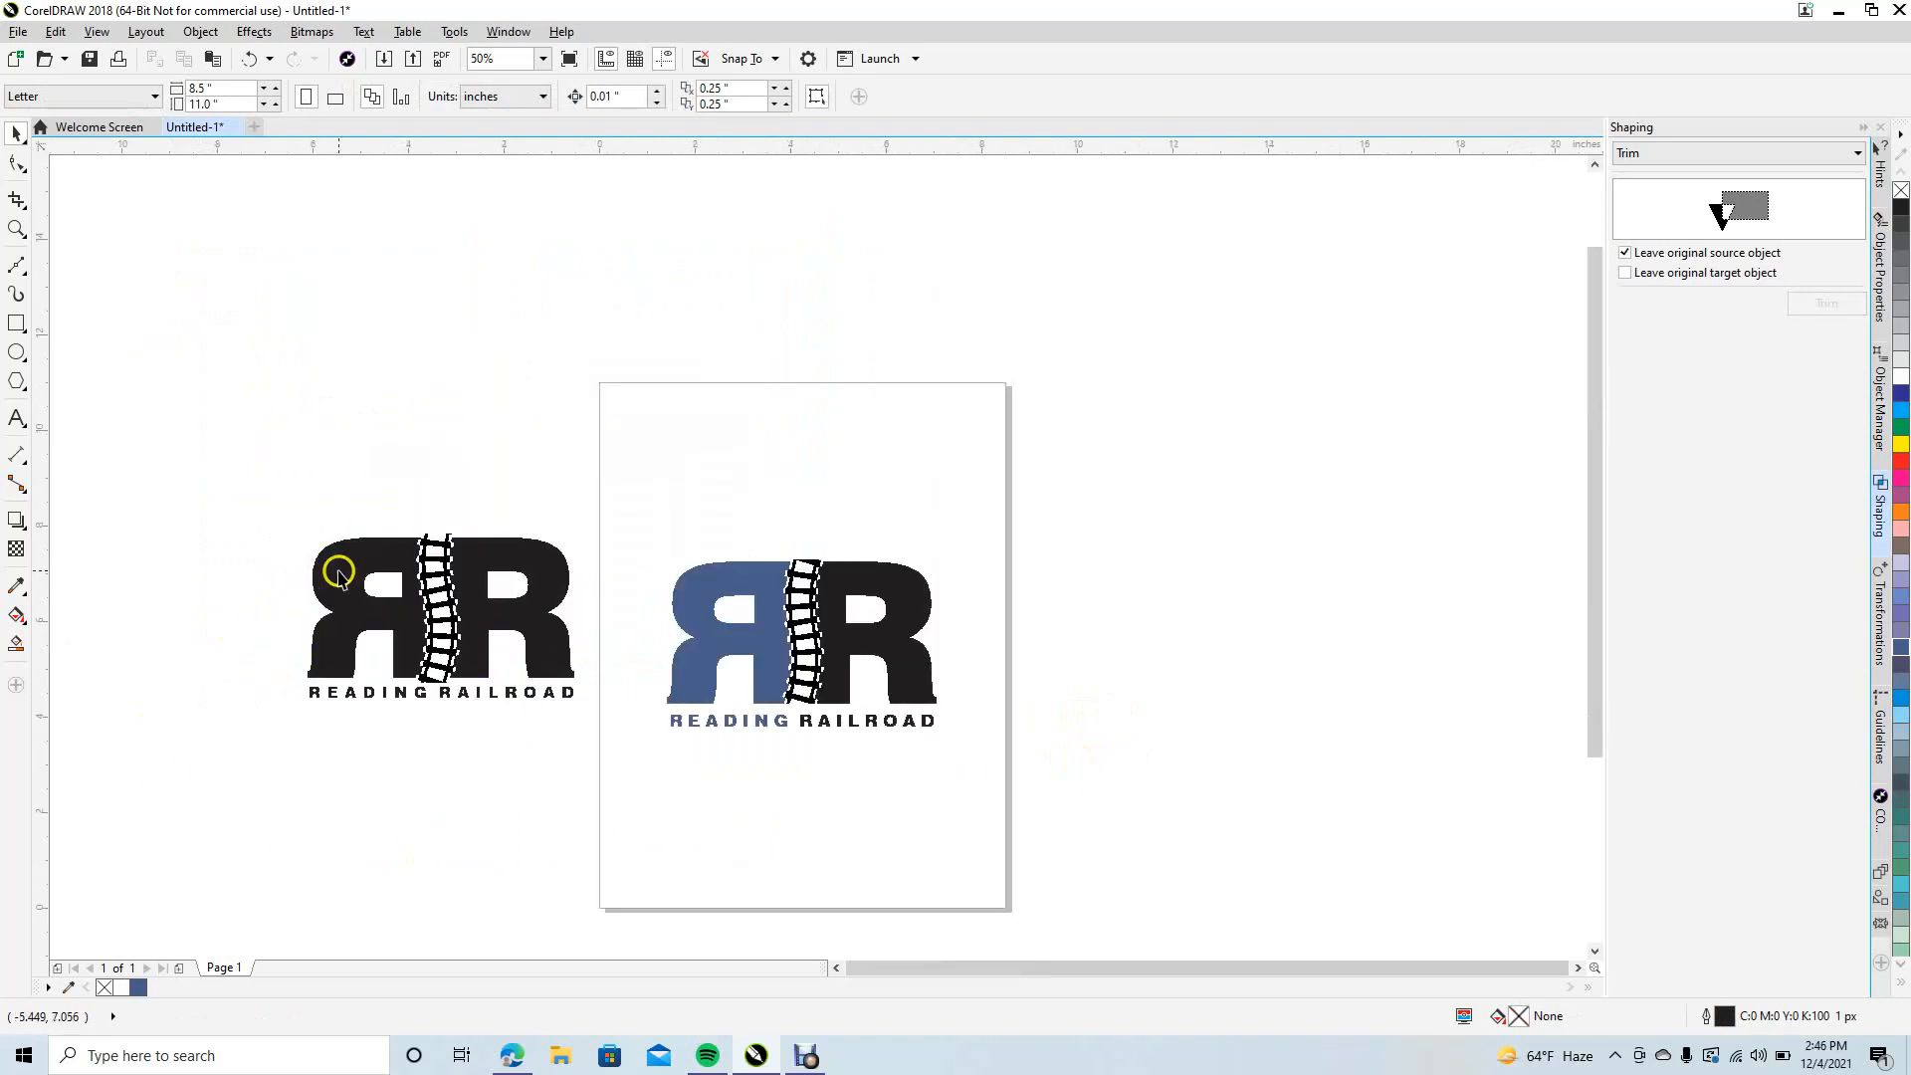
drag(276, 516, 594, 809)
key(Delete)
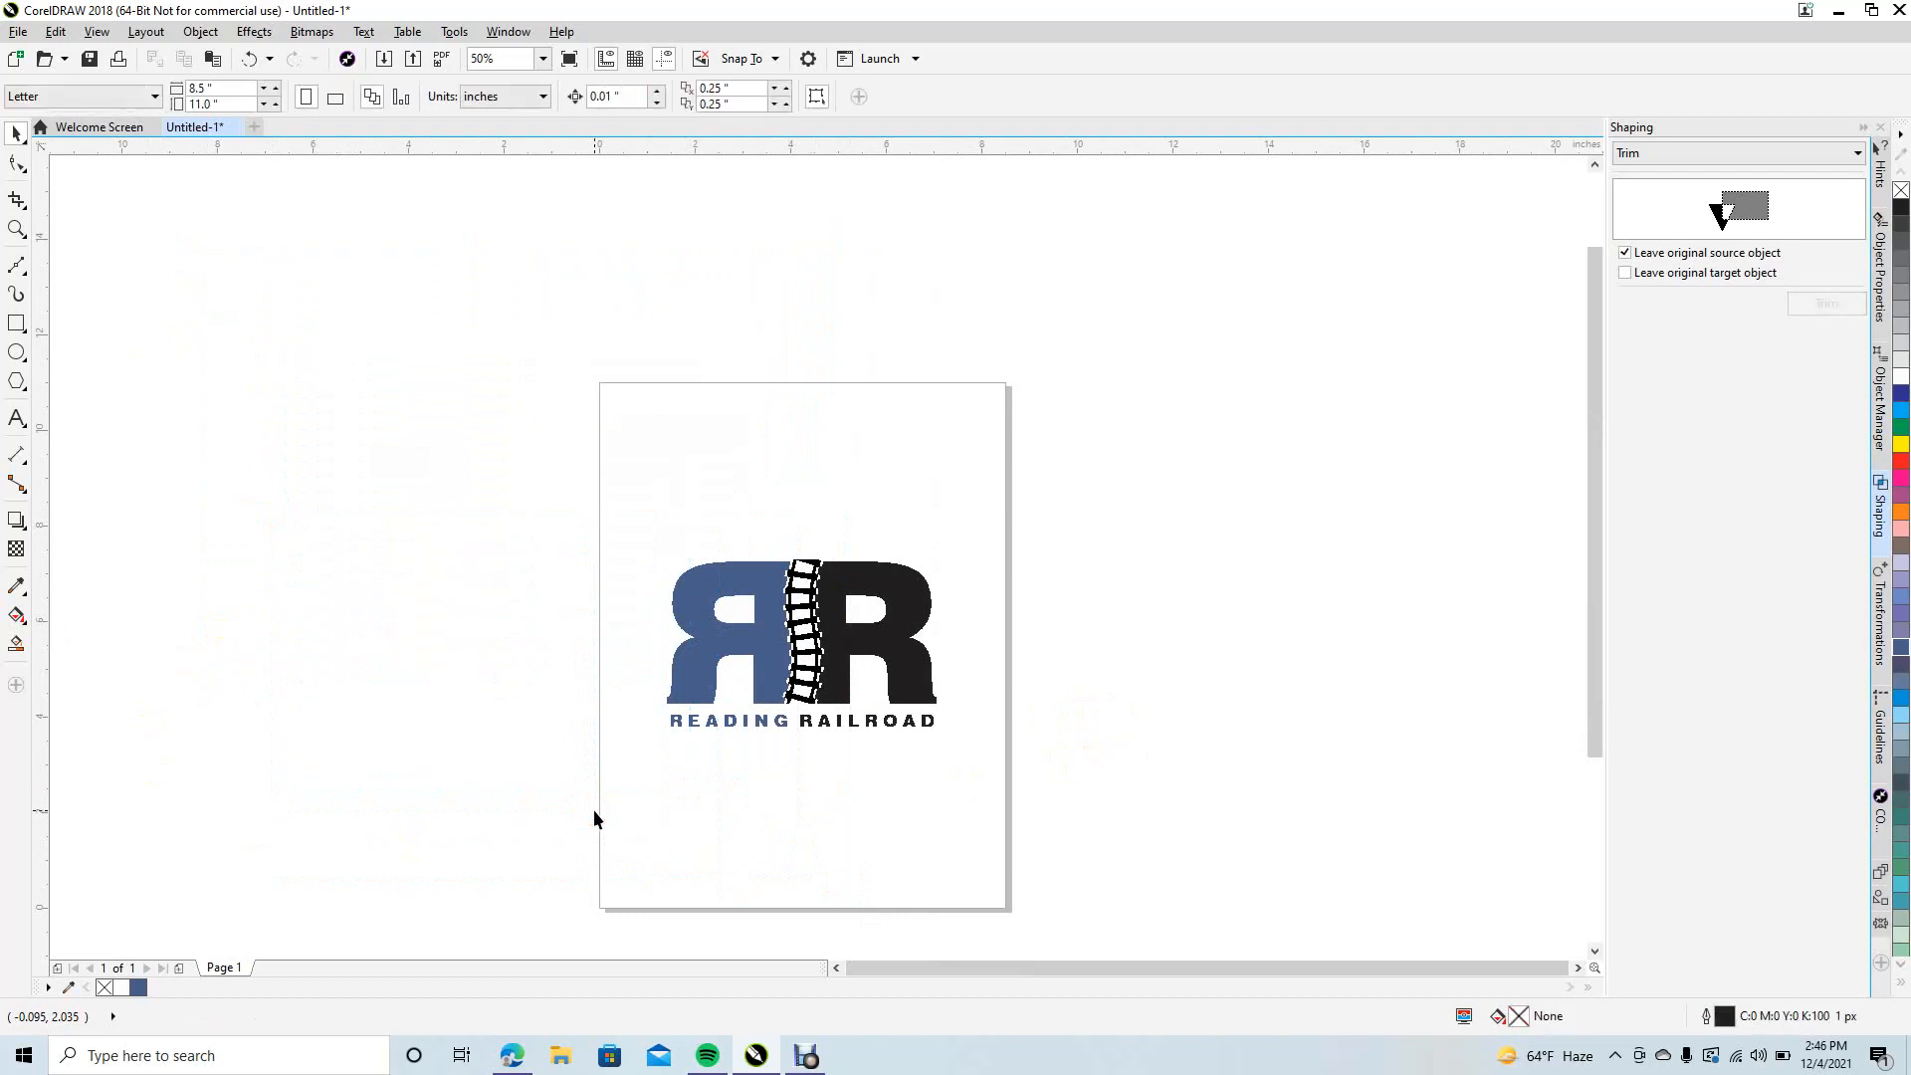
click(16, 229)
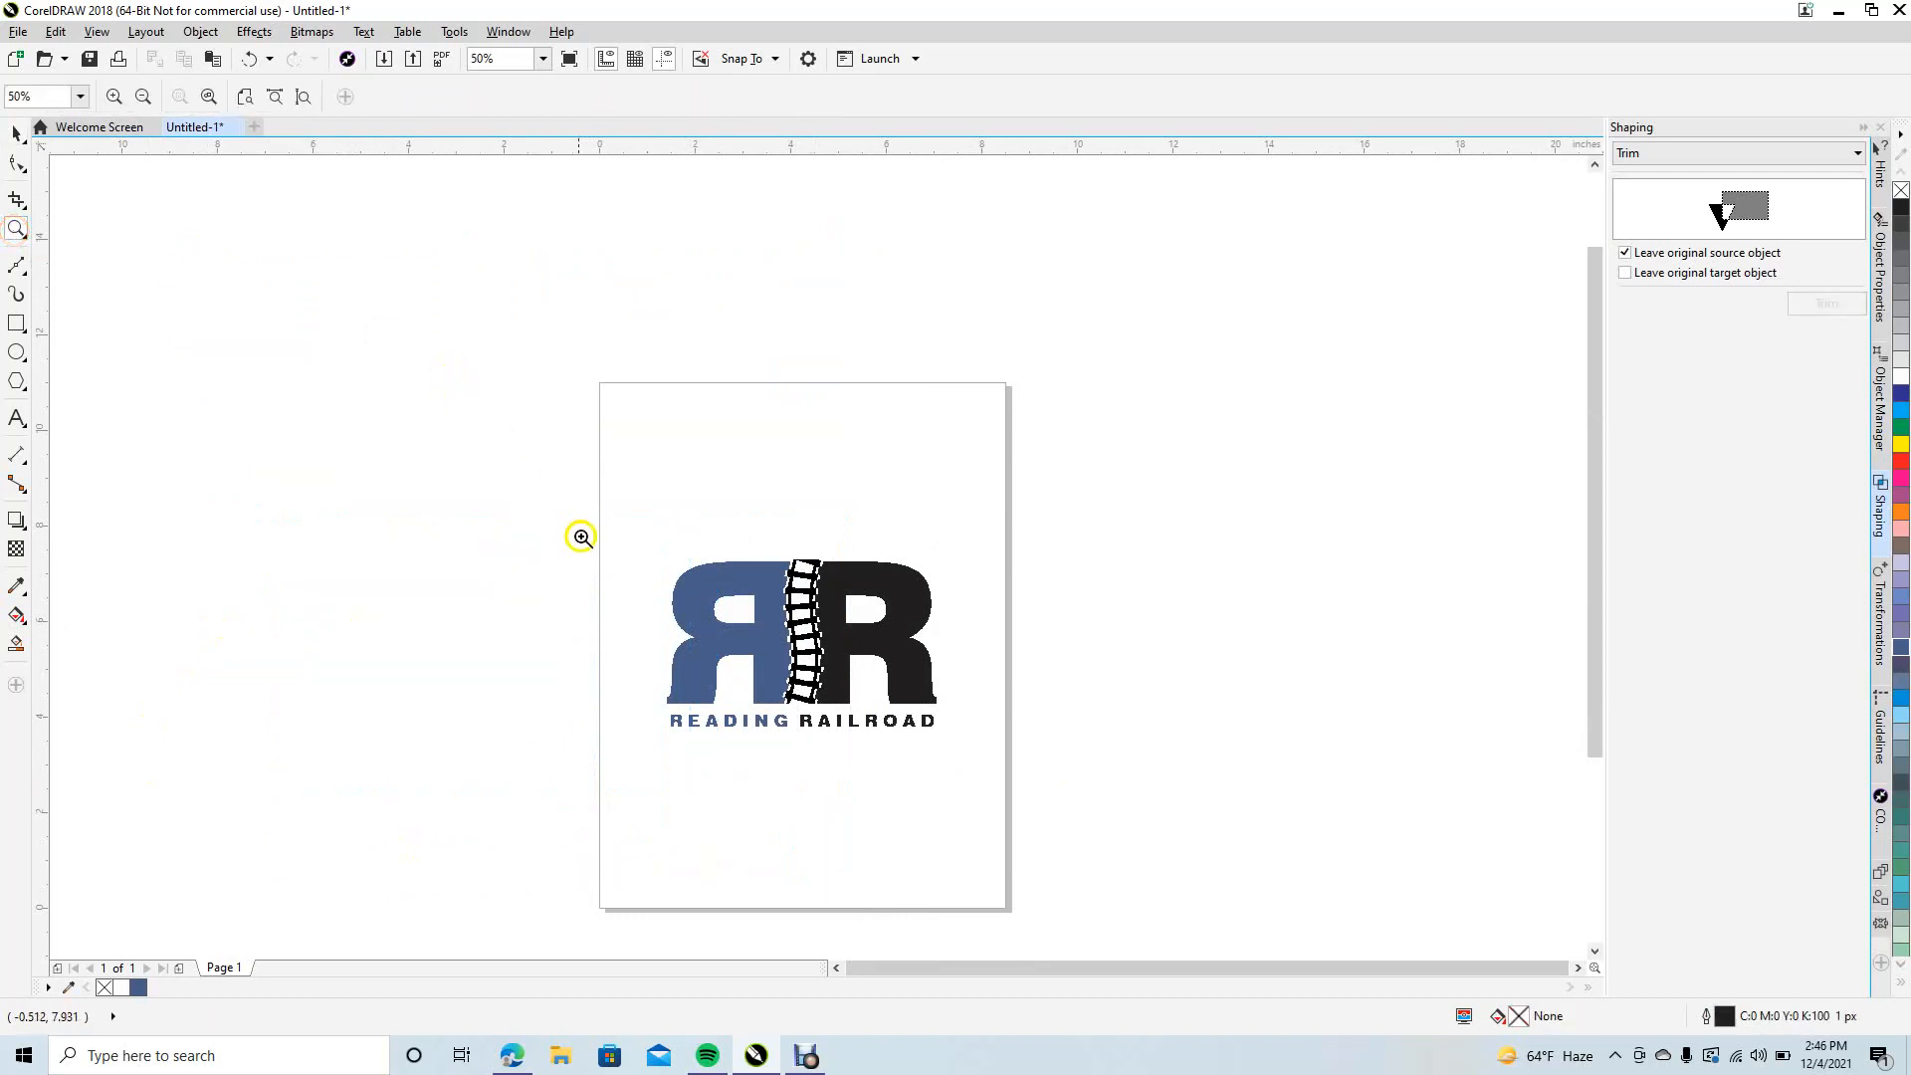
drag(587, 525, 1064, 789)
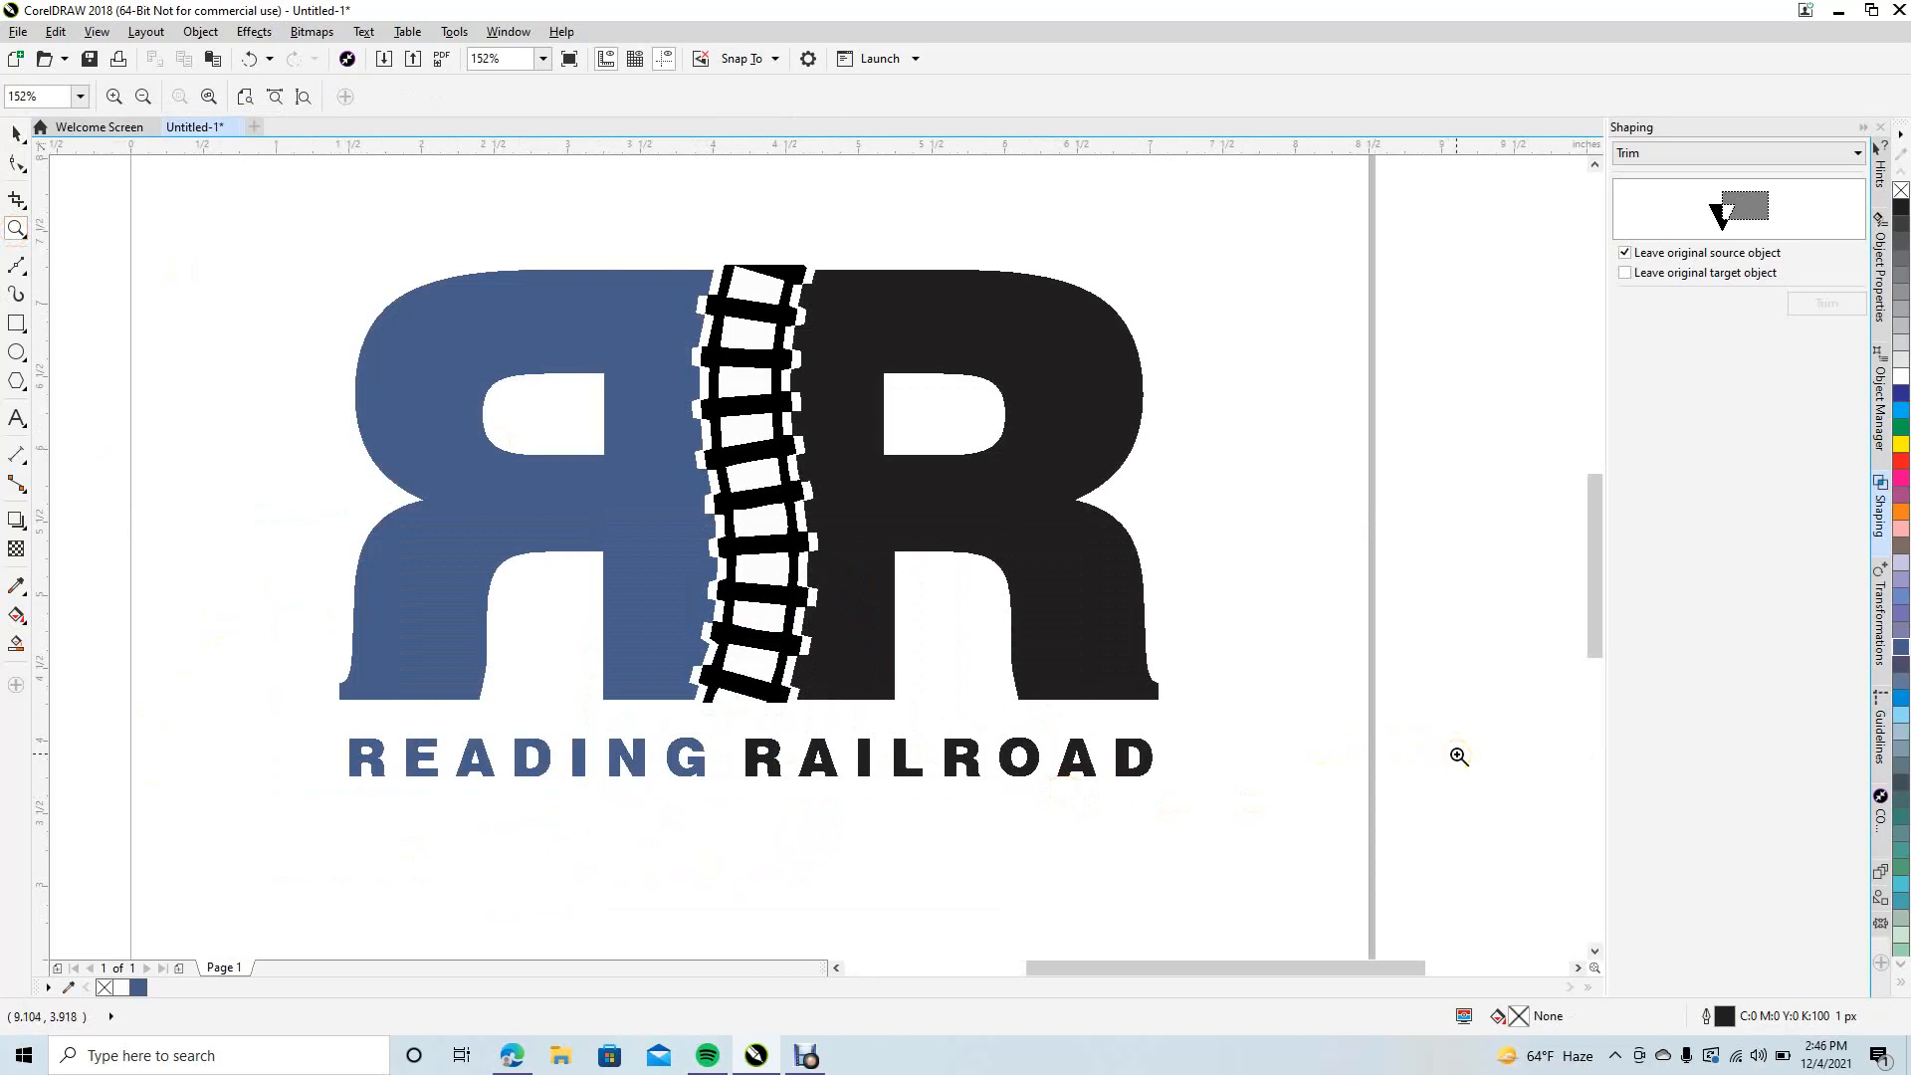